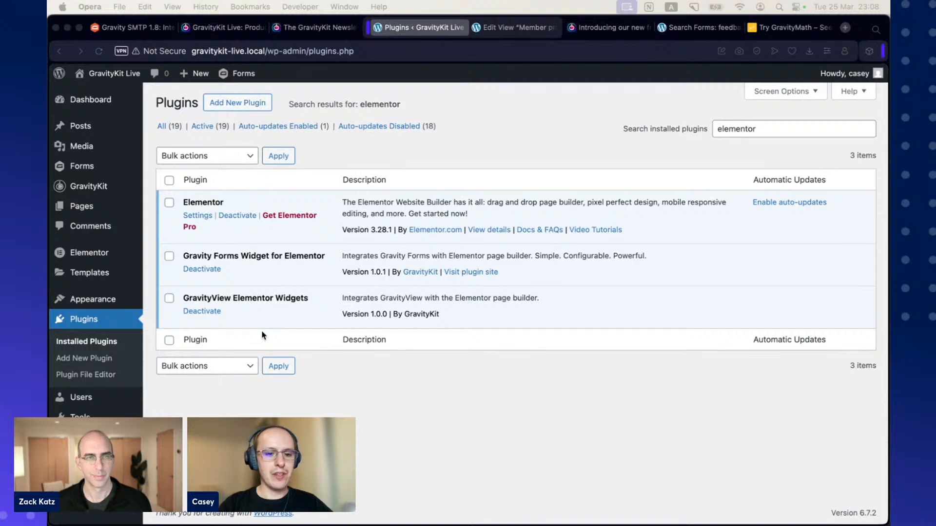
- Create a new page titled "My View" and open it for editing with Elementor
{"action": "left_click", "coordinate": [367, 394]}
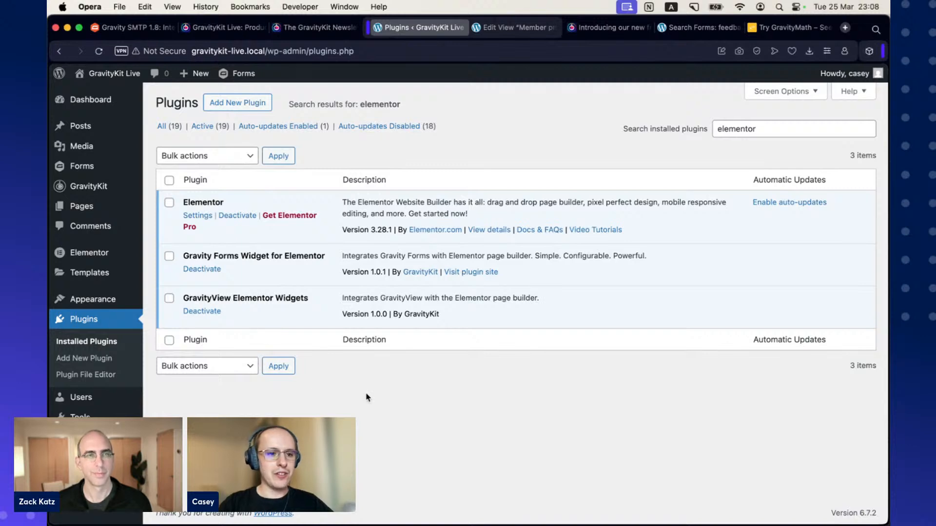
{"action": "mouse_move", "coordinate": [131, 207]}
{"action": "left_click", "coordinate": [194, 226]}
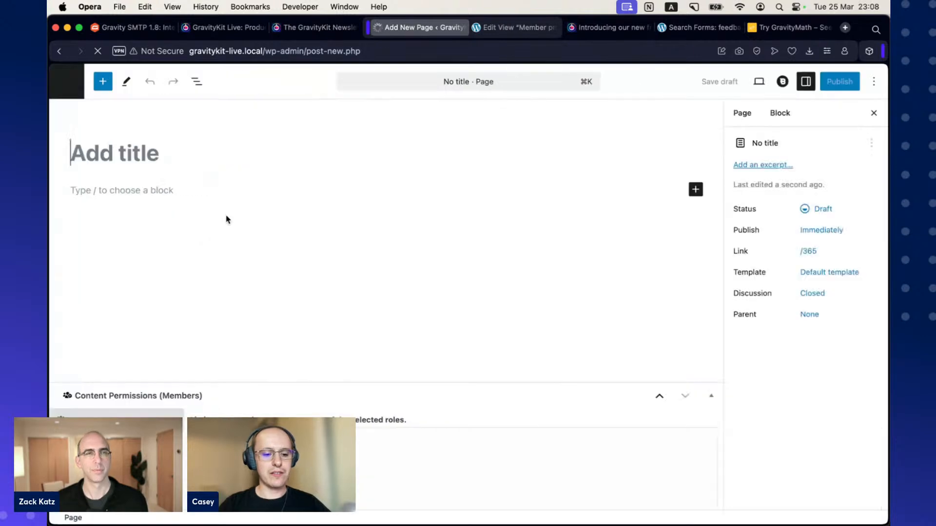
{"action": "type", "text": "M"}
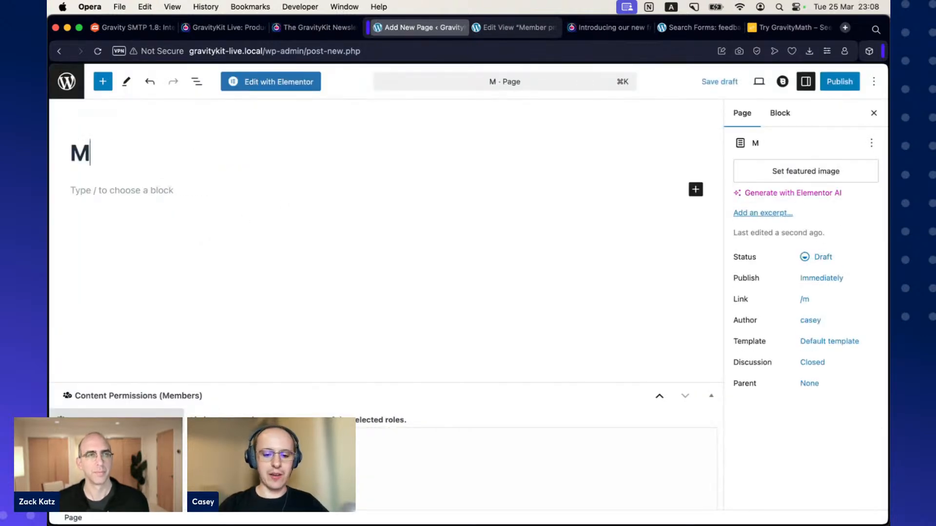
{"action": "type", "text": "y View"}
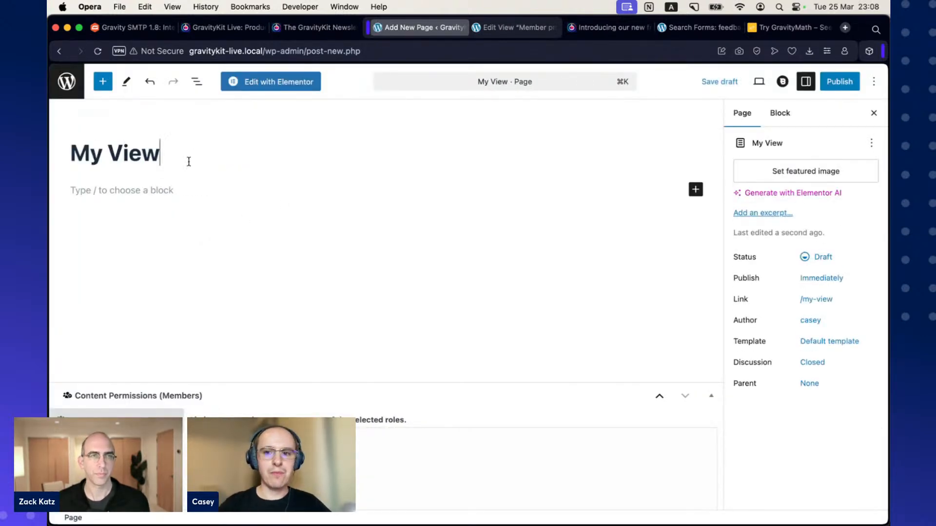
{"action": "left_click", "coordinate": [273, 84]}
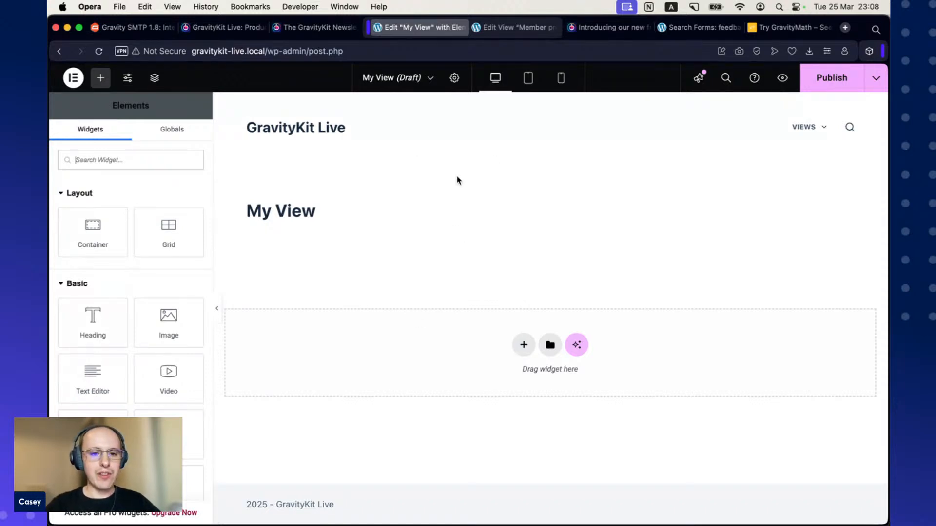
- Add the GravityView widget to the empty content area of the My View page
{"action": "scroll", "coordinate": [180, 273], "scroll_direction": "down", "scroll_amount": 5}
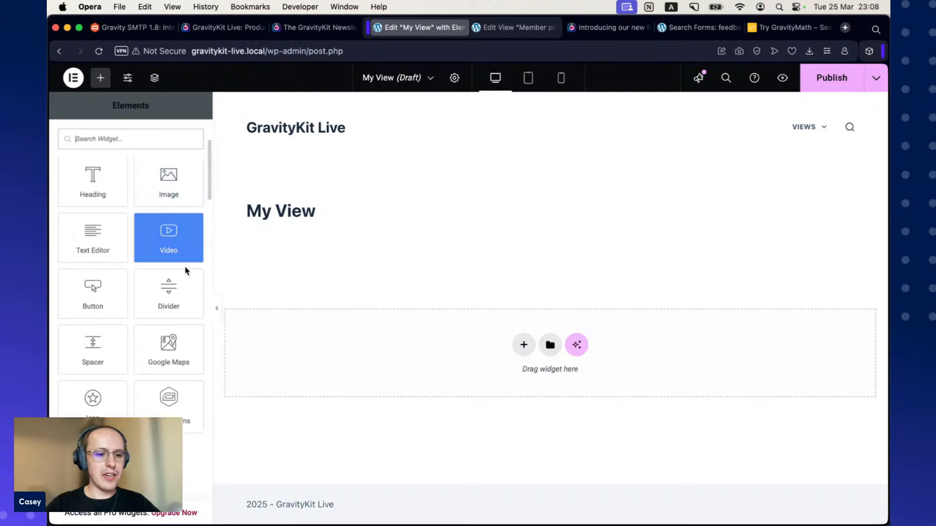
{"action": "scroll", "coordinate": [185, 268], "scroll_direction": "down", "scroll_amount": 5}
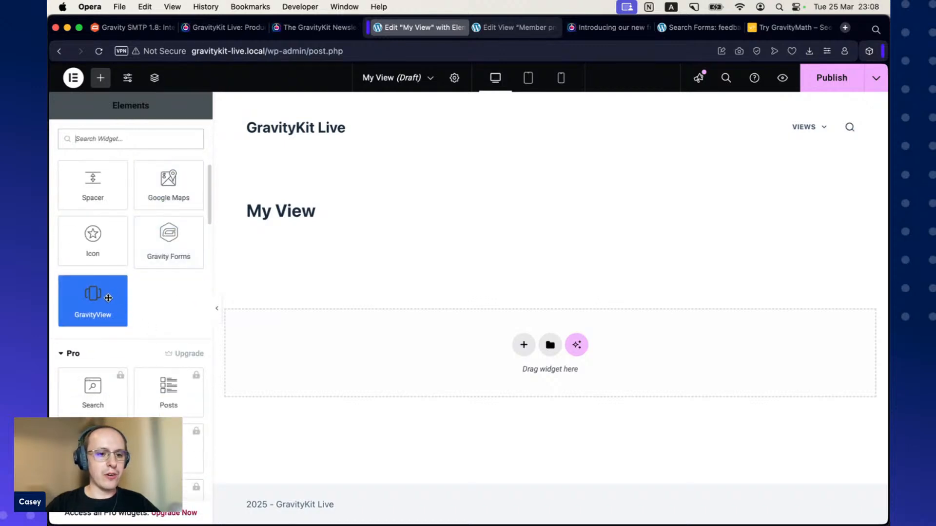
{"action": "left_click_drag", "start_coordinate": [108, 298], "coordinate": [459, 336]}
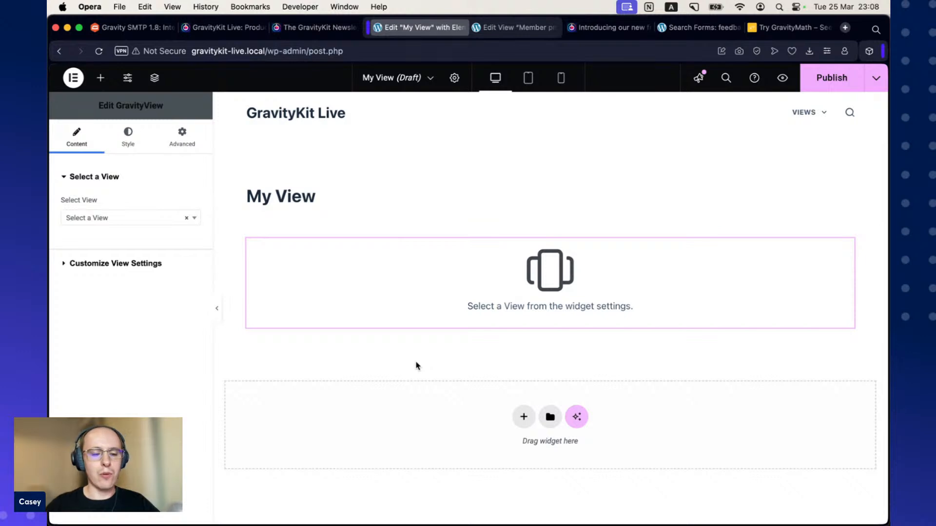
- Set the GravityView widget to display Member profiles (View #287) and look over the rendered entries
{"action": "left_click", "coordinate": [168, 222]}
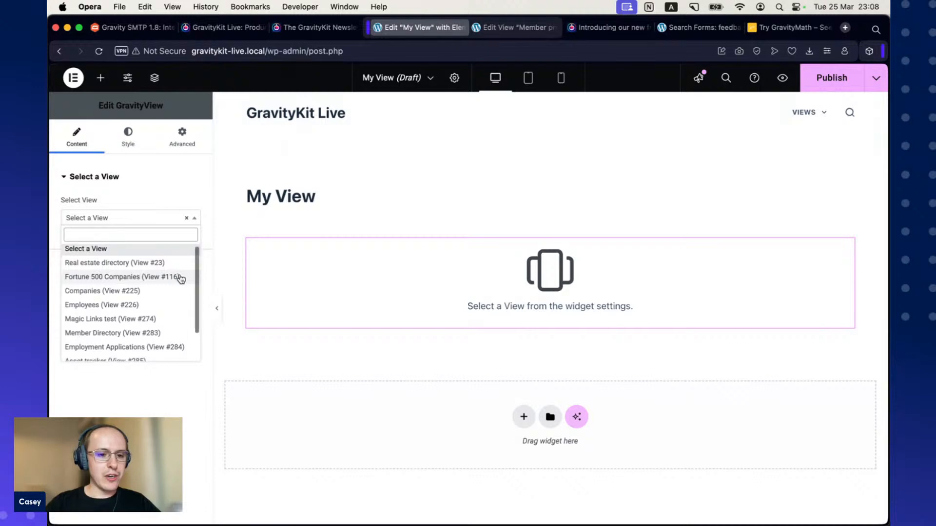
{"action": "scroll", "coordinate": [180, 279], "scroll_direction": "down", "scroll_amount": 3}
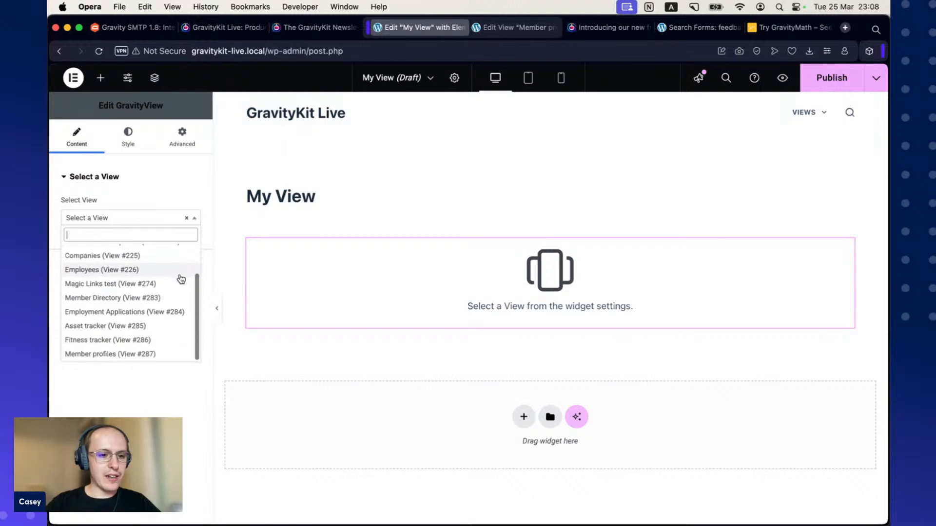
{"action": "left_click", "coordinate": [154, 358]}
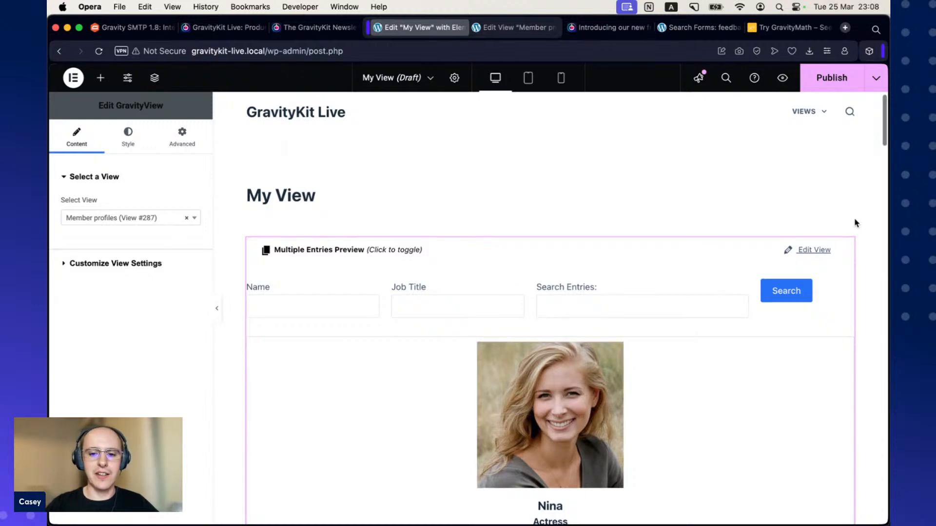
{"action": "scroll", "coordinate": [853, 222], "scroll_direction": "down", "scroll_amount": 2}
{"action": "scroll", "coordinate": [855, 222], "scroll_direction": "down", "scroll_amount": 1}
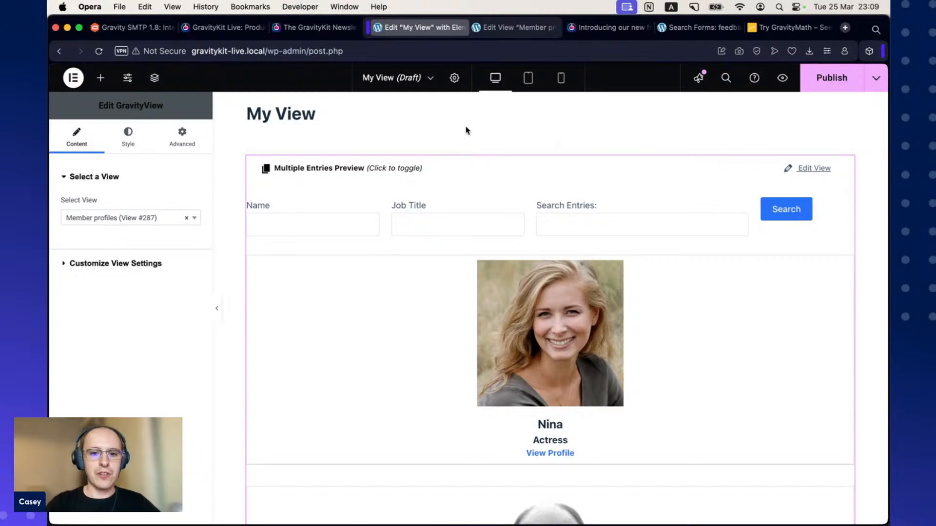
{"action": "scroll", "coordinate": [466, 114], "scroll_direction": "down", "scroll_amount": 1}
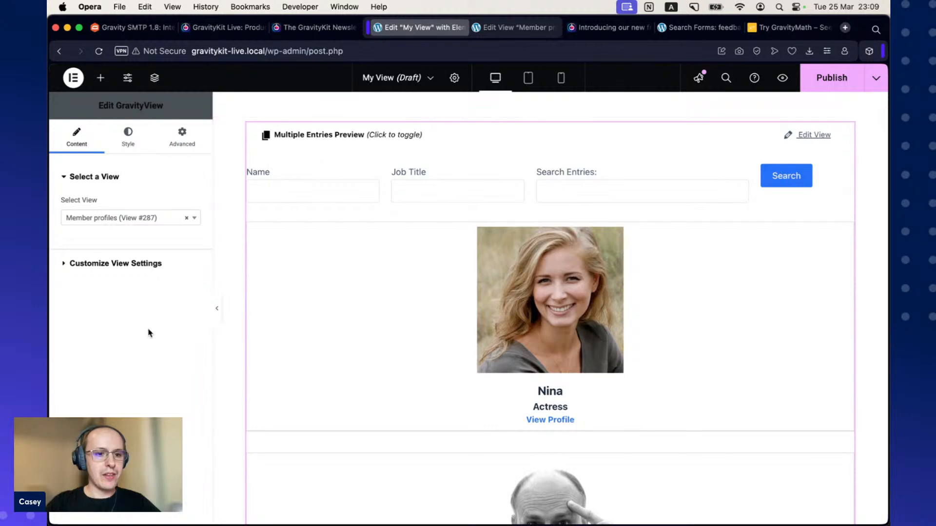
- Review the widget's Customize View Settings options and open its style settings
{"action": "left_click", "coordinate": [71, 266]}
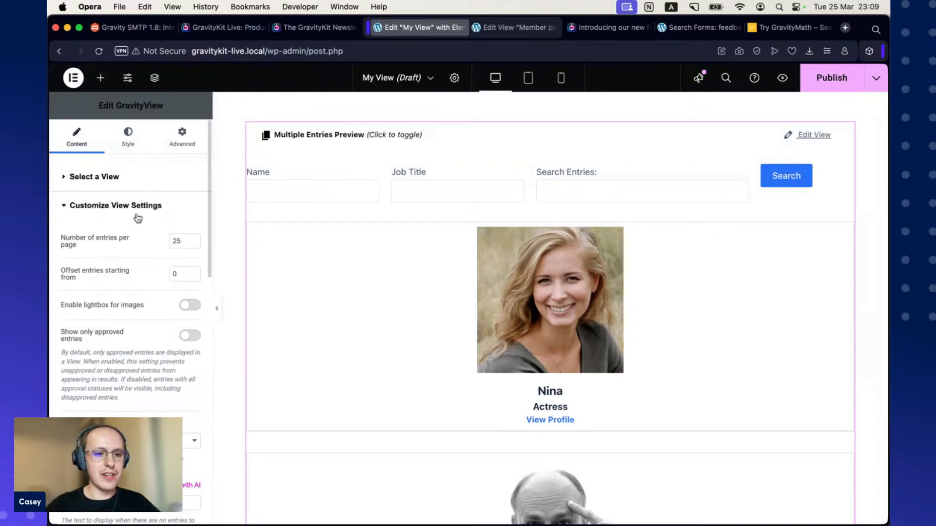
{"action": "scroll", "coordinate": [208, 212], "scroll_direction": "down", "scroll_amount": 1}
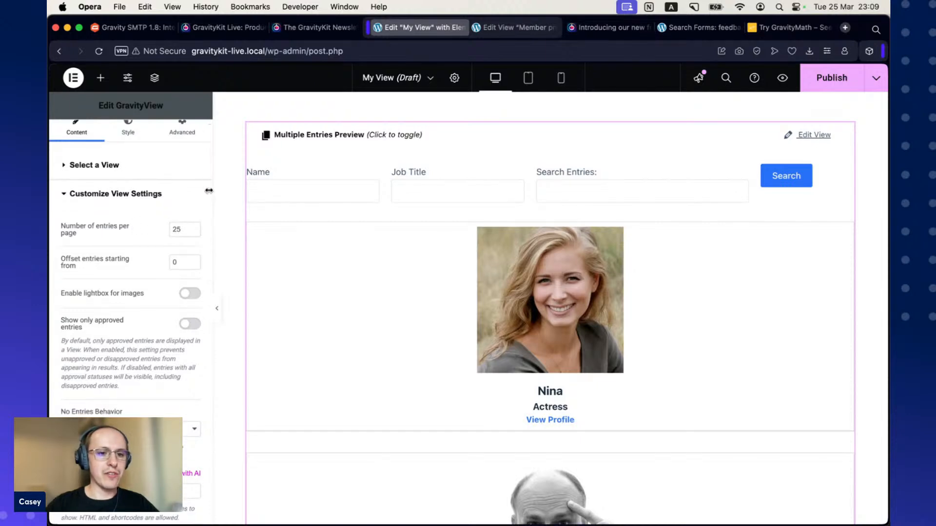
{"action": "left_click_drag", "start_coordinate": [208, 194], "coordinate": [217, 240]}
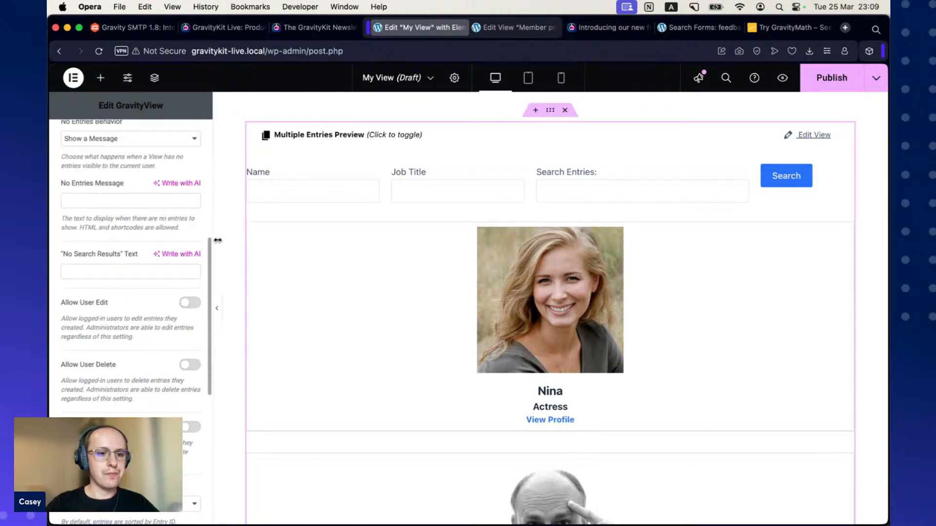
{"action": "scroll", "coordinate": [218, 240], "scroll_direction": "up", "scroll_amount": 6}
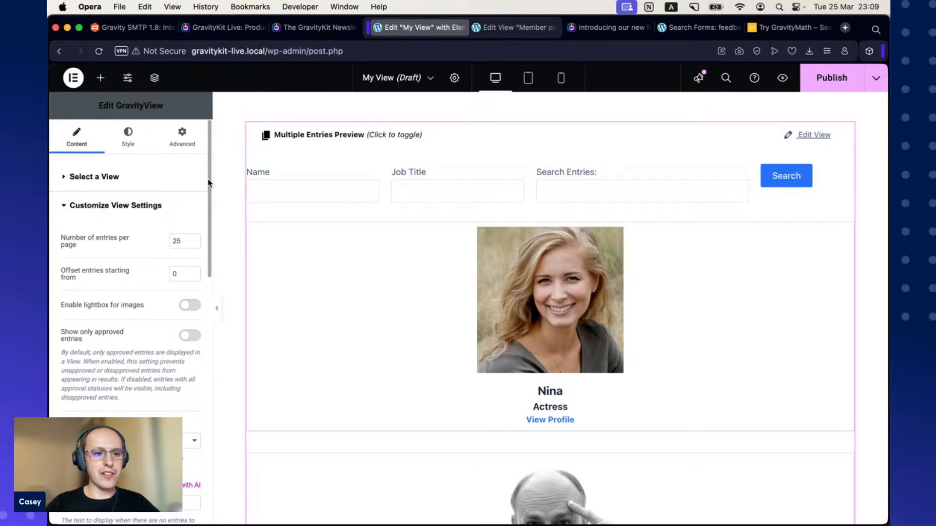
{"action": "left_click", "coordinate": [129, 138]}
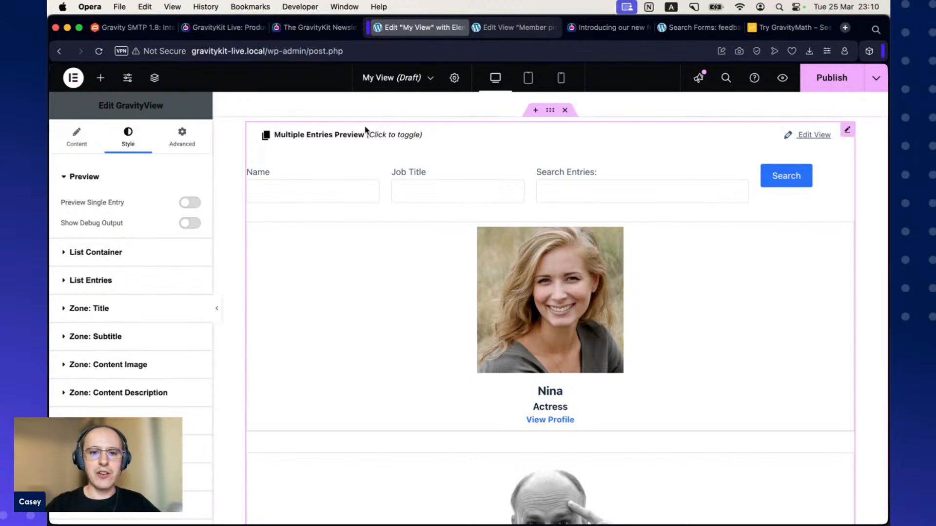
- Examine the Entries Fields zones in the Member profiles View editor, from listing title to footer, and return to the Elementor page
{"action": "left_click", "coordinate": [519, 29]}
{"action": "scroll", "coordinate": [479, 185], "scroll_direction": "down", "scroll_amount": 6}
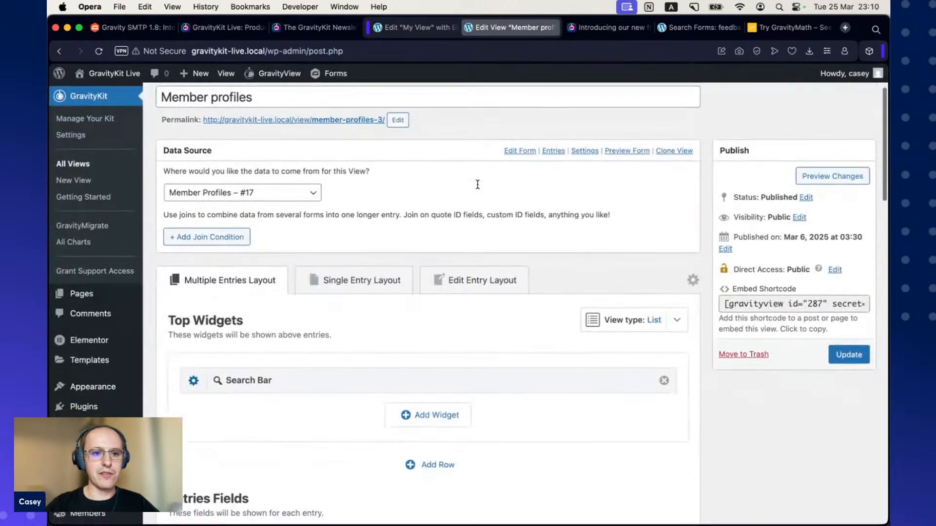
{"action": "scroll", "coordinate": [477, 189], "scroll_direction": "down", "scroll_amount": 4}
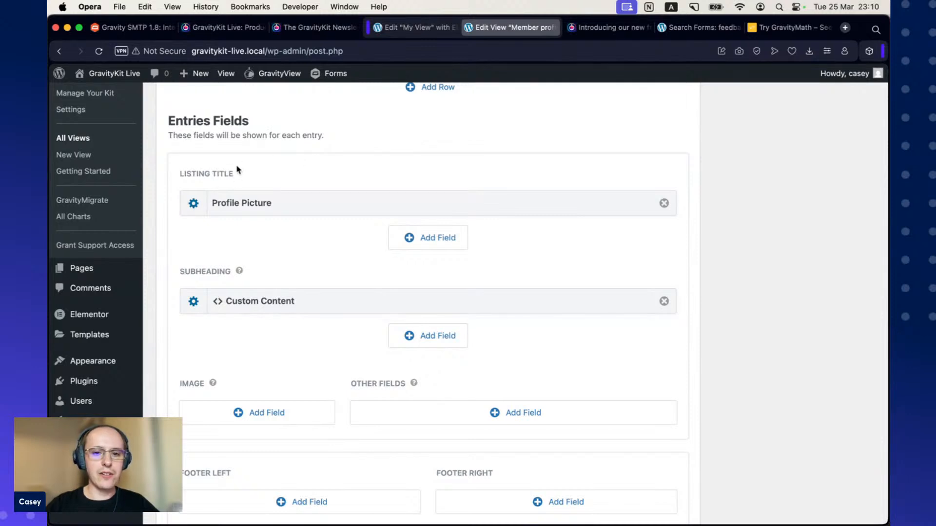
{"action": "scroll", "coordinate": [226, 211], "scroll_direction": "down", "scroll_amount": 2}
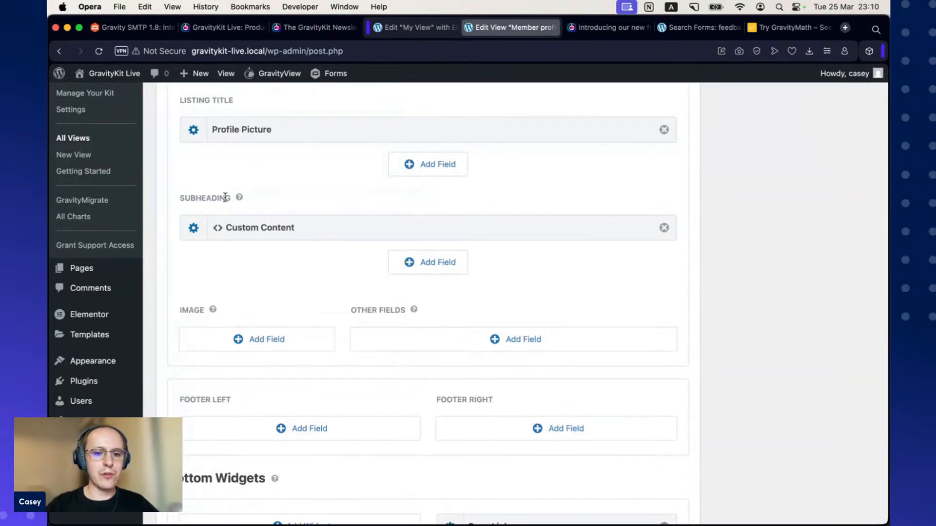
{"action": "scroll", "coordinate": [306, 284], "scroll_direction": "down", "scroll_amount": 1}
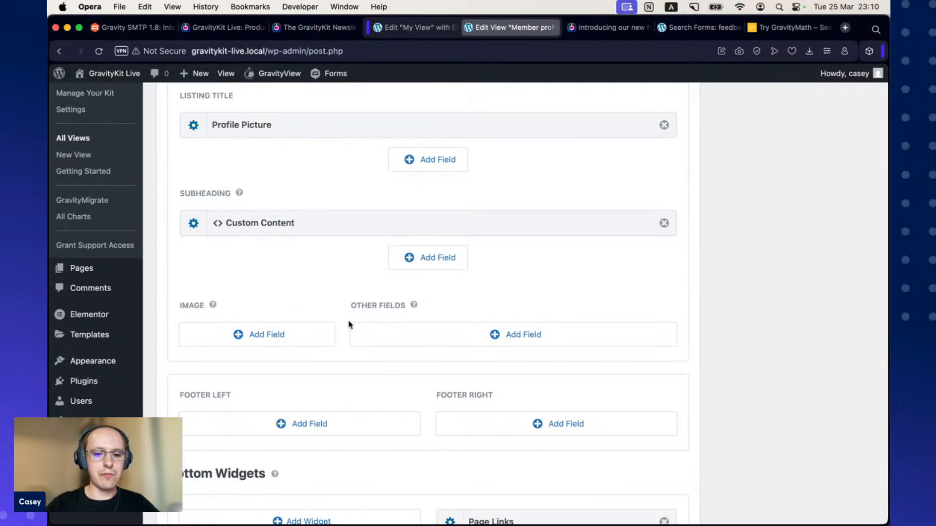
{"action": "scroll", "coordinate": [341, 336], "scroll_direction": "down", "scroll_amount": 2}
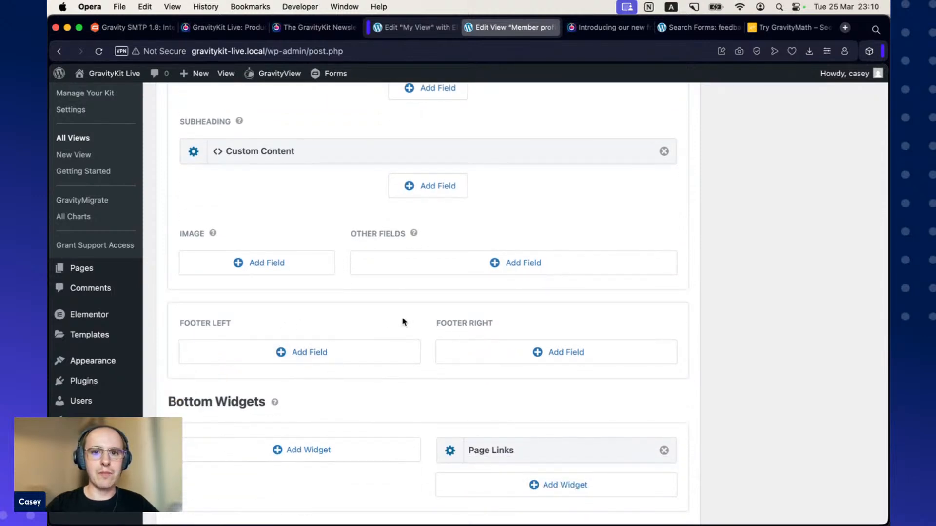
{"action": "left_click", "coordinate": [422, 30]}
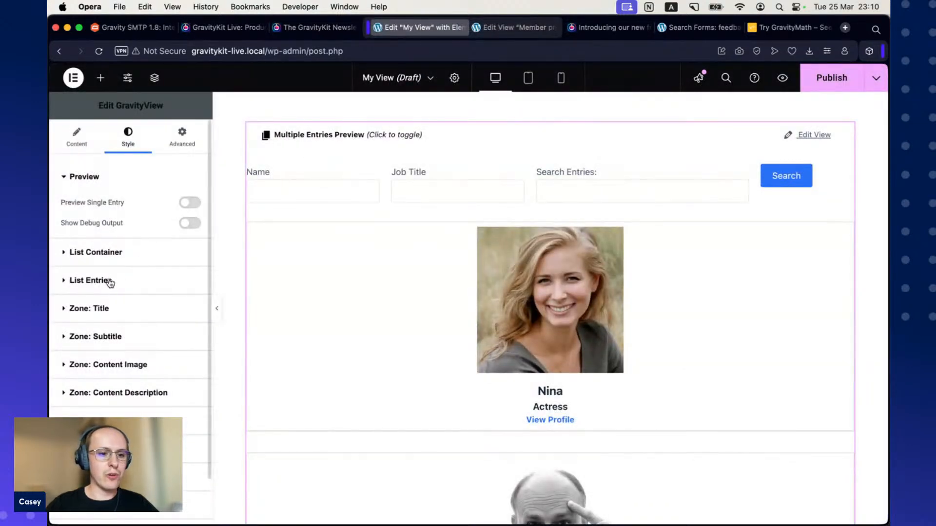
- Review the List Entries options and the list of style zones, and look over the member entries in the preview
{"action": "left_click", "coordinate": [64, 283]}
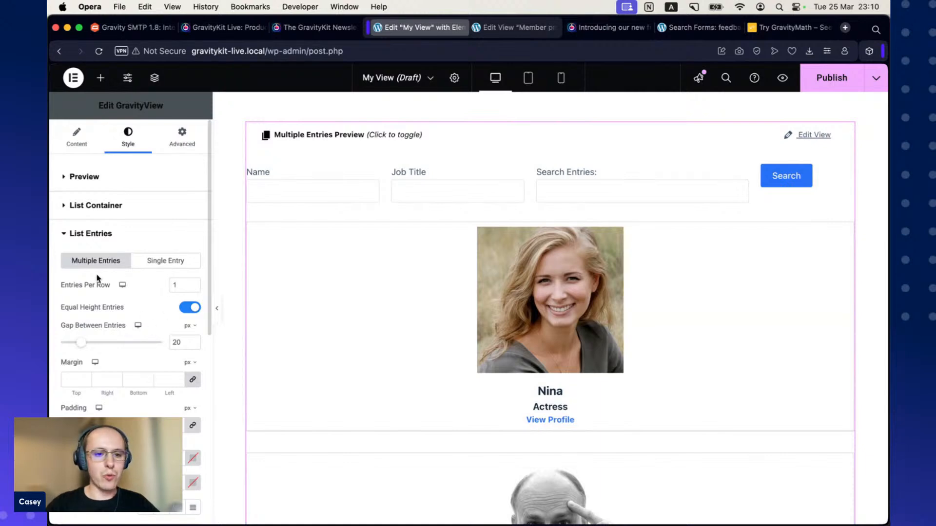
{"action": "left_click", "coordinate": [71, 234]}
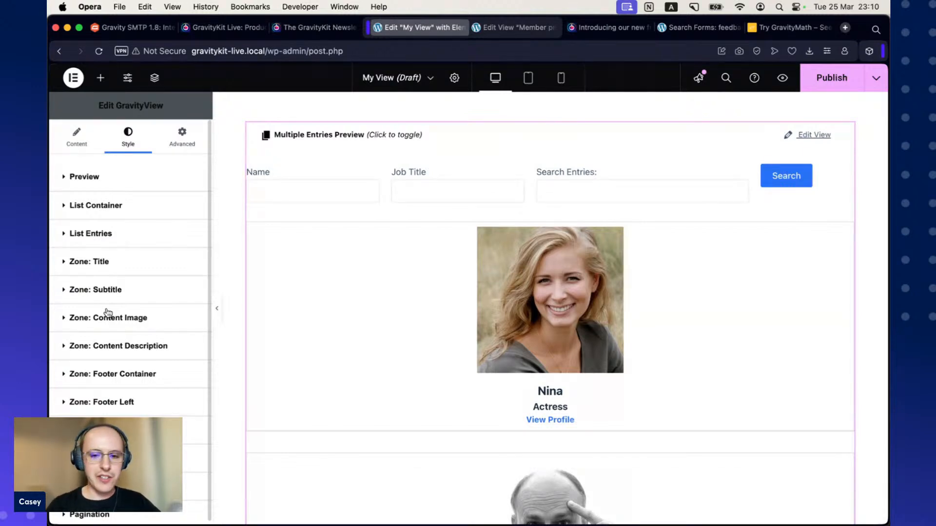
{"action": "scroll", "coordinate": [461, 273], "scroll_direction": "down", "scroll_amount": 3}
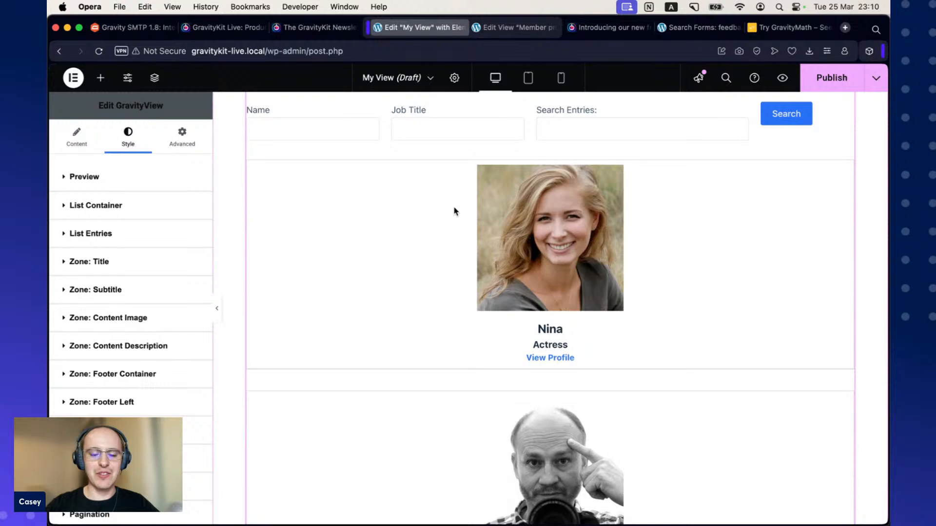
{"action": "scroll", "coordinate": [453, 239], "scroll_direction": "down", "scroll_amount": 1}
{"action": "scroll", "coordinate": [430, 397], "scroll_direction": "down", "scroll_amount": 3}
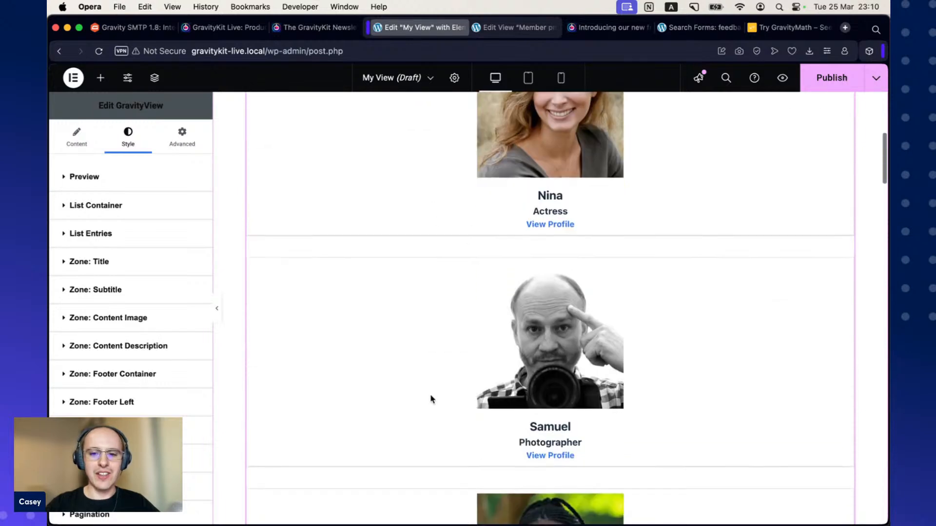
{"action": "scroll", "coordinate": [430, 398], "scroll_direction": "up", "scroll_amount": 5}
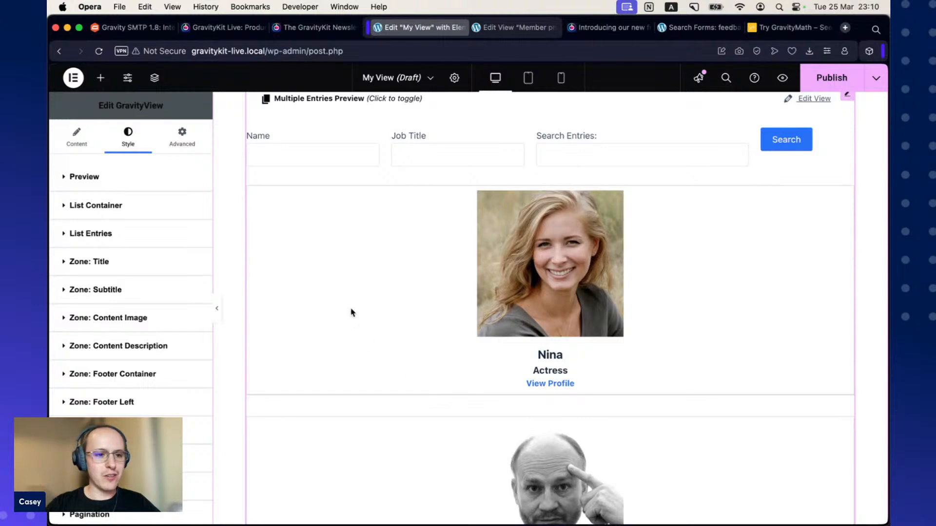
- Set Entries Per Row to 4 for the multiple entries layout in the List Entries style settings
{"action": "left_click", "coordinate": [64, 236]}
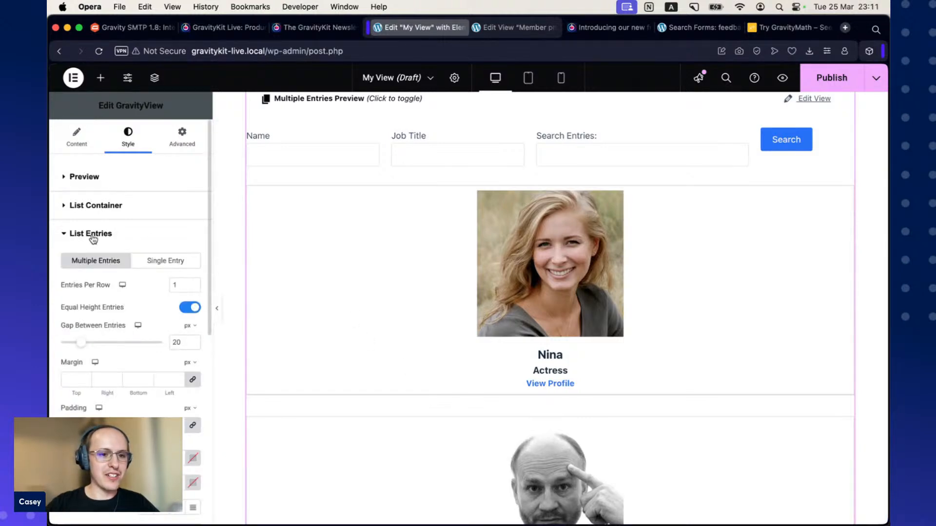
{"action": "scroll", "coordinate": [151, 241], "scroll_direction": "down", "scroll_amount": 3}
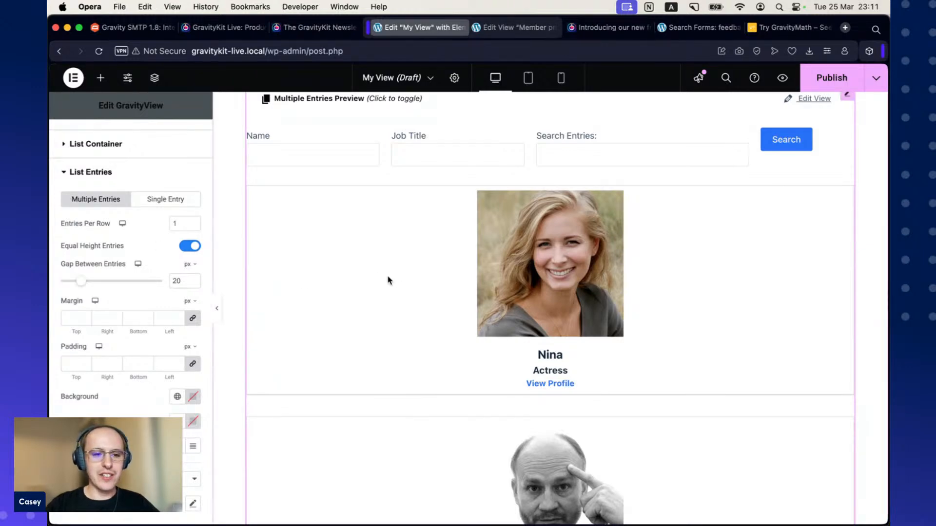
{"action": "left_click", "coordinate": [194, 222]}
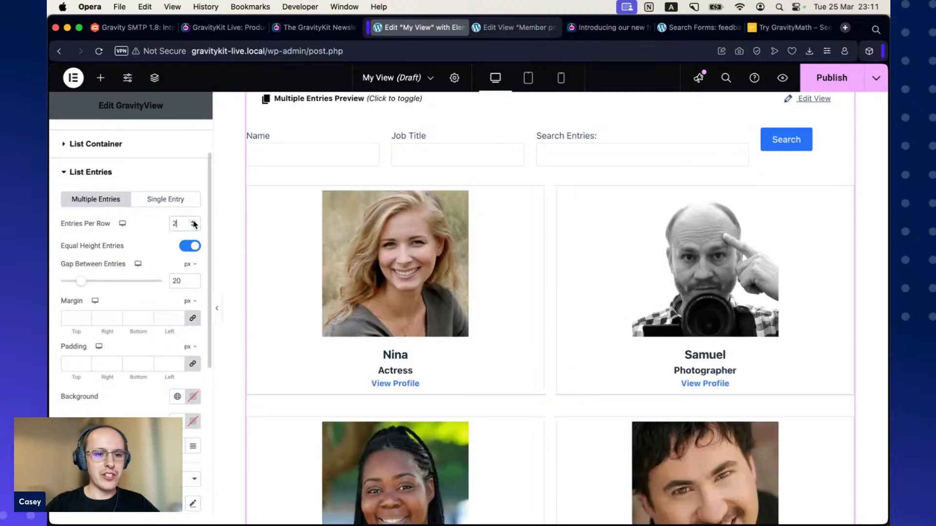
{"action": "left_click", "coordinate": [194, 222]}
{"action": "left_click", "coordinate": [194, 222]}
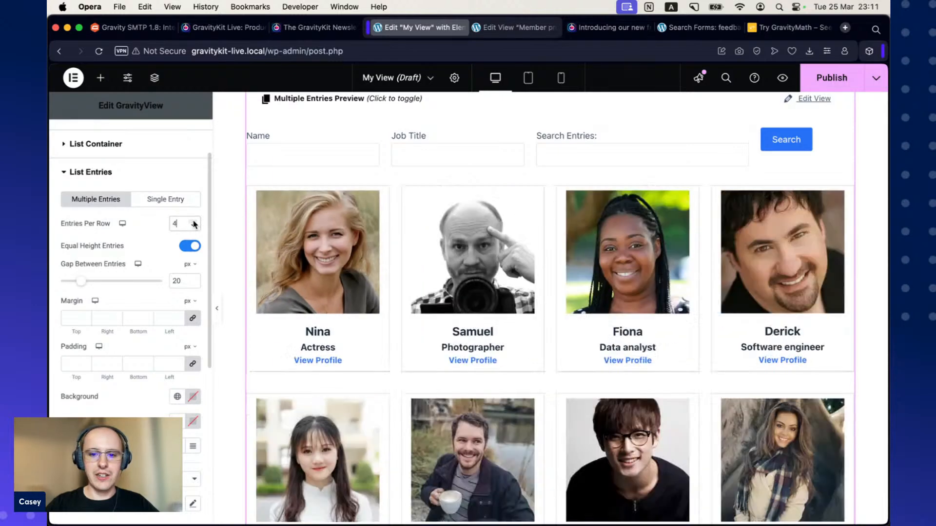
{"action": "left_click", "coordinate": [194, 221]}
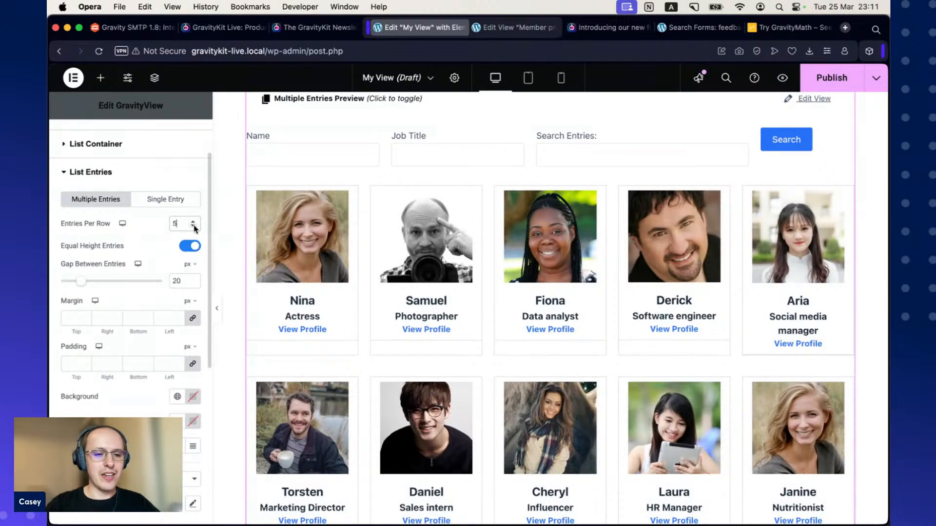
{"action": "left_click", "coordinate": [194, 227]}
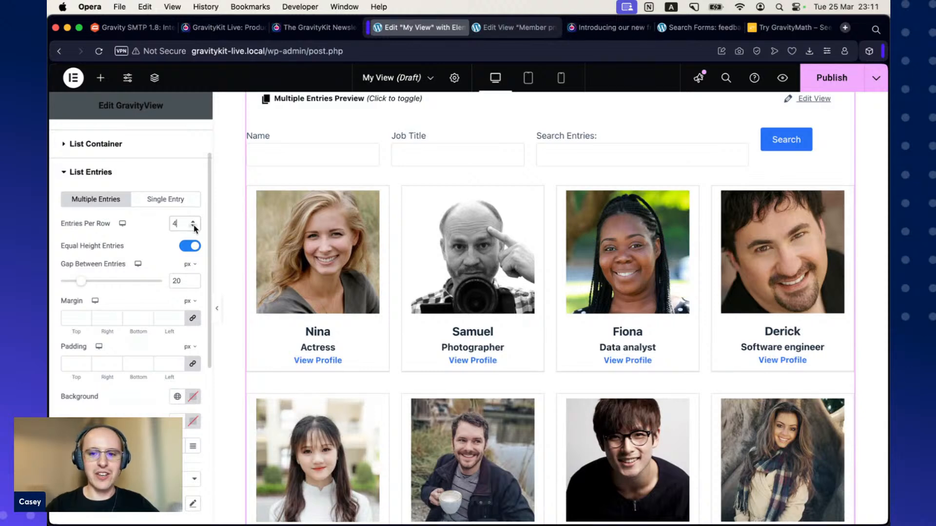
- Try 5 entries per row, return to 4, and set the Gap Between Entries to 25 px
{"action": "left_click", "coordinate": [193, 221]}
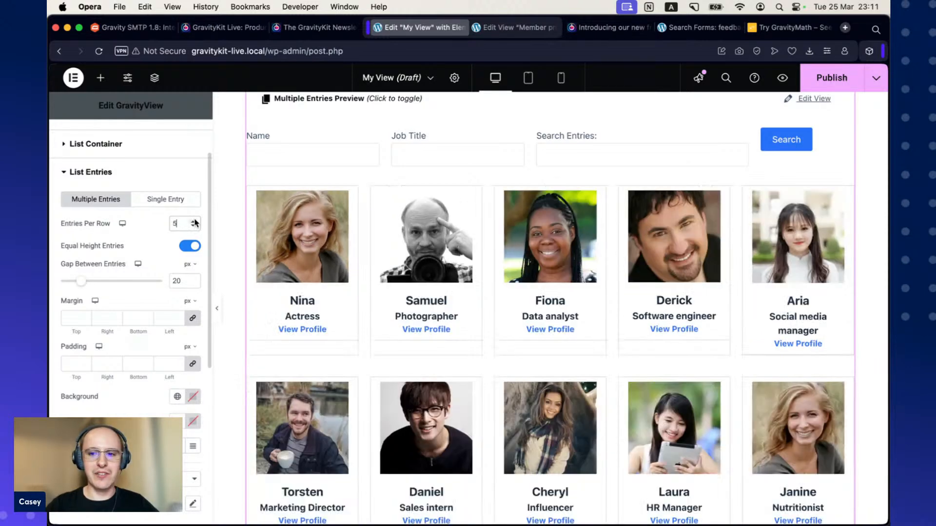
{"action": "left_click", "coordinate": [193, 227]}
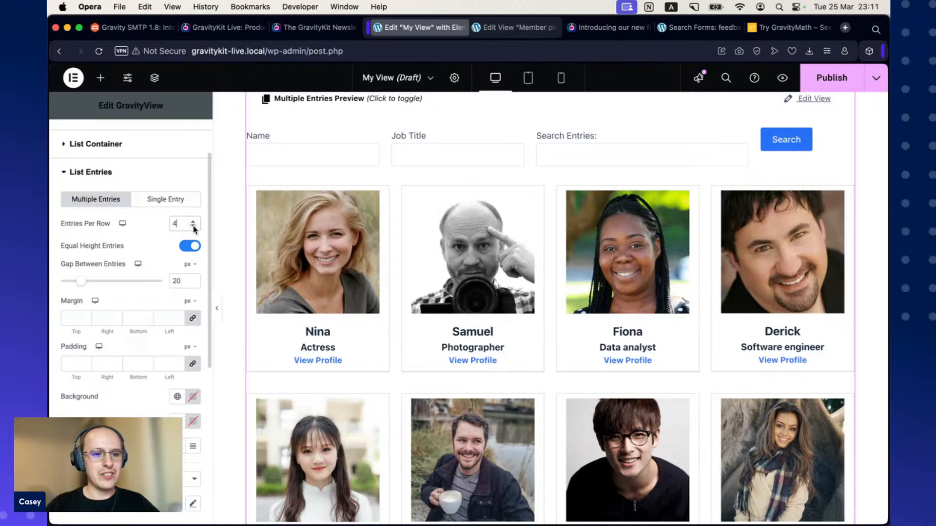
{"action": "scroll", "coordinate": [160, 248], "scroll_direction": "down", "scroll_amount": 1}
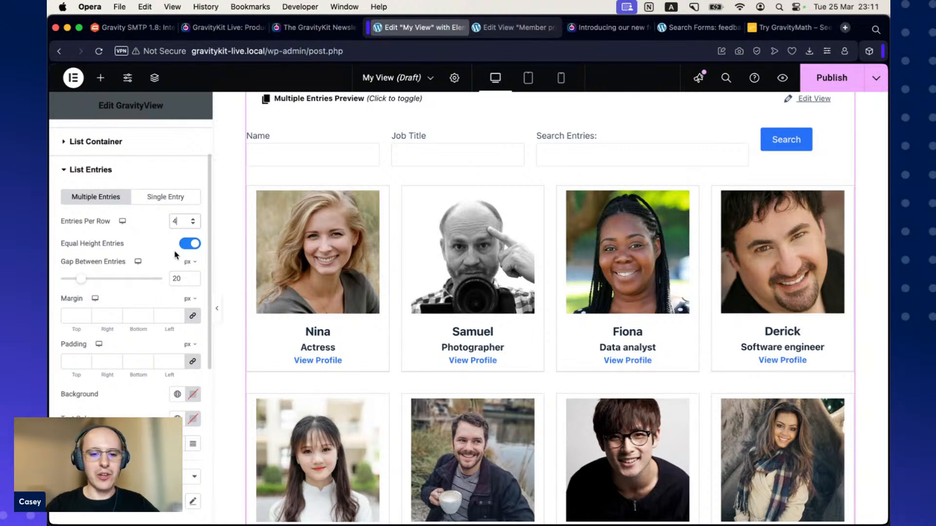
{"action": "scroll", "coordinate": [178, 249], "scroll_direction": "down", "scroll_amount": 1}
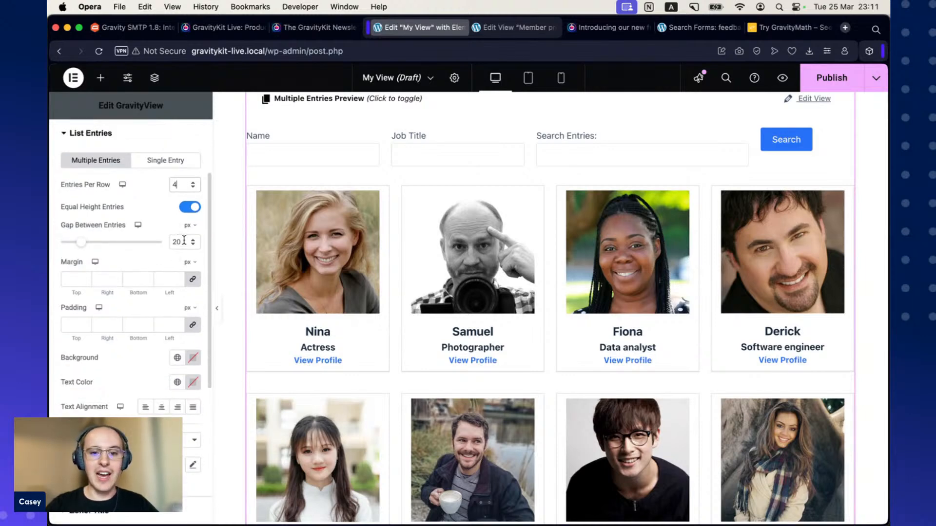
{"action": "left_click", "coordinate": [193, 240]}
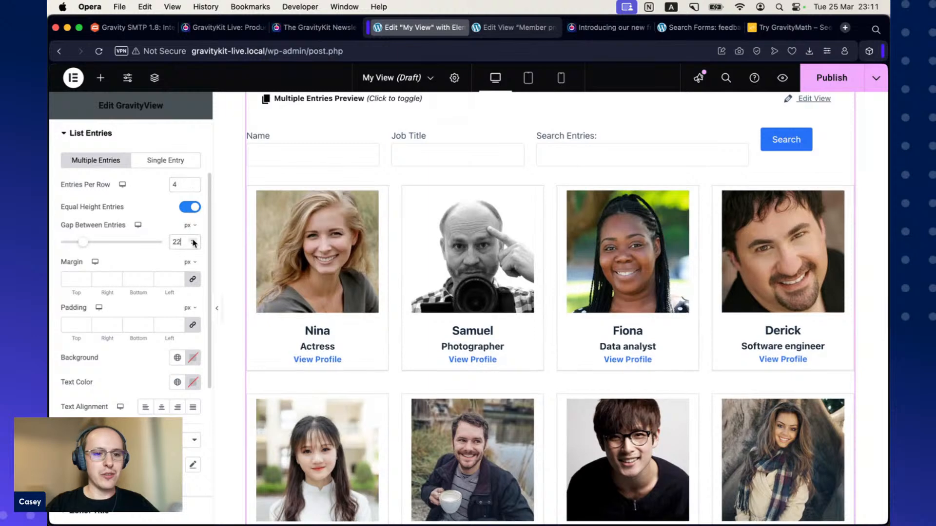
{"action": "left_click", "coordinate": [193, 240]}
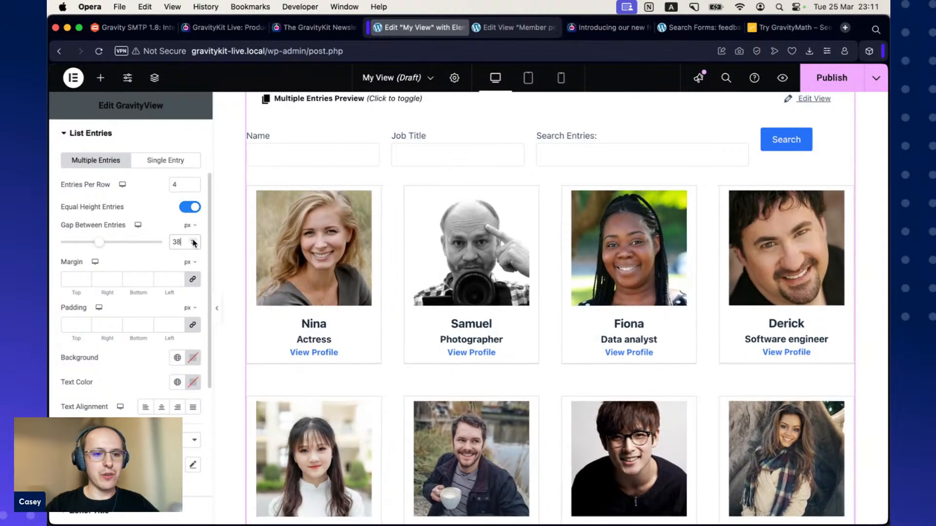
{"action": "left_click", "coordinate": [193, 244]}
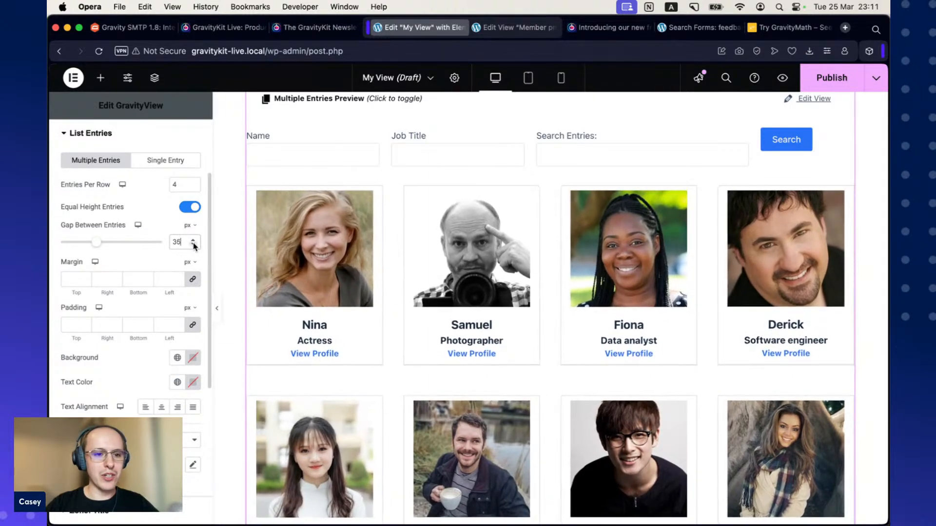
{"action": "left_click", "coordinate": [193, 245]}
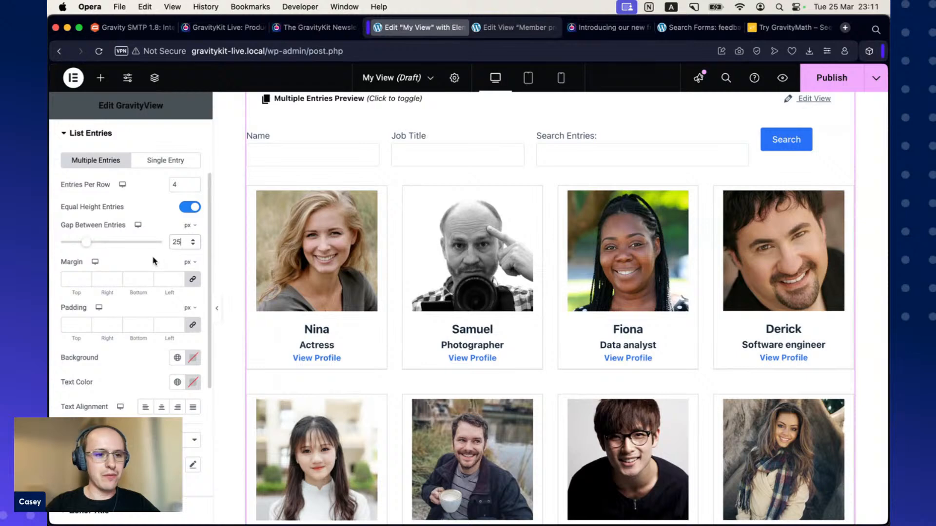
- Set the Border Type of the list entries to None for the multiple entries layout
{"action": "scroll", "coordinate": [155, 261], "scroll_direction": "down", "scroll_amount": 1}
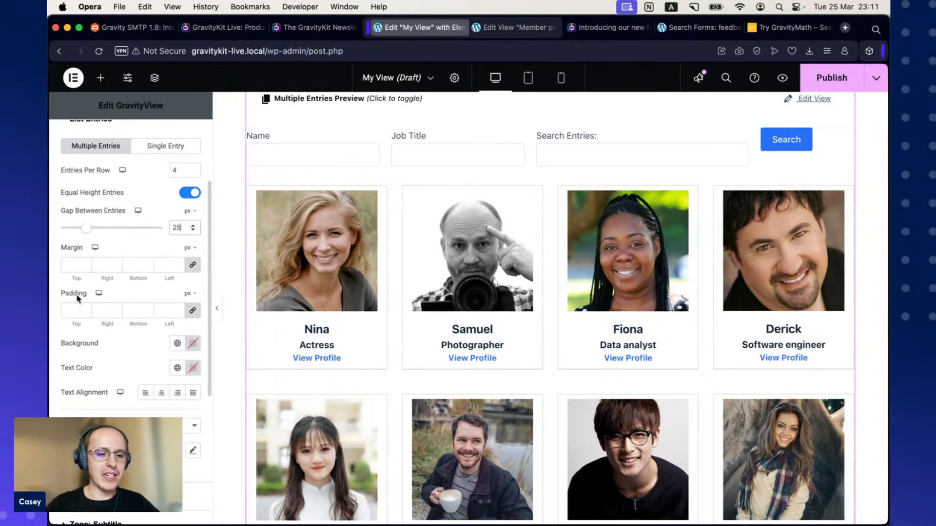
{"action": "scroll", "coordinate": [97, 298], "scroll_direction": "down", "scroll_amount": 3}
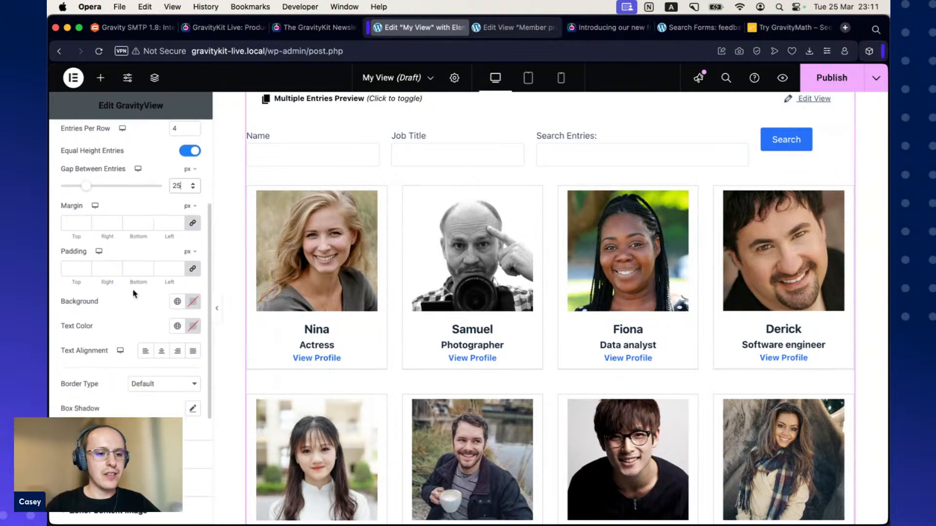
{"action": "scroll", "coordinate": [134, 294], "scroll_direction": "down", "scroll_amount": 1}
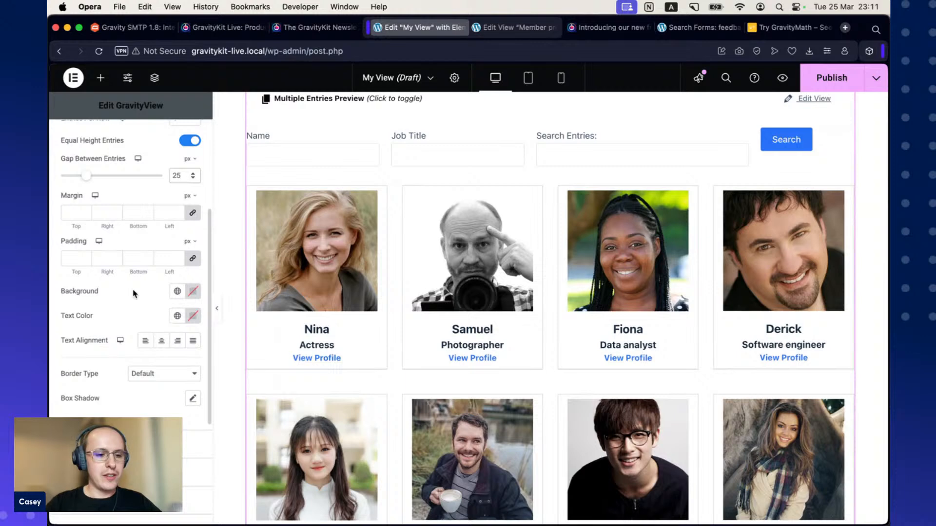
{"action": "scroll", "coordinate": [134, 294], "scroll_direction": "down", "scroll_amount": 1}
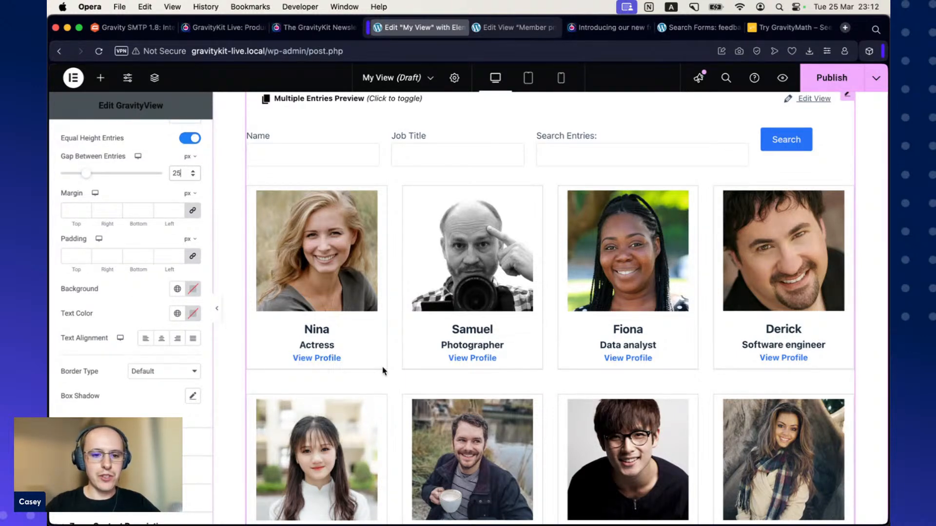
{"action": "scroll", "coordinate": [146, 331], "scroll_direction": "down", "scroll_amount": 5}
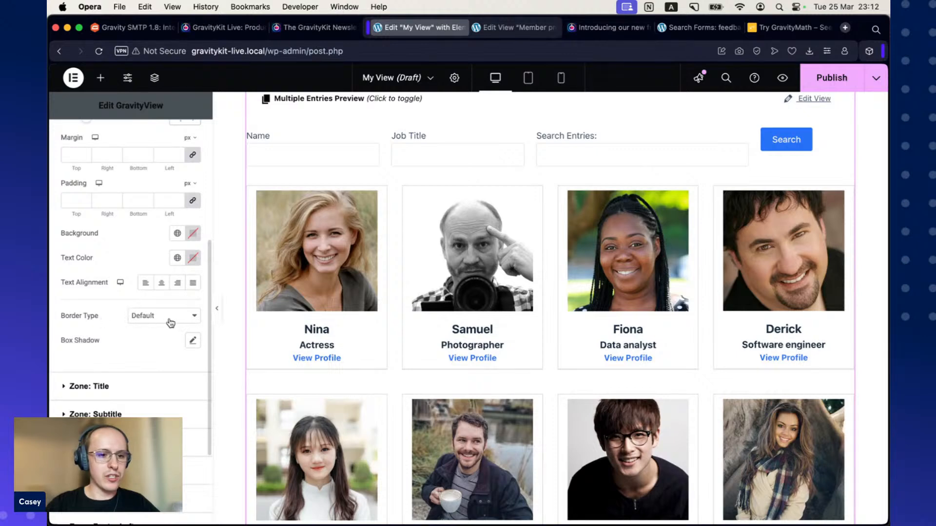
{"action": "left_click", "coordinate": [190, 321]}
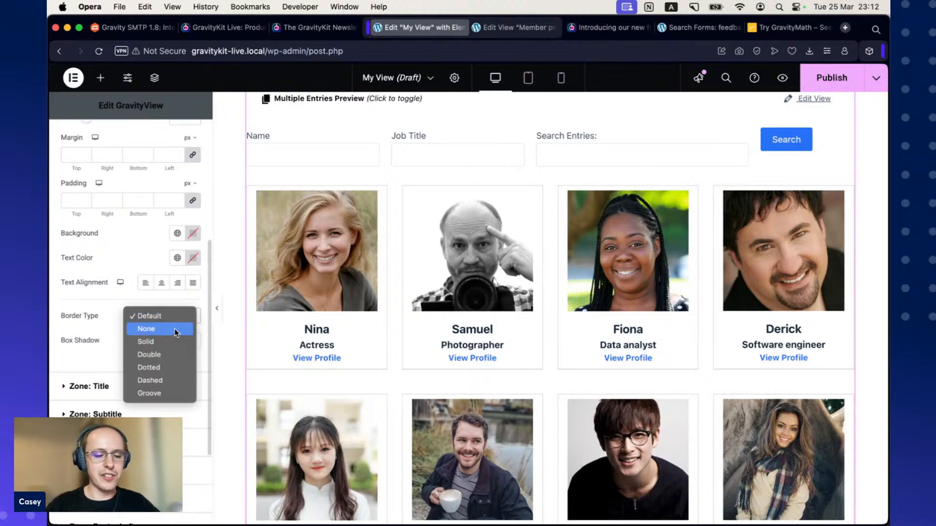
{"action": "left_click", "coordinate": [175, 328]}
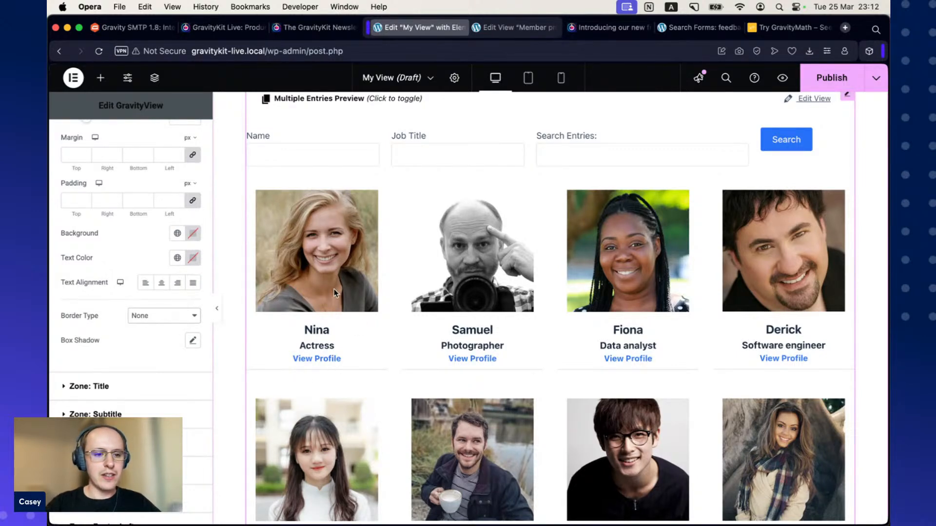
- Set the Border Type of the Title zone to None
{"action": "scroll", "coordinate": [130, 349], "scroll_direction": "down", "scroll_amount": 3}
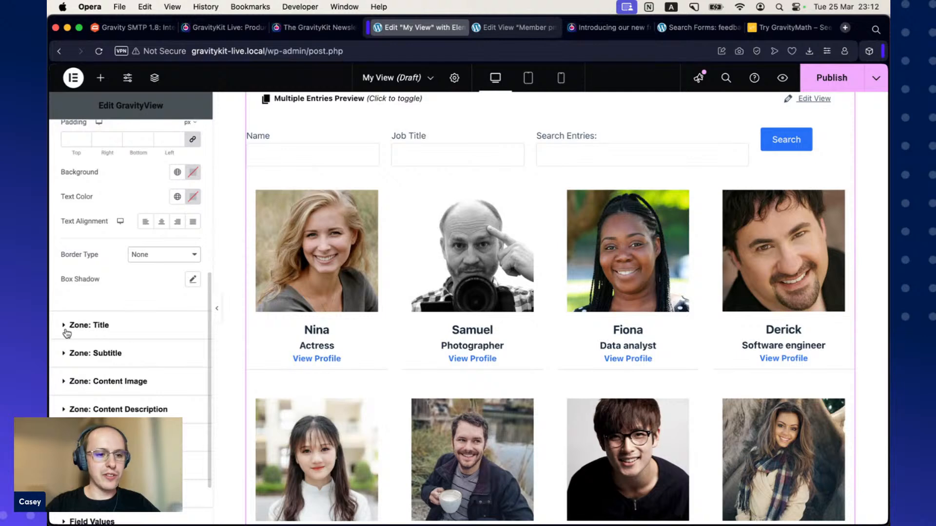
{"action": "left_click", "coordinate": [64, 327]}
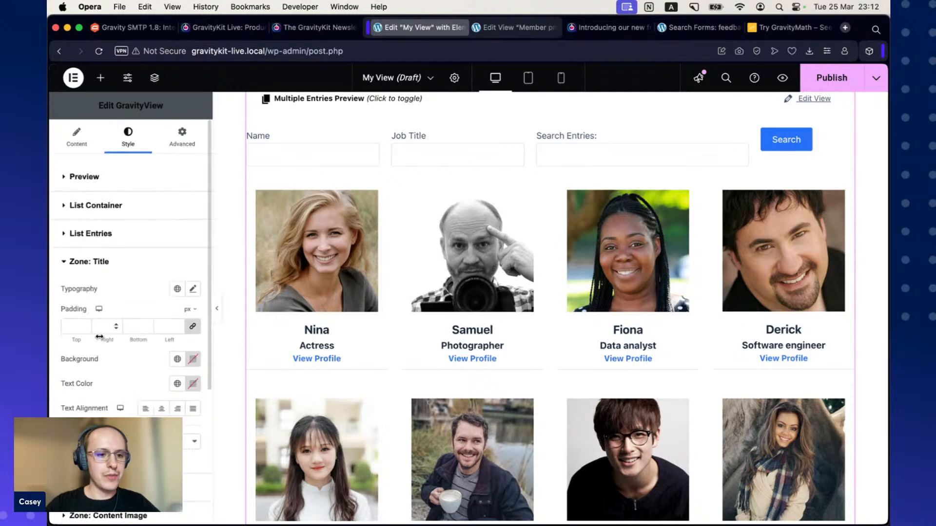
{"action": "scroll", "coordinate": [133, 288], "scroll_direction": "down", "scroll_amount": 5}
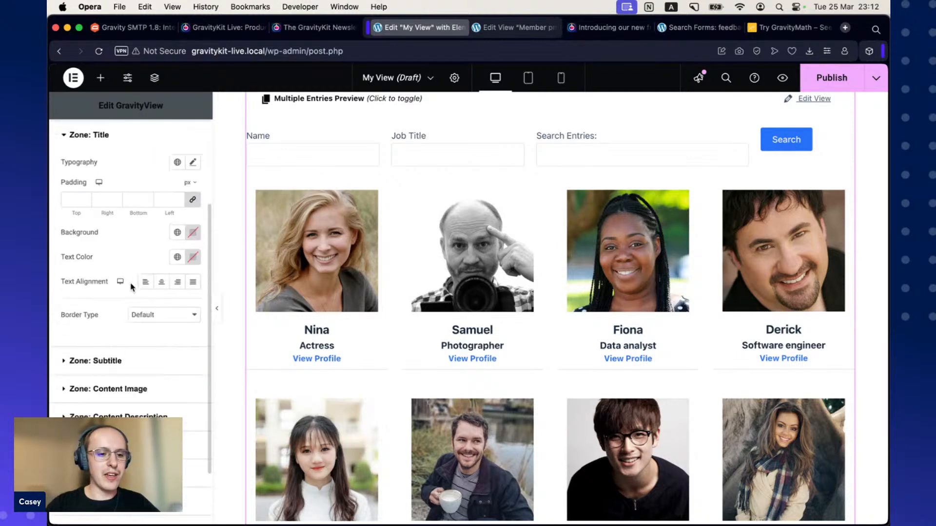
{"action": "left_click", "coordinate": [155, 316]}
{"action": "left_click", "coordinate": [161, 328]}
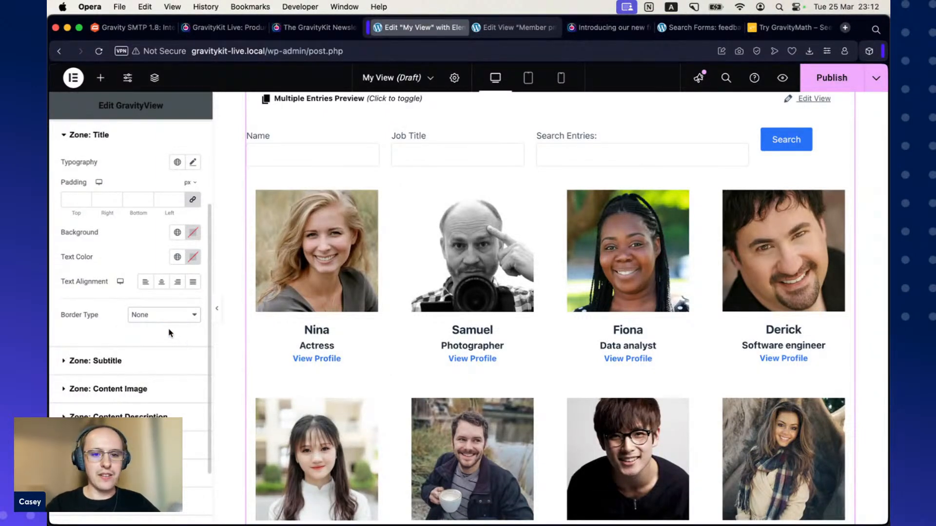
- Add a box shadow to the list entries in the multiple entries layout, with a blur of 5
{"action": "scroll", "coordinate": [169, 333], "scroll_direction": "up", "scroll_amount": 5}
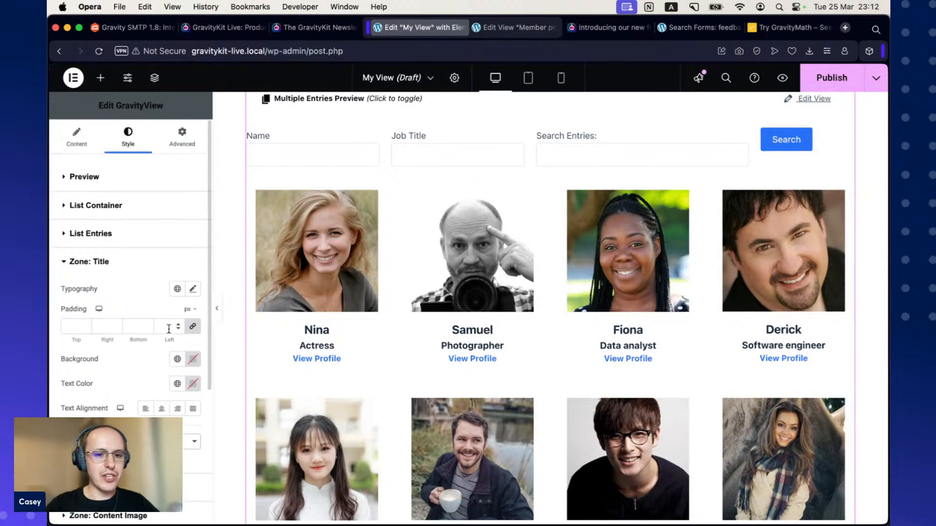
{"action": "left_click", "coordinate": [64, 233]}
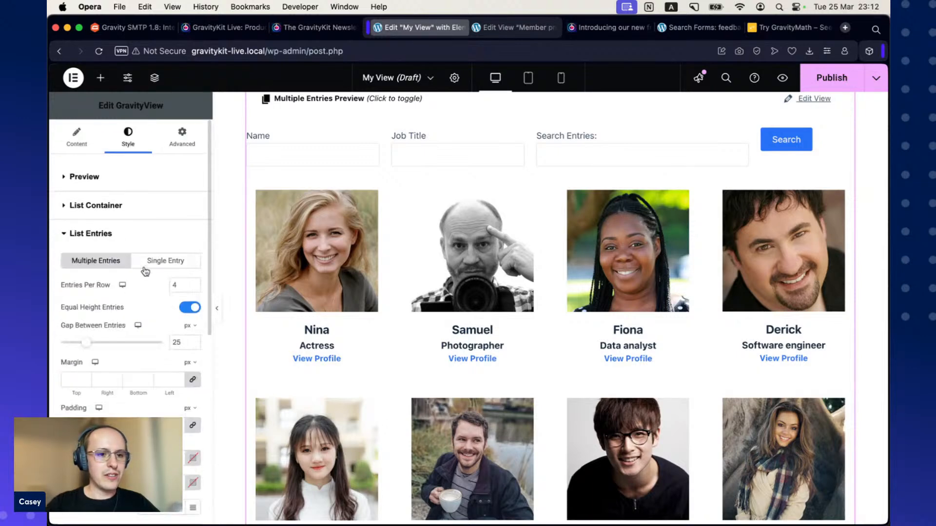
{"action": "scroll", "coordinate": [138, 280], "scroll_direction": "down", "scroll_amount": 1}
{"action": "scroll", "coordinate": [138, 279], "scroll_direction": "down", "scroll_amount": 6}
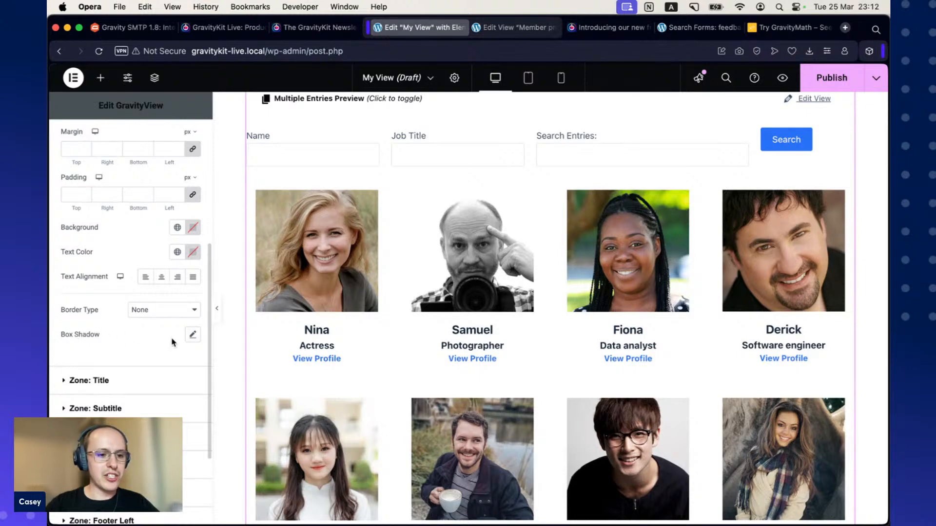
{"action": "left_click", "coordinate": [193, 336]}
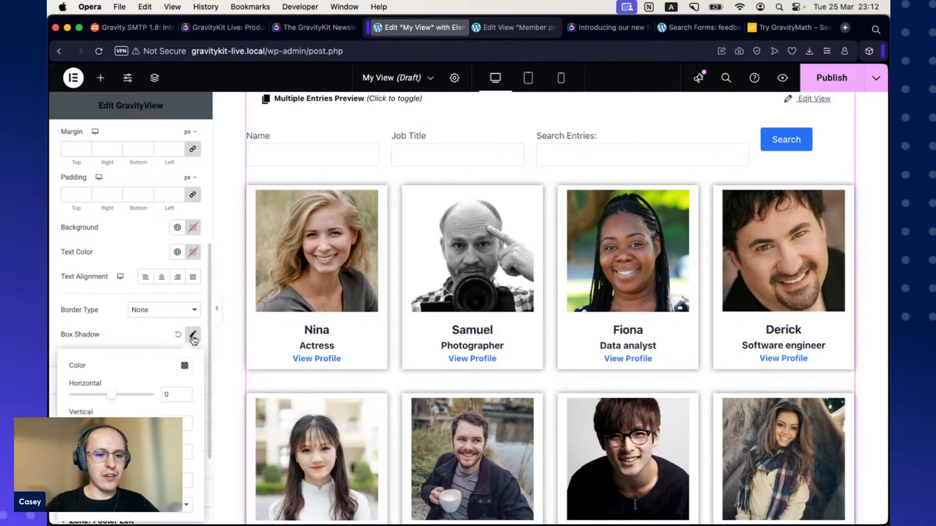
{"action": "scroll", "coordinate": [166, 335], "scroll_direction": "down", "scroll_amount": 2}
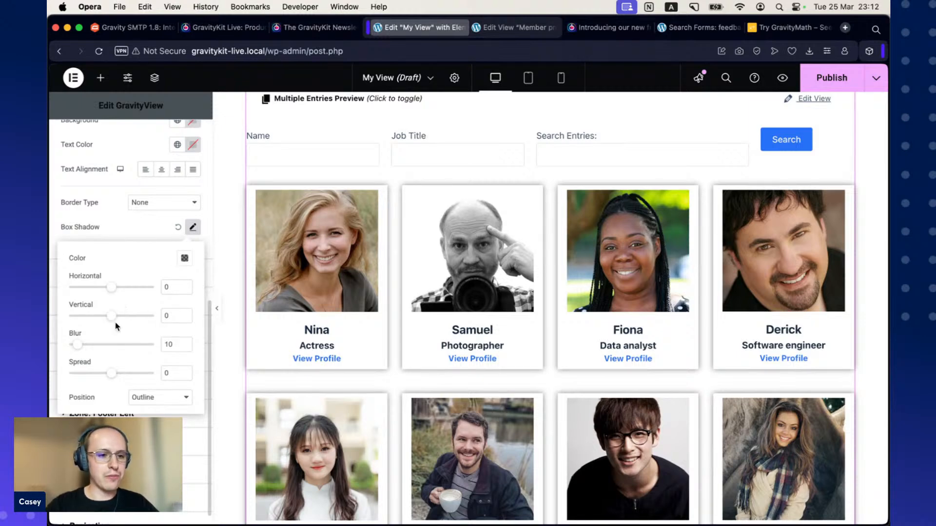
{"action": "double_click", "coordinate": [166, 345]}
{"action": "type", "text": "5"}
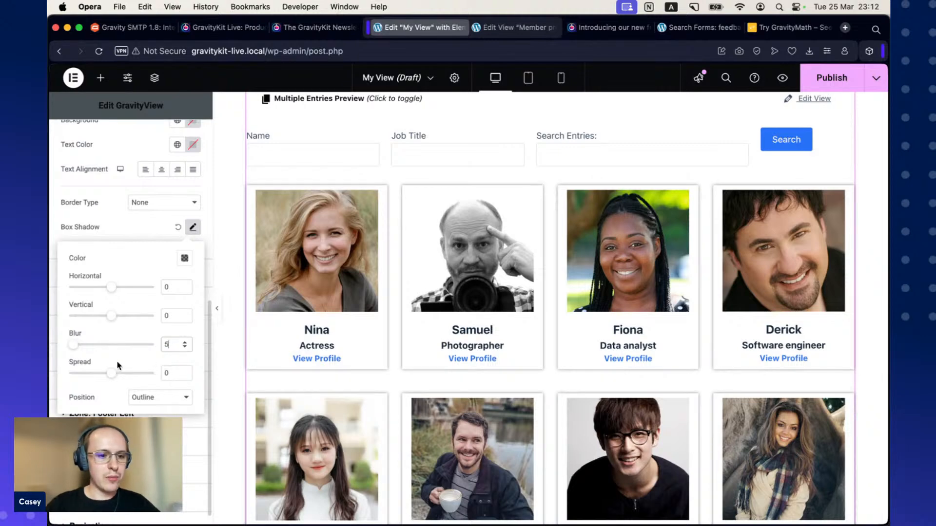
{"action": "mouse_move", "coordinate": [112, 378]}
{"action": "left_mouse_down"}
{"action": "mouse_move", "coordinate": [123, 379]}
{"action": "mouse_move", "coordinate": [113, 377]}
{"action": "left_mouse_up"}
{"action": "scroll", "coordinate": [115, 366], "scroll_direction": "down", "scroll_amount": 1}
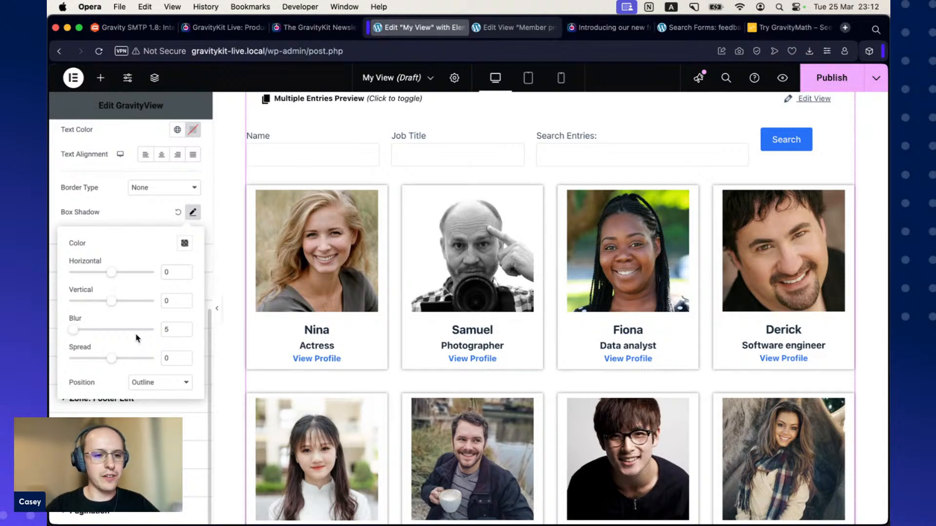
{"action": "left_click", "coordinate": [193, 213]}
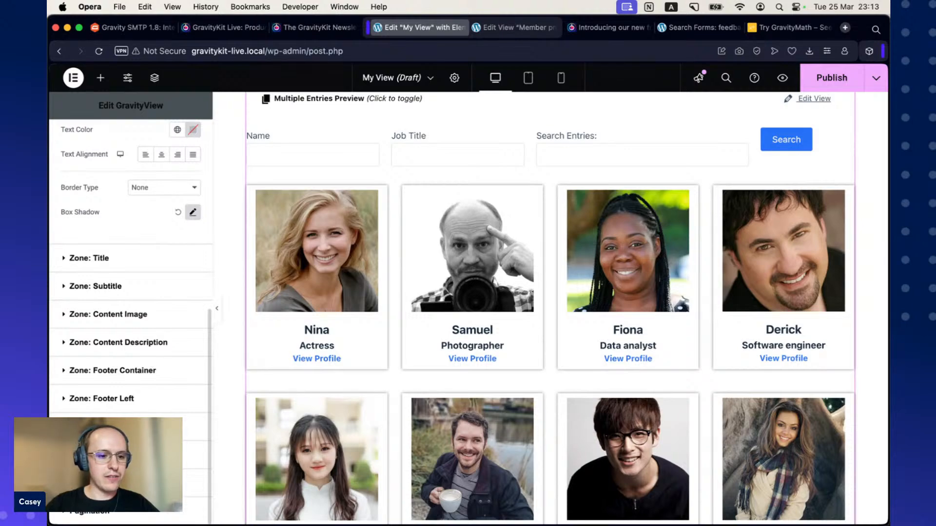
- Try the global Accent color on the multiple entries' field links, and set their Link Color to global Color 2
{"action": "left_click", "coordinate": [116, 454]}
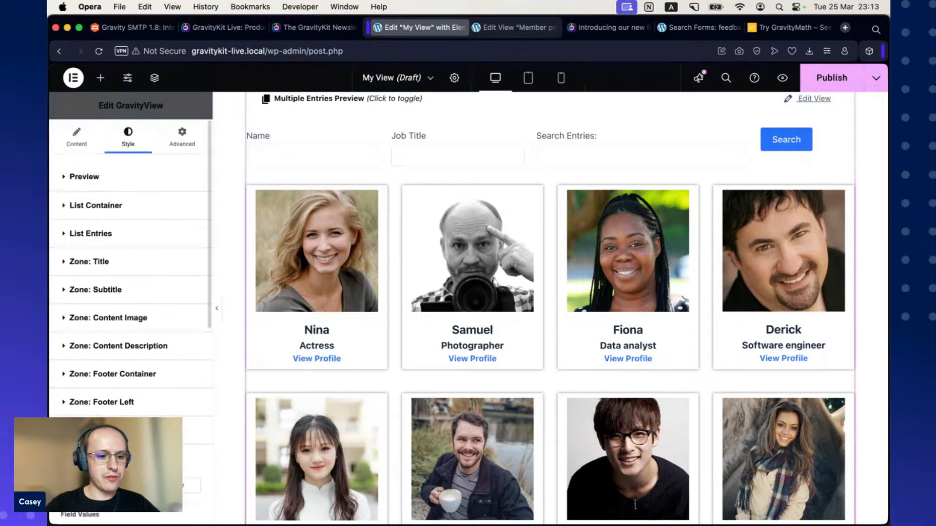
{"action": "scroll", "coordinate": [117, 434], "scroll_direction": "down", "scroll_amount": 2}
{"action": "scroll", "coordinate": [213, 421], "scroll_direction": "down", "scroll_amount": 5}
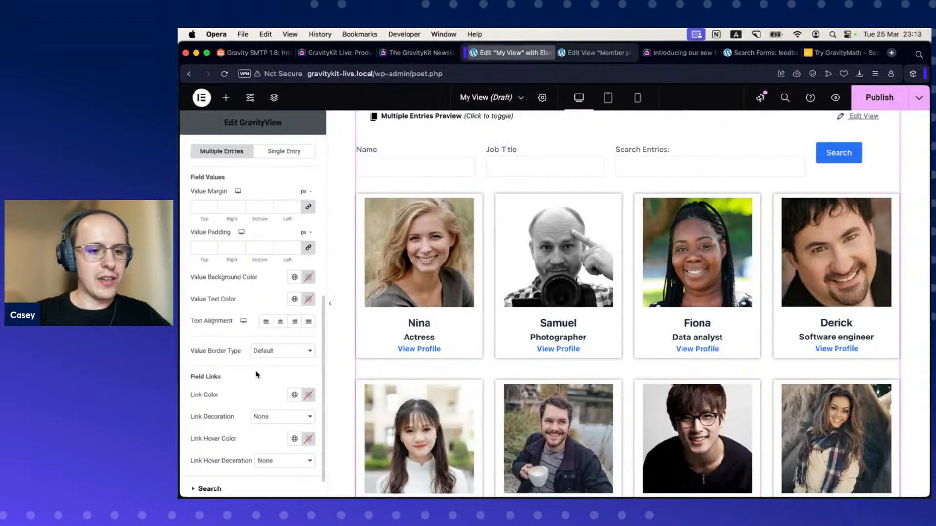
{"action": "scroll", "coordinate": [257, 374], "scroll_direction": "down", "scroll_amount": 1}
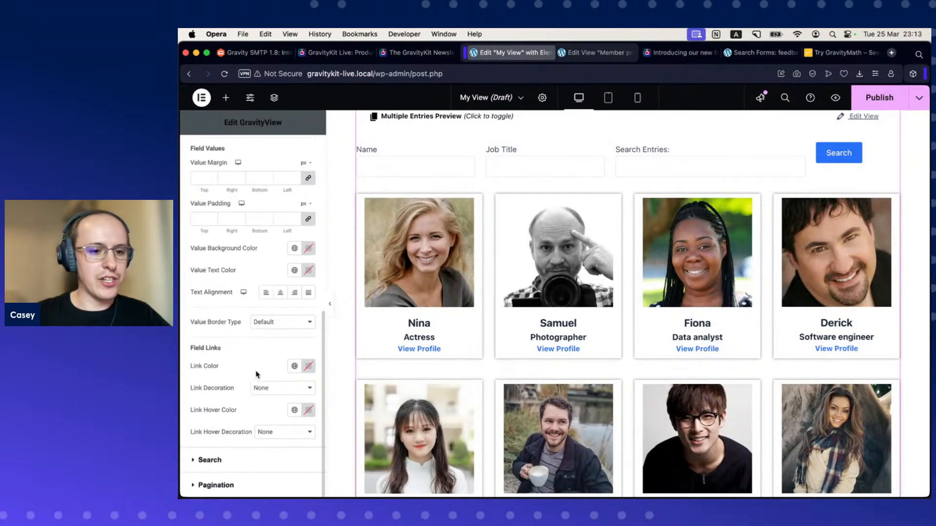
{"action": "left_click", "coordinate": [294, 366]}
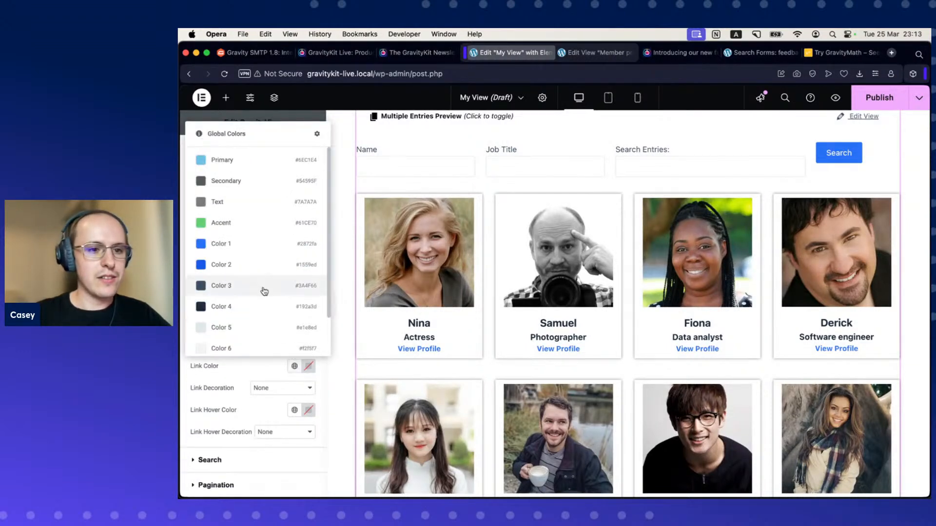
{"action": "left_click", "coordinate": [248, 223]}
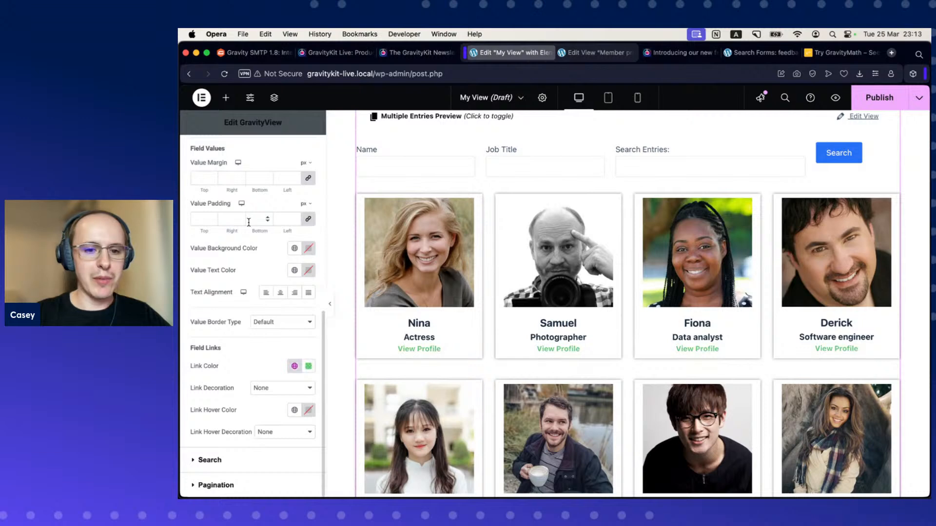
{"action": "left_click", "coordinate": [309, 367]}
{"action": "left_click", "coordinate": [294, 366]}
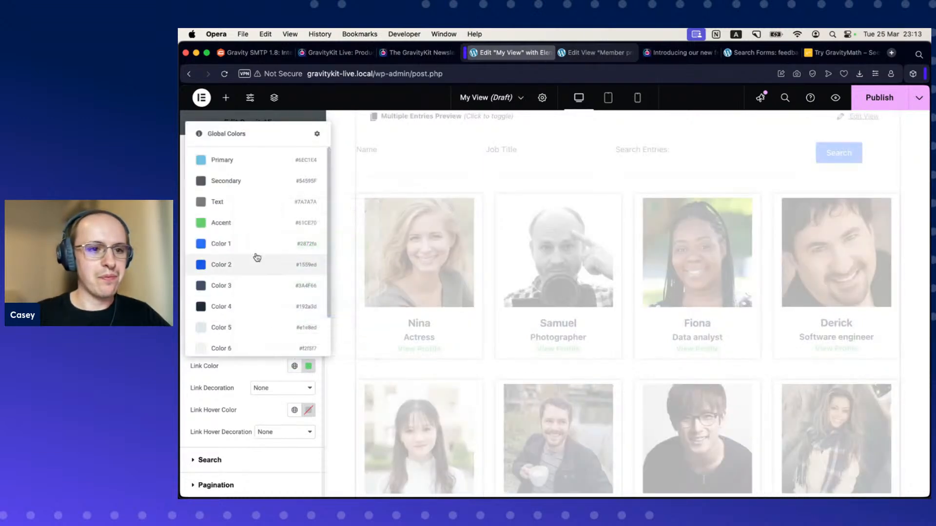
{"action": "left_click", "coordinate": [247, 264]}
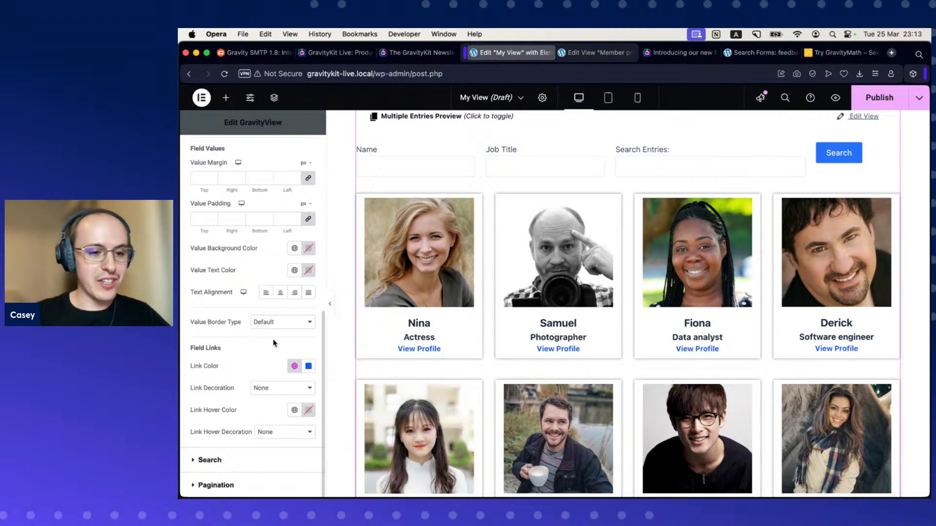
- Set the multiple entries' field Link Decoration to Underline and Link Hover Color to the global Primary color
{"action": "left_click", "coordinate": [308, 392]}
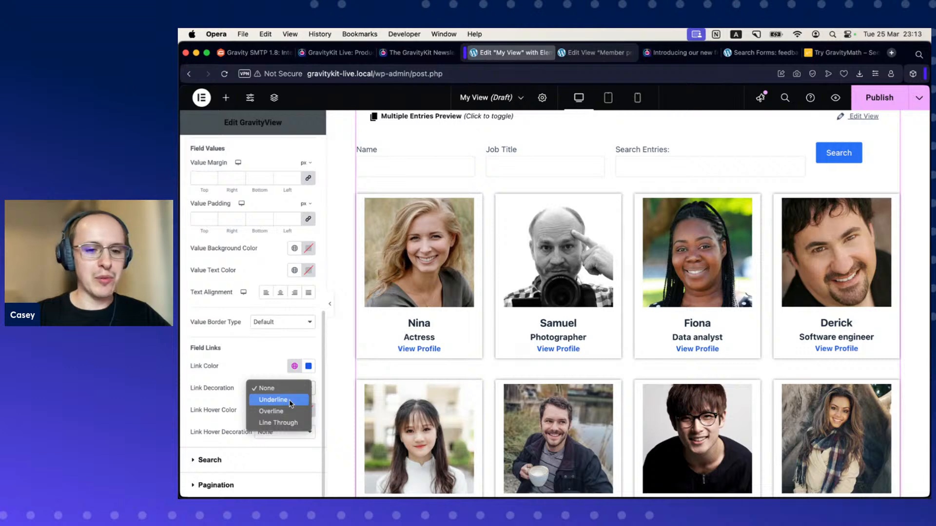
{"action": "key", "text": "Escape"}
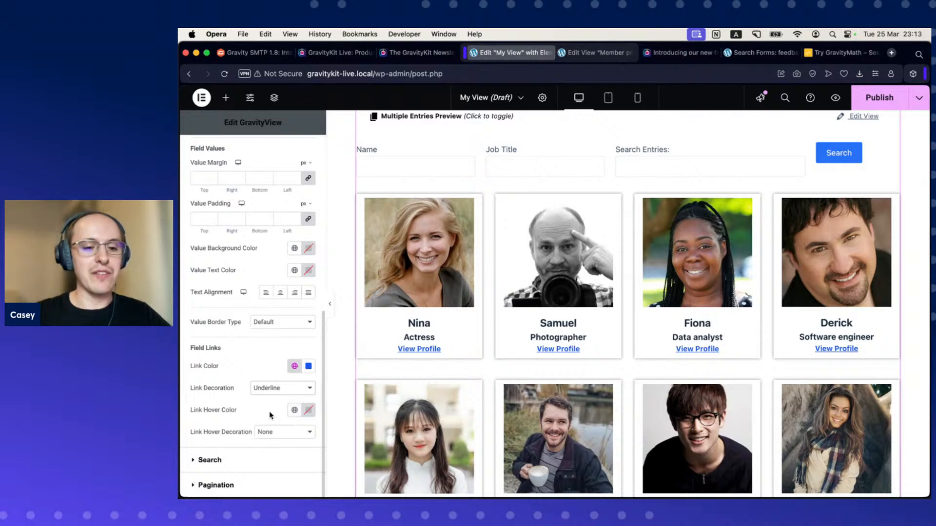
{"action": "left_click", "coordinate": [295, 411]}
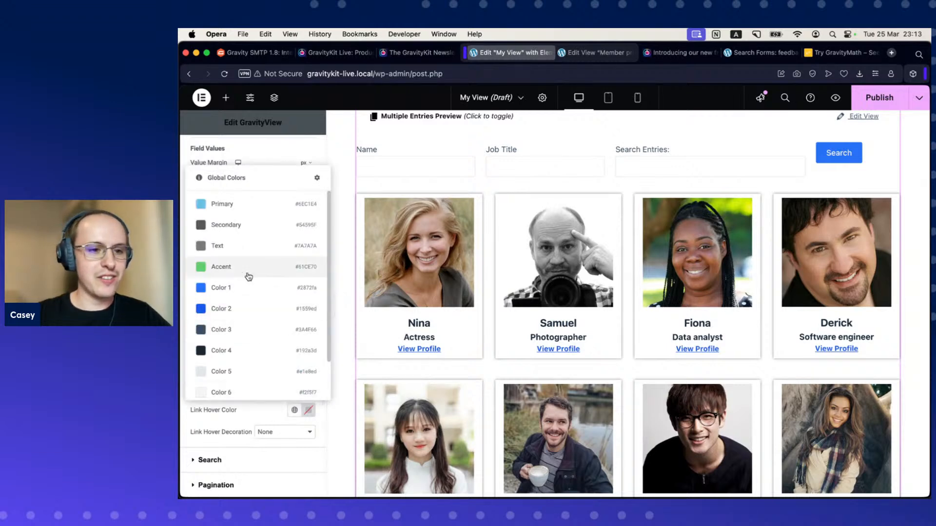
{"action": "left_click", "coordinate": [248, 204]}
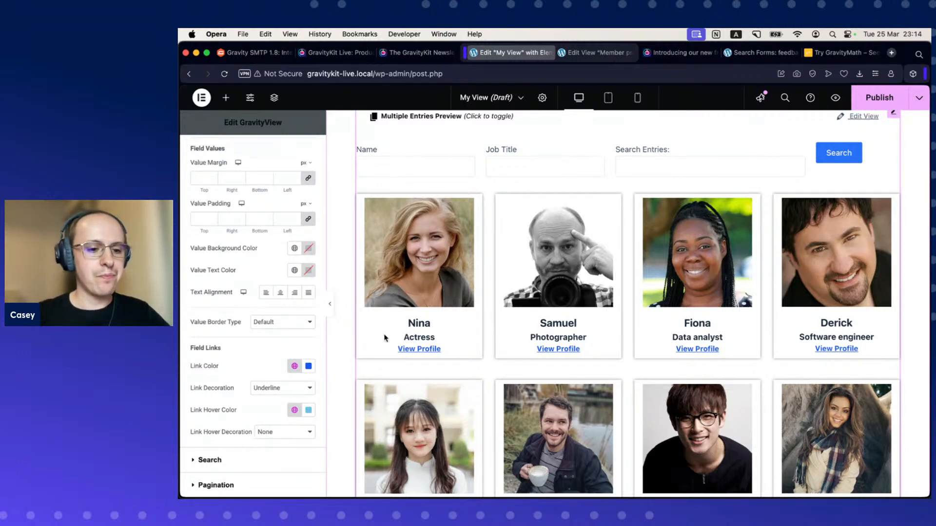
- Switch the GravityView widget's preview from multiple entries to the single entry layout
{"action": "scroll", "coordinate": [370, 360], "scroll_direction": "up", "scroll_amount": 3}
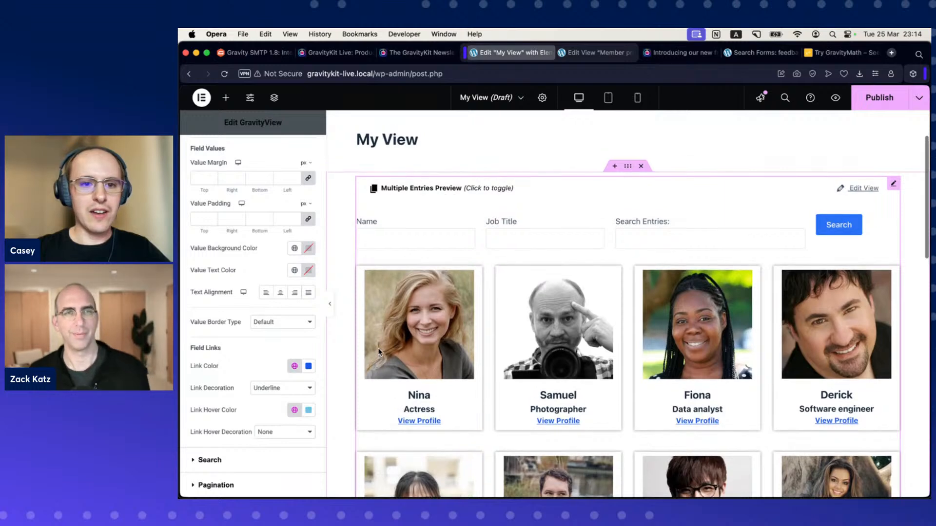
{"action": "scroll", "coordinate": [379, 351], "scroll_direction": "down", "scroll_amount": 1}
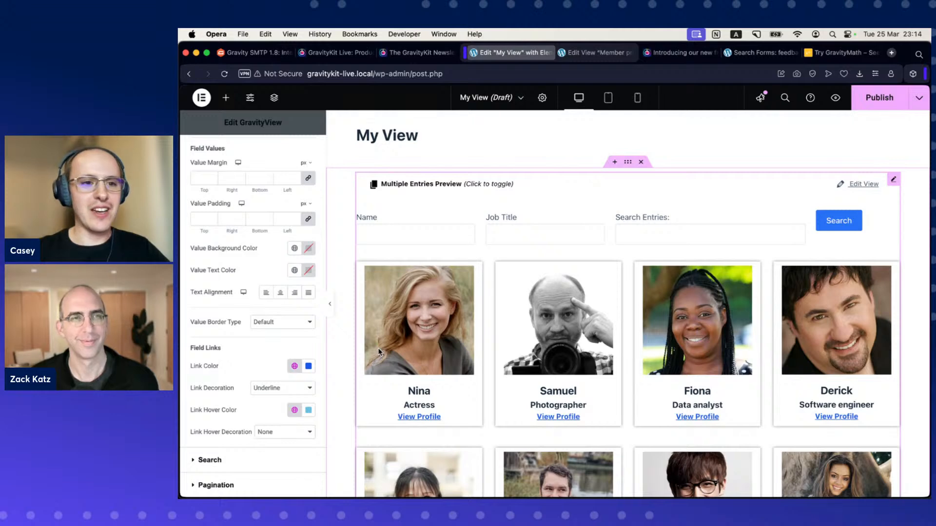
{"action": "scroll", "coordinate": [281, 265], "scroll_direction": "up", "scroll_amount": 8}
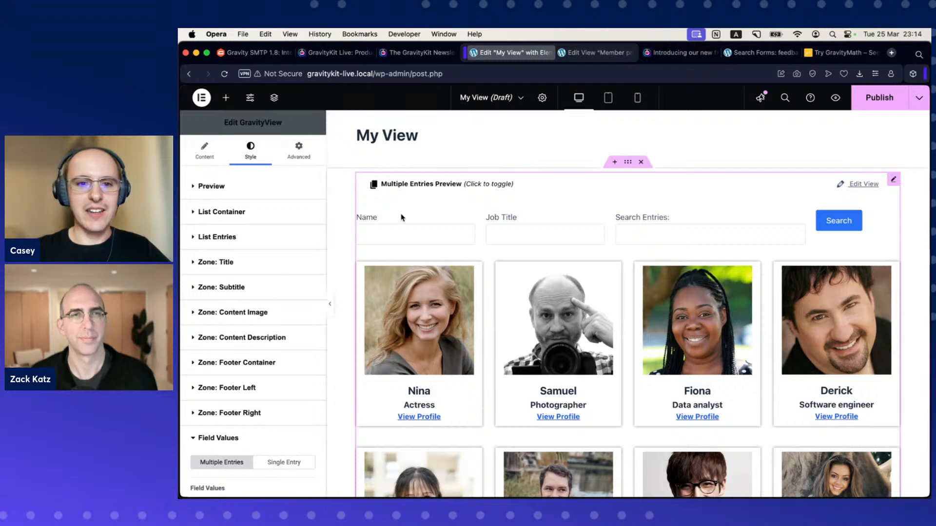
{"action": "left_click", "coordinate": [447, 186]}
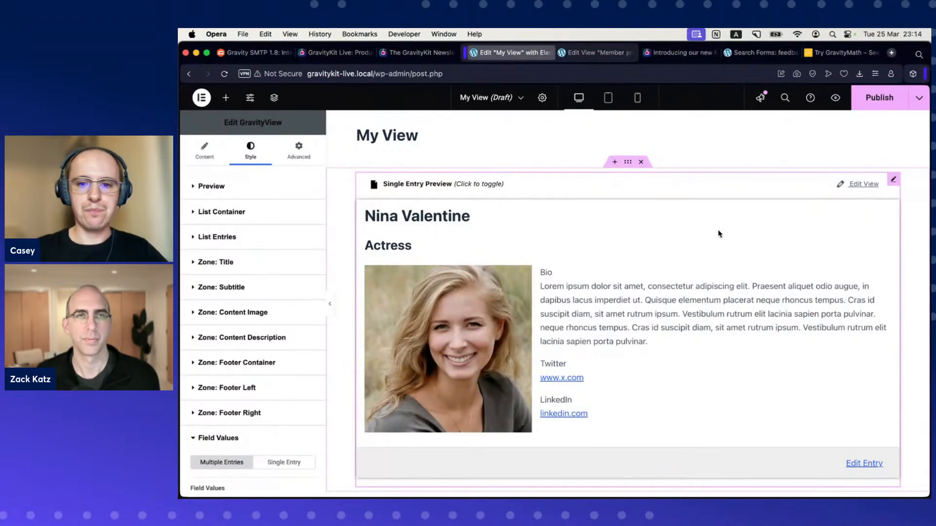
- Set the Content Image zone's width to 29%
{"action": "scroll", "coordinate": [720, 234], "scroll_direction": "down", "scroll_amount": 1}
{"action": "scroll", "coordinate": [720, 234], "scroll_direction": "down", "scroll_amount": 2}
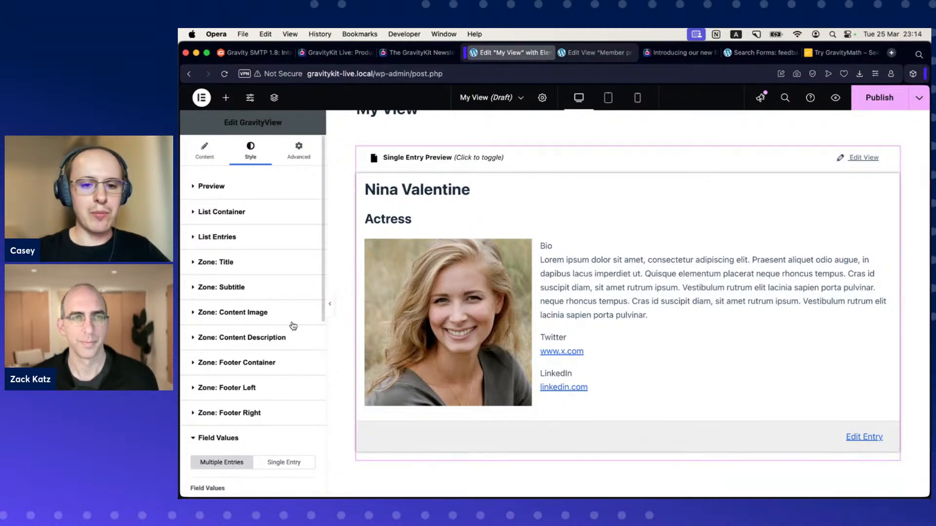
{"action": "scroll", "coordinate": [279, 319], "scroll_direction": "down", "scroll_amount": 1}
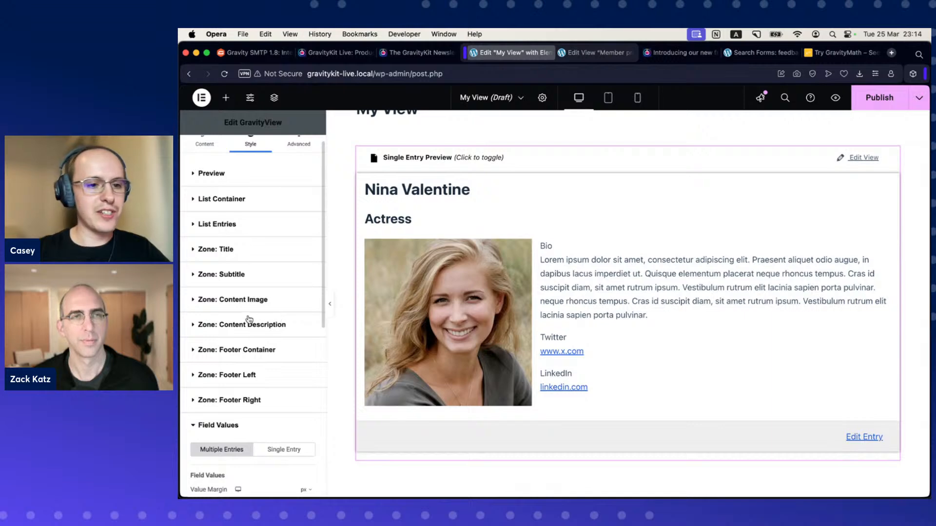
{"action": "left_click", "coordinate": [194, 301]}
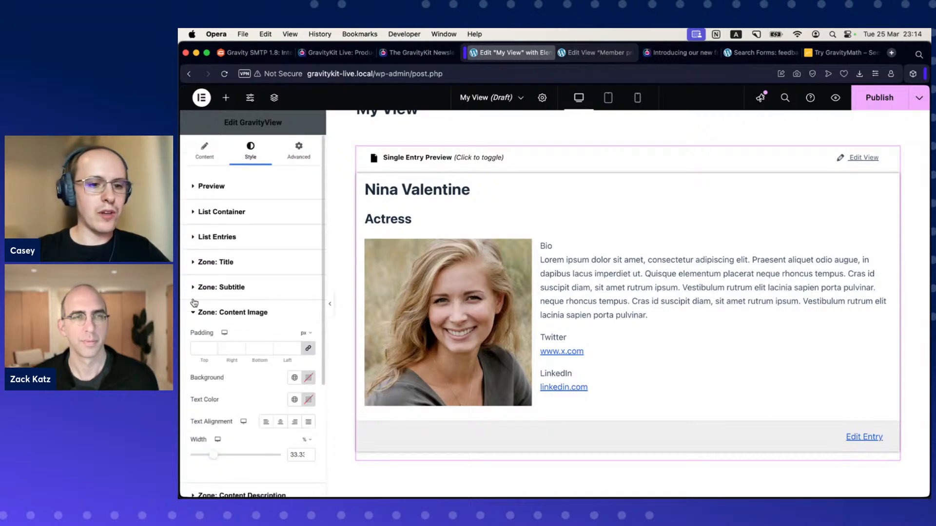
{"action": "scroll", "coordinate": [237, 331], "scroll_direction": "down", "scroll_amount": 3}
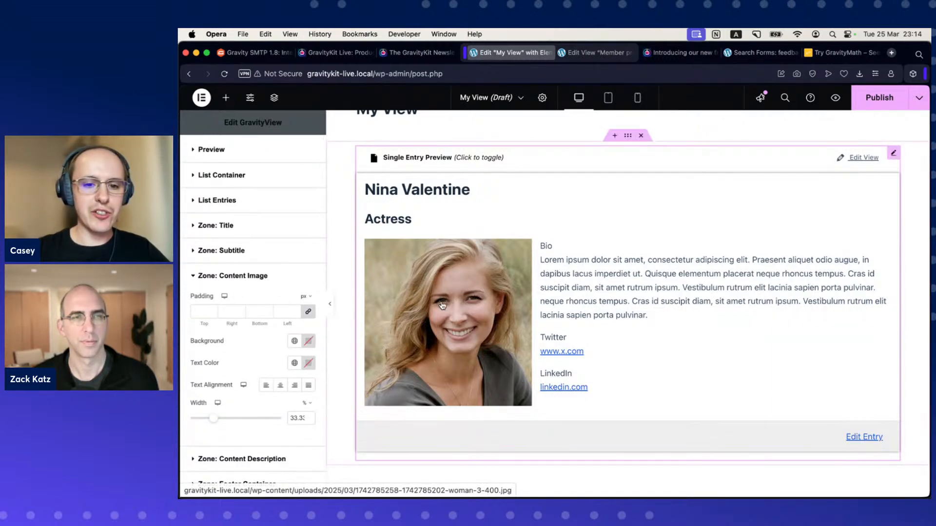
{"action": "scroll", "coordinate": [280, 321], "scroll_direction": "down", "scroll_amount": 5}
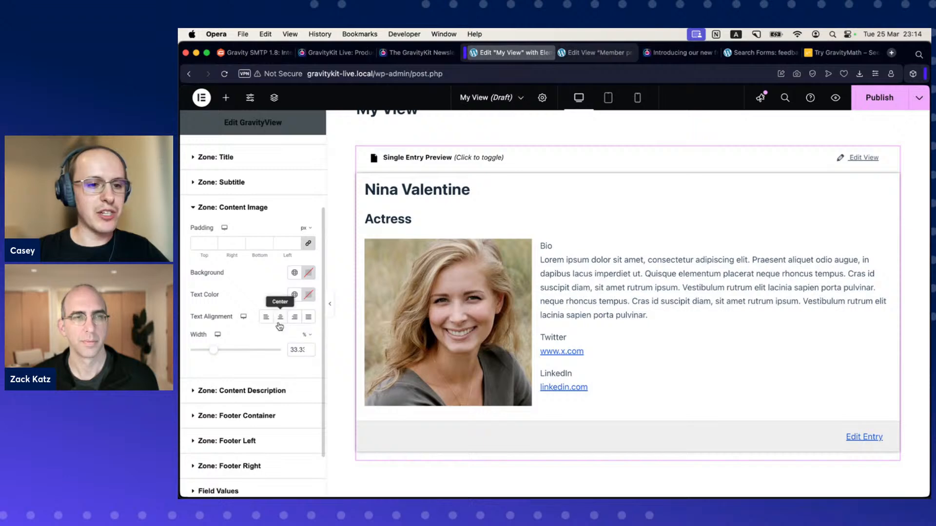
{"action": "mouse_move", "coordinate": [217, 353]}
{"action": "left_mouse_down"}
{"action": "mouse_move", "coordinate": [227, 353]}
{"action": "mouse_move", "coordinate": [212, 352]}
{"action": "left_mouse_up"}
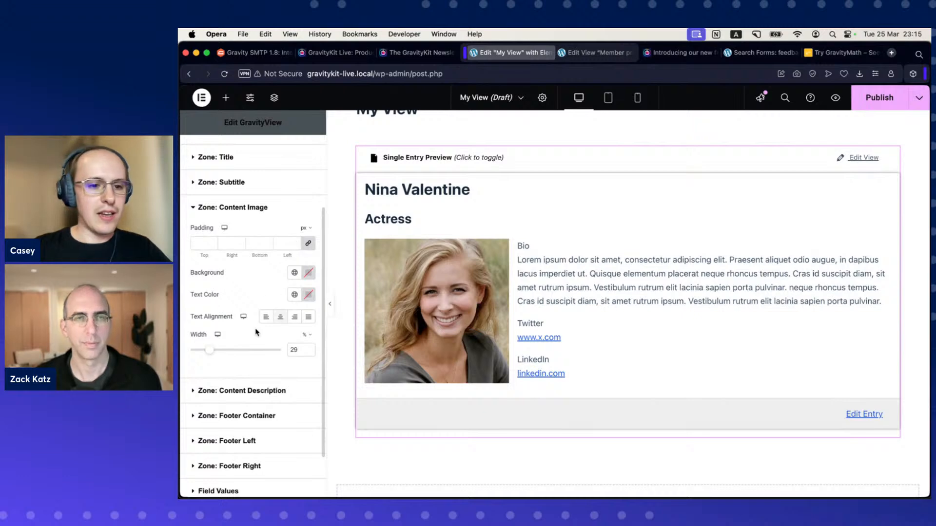
- Open the typography settings of the Content Description zone
{"action": "scroll", "coordinate": [254, 334], "scroll_direction": "down", "scroll_amount": 1}
{"action": "scroll", "coordinate": [254, 335], "scroll_direction": "down", "scroll_amount": 3}
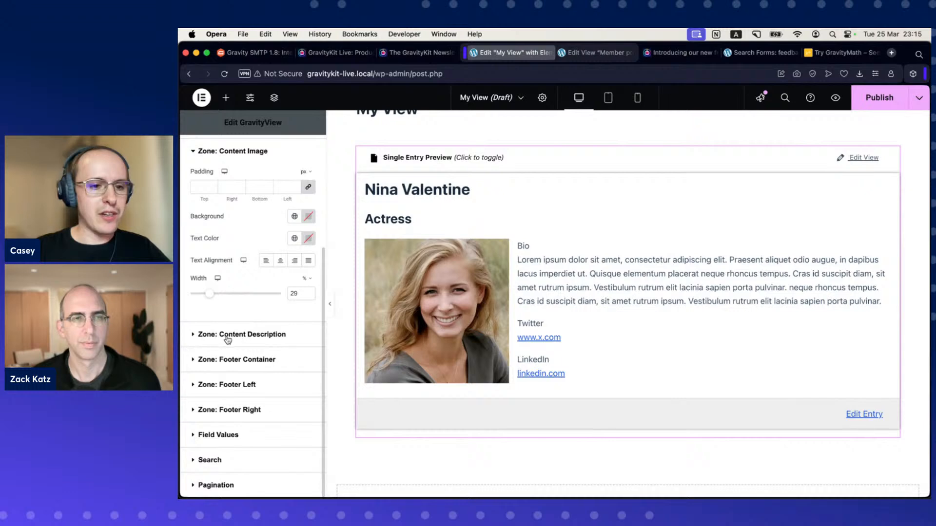
{"action": "left_click", "coordinate": [195, 334]}
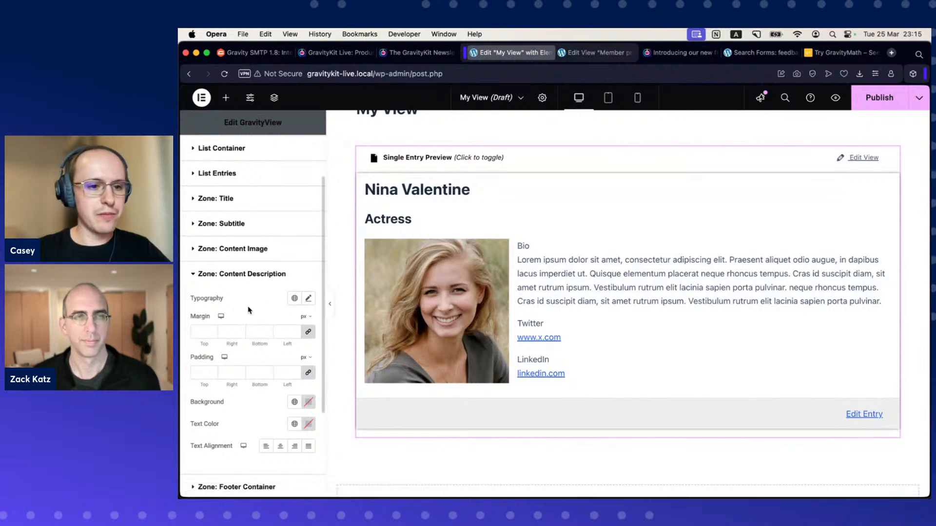
{"action": "scroll", "coordinate": [245, 309], "scroll_direction": "down", "scroll_amount": 2}
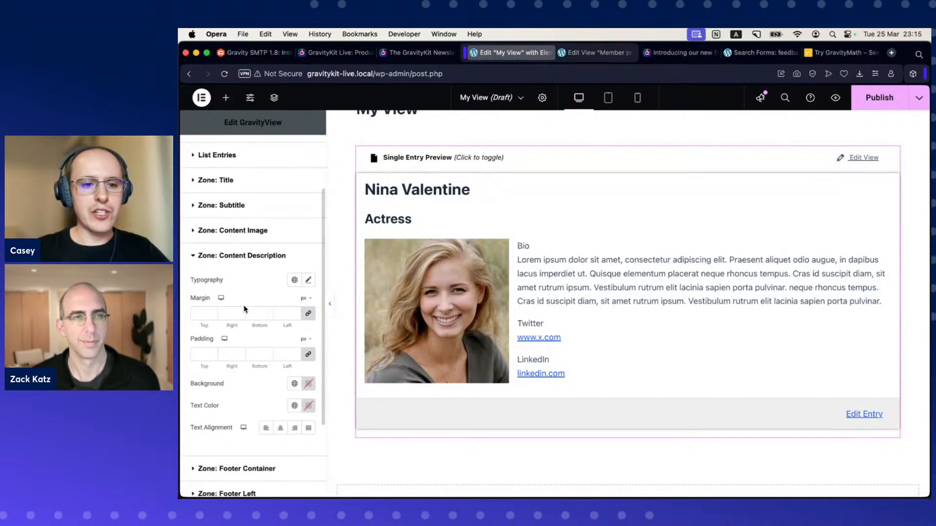
{"action": "left_click", "coordinate": [309, 281]}
{"action": "scroll", "coordinate": [271, 310], "scroll_direction": "down", "scroll_amount": 4}
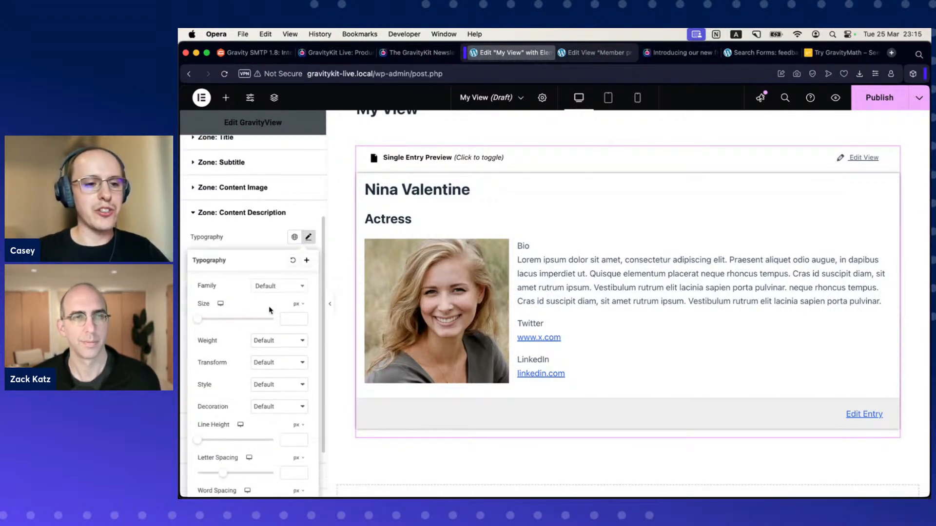
- Try the Trebuchet MS and Abel font families on the Content Description zone
{"action": "left_click", "coordinate": [297, 291]}
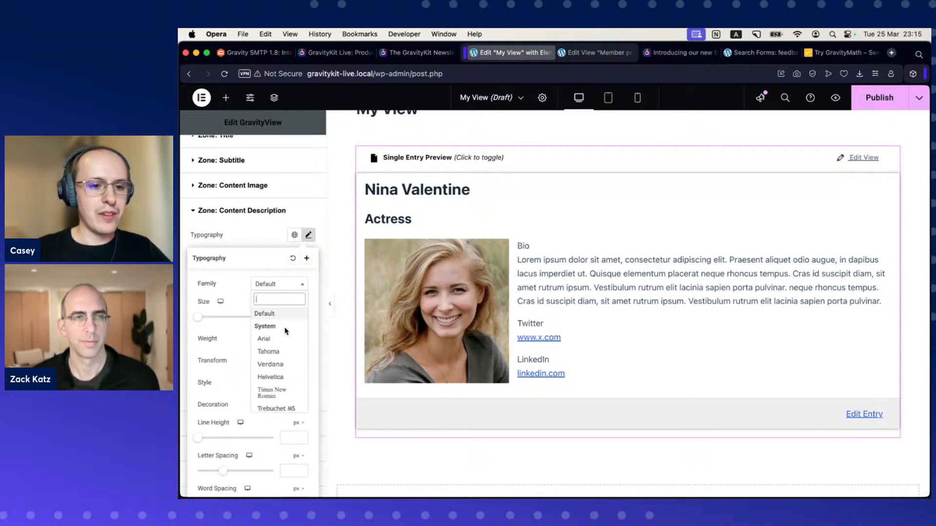
{"action": "scroll", "coordinate": [286, 333], "scroll_direction": "down", "scroll_amount": 4}
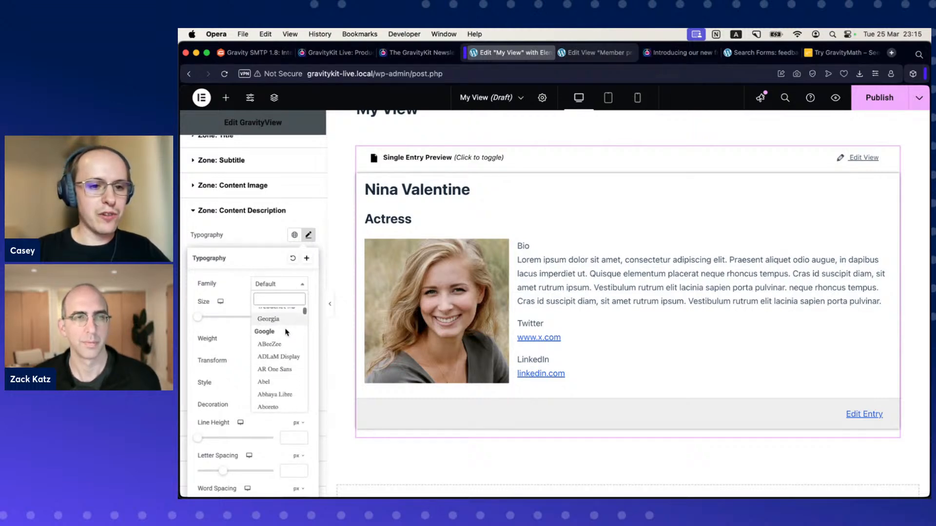
{"action": "scroll", "coordinate": [286, 336], "scroll_direction": "up", "scroll_amount": 2}
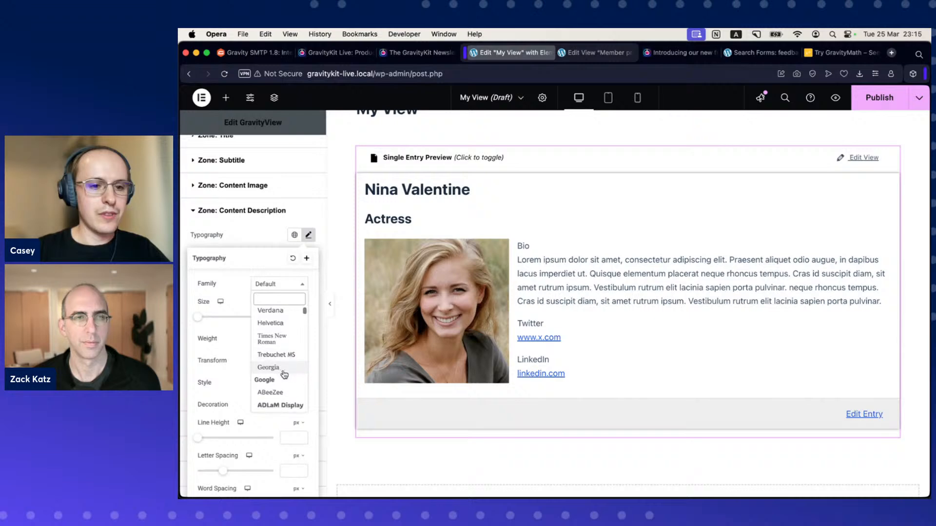
{"action": "left_click", "coordinate": [284, 353]}
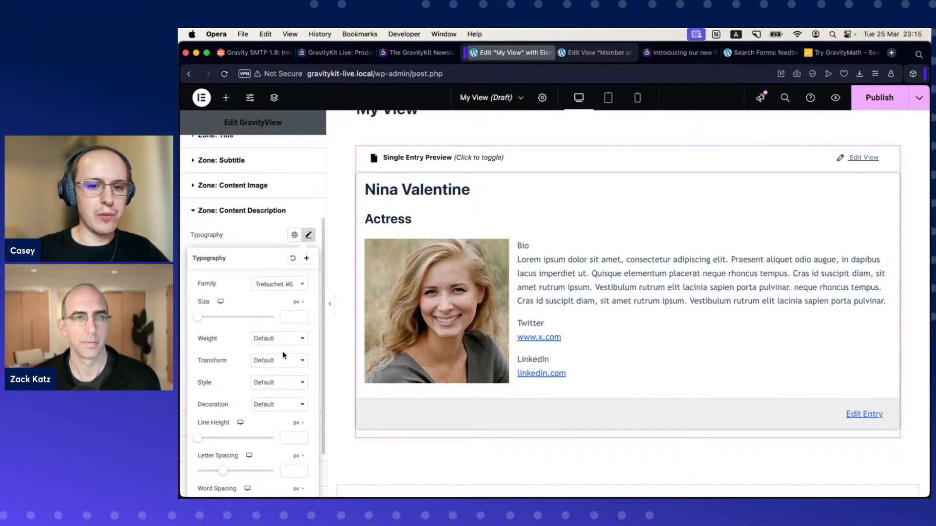
{"action": "left_click", "coordinate": [285, 287]}
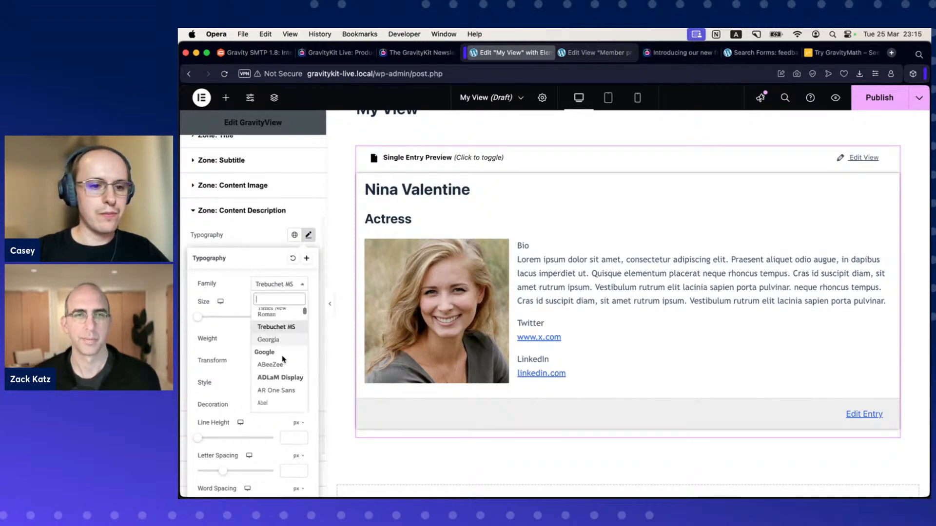
{"action": "scroll", "coordinate": [283, 359], "scroll_direction": "down", "scroll_amount": 3}
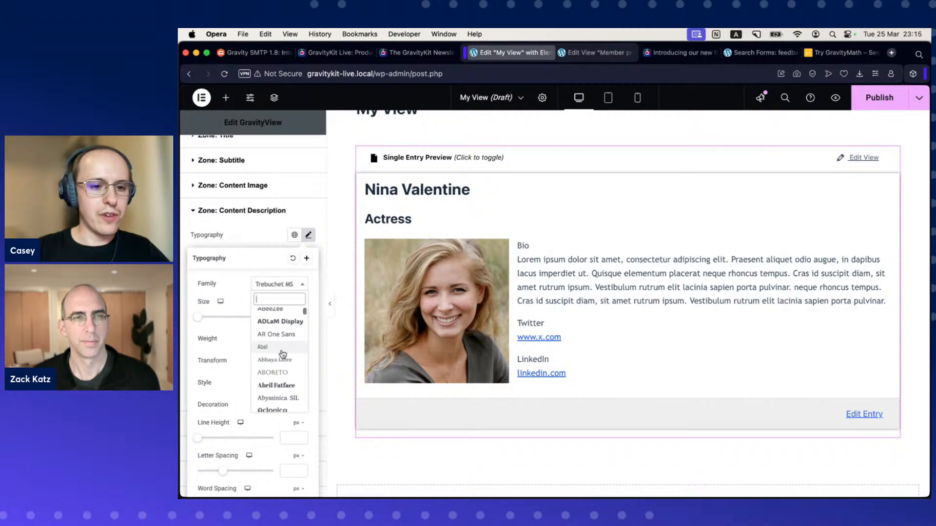
{"action": "left_click", "coordinate": [280, 347]}
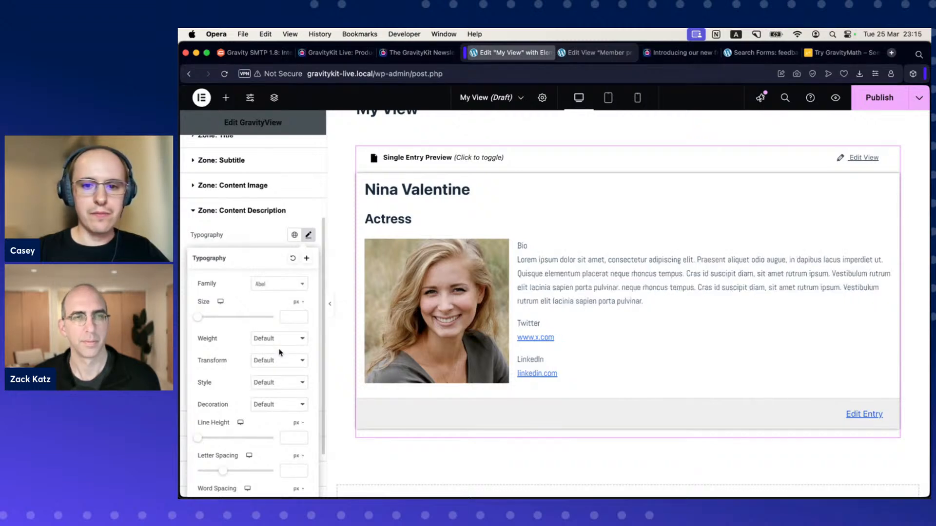
- Set the Content Description zone's font family to Acme and its weight to 400 (Normal)
{"action": "left_click", "coordinate": [287, 292]}
{"action": "scroll", "coordinate": [285, 356], "scroll_direction": "down", "scroll_amount": 3}
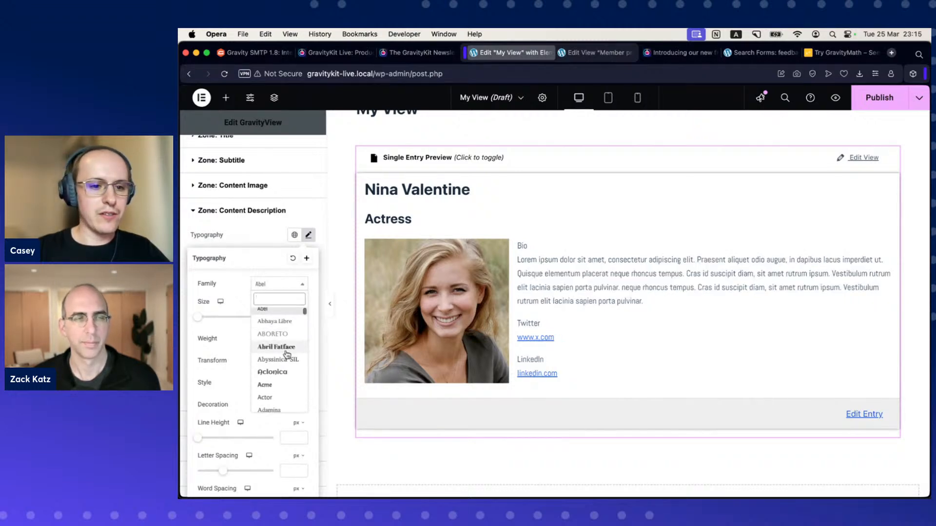
{"action": "left_click", "coordinate": [283, 369]}
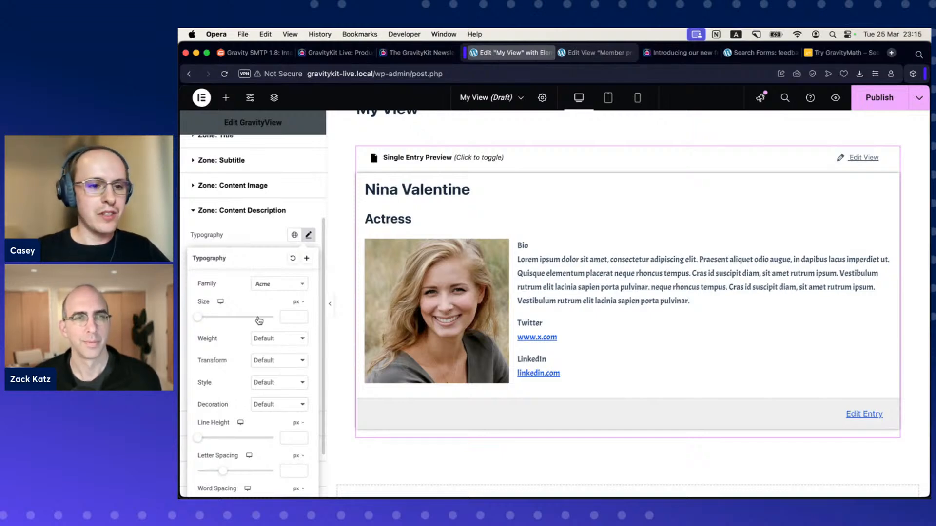
{"action": "scroll", "coordinate": [234, 341], "scroll_direction": "down", "scroll_amount": 2}
{"action": "left_click", "coordinate": [283, 309]}
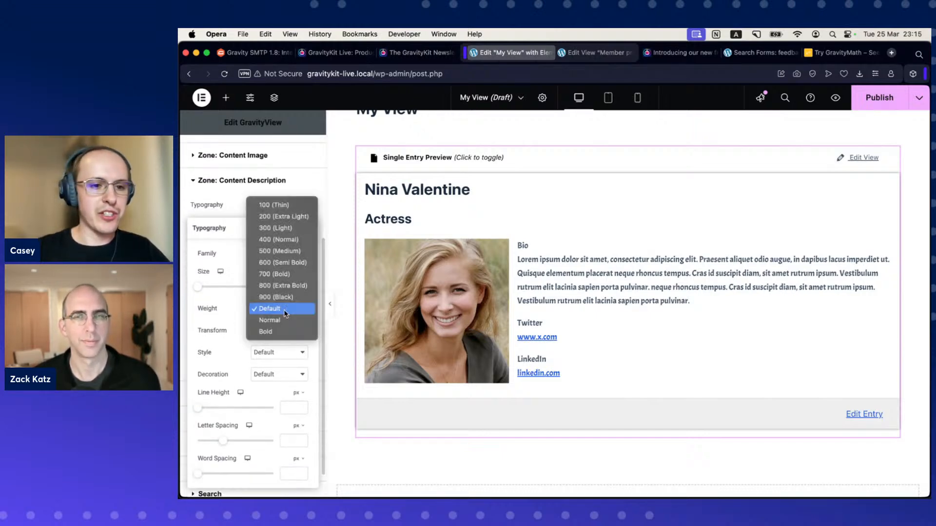
{"action": "left_click", "coordinate": [287, 240]}
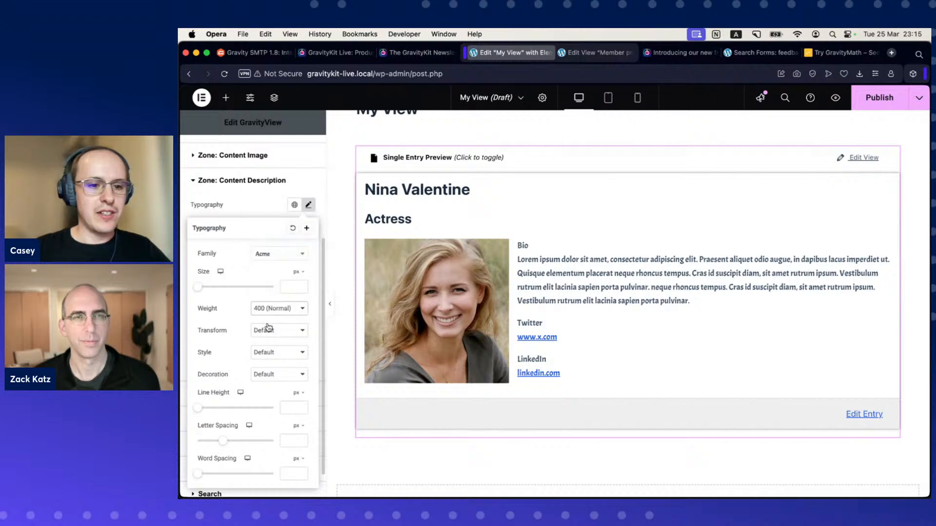
{"action": "scroll", "coordinate": [242, 348], "scroll_direction": "down", "scroll_amount": 2}
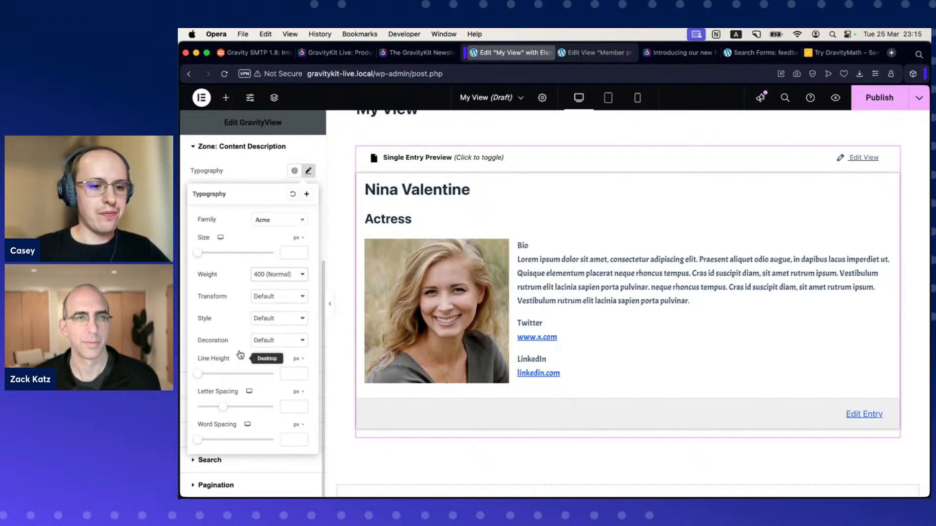
{"action": "scroll", "coordinate": [240, 353], "scroll_direction": "up", "scroll_amount": 1}
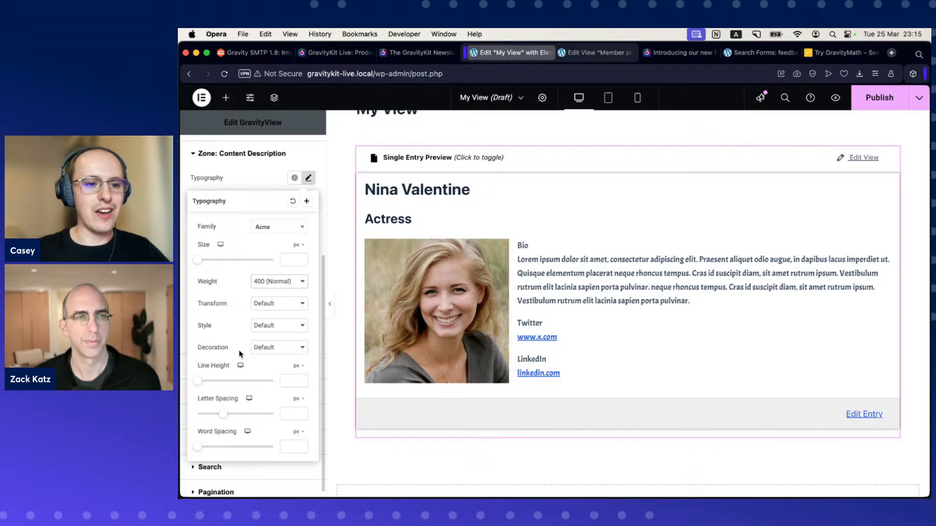
{"action": "scroll", "coordinate": [238, 342], "scroll_direction": "up", "scroll_amount": 4}
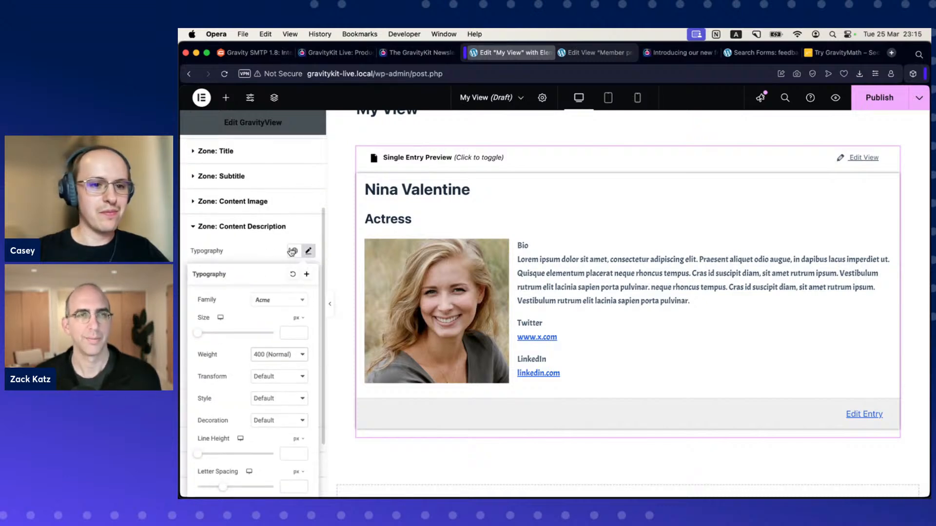
{"action": "left_click", "coordinate": [309, 251]}
{"action": "scroll", "coordinate": [264, 258], "scroll_direction": "up", "scroll_amount": 1}
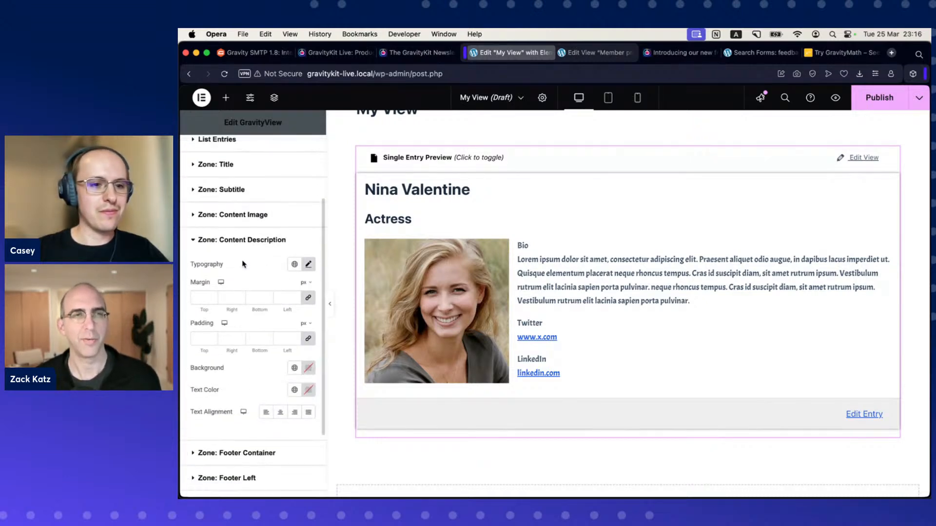
- Close the Content Description zone's settings and reopen those of the Content Image zone
{"action": "left_click", "coordinate": [193, 241]}
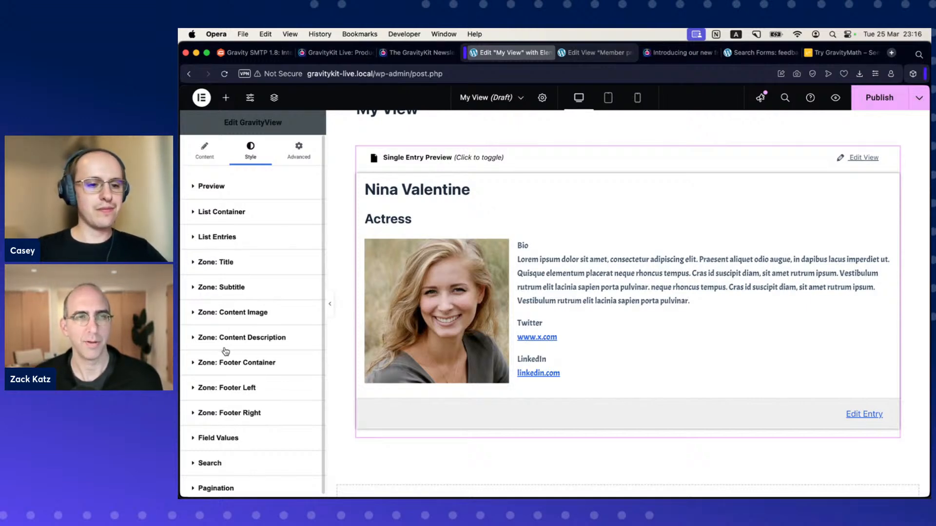
{"action": "left_click", "coordinate": [198, 312]}
{"action": "scroll", "coordinate": [277, 335], "scroll_direction": "down", "scroll_amount": 5}
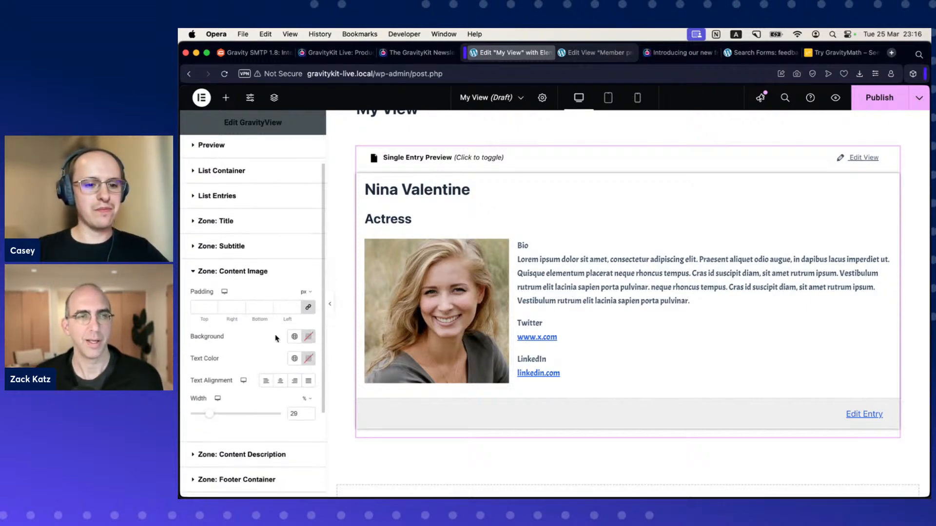
- Set the Content Image zone's width to 50 px for mobile and review the single entry in the mobile preview
{"action": "scroll", "coordinate": [271, 342], "scroll_direction": "down", "scroll_amount": 1}
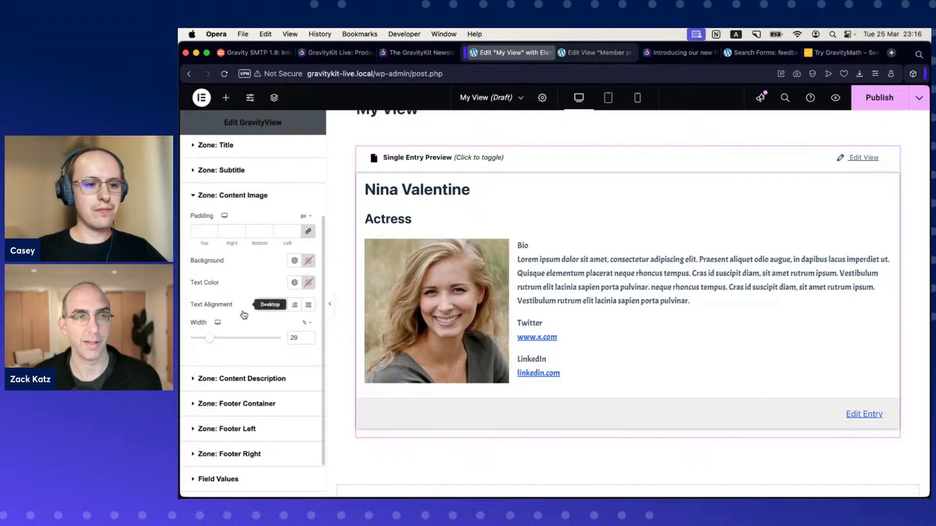
{"action": "left_click", "coordinate": [219, 323]}
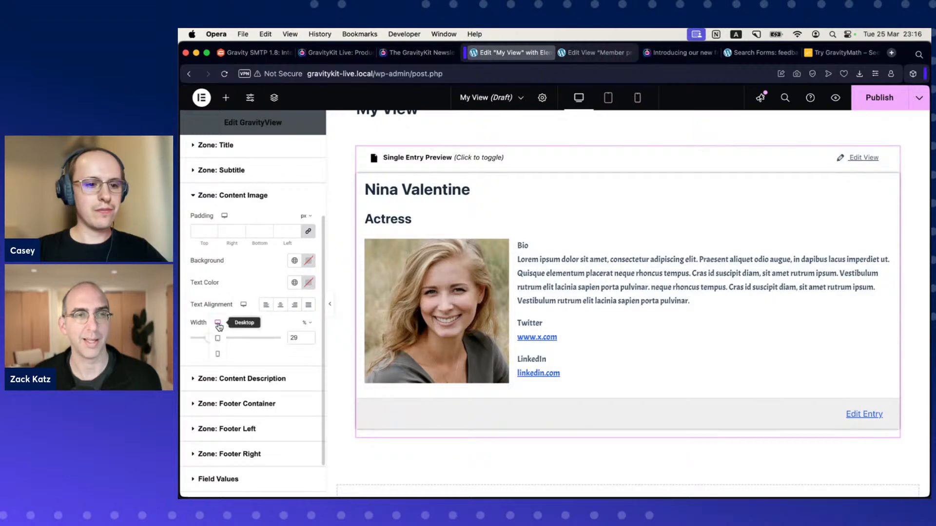
{"action": "left_click", "coordinate": [218, 355]}
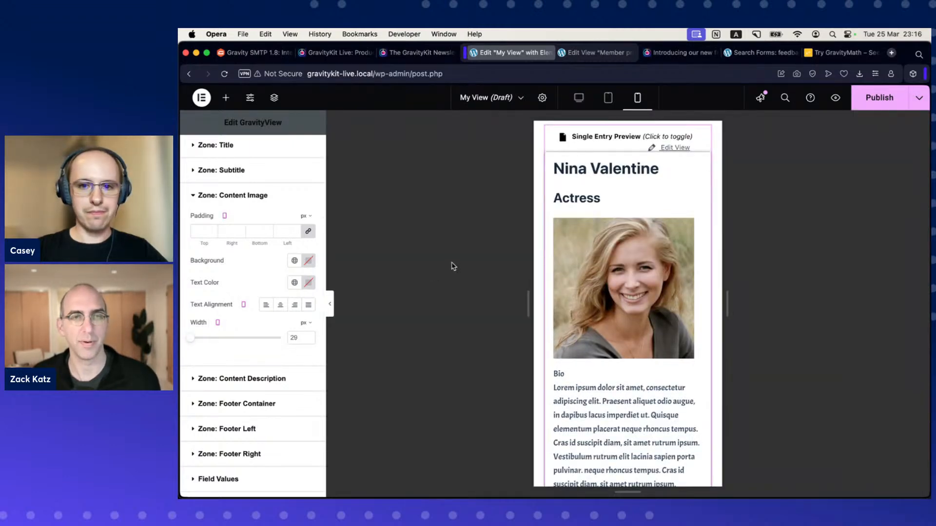
{"action": "scroll", "coordinate": [624, 288], "scroll_direction": "down", "scroll_amount": 3}
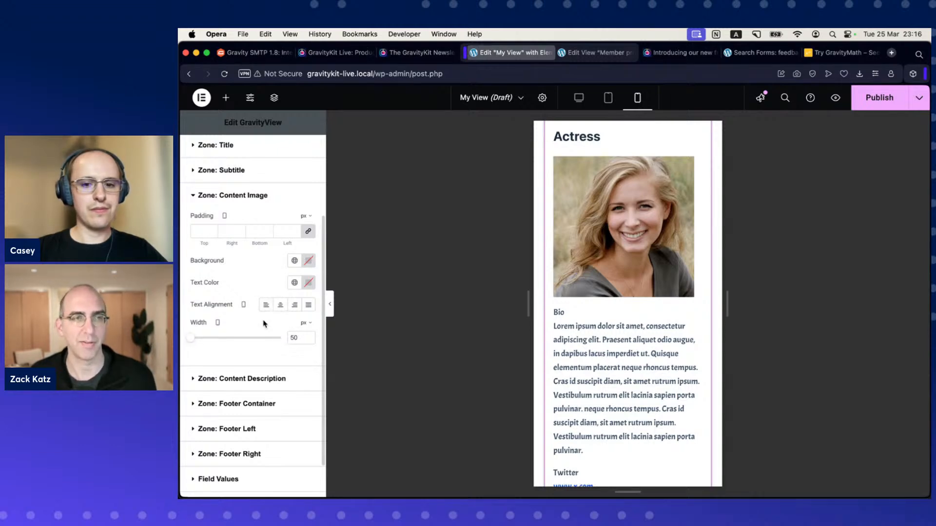
{"action": "scroll", "coordinate": [607, 329], "scroll_direction": "down", "scroll_amount": 10}
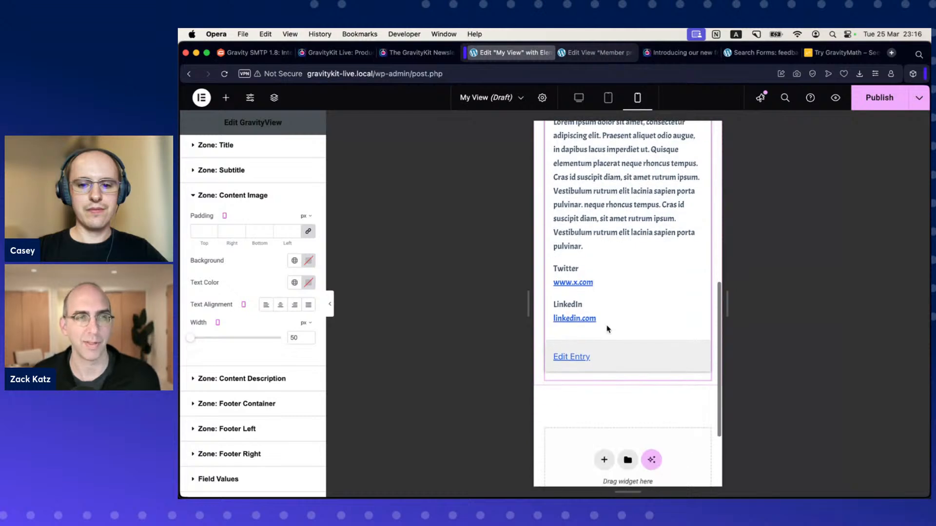
{"action": "scroll", "coordinate": [607, 329], "scroll_direction": "up", "scroll_amount": 8}
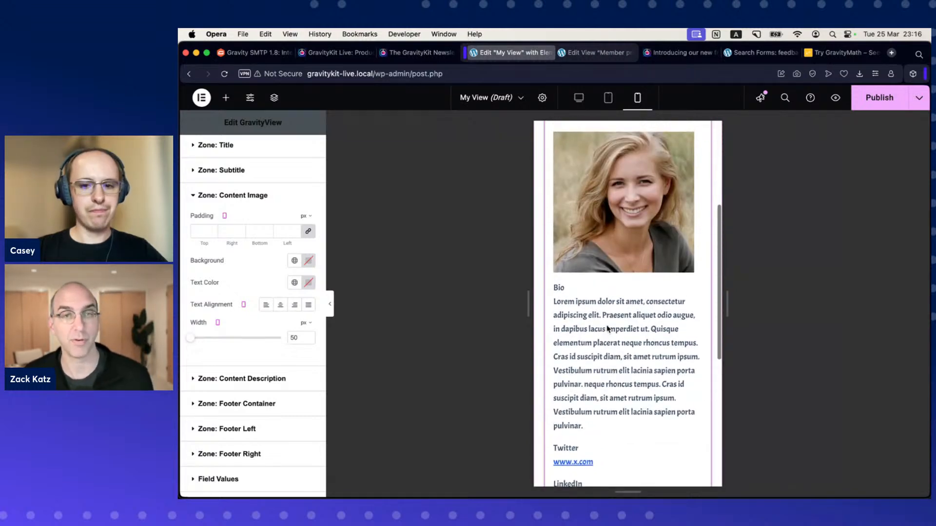
{"action": "scroll", "coordinate": [607, 329], "scroll_direction": "up", "scroll_amount": 3}
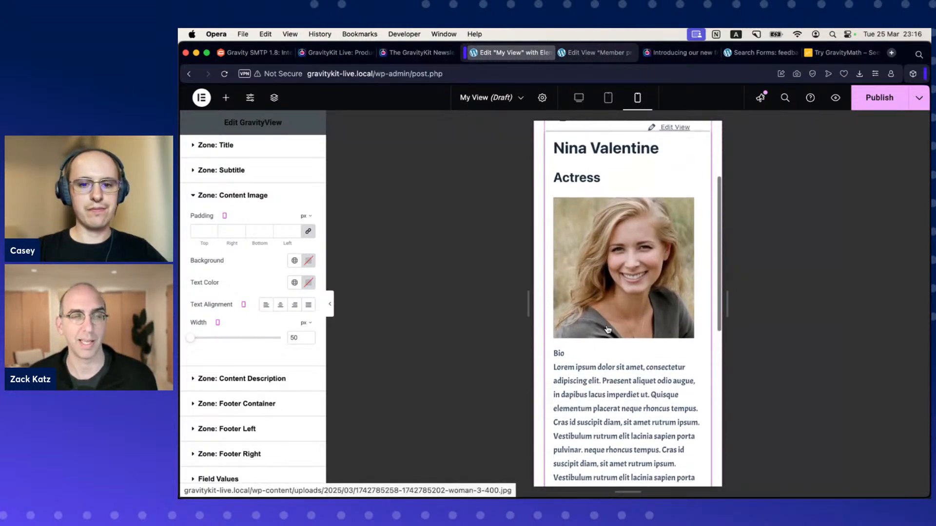
- Set the Content Image zone's text color to the light blue global color
{"action": "left_click", "coordinate": [292, 287]}
{"action": "left_click", "coordinate": [234, 329]}
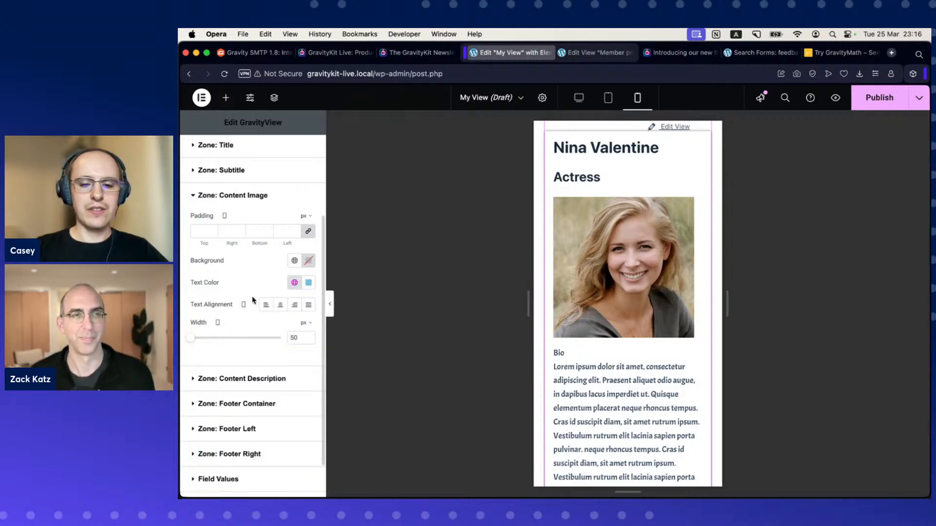
{"action": "scroll", "coordinate": [253, 301], "scroll_direction": "down", "scroll_amount": 1}
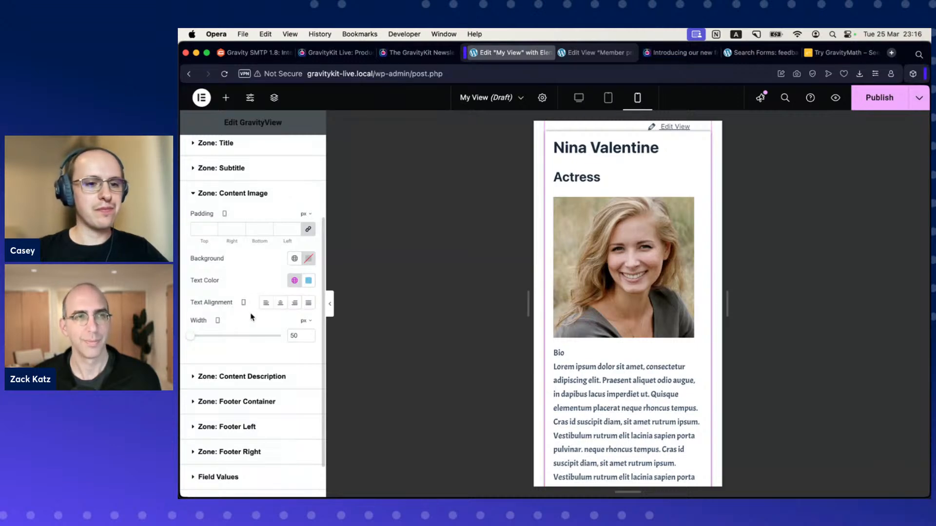
{"action": "scroll", "coordinate": [250, 318], "scroll_direction": "up", "scroll_amount": 1}
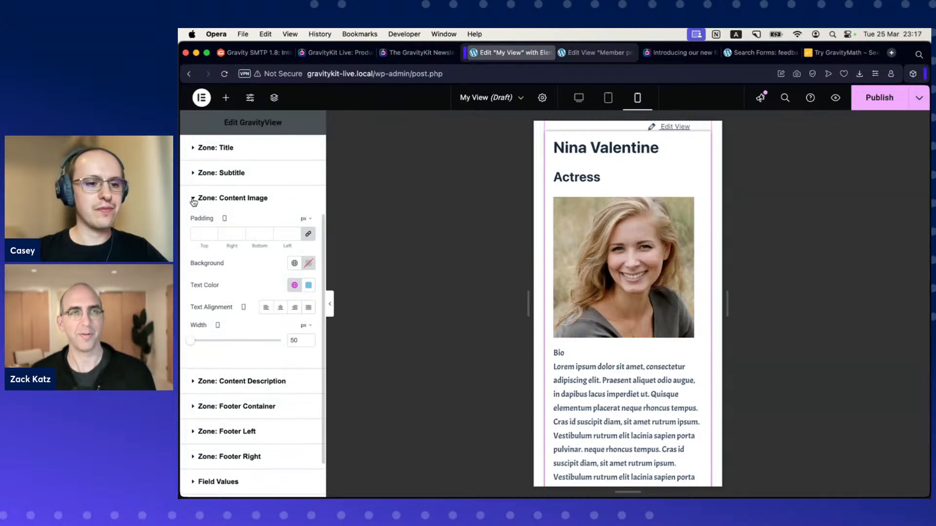
- Switch the responsive preview back to desktop and collapse the Content Image zone's settings
{"action": "left_click", "coordinate": [218, 328]}
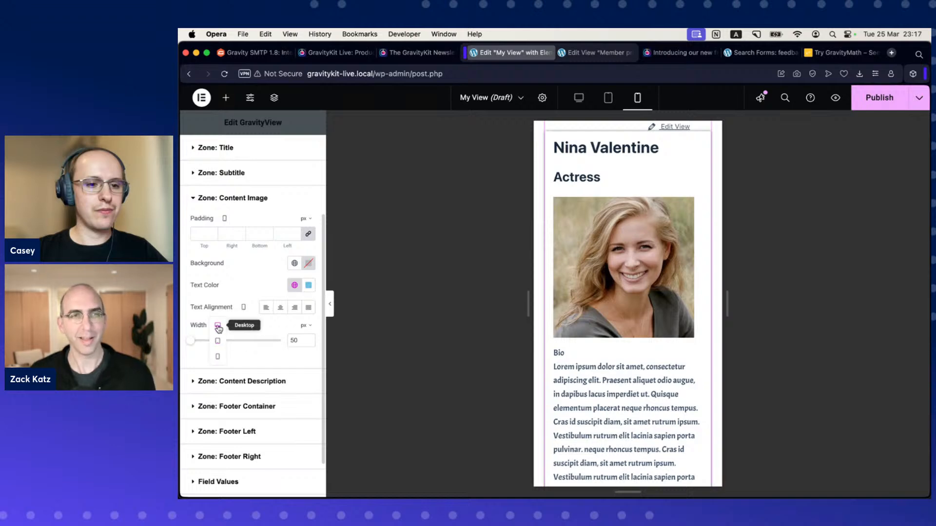
{"action": "left_click", "coordinate": [217, 326]}
{"action": "left_click", "coordinate": [195, 198]}
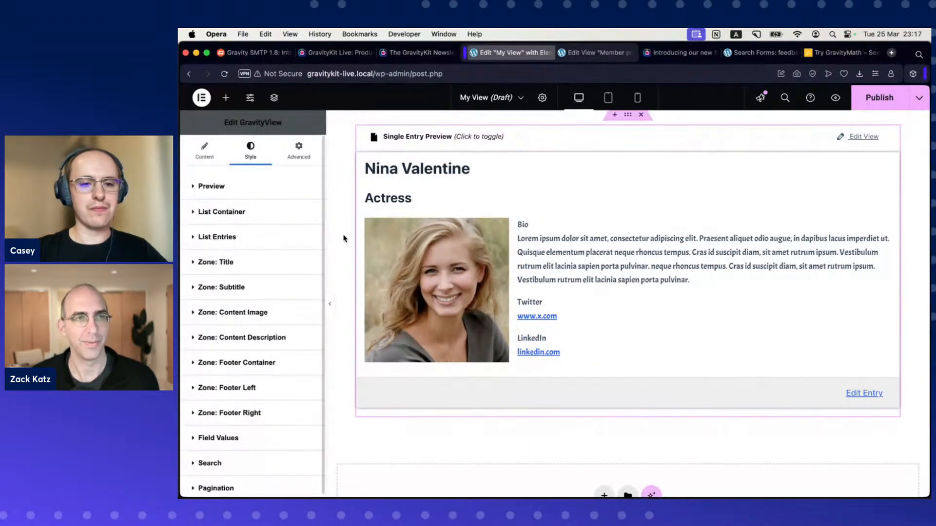
{"action": "scroll", "coordinate": [343, 240], "scroll_direction": "up", "scroll_amount": 1}
{"action": "scroll", "coordinate": [342, 240], "scroll_direction": "up", "scroll_amount": 2}
{"action": "scroll", "coordinate": [342, 240], "scroll_direction": "down", "scroll_amount": 2}
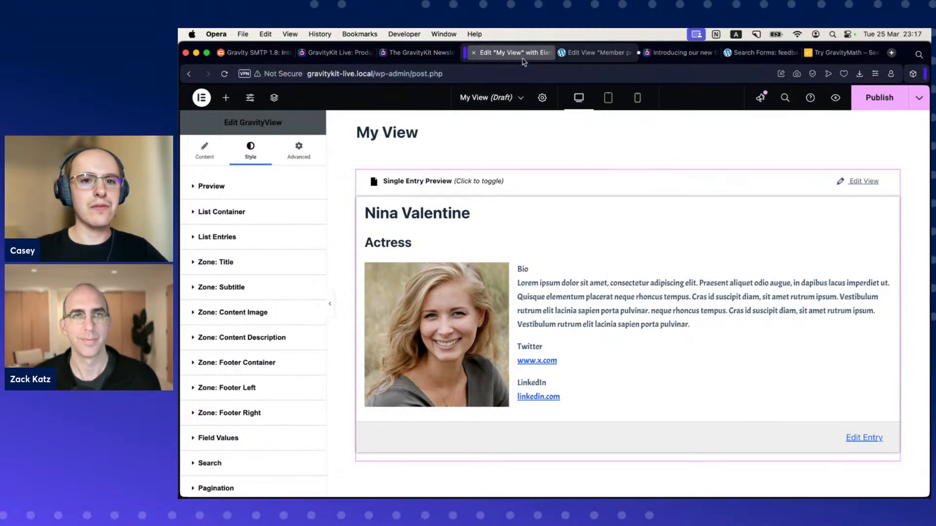
- Add a new WordPress page in a separate browser tab and title it Table View
{"action": "mouse_move", "coordinate": [496, 56]}
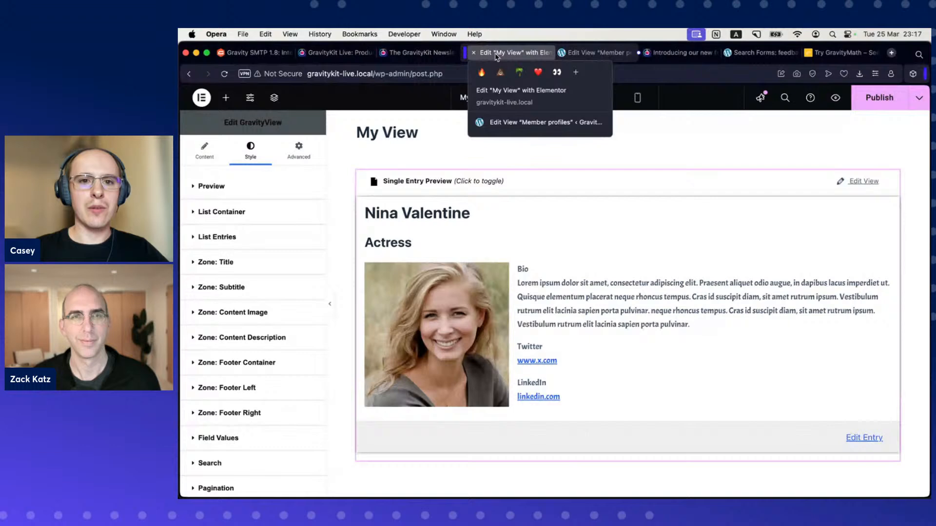
{"action": "left_click", "coordinate": [556, 53]}
{"action": "scroll", "coordinate": [352, 189], "scroll_direction": "up", "scroll_amount": 5}
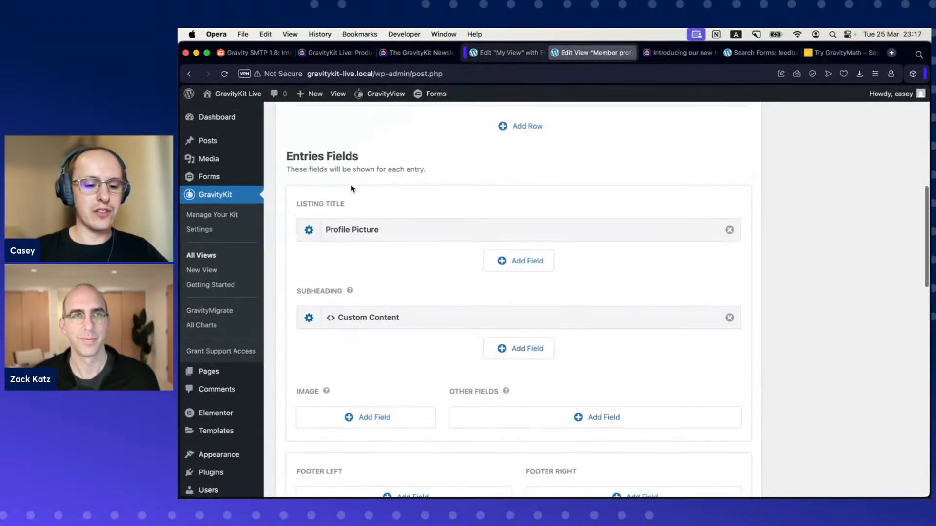
{"action": "scroll", "coordinate": [410, 307], "scroll_direction": "down", "scroll_amount": 2}
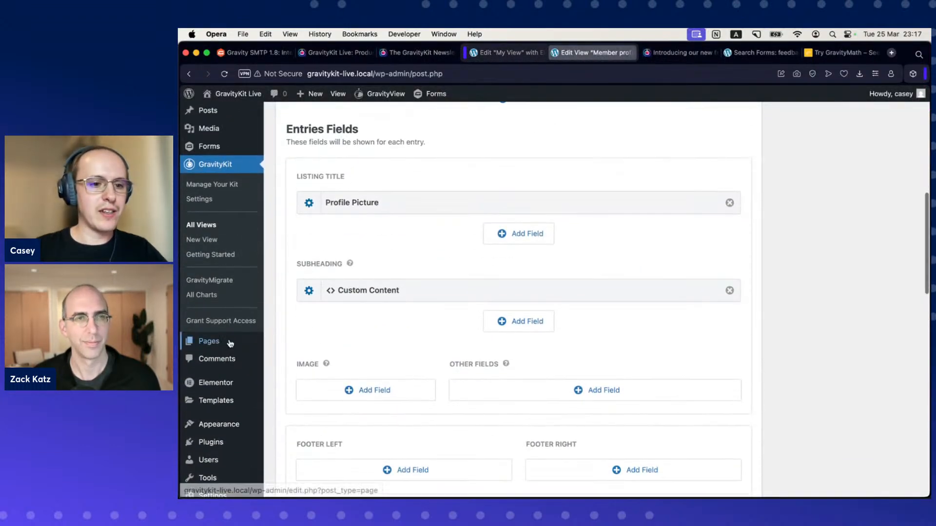
{"action": "mouse_move", "coordinate": [230, 343]}
{"action": "left_click", "coordinate": [299, 363], "text": "super"}
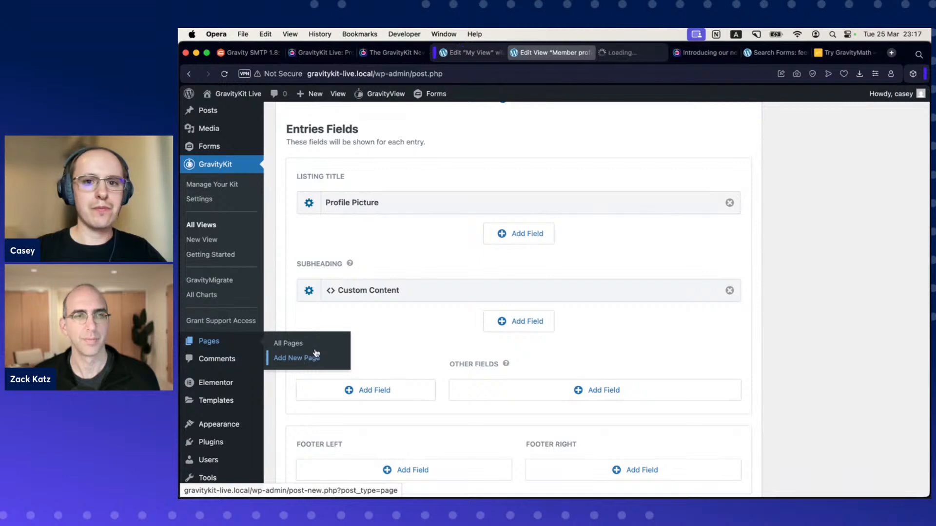
{"action": "left_click", "coordinate": [617, 52]}
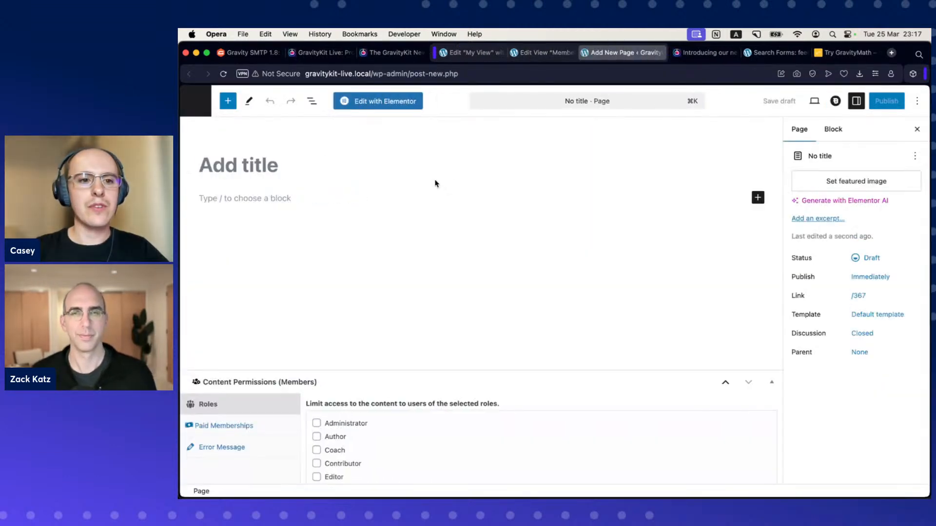
{"action": "type", "text": "T"}
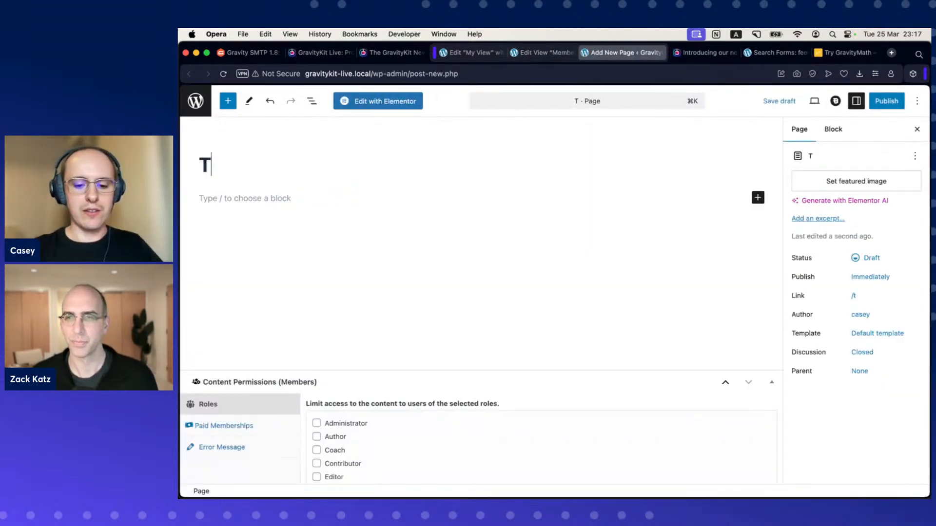
{"action": "type", "text": "able View"}
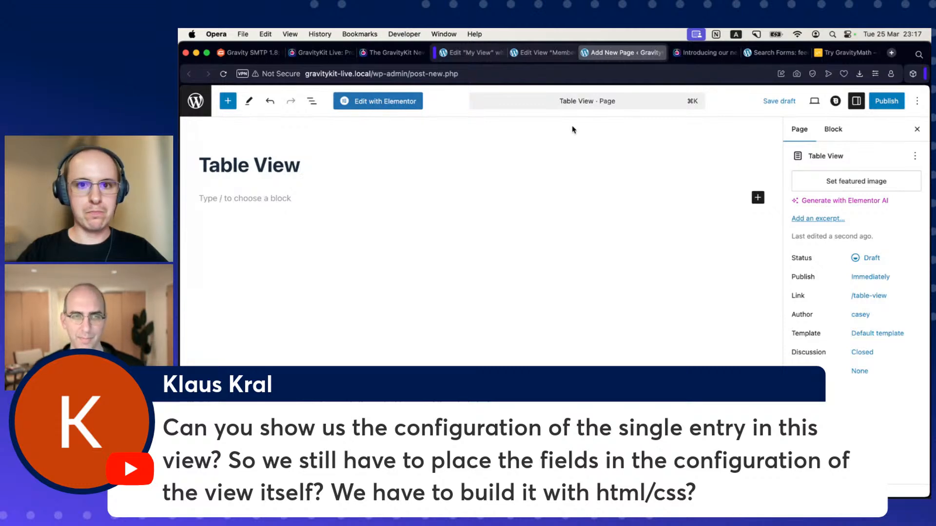
- Return to the Member profiles View editor and examine the fields configured in its Single Entry Layout
{"action": "left_click", "coordinate": [536, 55]}
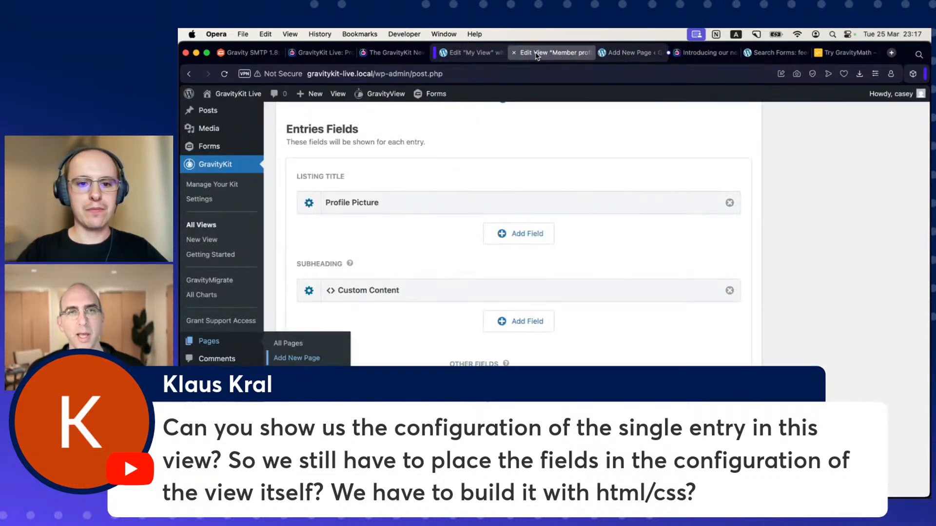
{"action": "scroll", "coordinate": [516, 213], "scroll_direction": "up", "scroll_amount": 3}
{"action": "scroll", "coordinate": [553, 215], "scroll_direction": "up", "scroll_amount": 4}
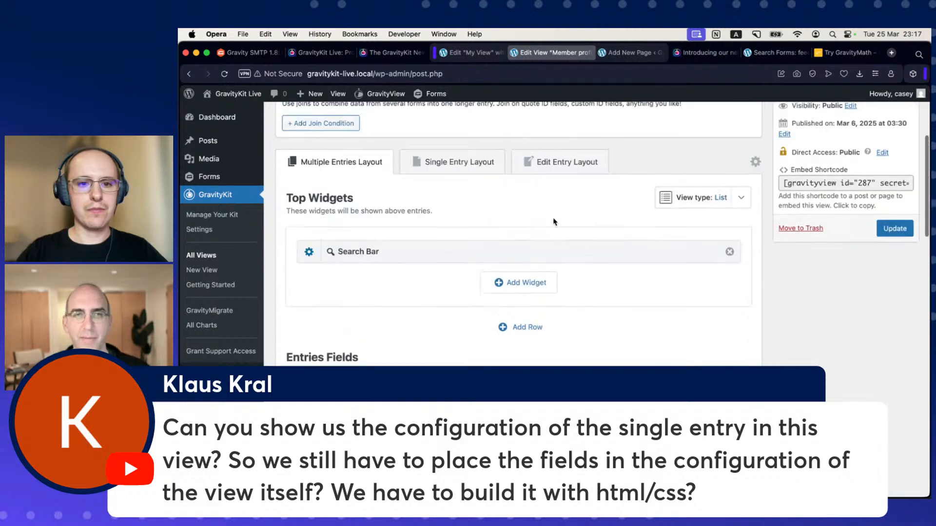
{"action": "scroll", "coordinate": [610, 346], "scroll_direction": "down", "scroll_amount": 5}
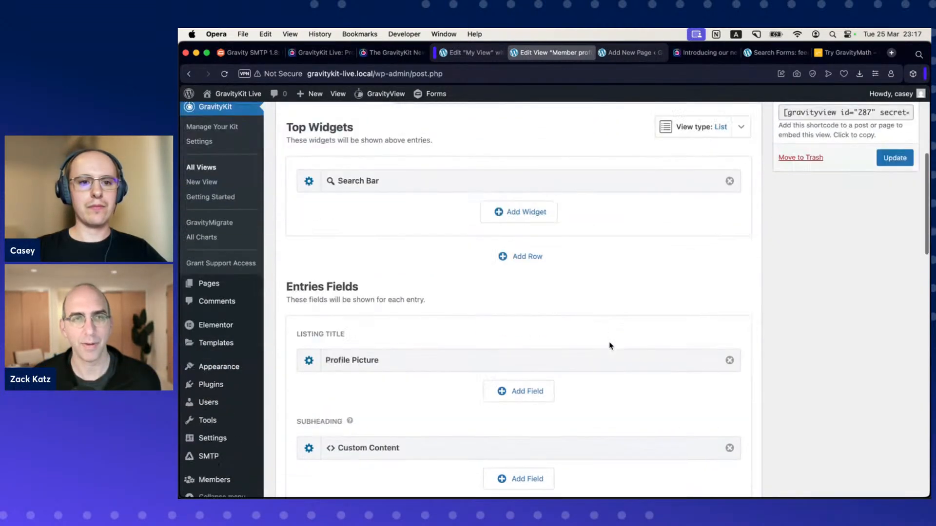
{"action": "scroll", "coordinate": [609, 347], "scroll_direction": "up", "scroll_amount": 2}
{"action": "scroll", "coordinate": [609, 347], "scroll_direction": "up", "scroll_amount": 2}
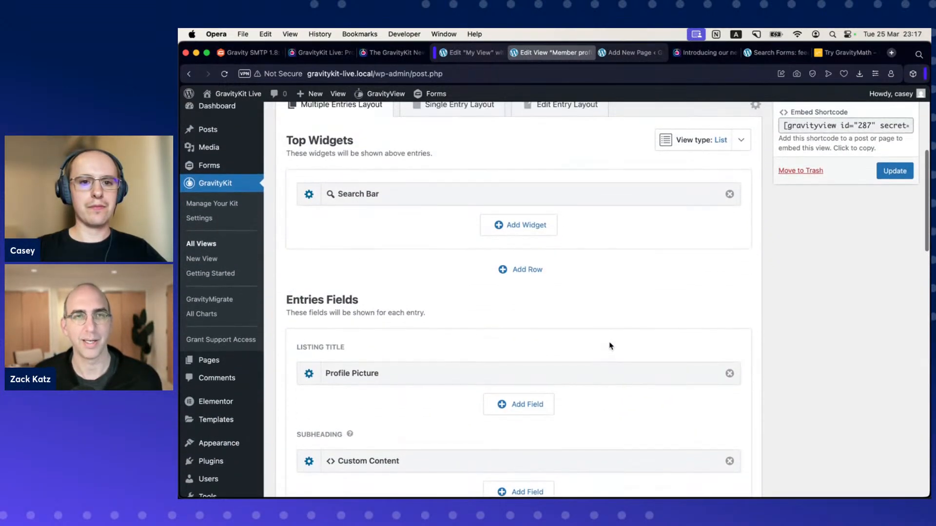
{"action": "scroll", "coordinate": [610, 346], "scroll_direction": "down", "scroll_amount": 1}
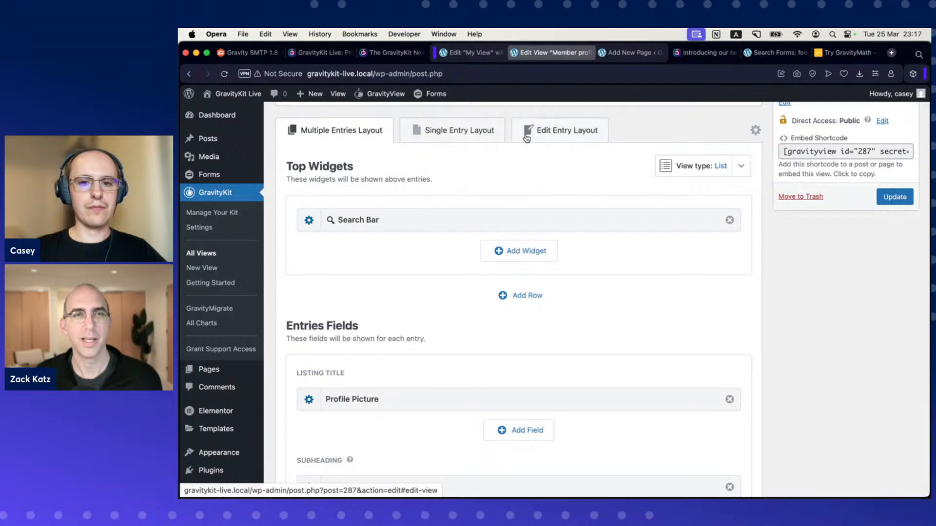
{"action": "left_click", "coordinate": [472, 136]}
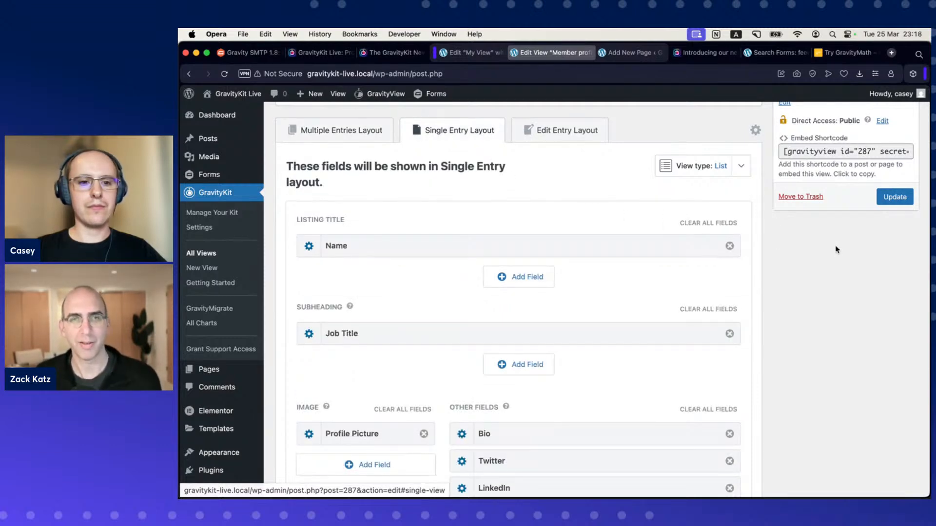
{"action": "scroll", "coordinate": [836, 249], "scroll_direction": "down", "scroll_amount": 2}
{"action": "scroll", "coordinate": [836, 249], "scroll_direction": "down", "scroll_amount": 1}
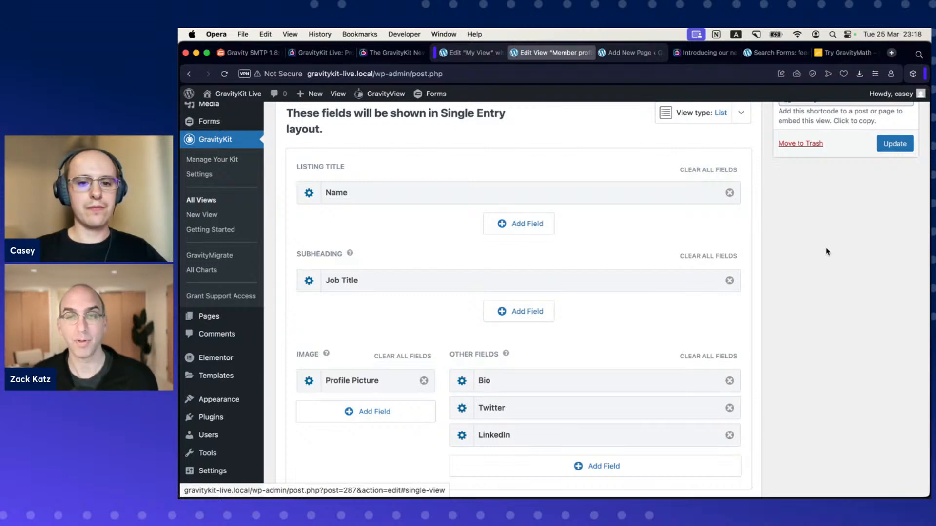
{"action": "mouse_move", "coordinate": [179, 293]}
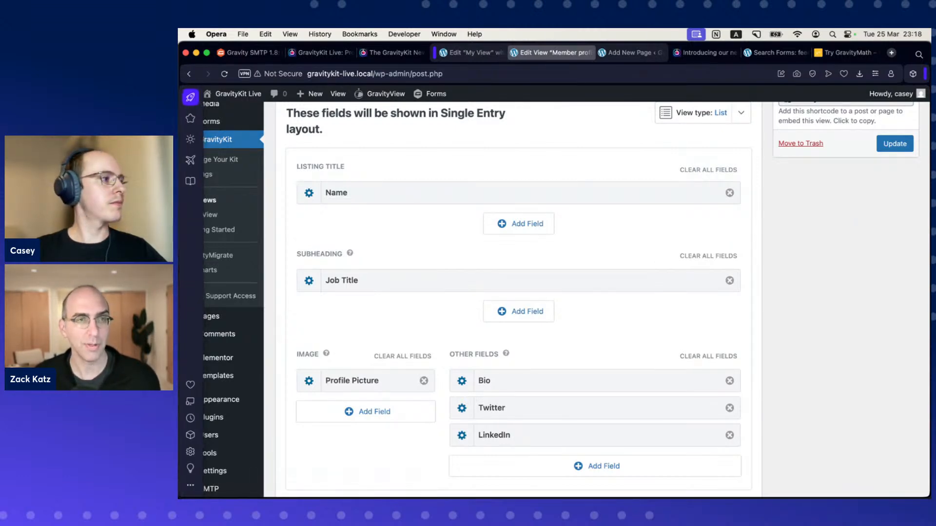
{"action": "key", "text": "super+Tab"}
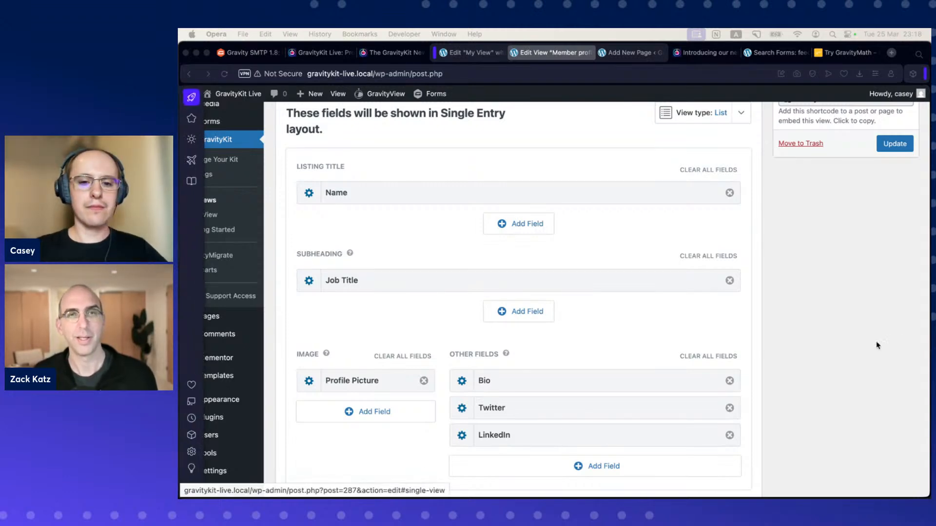
{"action": "left_click", "coordinate": [793, 304]}
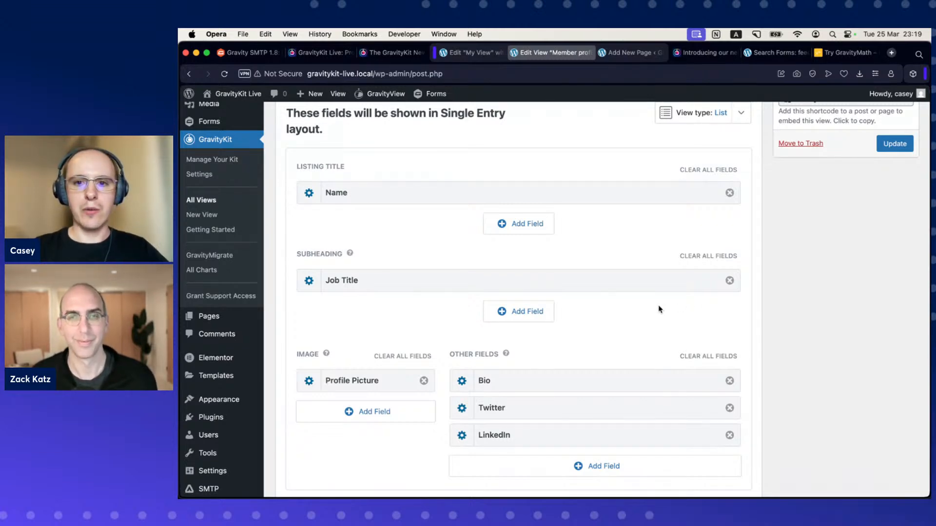
{"action": "scroll", "coordinate": [659, 309], "scroll_direction": "up", "scroll_amount": 2}
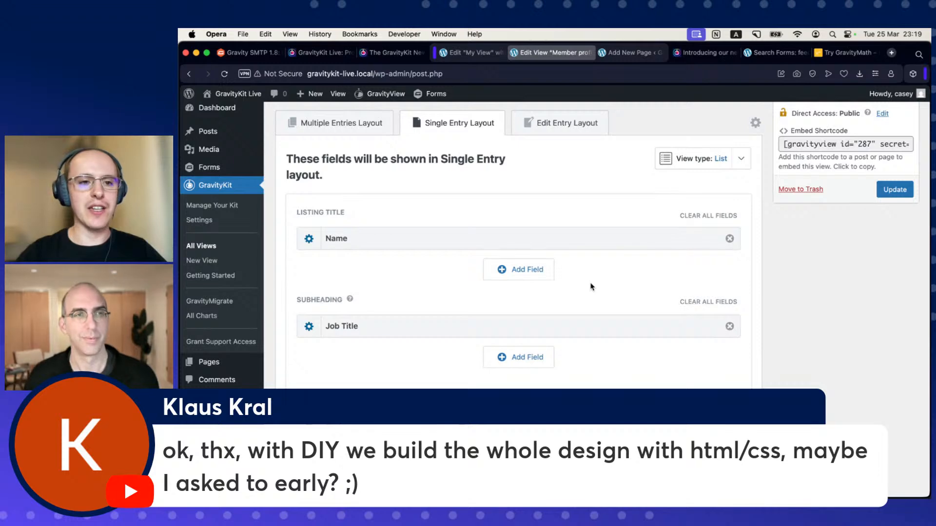
{"action": "scroll", "coordinate": [591, 287], "scroll_direction": "up", "scroll_amount": 1}
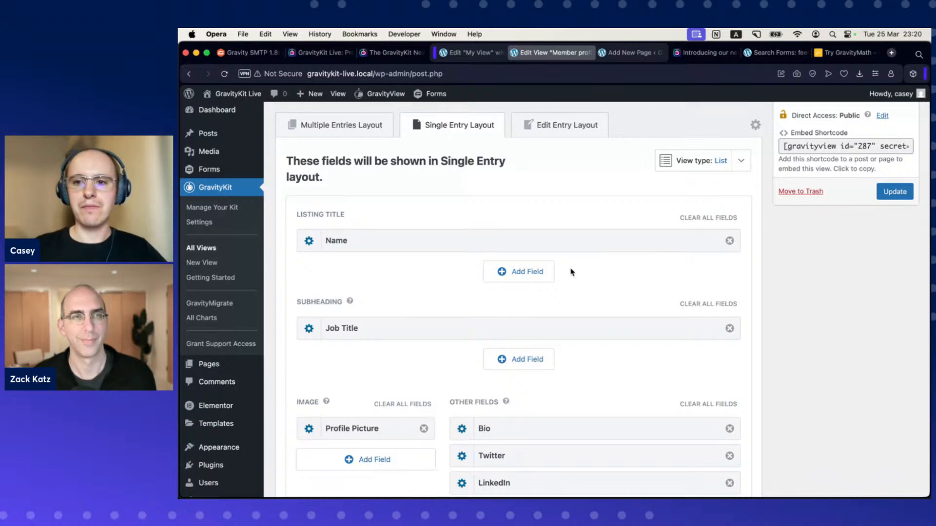
- Open the Table View page in the Elementor editor and locate the GravityView widget among the elements
{"action": "left_click", "coordinate": [632, 57]}
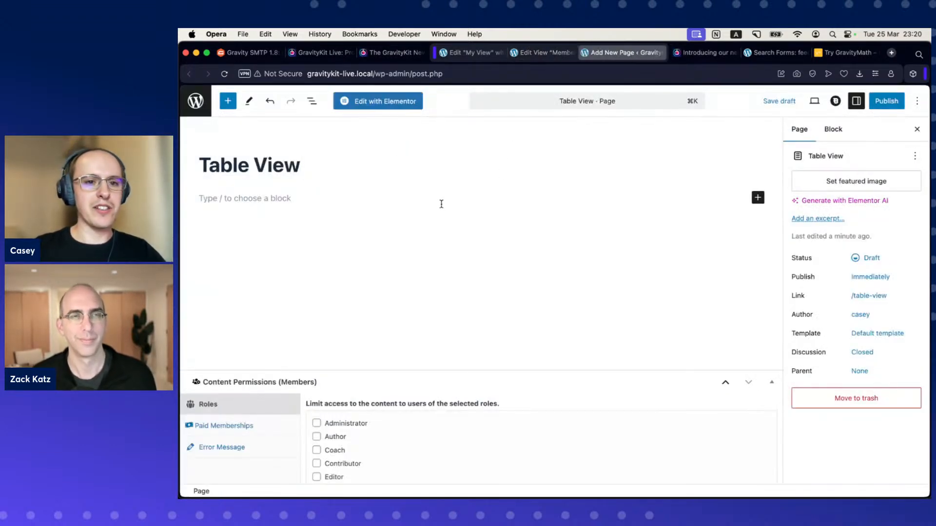
{"action": "left_click", "coordinate": [379, 102]}
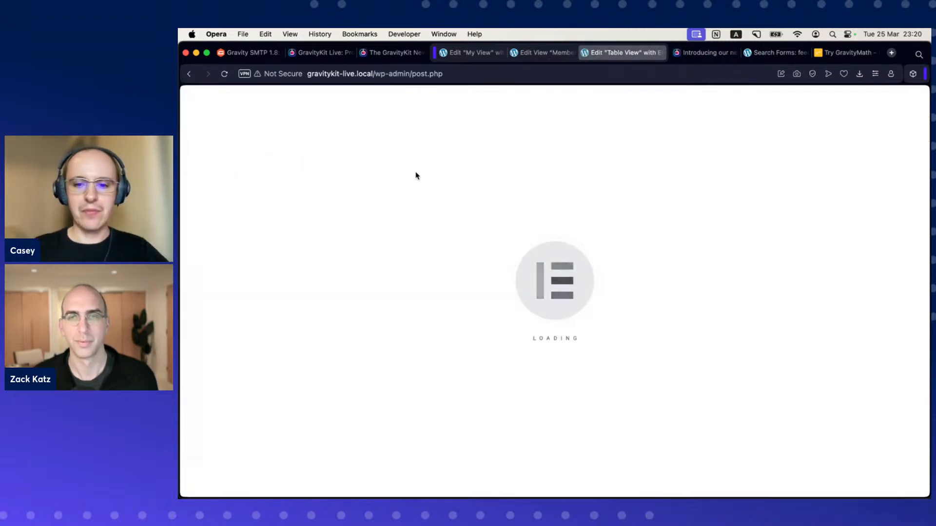
{"action": "scroll", "coordinate": [309, 282], "scroll_direction": "down", "scroll_amount": 8}
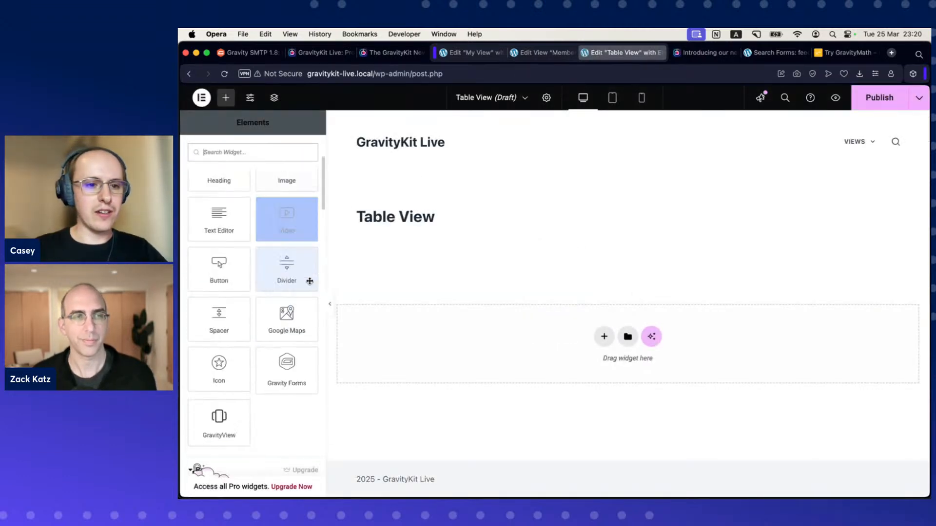
- Add a GravityView widget to the Table View page, select the Fortune 500 Companies View and review its table preview
{"action": "left_click_drag", "start_coordinate": [230, 234], "coordinate": [485, 338]}
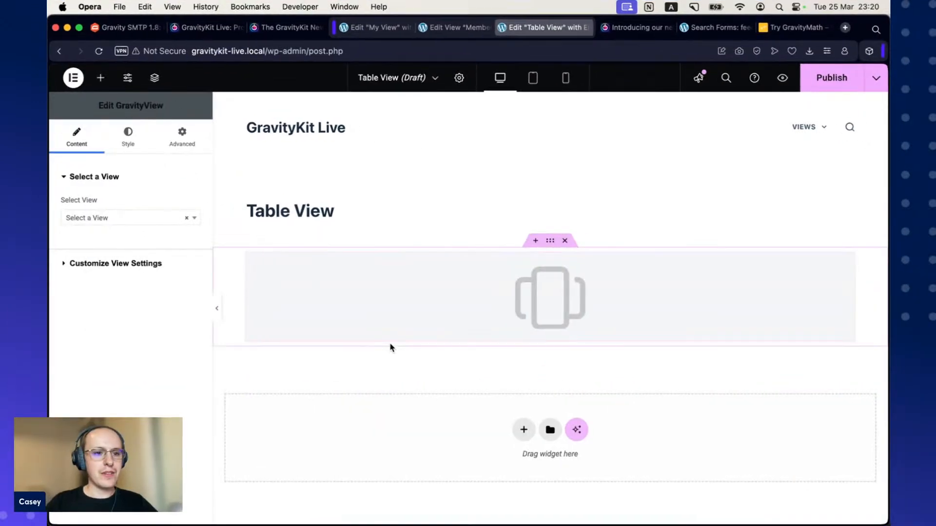
{"action": "left_click", "coordinate": [160, 223]}
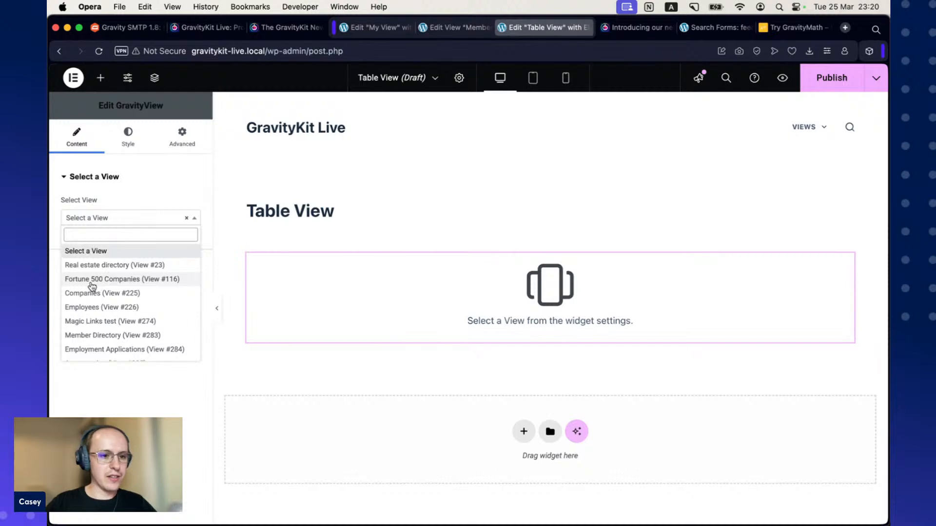
{"action": "left_click", "coordinate": [117, 285]}
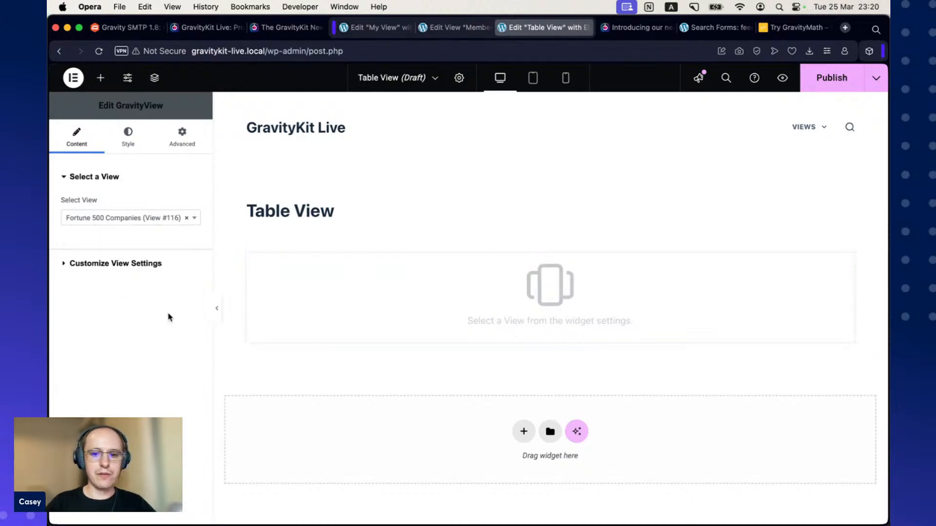
{"action": "scroll", "coordinate": [568, 203], "scroll_direction": "down", "scroll_amount": 3}
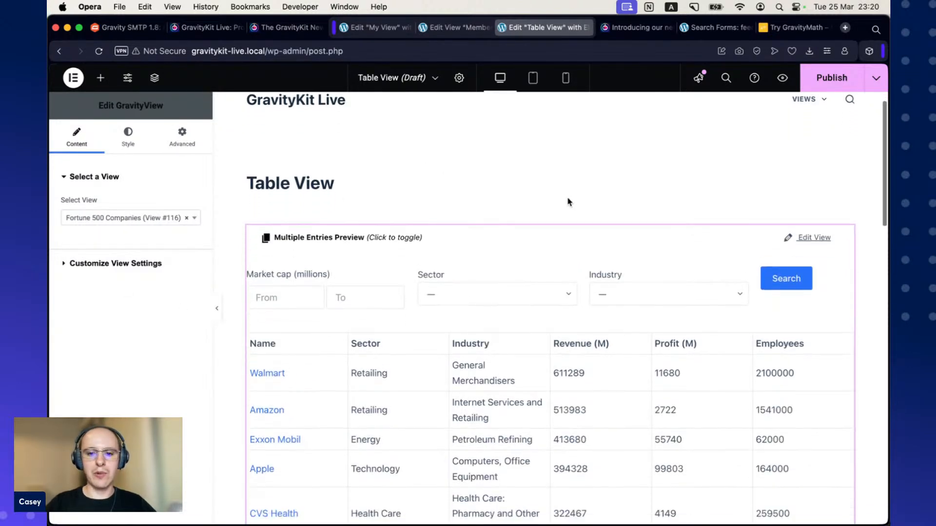
{"action": "scroll", "coordinate": [873, 168], "scroll_direction": "down", "scroll_amount": 3}
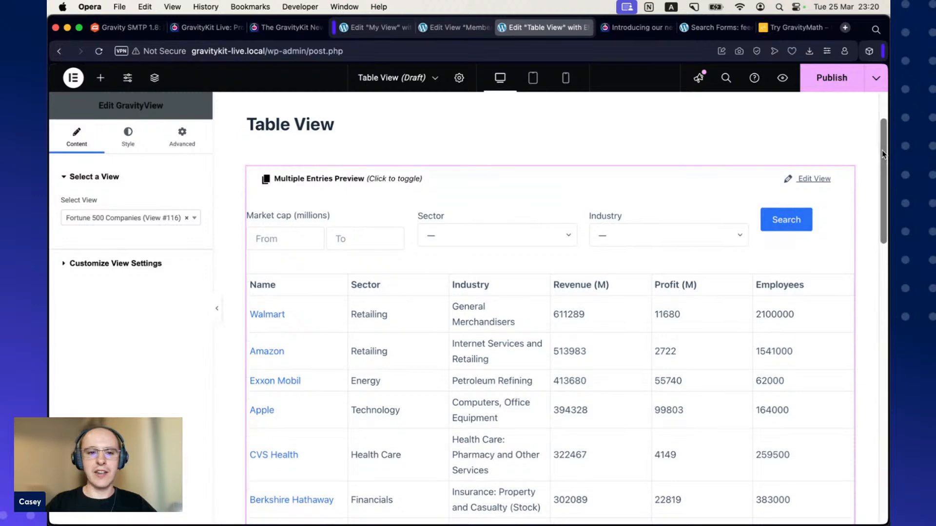
{"action": "left_click_drag", "start_coordinate": [882, 159], "coordinate": [881, 163]}
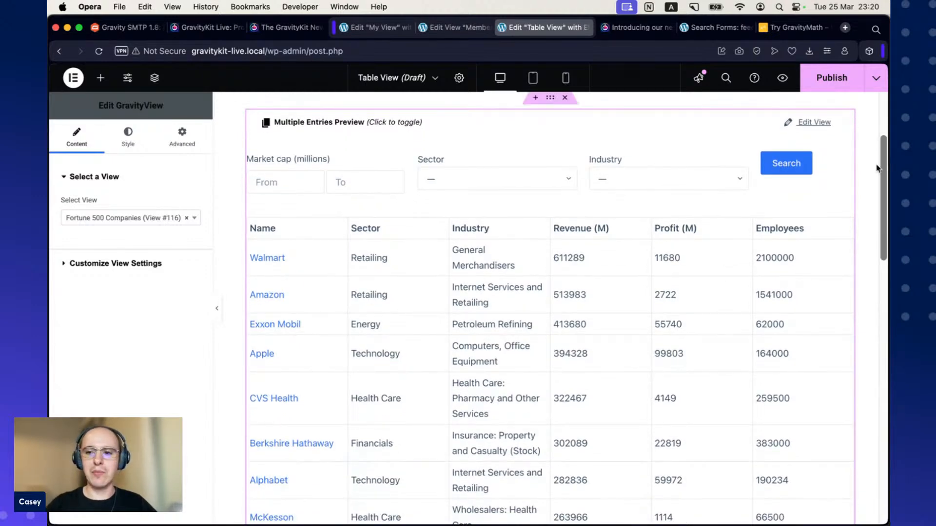
{"action": "scroll", "coordinate": [864, 193], "scroll_direction": "down", "scroll_amount": 1}
{"action": "scroll", "coordinate": [864, 197], "scroll_direction": "down", "scroll_amount": 1}
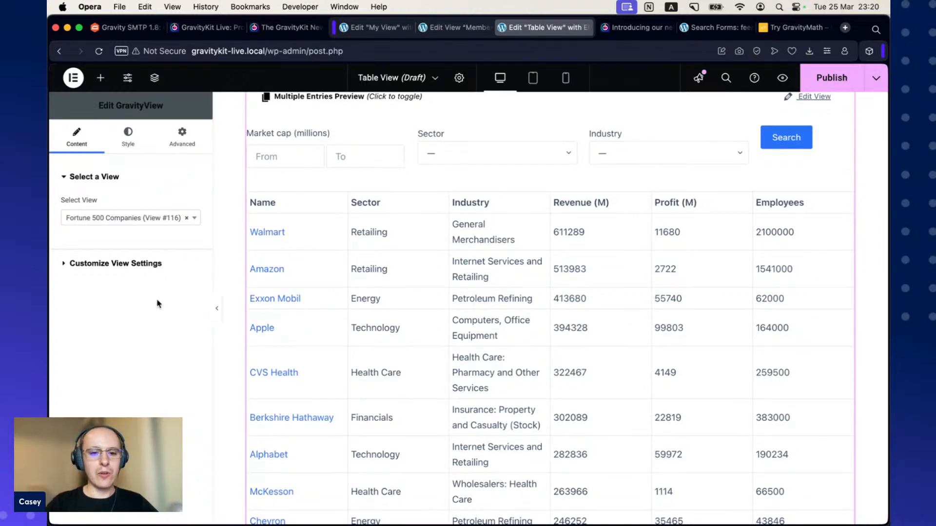
- In the View customization settings, try 10 entries per page, check the preview, and set the number to 20
{"action": "left_click", "coordinate": [68, 264]}
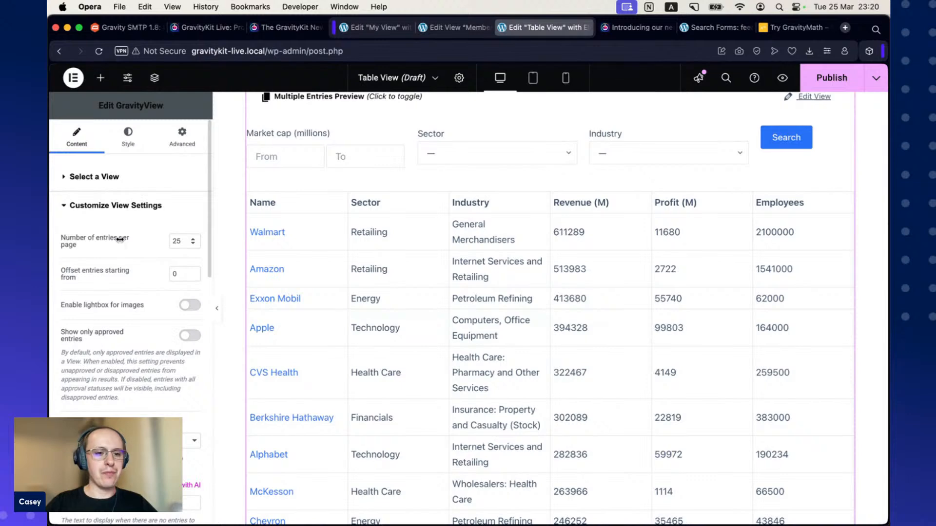
{"action": "scroll", "coordinate": [127, 276], "scroll_direction": "down", "scroll_amount": 1}
{"action": "scroll", "coordinate": [127, 276], "scroll_direction": "down", "scroll_amount": 5}
{"action": "scroll", "coordinate": [126, 274], "scroll_direction": "up", "scroll_amount": 6}
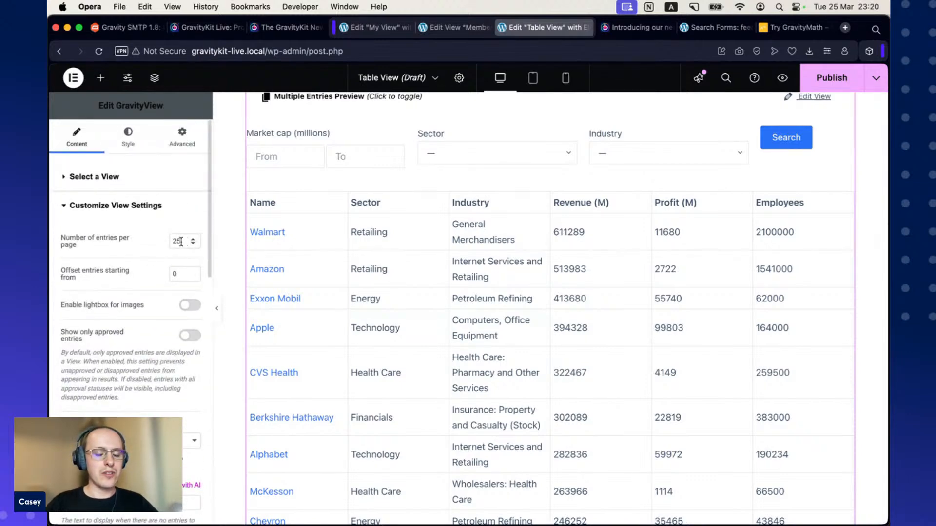
{"action": "left_click_drag", "start_coordinate": [182, 241], "coordinate": [165, 241]}
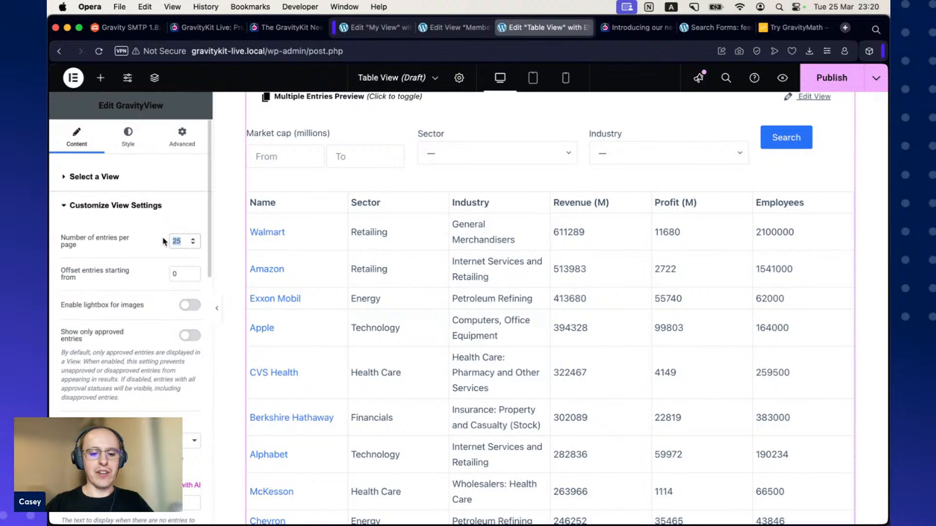
{"action": "type", "text": "10"}
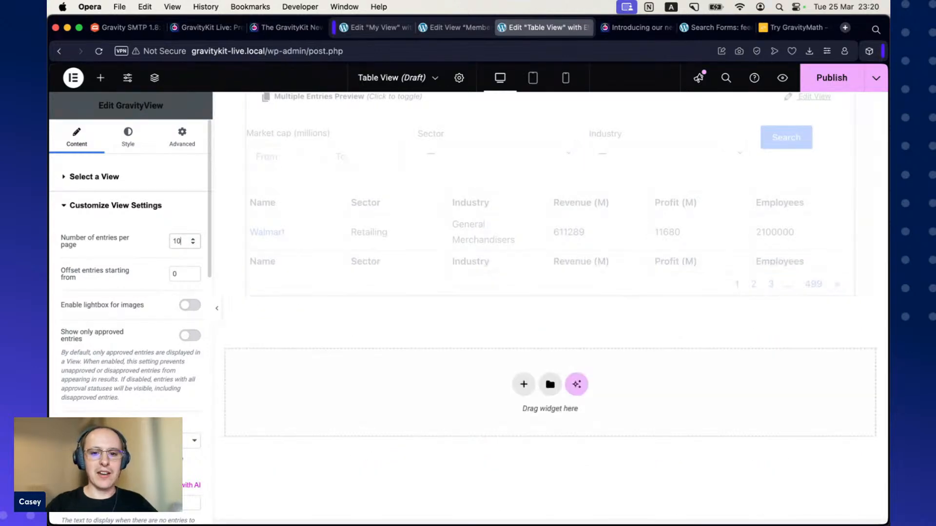
{"action": "scroll", "coordinate": [416, 293], "scroll_direction": "down", "scroll_amount": 6}
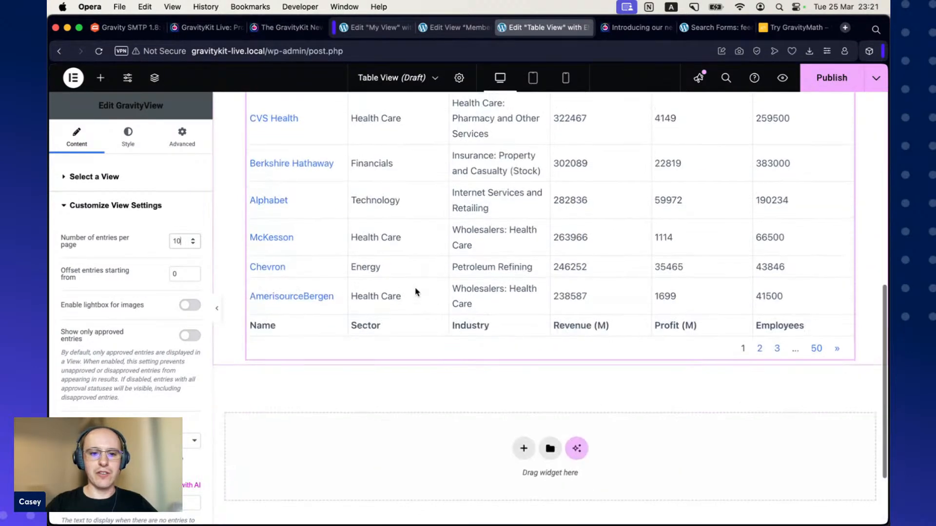
{"action": "scroll", "coordinate": [416, 293], "scroll_direction": "up", "scroll_amount": 4}
{"action": "scroll", "coordinate": [416, 293], "scroll_direction": "up", "scroll_amount": 2}
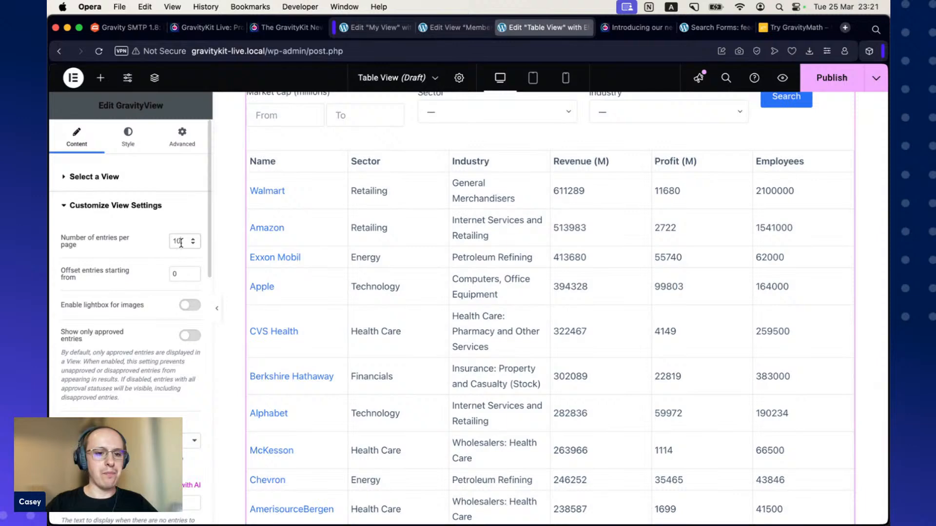
{"action": "left_click_drag", "start_coordinate": [180, 241], "coordinate": [165, 241]}
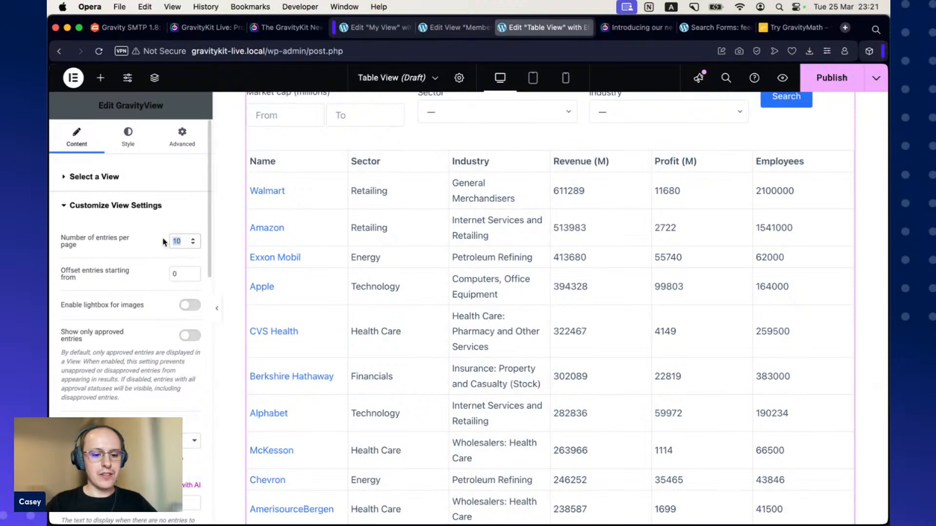
{"action": "type", "text": "20"}
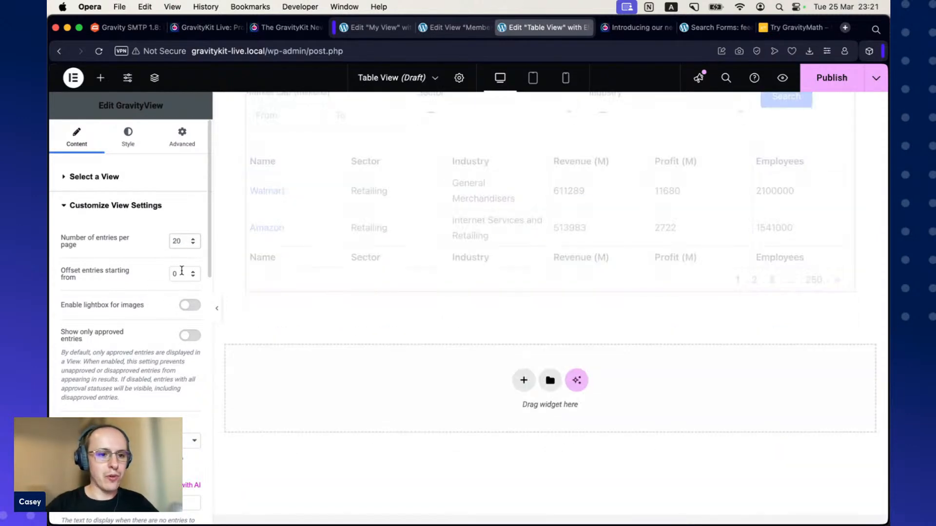
- Sort the entries by Date Created, trying the DESC direction before returning the sort direction to ASC
{"action": "scroll", "coordinate": [145, 328], "scroll_direction": "down", "scroll_amount": 10}
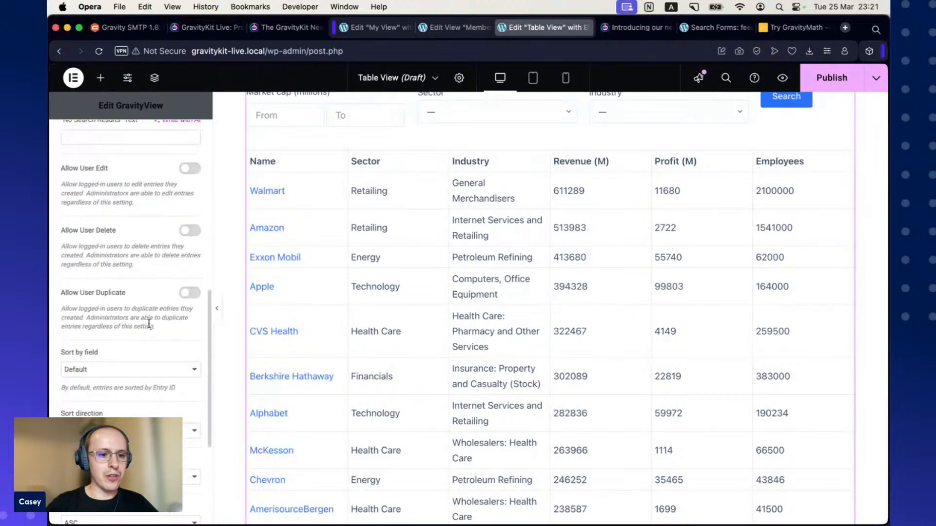
{"action": "scroll", "coordinate": [144, 328], "scroll_direction": "down", "scroll_amount": 5}
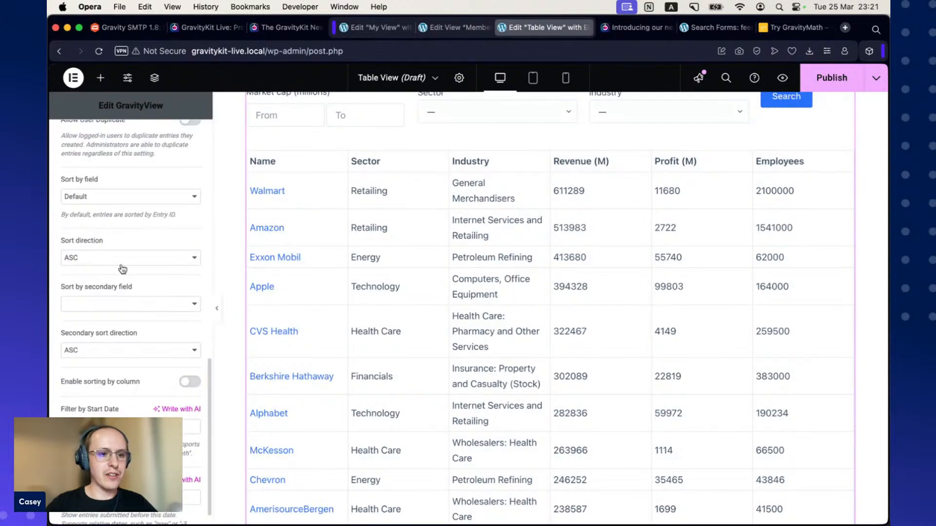
{"action": "left_click", "coordinate": [135, 196]}
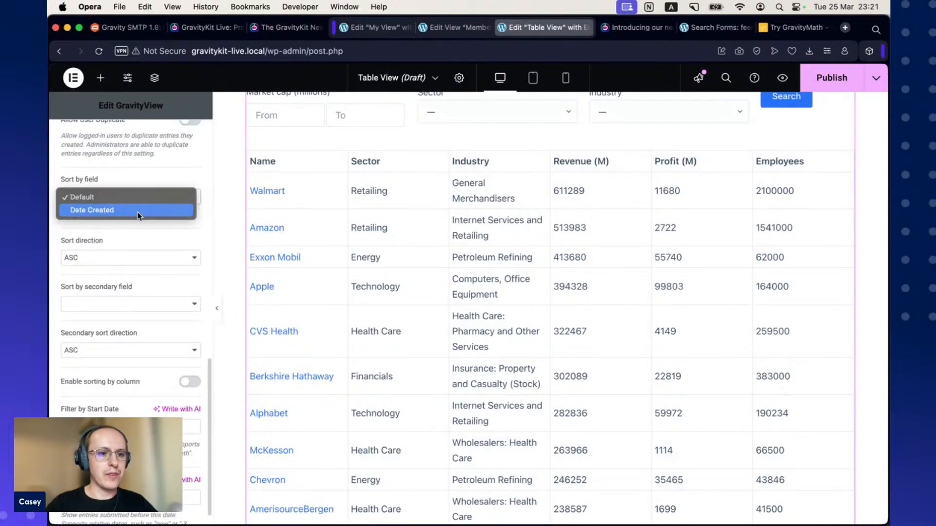
{"action": "left_click", "coordinate": [138, 212]}
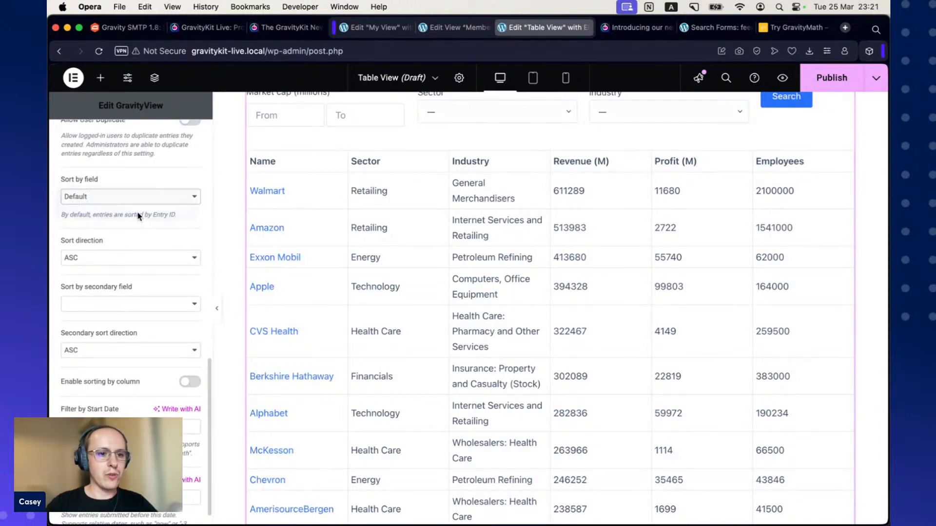
{"action": "left_click", "coordinate": [131, 258]}
{"action": "left_click", "coordinate": [125, 270]}
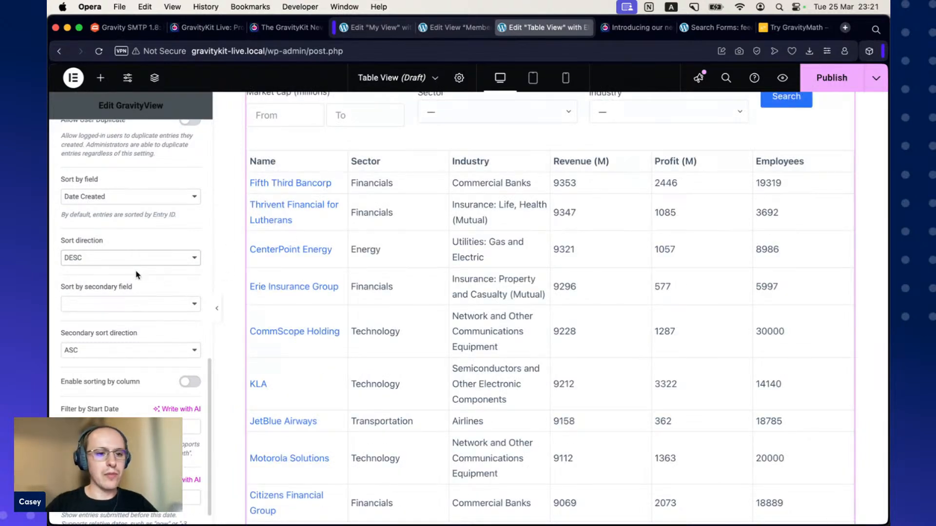
{"action": "left_click", "coordinate": [146, 259]}
{"action": "left_click", "coordinate": [140, 244]}
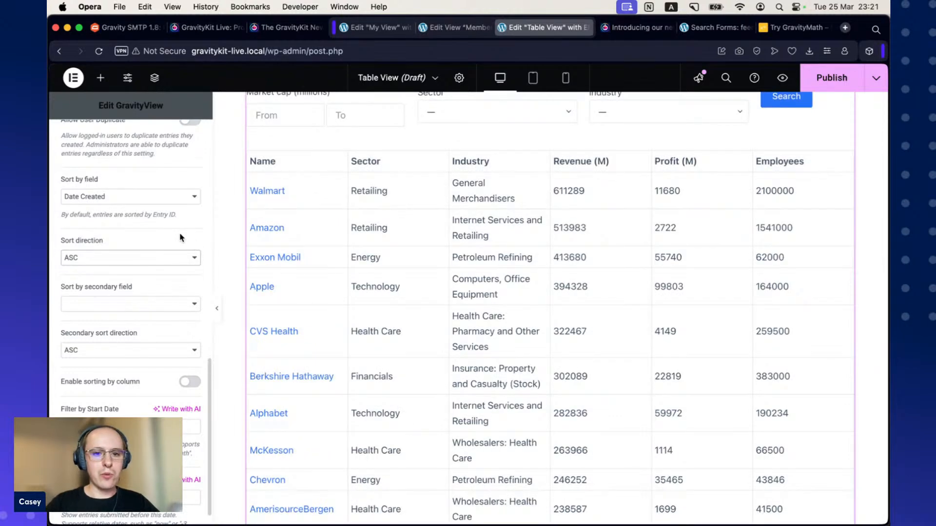
- In the widget's style settings, give the Multiple Entries table header a blue global background color
{"action": "scroll", "coordinate": [180, 238], "scroll_direction": "up", "scroll_amount": 10}
{"action": "left_click", "coordinate": [131, 135]}
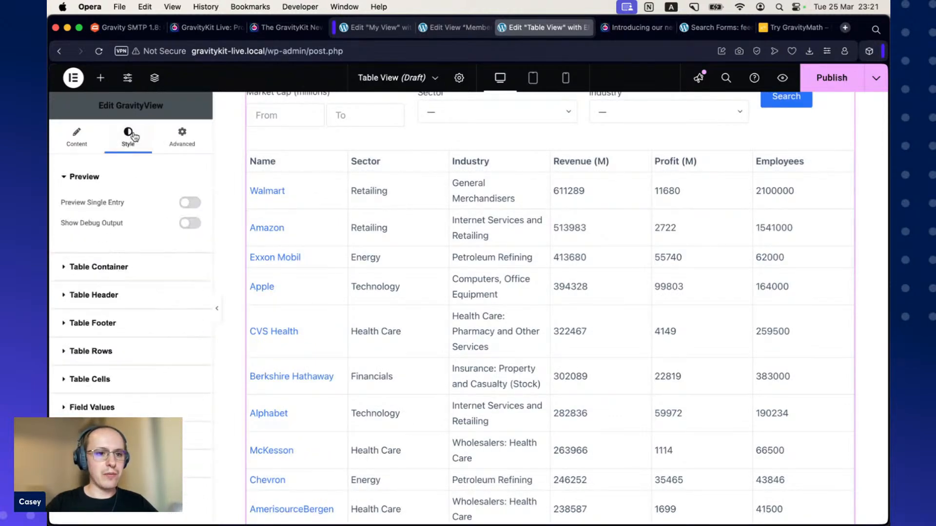
{"action": "scroll", "coordinate": [320, 280], "scroll_direction": "up", "scroll_amount": 2}
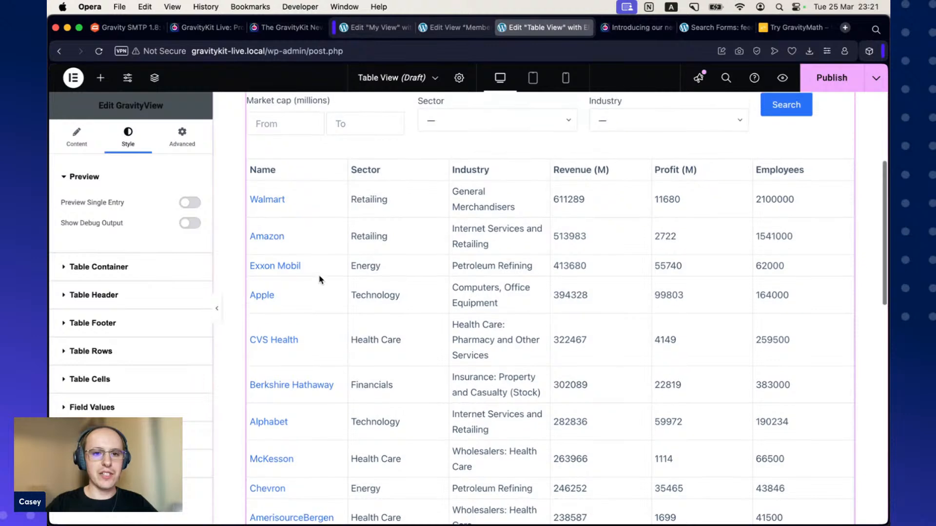
{"action": "scroll", "coordinate": [319, 279], "scroll_direction": "up", "scroll_amount": 2}
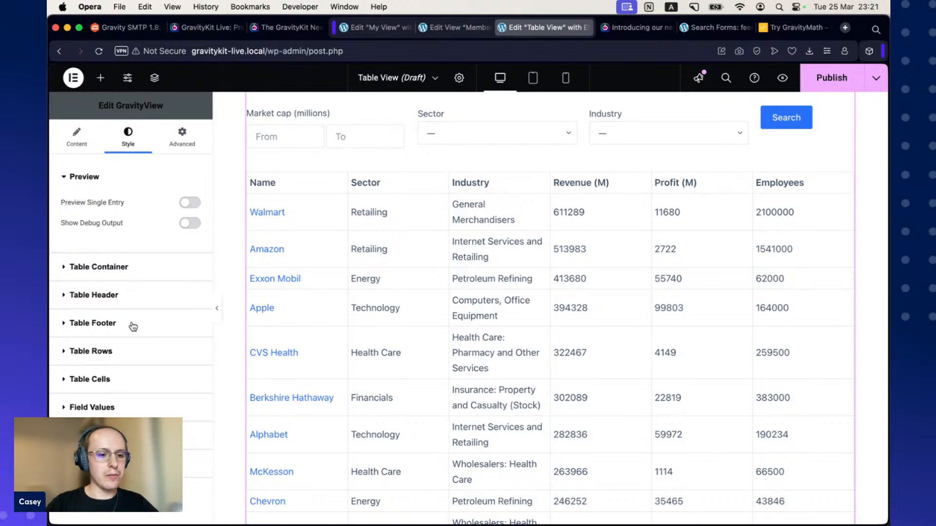
{"action": "left_click", "coordinate": [64, 298]}
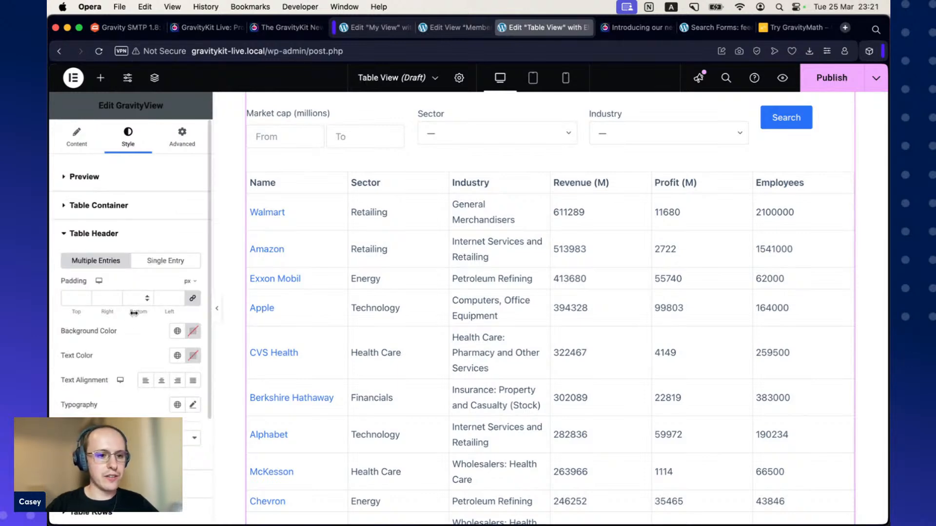
{"action": "scroll", "coordinate": [110, 326], "scroll_direction": "down", "scroll_amount": 3}
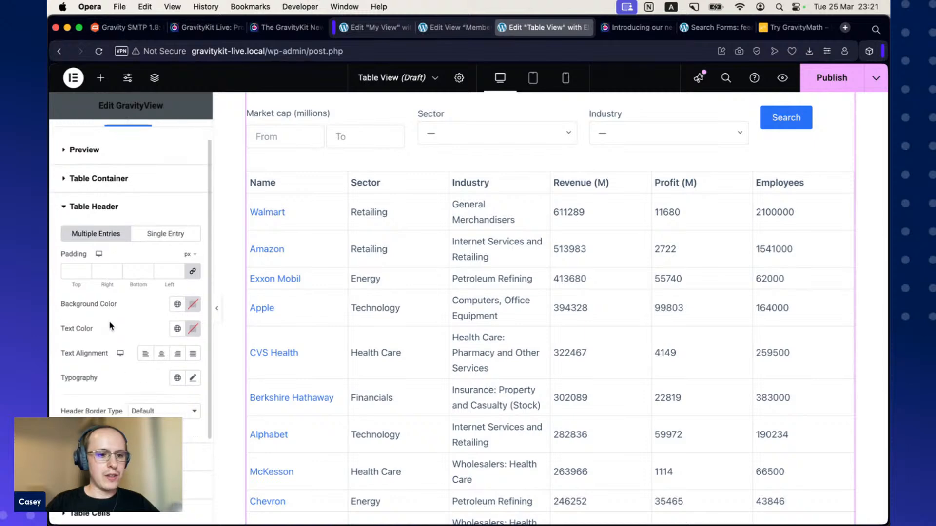
{"action": "left_click", "coordinate": [177, 288]}
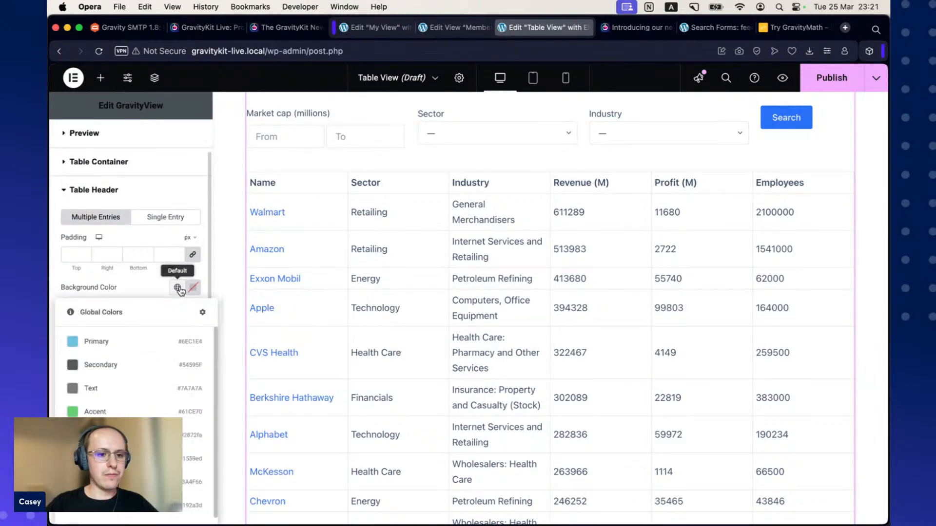
{"action": "left_click", "coordinate": [78, 338]}
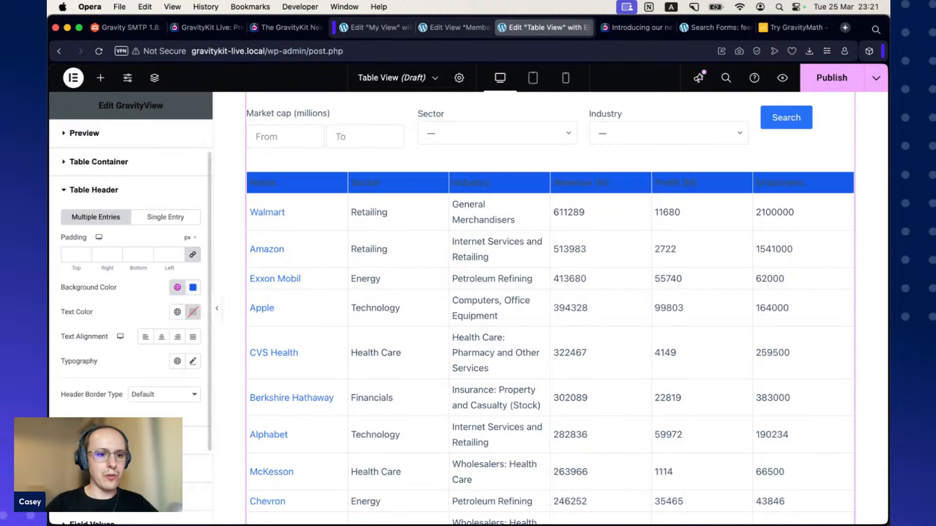
- Set the table header's text to a near-white global color and center-align it
{"action": "left_click", "coordinate": [177, 314]}
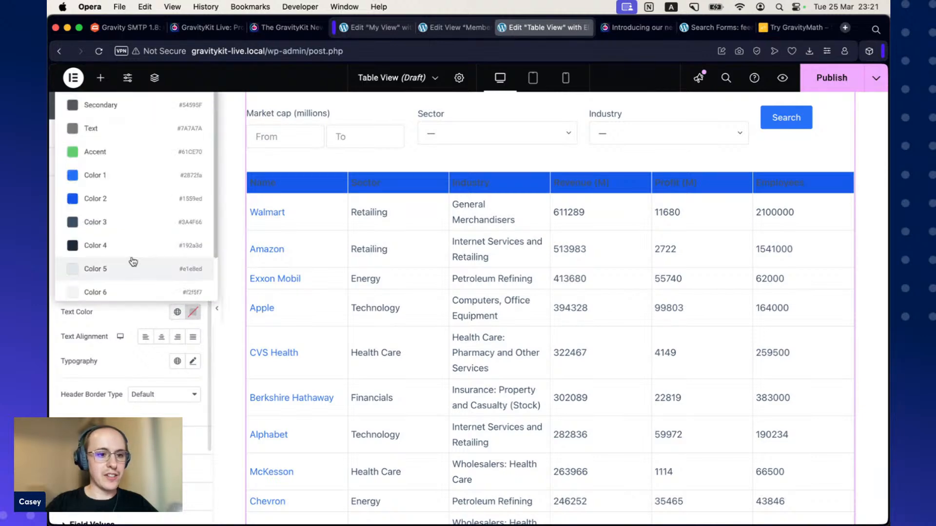
{"action": "scroll", "coordinate": [117, 234], "scroll_direction": "down", "scroll_amount": 2}
{"action": "left_click", "coordinate": [109, 286]}
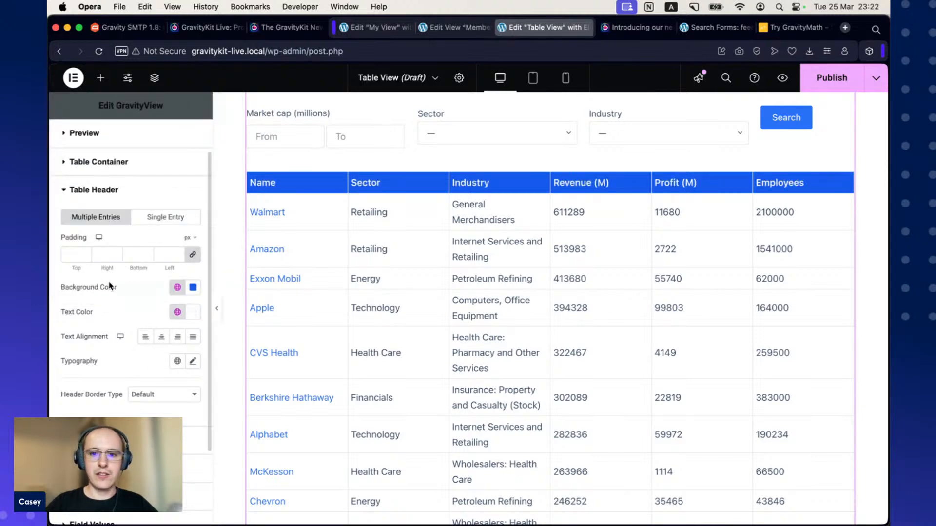
{"action": "left_click", "coordinate": [162, 337]}
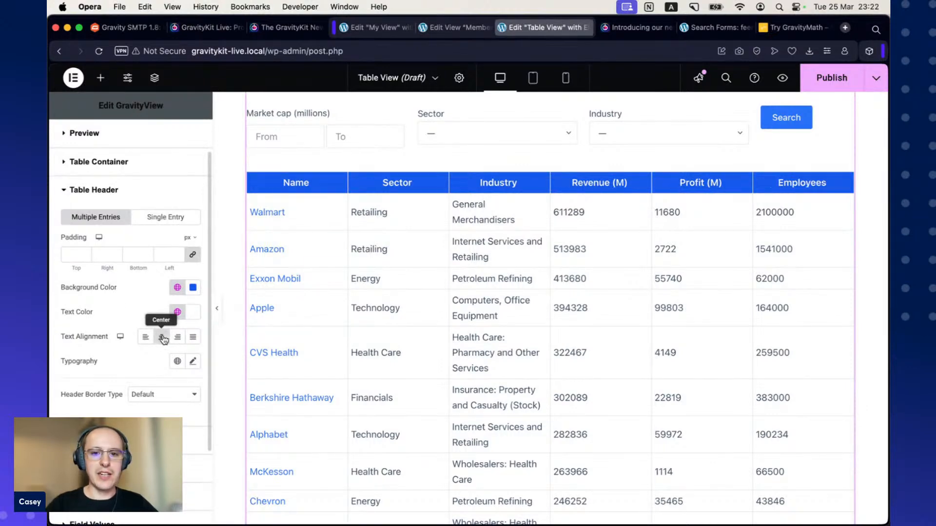
- Set the table header's typography family to the Google font ADLaM Display
{"action": "scroll", "coordinate": [144, 320], "scroll_direction": "up", "scroll_amount": 2}
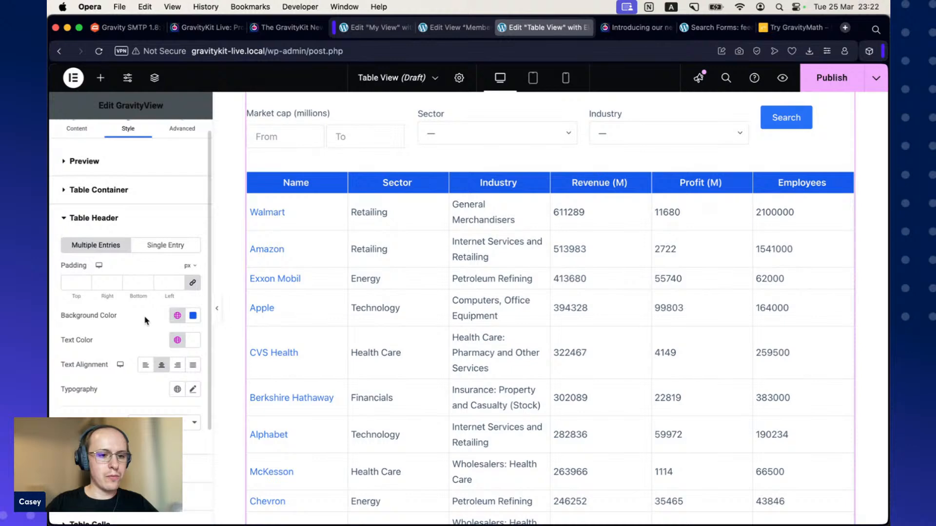
{"action": "scroll", "coordinate": [166, 342], "scroll_direction": "down", "scroll_amount": 1}
{"action": "left_click", "coordinate": [193, 371]}
{"action": "scroll", "coordinate": [146, 373], "scroll_direction": "down", "scroll_amount": 4}
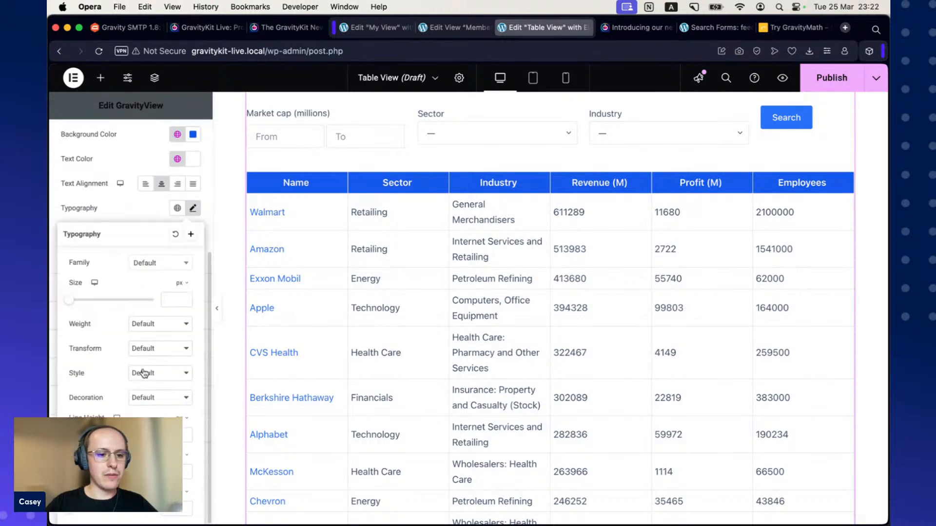
{"action": "left_click", "coordinate": [166, 265]}
{"action": "scroll", "coordinate": [167, 332], "scroll_direction": "down", "scroll_amount": 5}
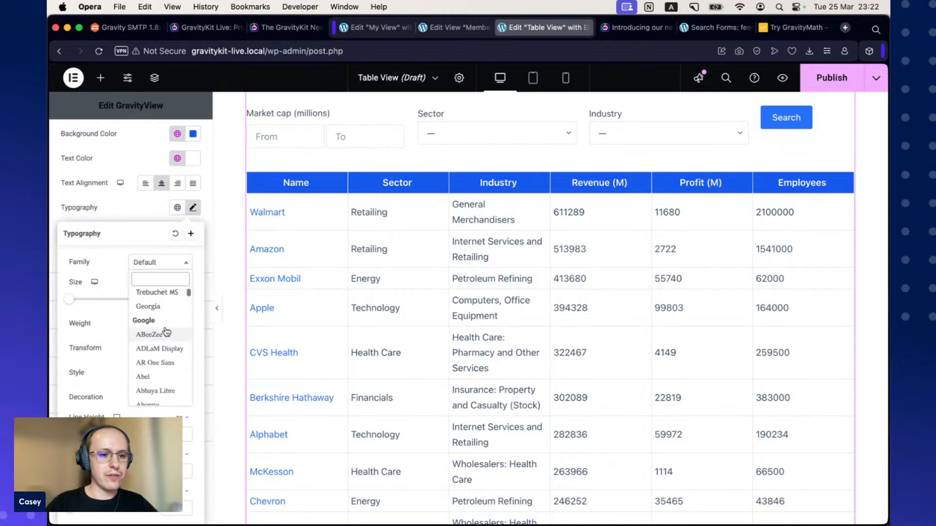
{"action": "left_click", "coordinate": [162, 336]}
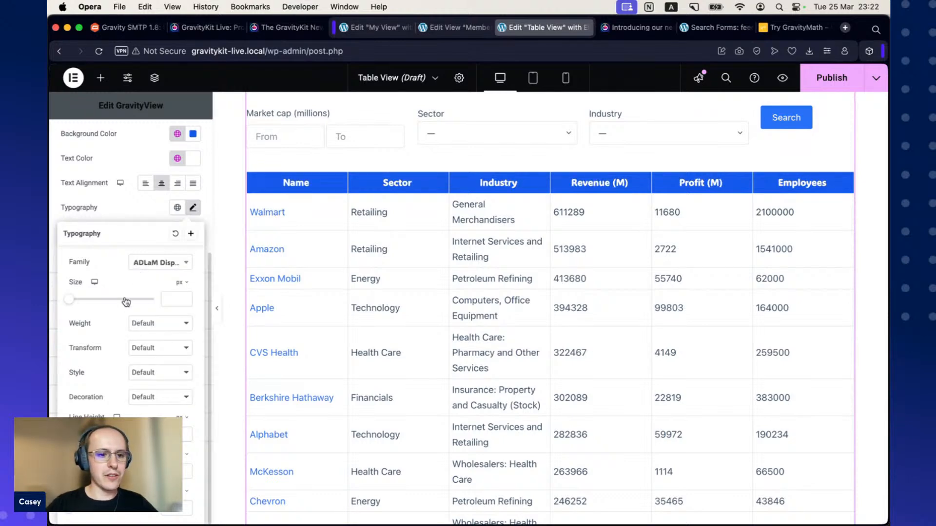
- In the Table Cells styles, set the Multiple Entries text color to the green Accent global color
{"action": "left_click", "coordinate": [193, 211]}
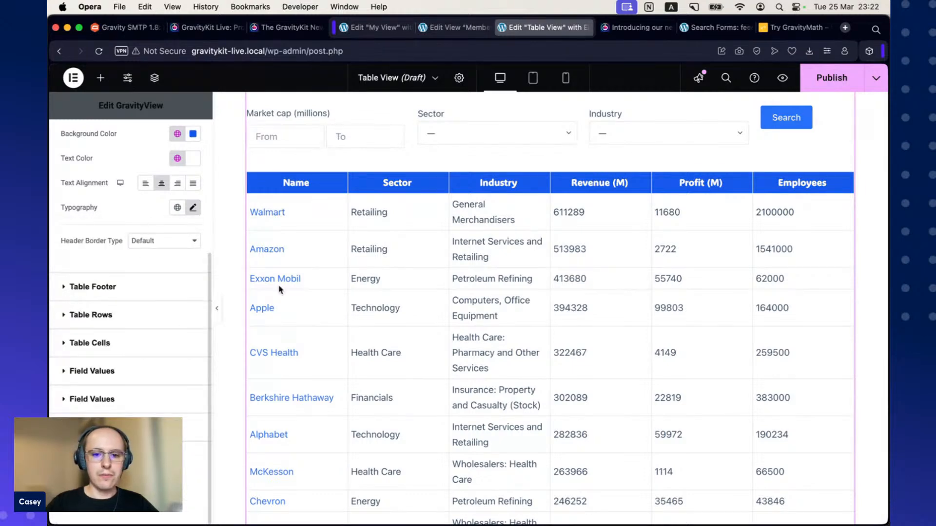
{"action": "scroll", "coordinate": [353, 297], "scroll_direction": "down", "scroll_amount": 3}
{"action": "scroll", "coordinate": [353, 297], "scroll_direction": "up", "scroll_amount": 3}
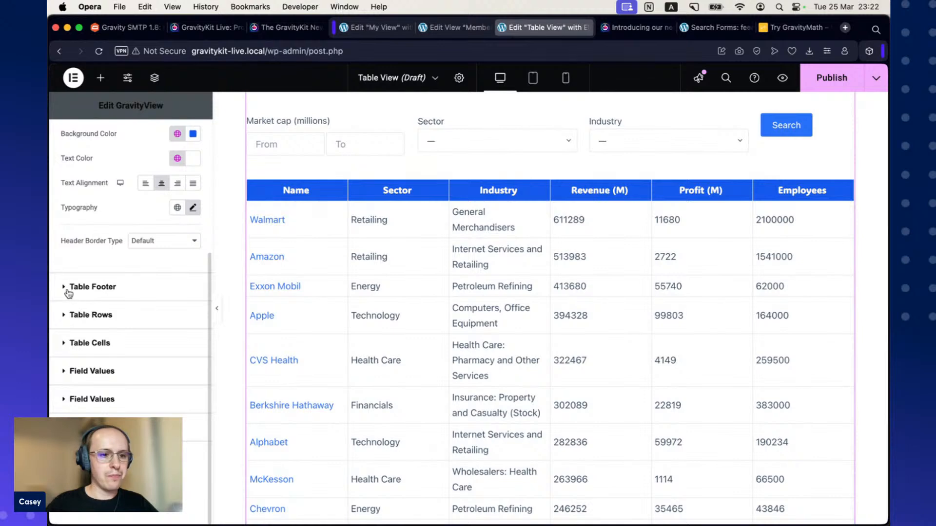
{"action": "left_click", "coordinate": [68, 344]}
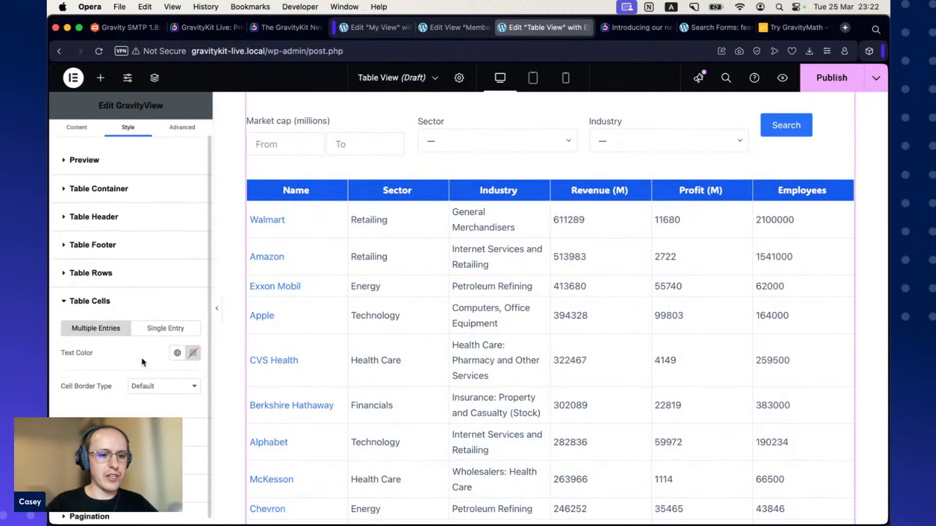
{"action": "left_click", "coordinate": [177, 347]}
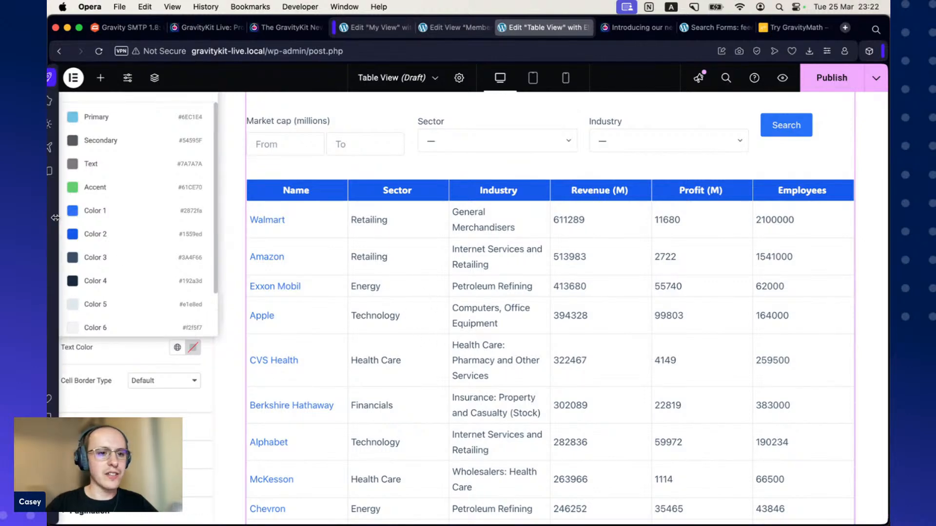
{"action": "left_click", "coordinate": [126, 190]}
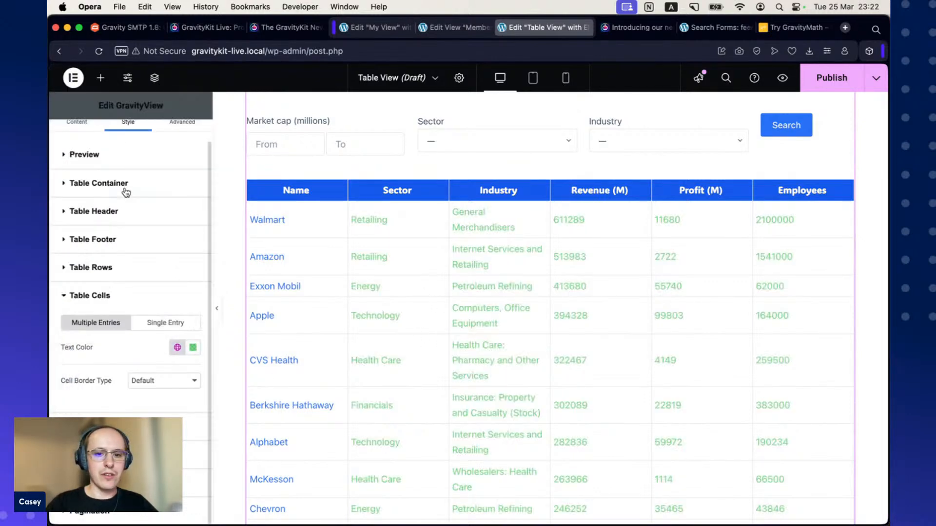
- Change the Multiple Entries table cells' text color to a custom dark purple
{"action": "left_click", "coordinate": [190, 348]}
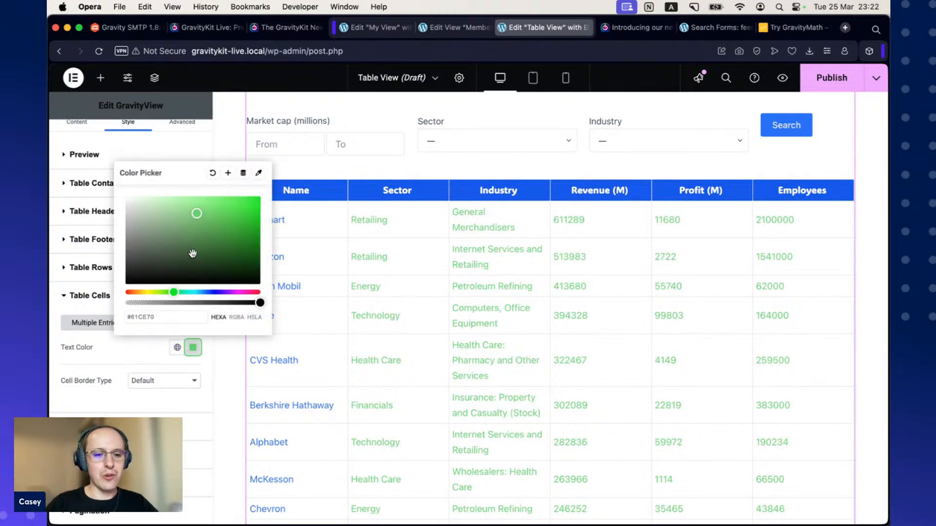
{"action": "mouse_move", "coordinate": [193, 246]}
{"action": "left_mouse_down"}
{"action": "mouse_move", "coordinate": [213, 215]}
{"action": "mouse_move", "coordinate": [184, 203]}
{"action": "mouse_move", "coordinate": [169, 246]}
{"action": "left_mouse_up"}
{"action": "left_click_drag", "start_coordinate": [174, 292], "coordinate": [248, 292]}
{"action": "left_click", "coordinate": [247, 220]}
{"action": "mouse_move", "coordinate": [247, 221]}
{"action": "left_mouse_down"}
{"action": "mouse_move", "coordinate": [197, 205]}
{"action": "mouse_move", "coordinate": [209, 234]}
{"action": "mouse_move", "coordinate": [223, 235]}
{"action": "left_mouse_up"}
{"action": "left_click", "coordinate": [230, 292]}
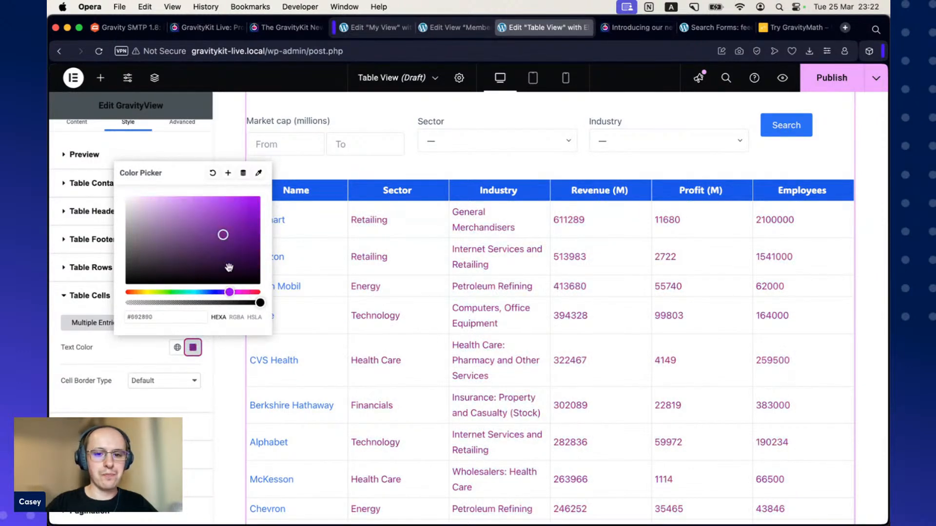
{"action": "left_click", "coordinate": [229, 233]}
{"action": "left_click", "coordinate": [142, 353]}
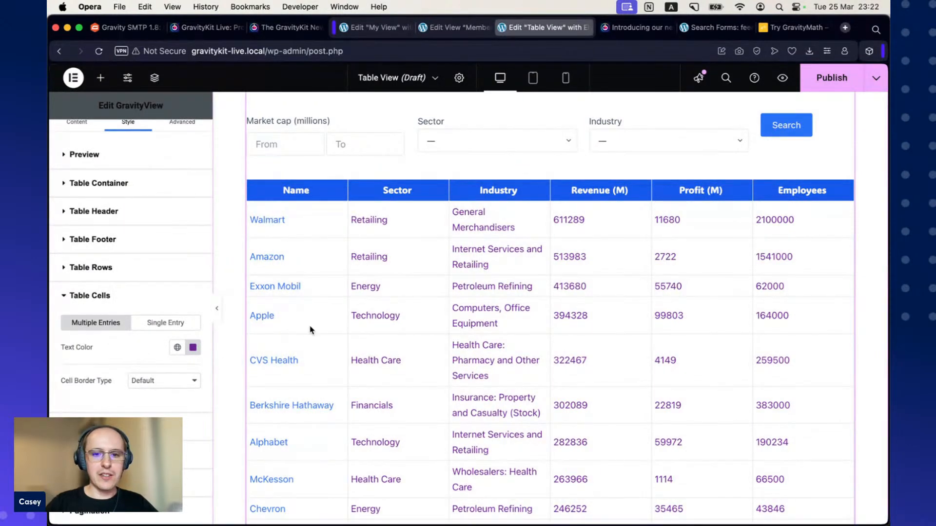
- In the Pagination styles, unlink the container's margin values and set the top margin to 15 px
{"action": "scroll", "coordinate": [337, 319], "scroll_direction": "down", "scroll_amount": 10}
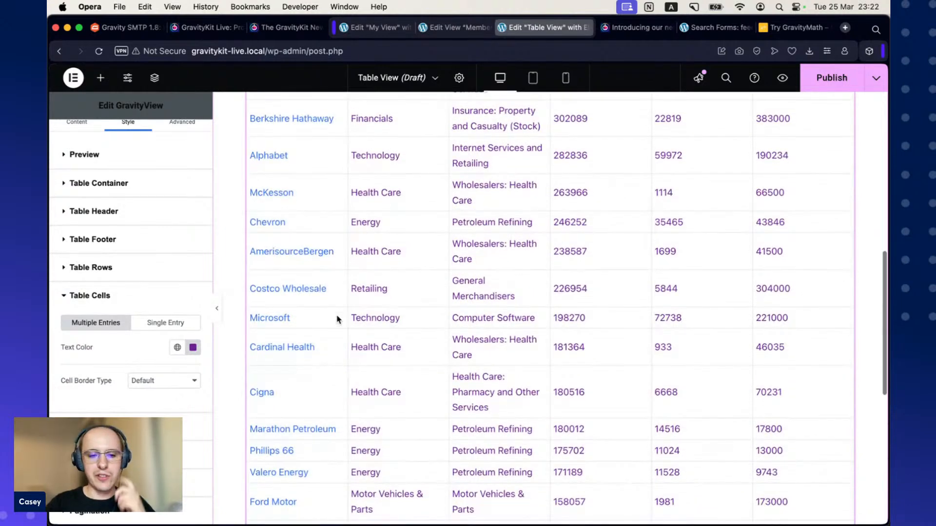
{"action": "scroll", "coordinate": [341, 324], "scroll_direction": "down", "scroll_amount": 6}
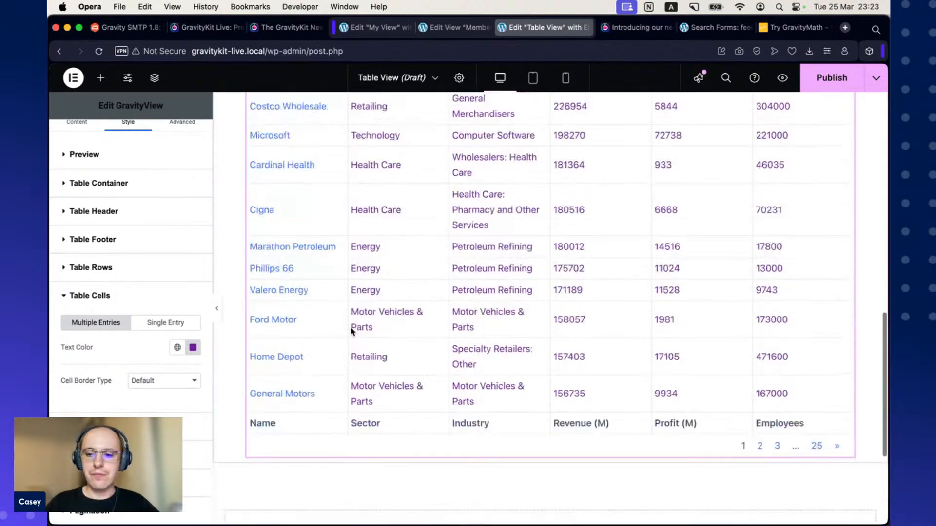
{"action": "scroll", "coordinate": [351, 330], "scroll_direction": "down", "scroll_amount": 2}
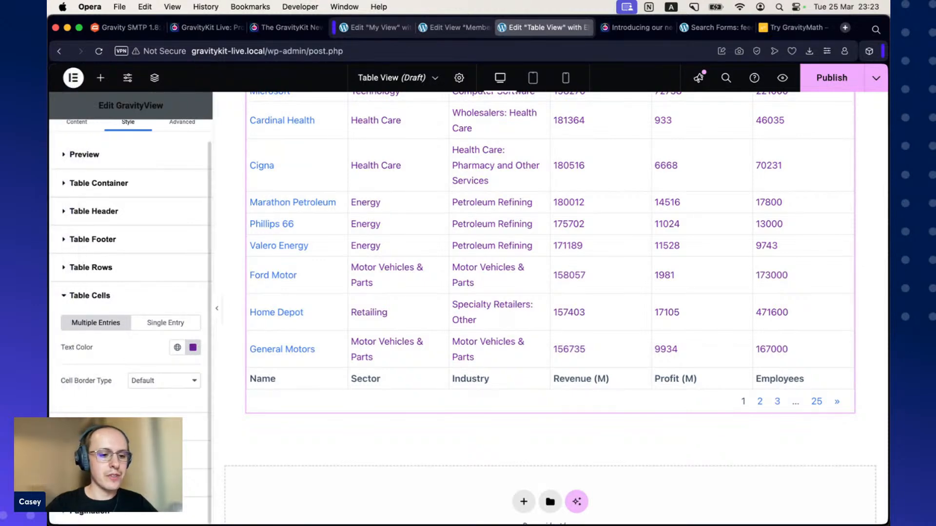
{"action": "left_click", "coordinate": [65, 513]}
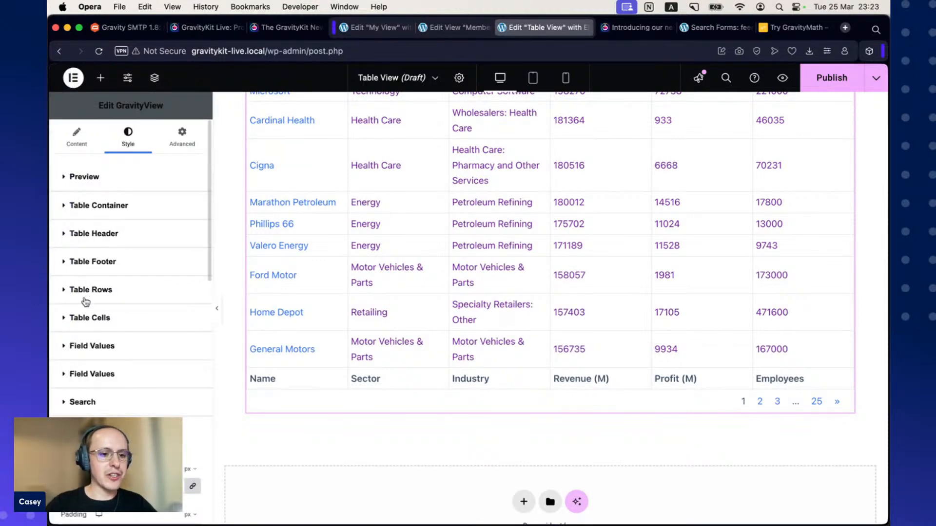
{"action": "scroll", "coordinate": [130, 397], "scroll_direction": "down", "scroll_amount": 5}
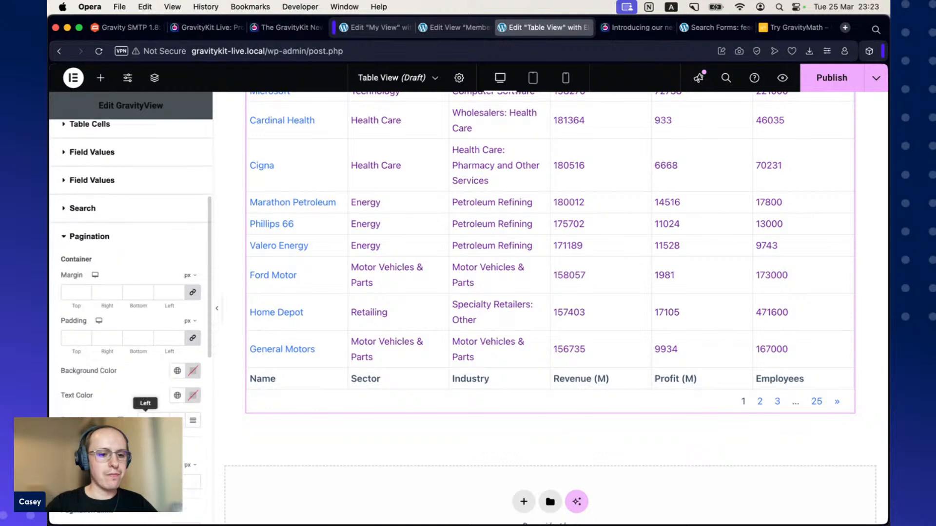
{"action": "scroll", "coordinate": [146, 414], "scroll_direction": "down", "scroll_amount": 1}
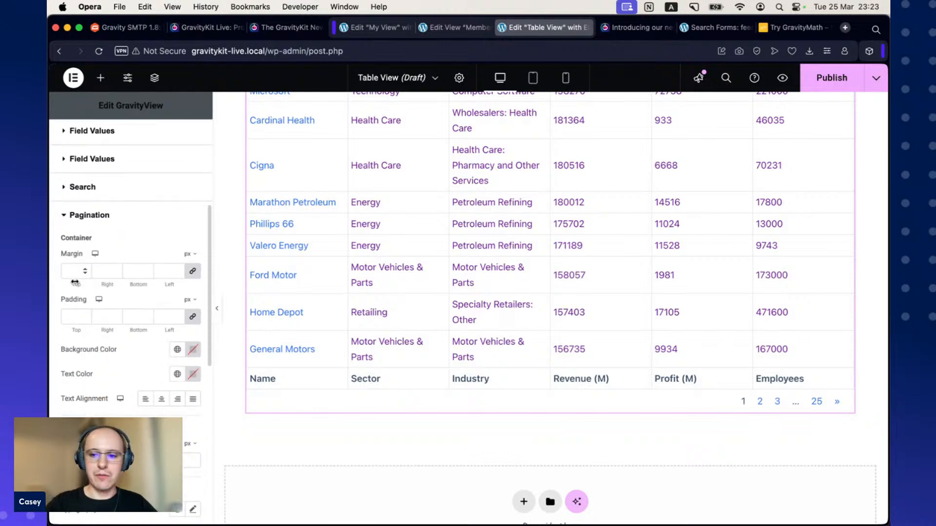
{"action": "left_click", "coordinate": [193, 273]}
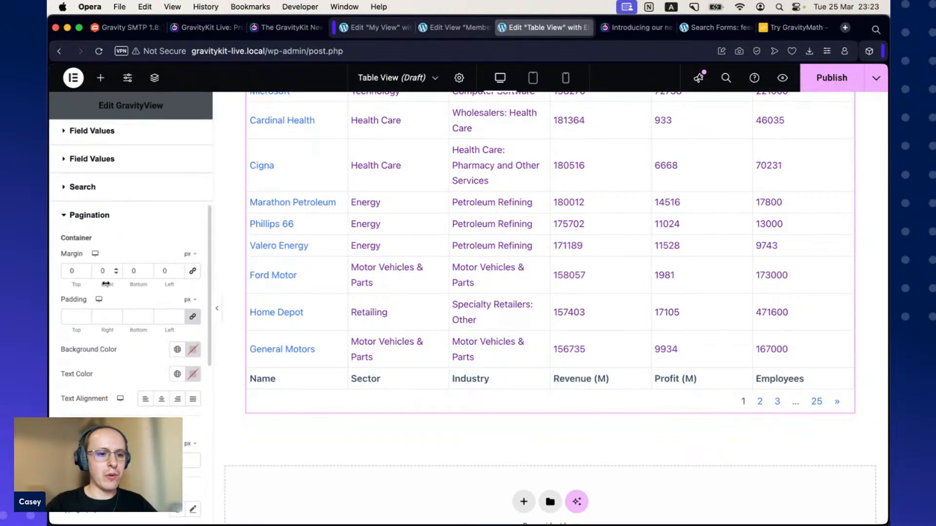
{"action": "left_click", "coordinate": [85, 269]}
{"action": "type", "text": "1"}
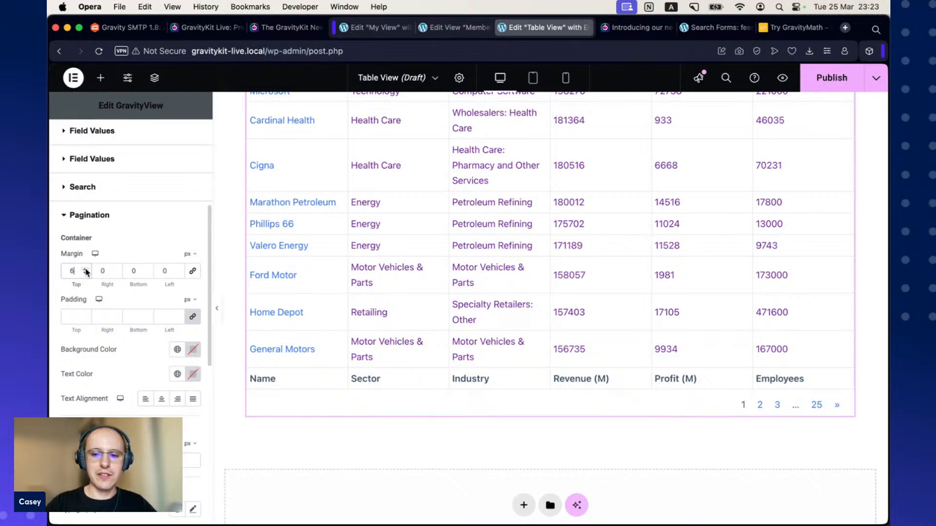
{"action": "left_click", "coordinate": [85, 269]}
{"action": "left_click", "coordinate": [86, 270]}
{"action": "left_click", "coordinate": [86, 270]}
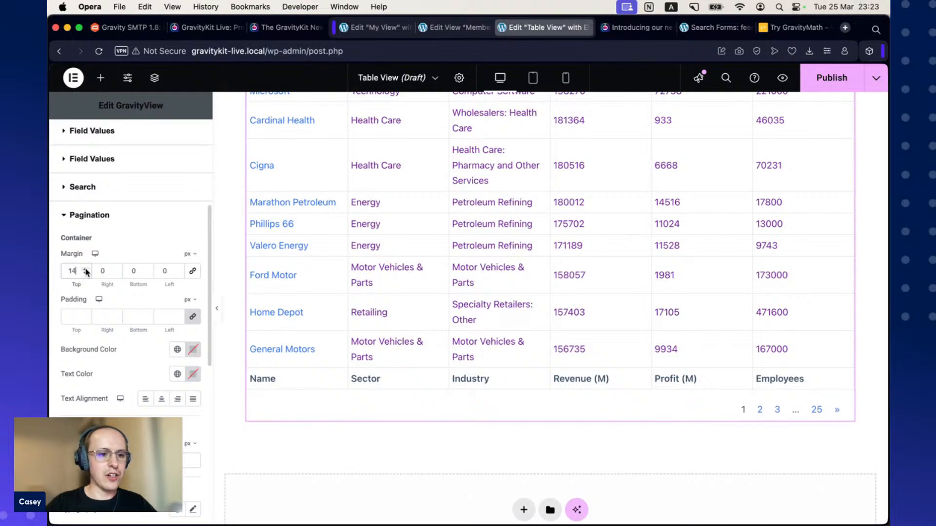
{"action": "left_click", "coordinate": [85, 269]}
- Set the space between the pagination's page numbers to 10 px
{"action": "scroll", "coordinate": [127, 329], "scroll_direction": "down", "scroll_amount": 1}
{"action": "scroll", "coordinate": [130, 332], "scroll_direction": "down", "scroll_amount": 5}
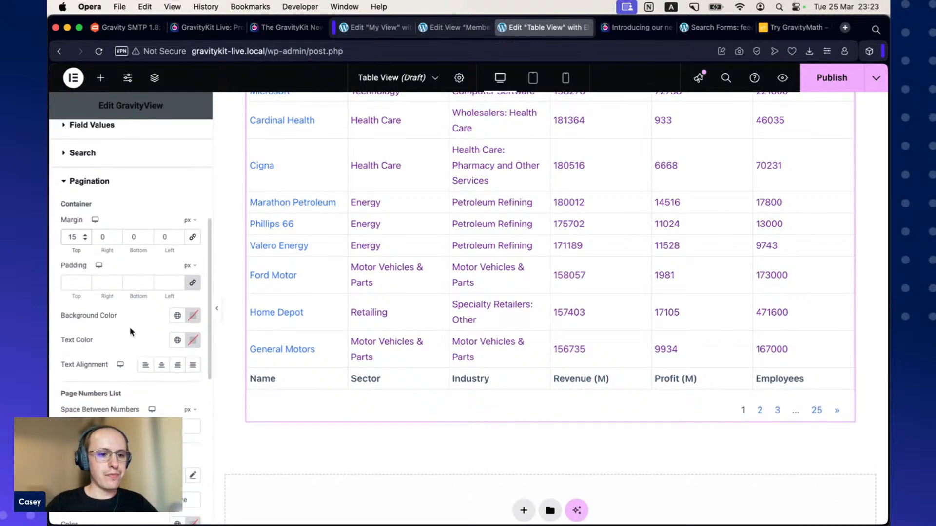
{"action": "scroll", "coordinate": [130, 332], "scroll_direction": "down", "scroll_amount": 4}
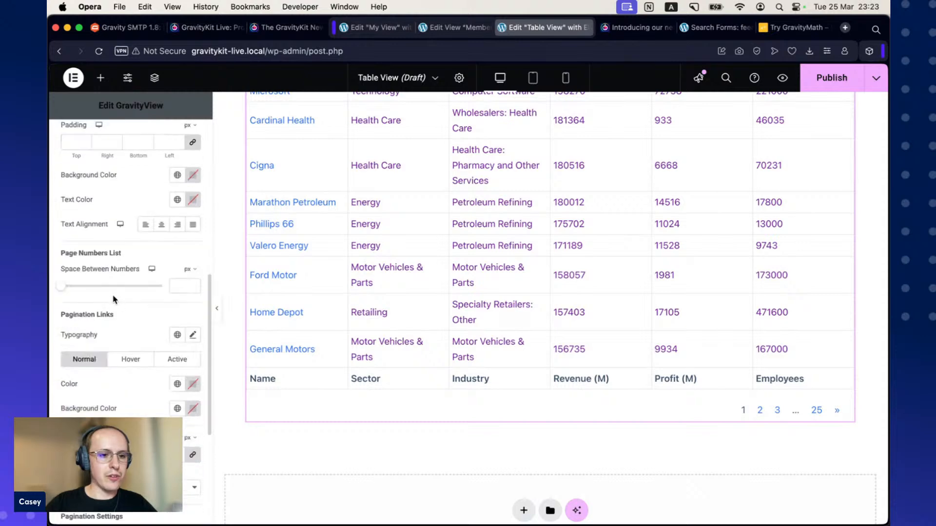
{"action": "left_click", "coordinate": [193, 284]}
{"action": "left_click", "coordinate": [194, 284]}
{"action": "left_click", "coordinate": [194, 284]}
{"action": "left_click", "coordinate": [194, 284]}
{"action": "left_click", "coordinate": [194, 284]}
{"action": "left_click", "coordinate": [193, 284]}
{"action": "left_click", "coordinate": [194, 284]}
{"action": "left_click", "coordinate": [193, 284]}
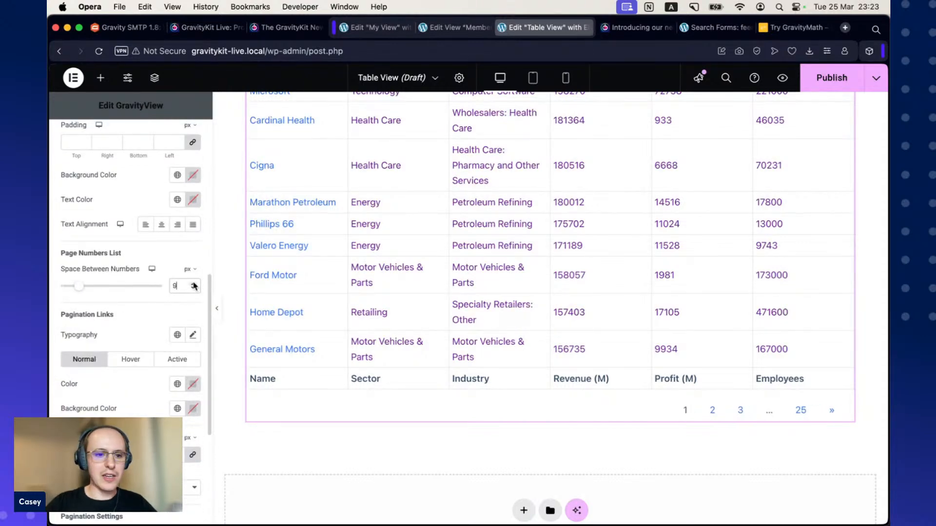
{"action": "left_click", "coordinate": [193, 284]}
{"action": "left_click", "coordinate": [194, 283]}
{"action": "scroll", "coordinate": [142, 312], "scroll_direction": "down", "scroll_amount": 2}
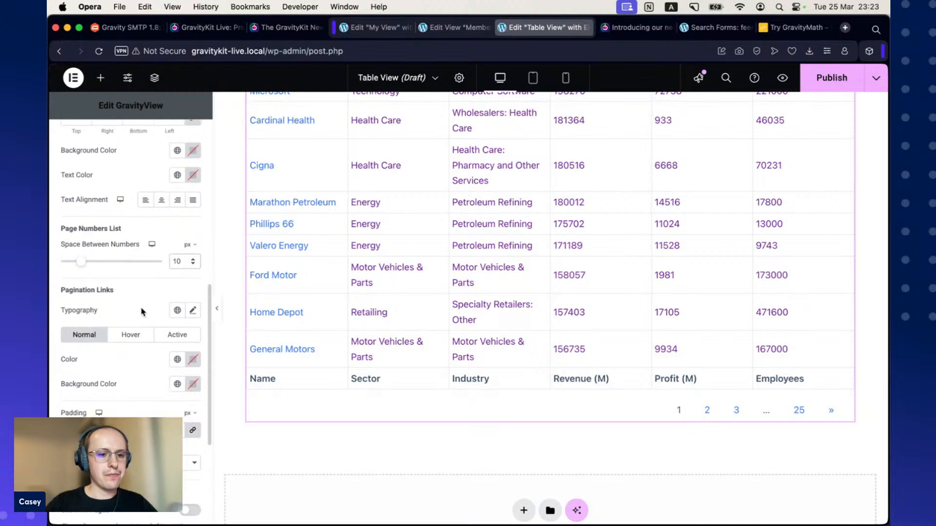
- Give the pagination links a Solid border with a border radius of 10 px
{"action": "scroll", "coordinate": [140, 312], "scroll_direction": "down", "scroll_amount": 5}
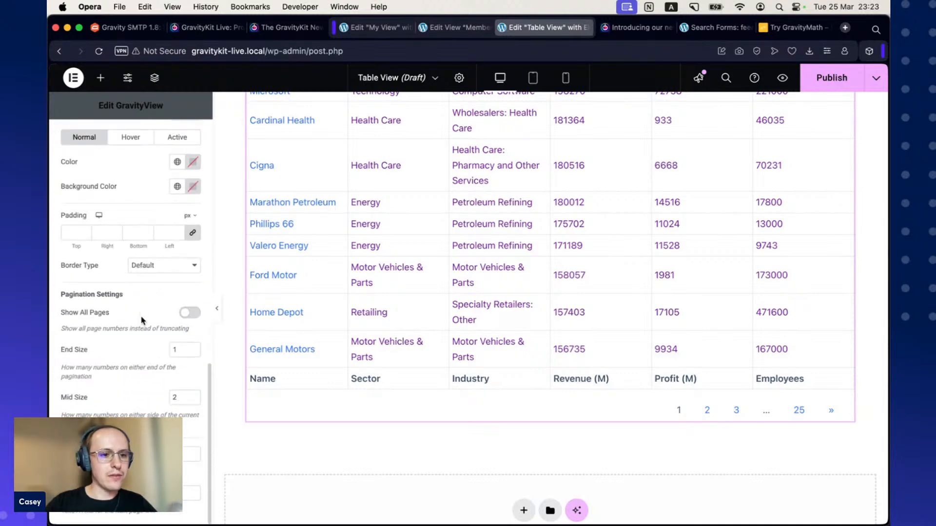
{"action": "scroll", "coordinate": [139, 308], "scroll_direction": "up", "scroll_amount": 4}
{"action": "left_click", "coordinate": [164, 346]}
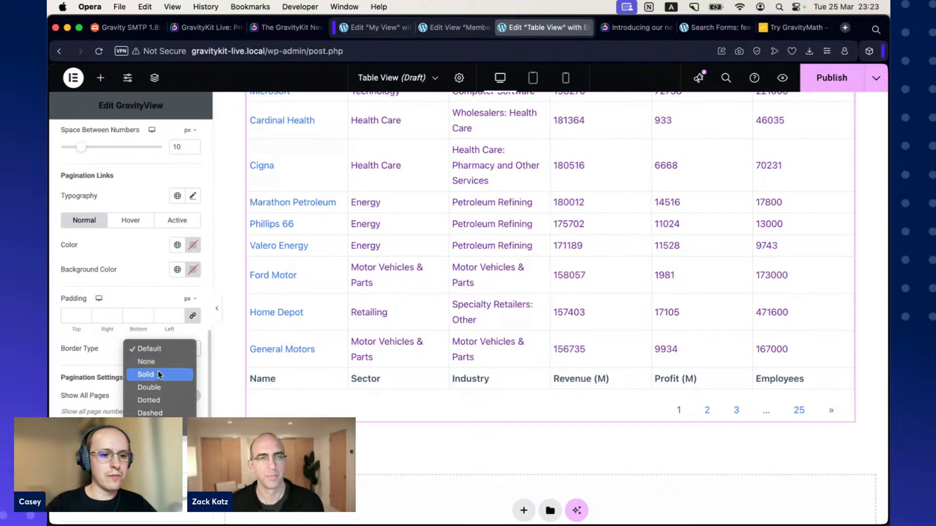
{"action": "left_click", "coordinate": [158, 373]}
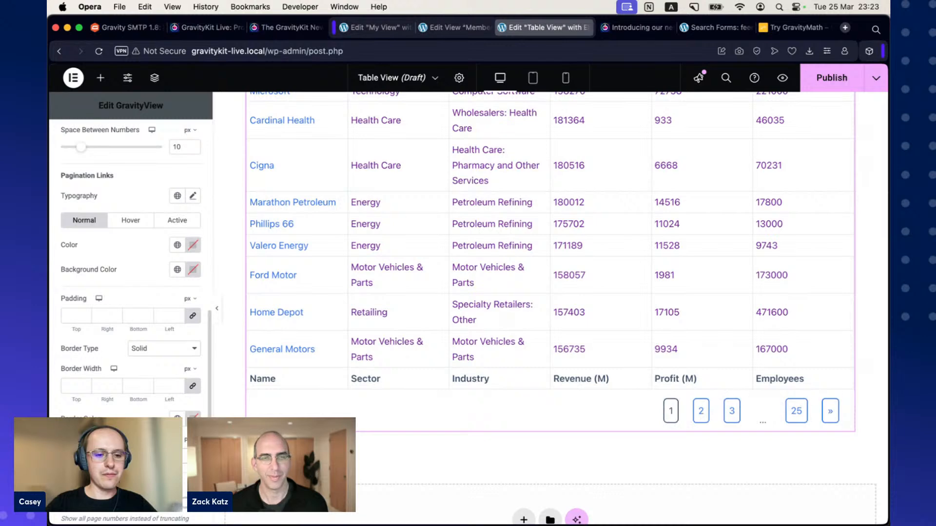
{"action": "left_click", "coordinate": [300, 440]}
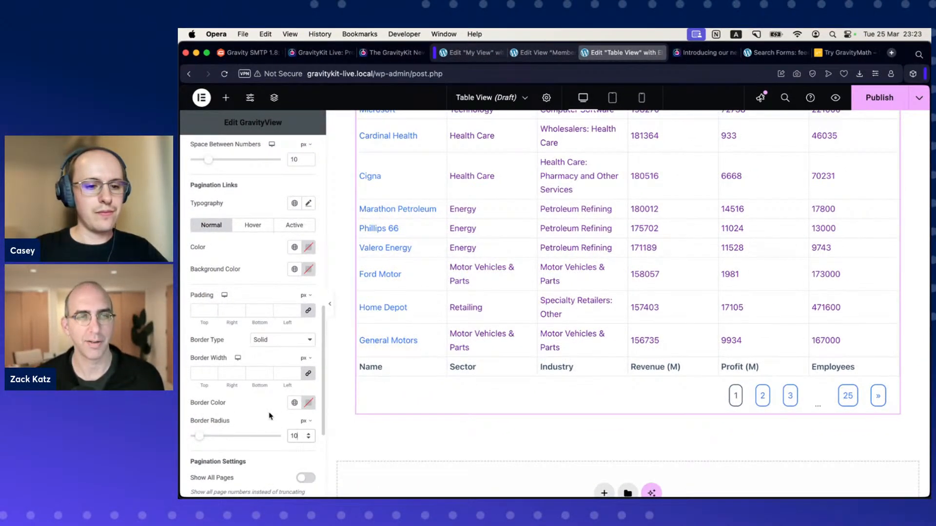
- Try the Show All Pages pagination setting, check the full page list below the table, and switch the setting back off
{"action": "scroll", "coordinate": [270, 415], "scroll_direction": "down", "scroll_amount": 1}
{"action": "scroll", "coordinate": [269, 416], "scroll_direction": "down", "scroll_amount": 5}
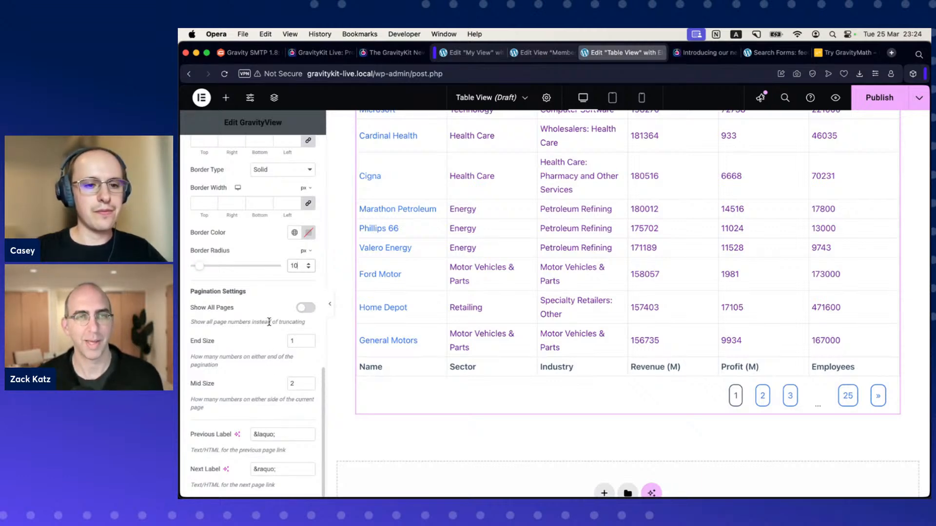
{"action": "left_click", "coordinate": [310, 311]}
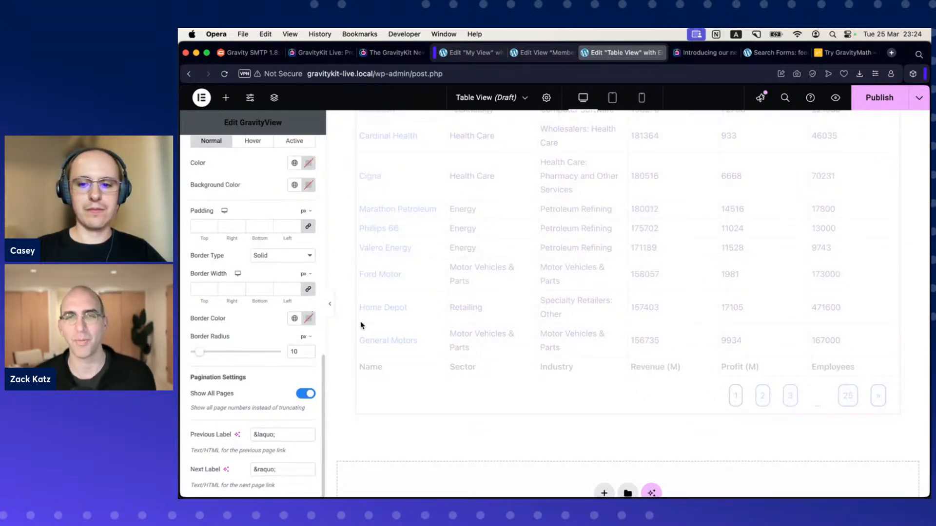
{"action": "scroll", "coordinate": [804, 455], "scroll_direction": "down", "scroll_amount": 5}
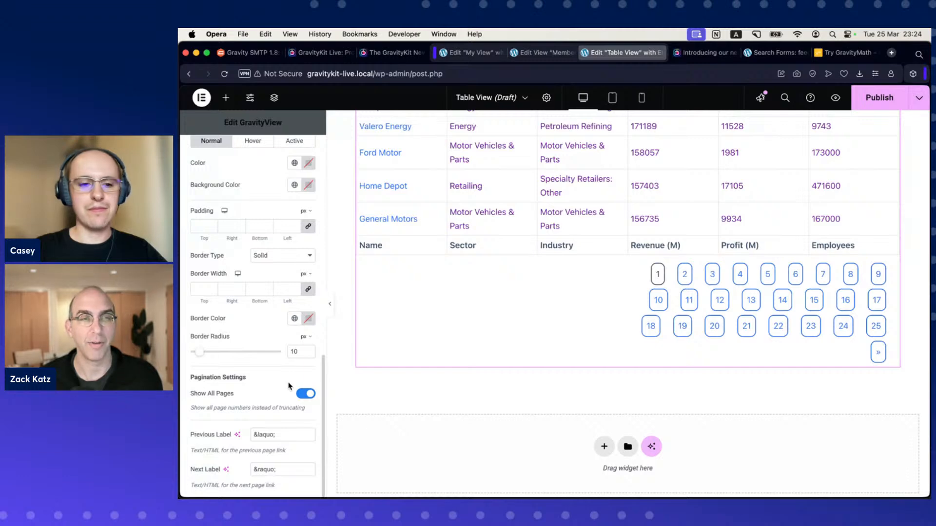
{"action": "left_click", "coordinate": [305, 394]}
- Set the pagination's Mid Size to 5 and change the next page label to "Next &raquo;"
{"action": "scroll", "coordinate": [299, 380], "scroll_direction": "down", "scroll_amount": 3}
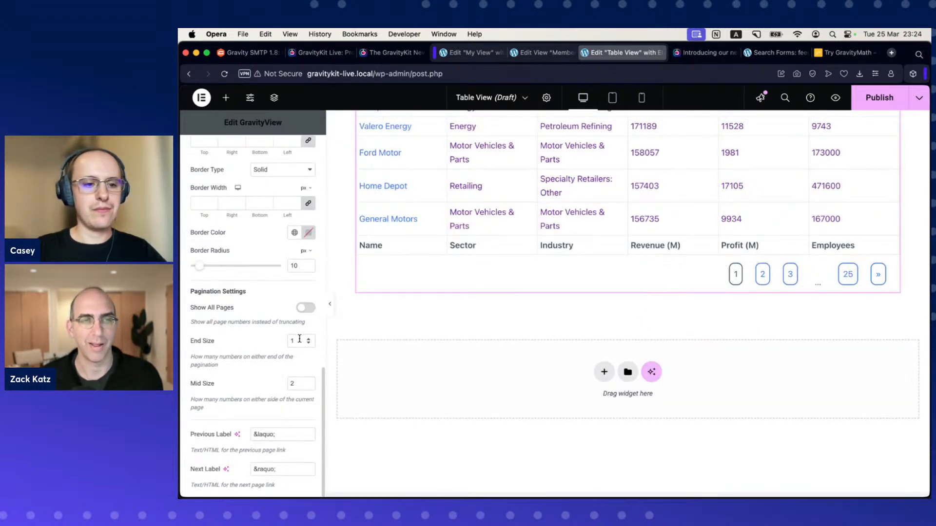
{"action": "left_click_drag", "start_coordinate": [299, 379], "coordinate": [281, 386]}
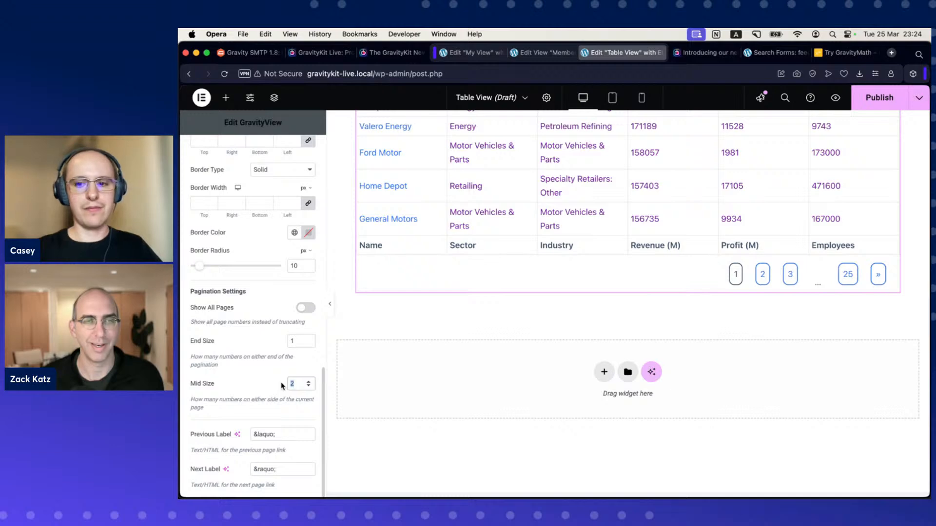
{"action": "type", "text": "5"}
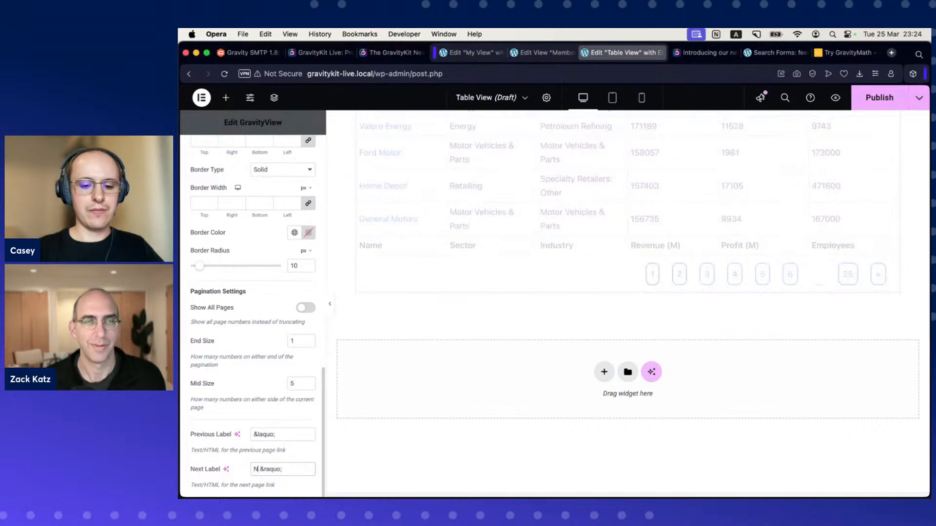
{"action": "type", "text": "Next"}
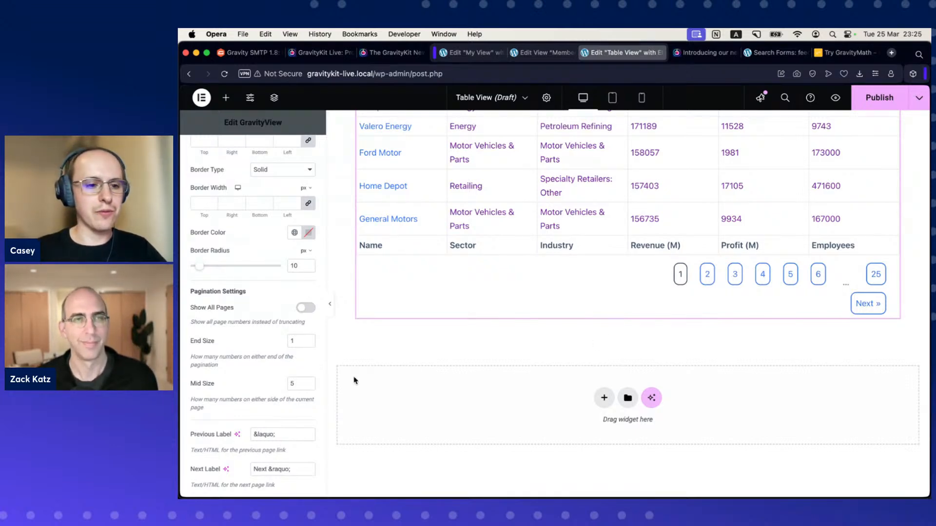
- Try a pagination End Size of 4 and settle on an End Size of 2
{"action": "left_click", "coordinate": [296, 343]}
{"action": "double_click", "coordinate": [291, 342]}
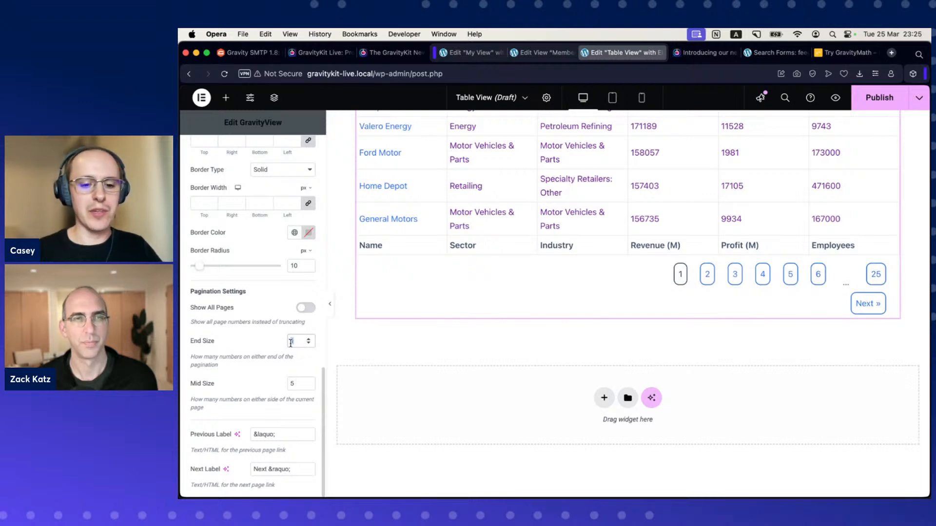
{"action": "type", "text": "4"}
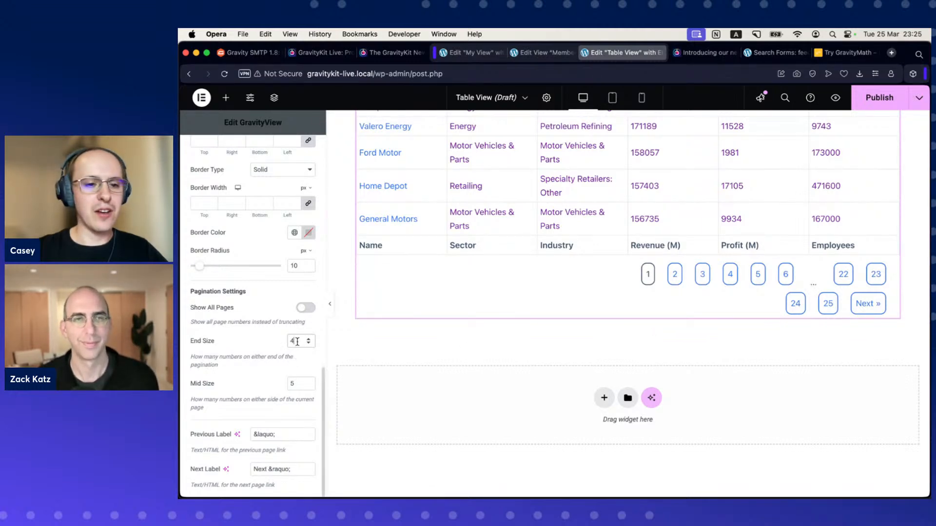
{"action": "left_click_drag", "start_coordinate": [296, 341], "coordinate": [284, 343]}
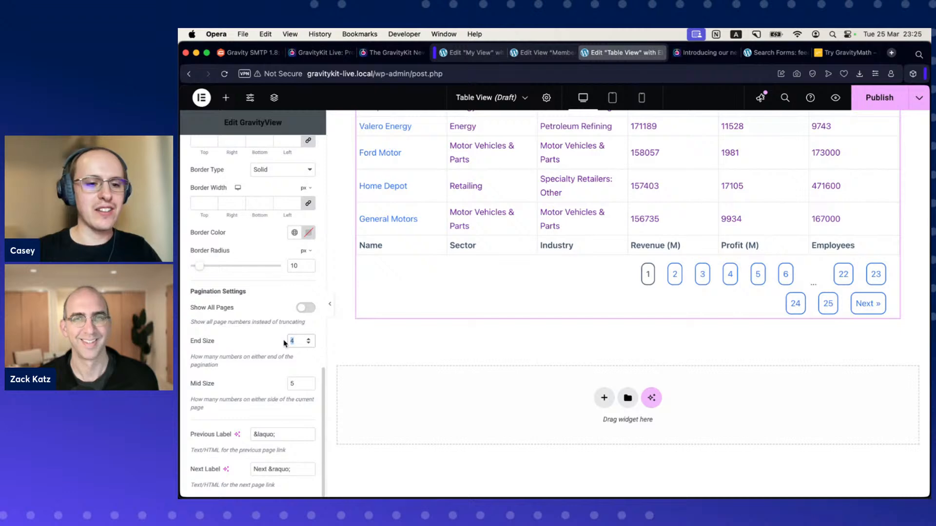
{"action": "type", "text": "2"}
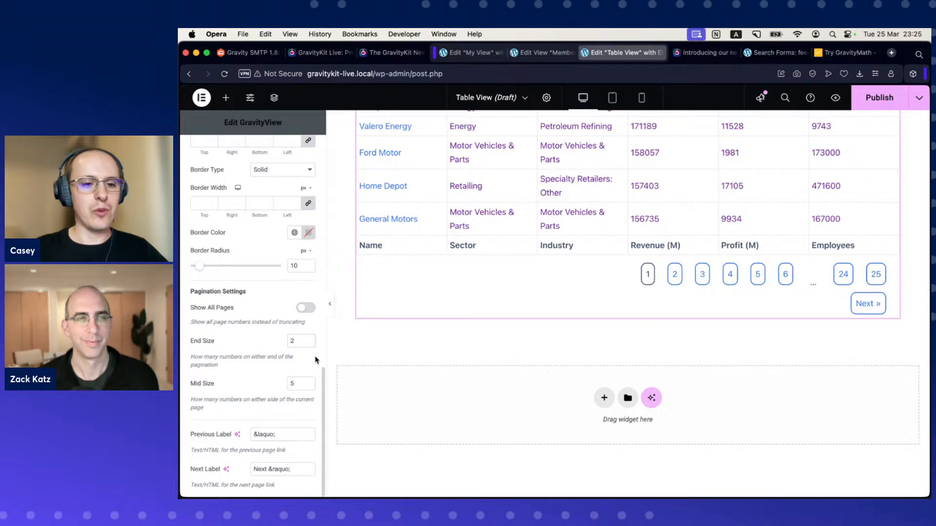
- Close the Pagination style settings and open the Table Rows style settings for Multiple Entries
{"action": "scroll", "coordinate": [363, 340], "scroll_direction": "up", "scroll_amount": 5}
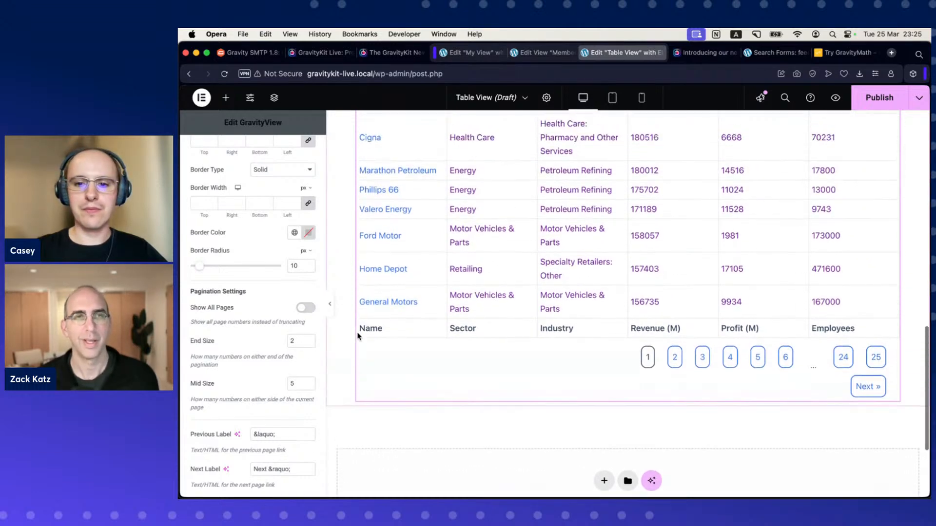
{"action": "scroll", "coordinate": [358, 336], "scroll_direction": "up", "scroll_amount": 15}
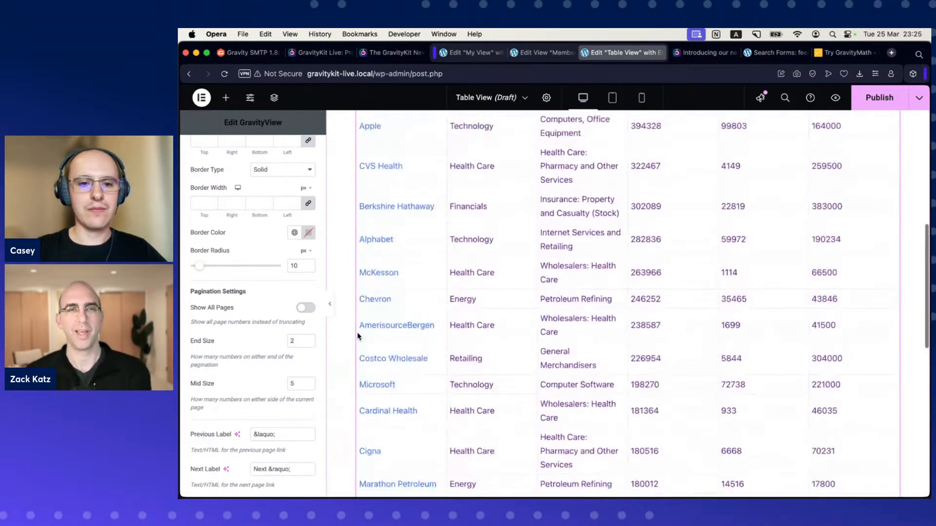
{"action": "scroll", "coordinate": [358, 336], "scroll_direction": "down", "scroll_amount": 3}
{"action": "scroll", "coordinate": [260, 248], "scroll_direction": "up", "scroll_amount": 10}
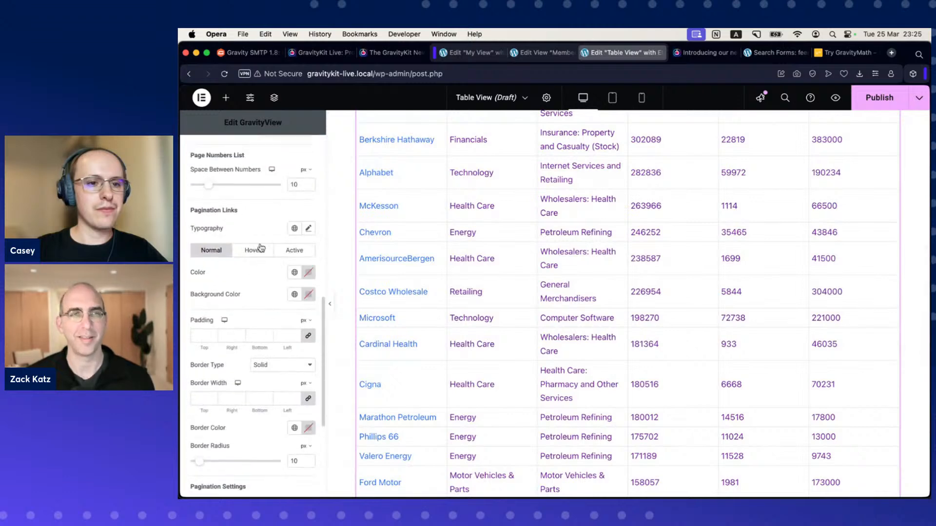
{"action": "scroll", "coordinate": [260, 248], "scroll_direction": "up", "scroll_amount": 5}
{"action": "left_click", "coordinate": [196, 268]}
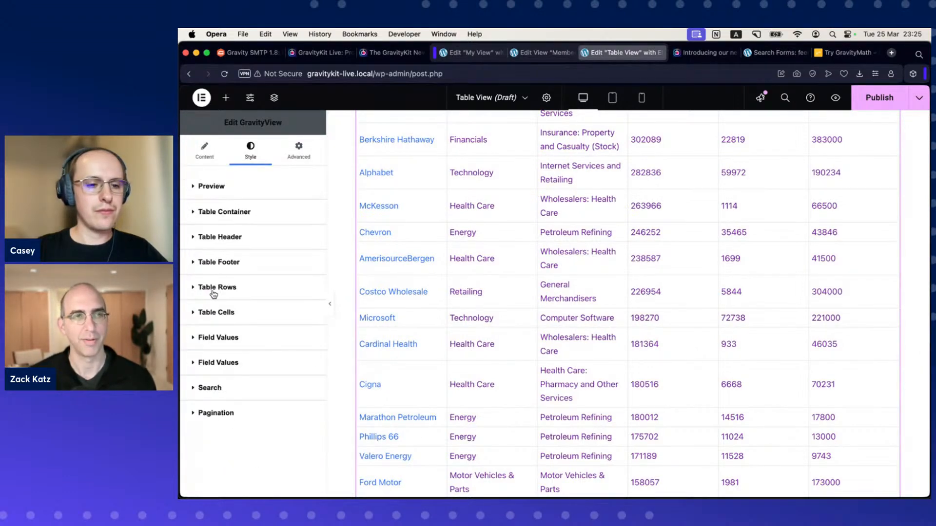
{"action": "left_click", "coordinate": [196, 291]}
{"action": "scroll", "coordinate": [261, 299], "scroll_direction": "down", "scroll_amount": 1}
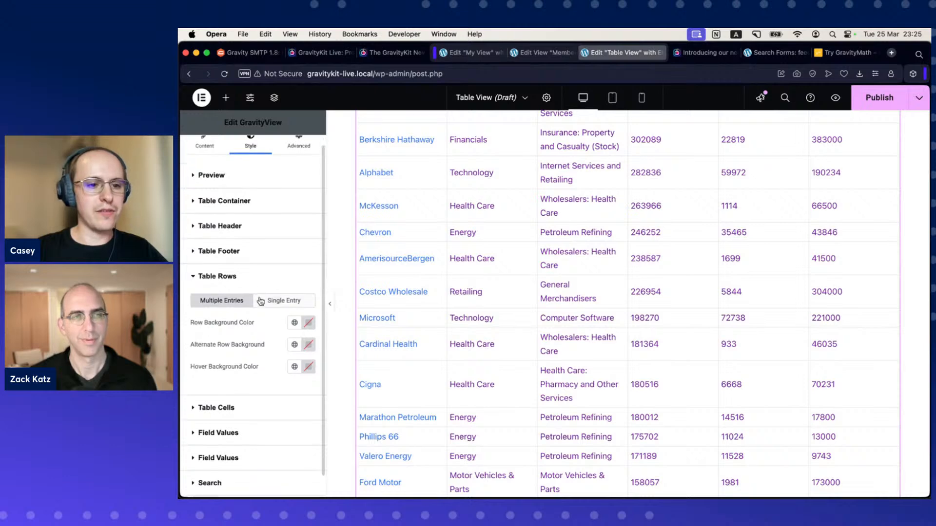
{"action": "scroll", "coordinate": [266, 302], "scroll_direction": "down", "scroll_amount": 1}
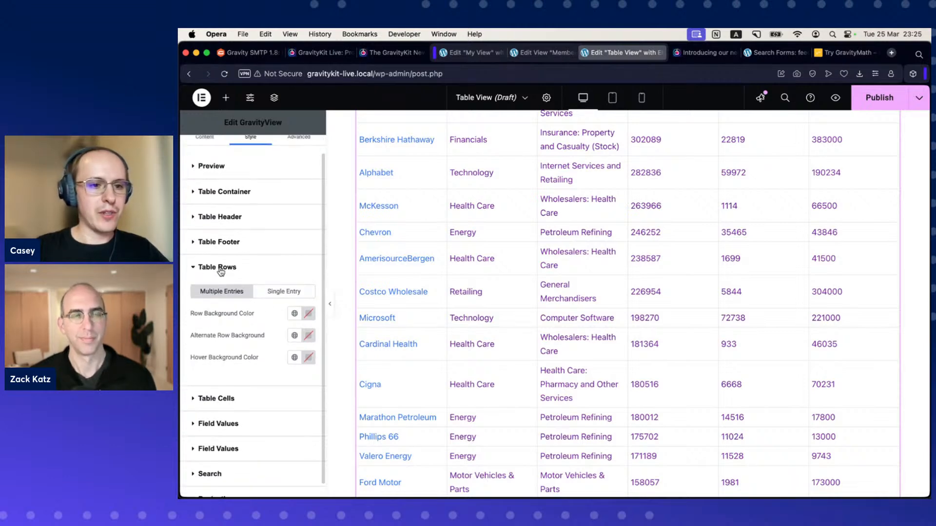
{"action": "scroll", "coordinate": [410, 349], "scroll_direction": "up", "scroll_amount": 3}
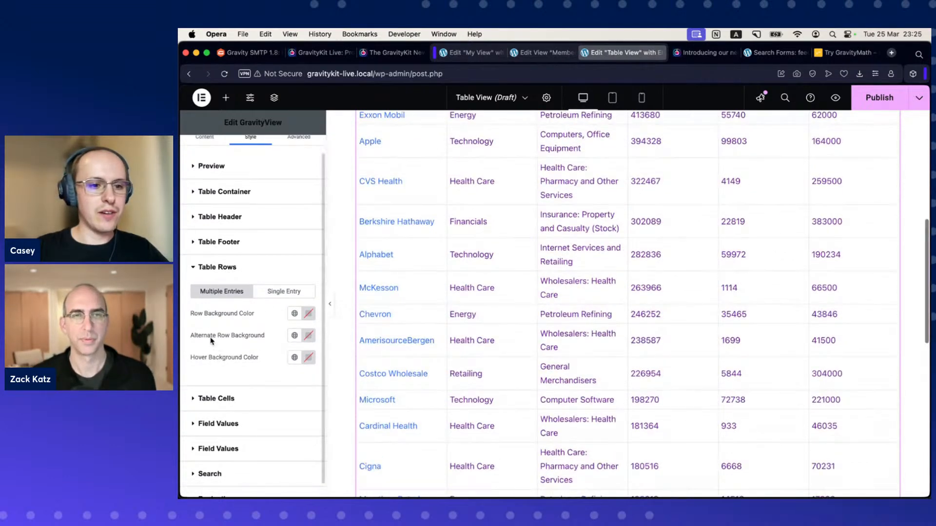
- Try the global Color 5 as the Alternate Row Background and check the table's rows
{"action": "left_click", "coordinate": [295, 336]}
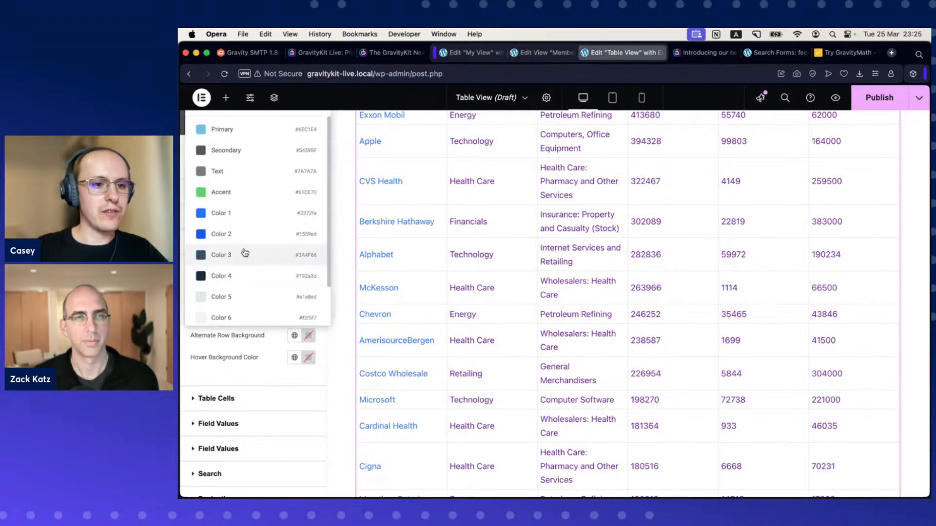
{"action": "left_click", "coordinate": [243, 299]}
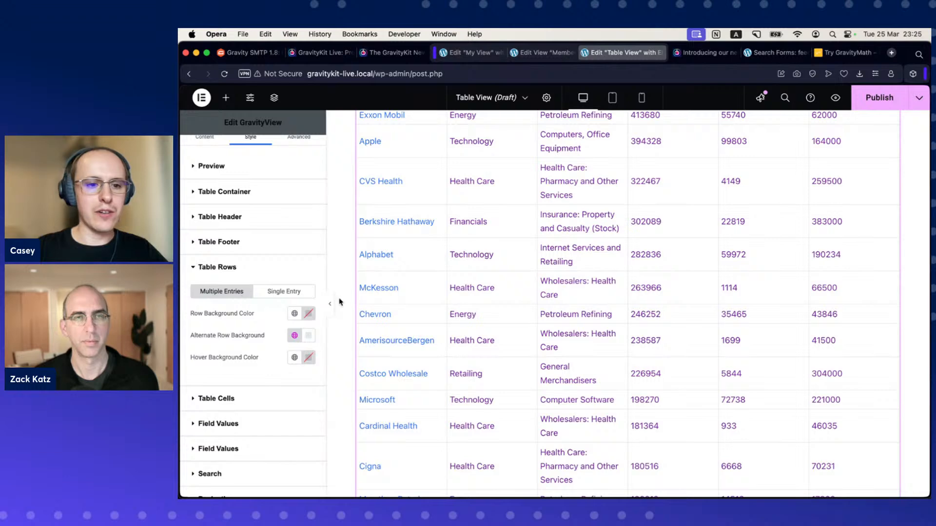
{"action": "scroll", "coordinate": [411, 306], "scroll_direction": "up", "scroll_amount": 4}
{"action": "scroll", "coordinate": [411, 306], "scroll_direction": "down", "scroll_amount": 6}
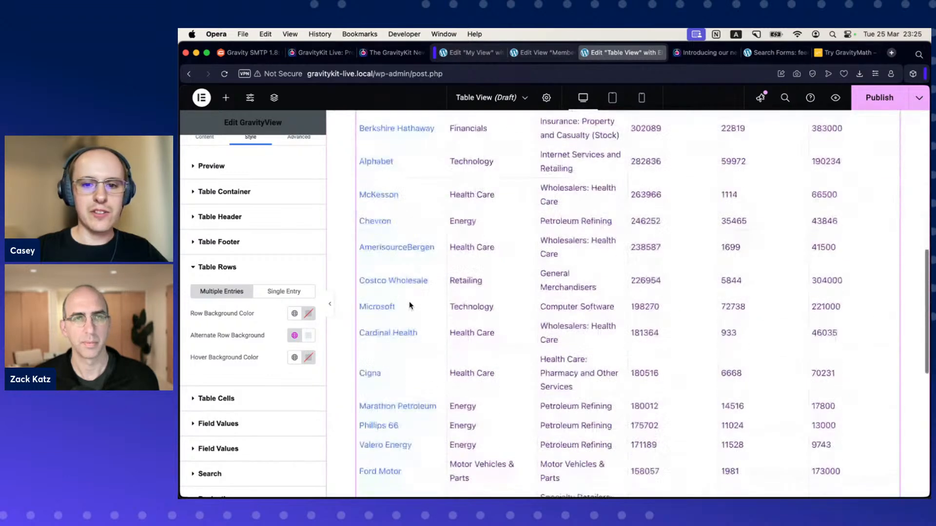
{"action": "scroll", "coordinate": [408, 306], "scroll_direction": "down", "scroll_amount": 3}
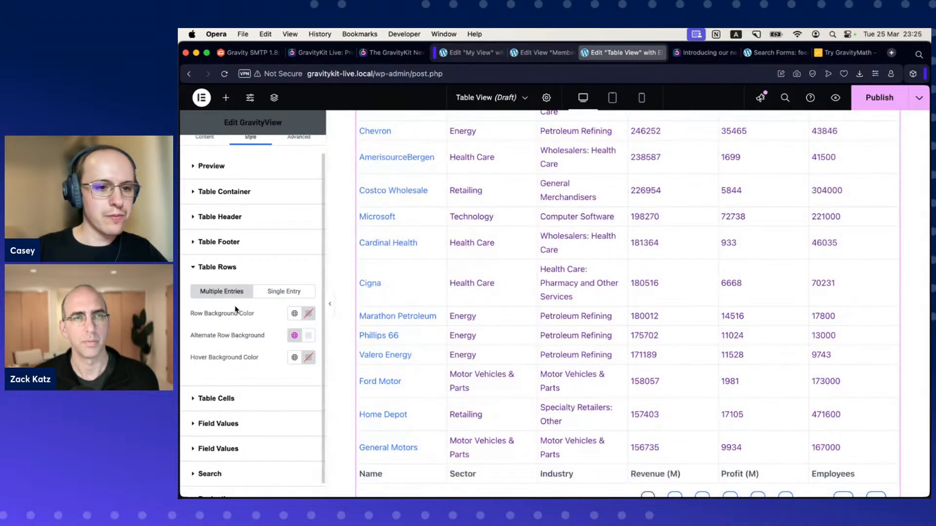
{"action": "scroll", "coordinate": [239, 317], "scroll_direction": "down", "scroll_amount": 1}
{"action": "scroll", "coordinate": [248, 330], "scroll_direction": "up", "scroll_amount": 2}
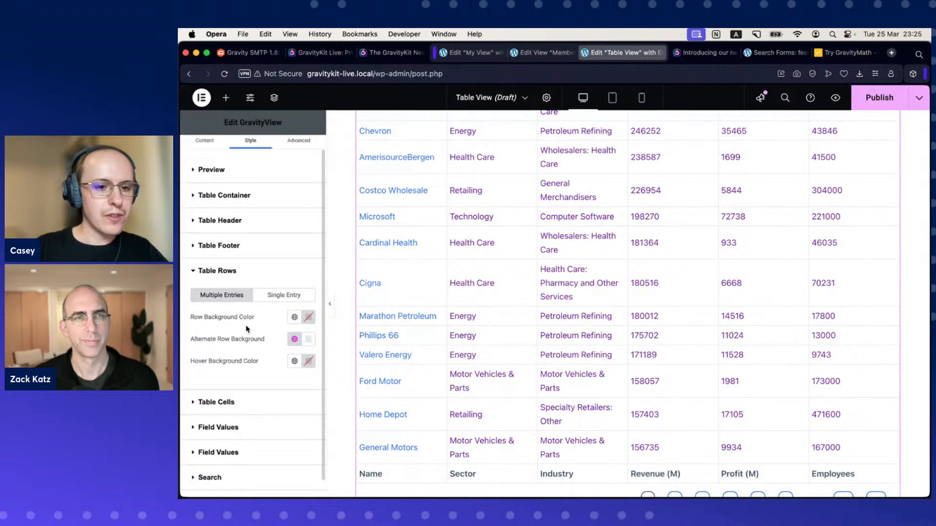
{"action": "scroll", "coordinate": [247, 330], "scroll_direction": "up", "scroll_amount": 1}
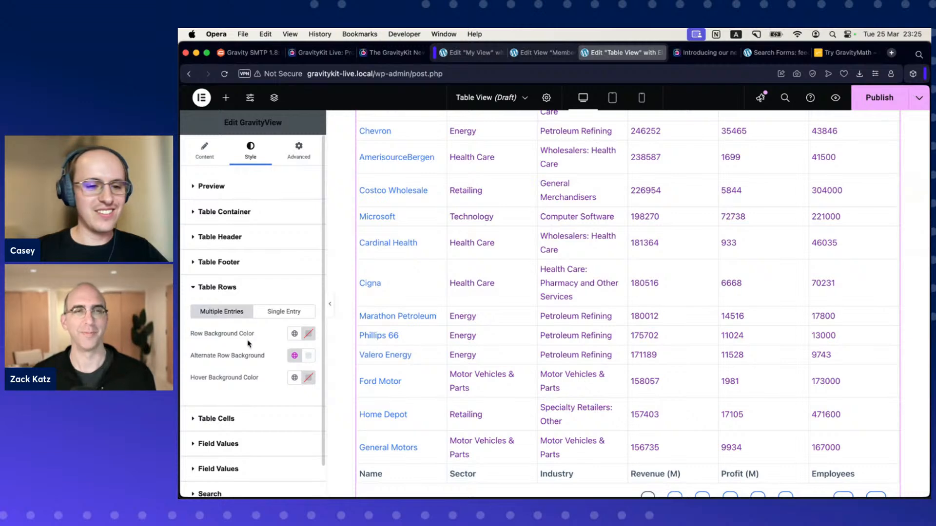
- Set the Alternate Row Background of the Multiple Entries table to the global Color 3
{"action": "scroll", "coordinate": [273, 347], "scroll_direction": "down", "scroll_amount": 1}
{"action": "left_click", "coordinate": [294, 339]}
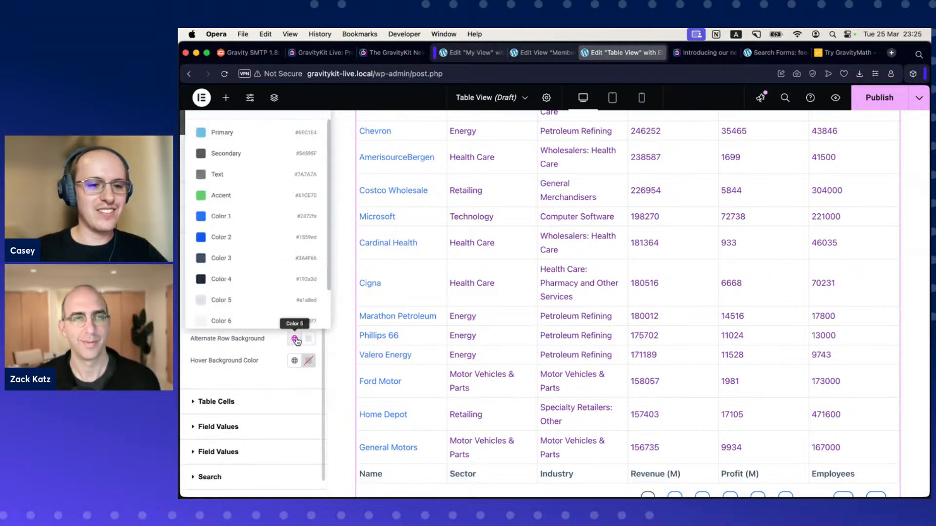
{"action": "left_click", "coordinate": [243, 258]}
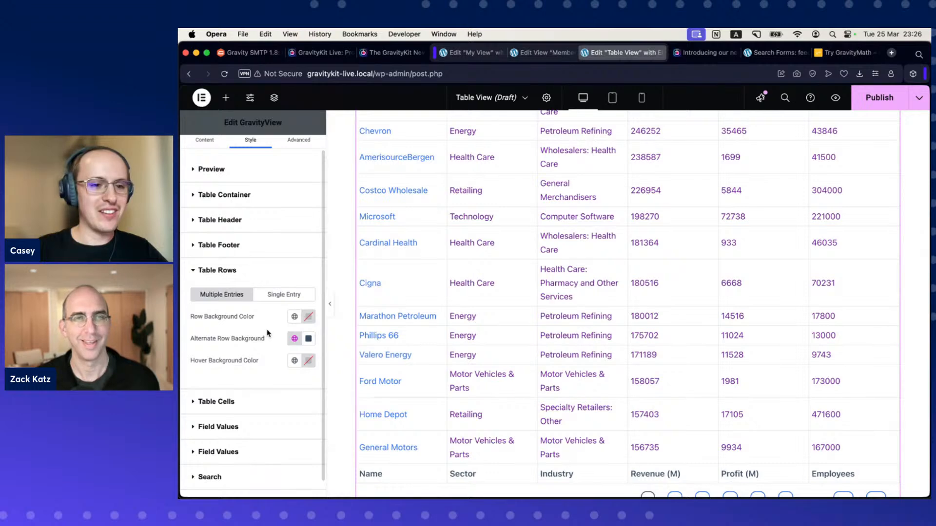
{"action": "scroll", "coordinate": [267, 334], "scroll_direction": "down", "scroll_amount": 1}
{"action": "scroll", "coordinate": [268, 334], "scroll_direction": "up", "scroll_amount": 2}
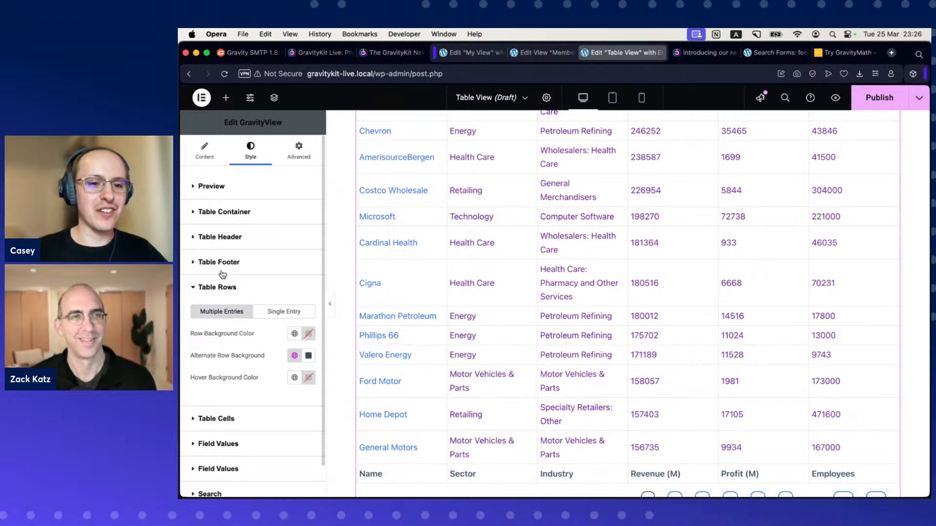
- Review the Table Footer style options, return to the Table Rows settings, and check the row backgrounds up to the table's header
{"action": "left_click", "coordinate": [200, 264]}
{"action": "scroll", "coordinate": [238, 292], "scroll_direction": "down", "scroll_amount": 2}
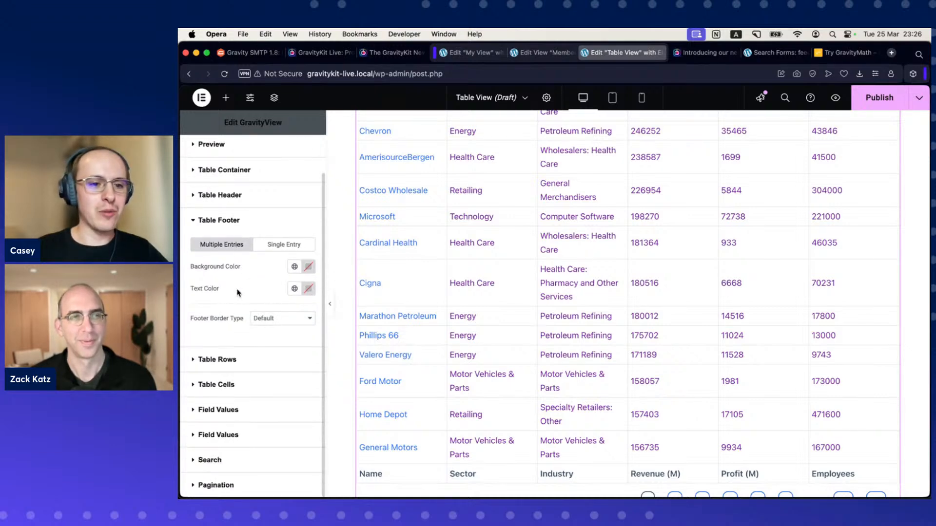
{"action": "left_click", "coordinate": [195, 359]}
{"action": "scroll", "coordinate": [238, 346], "scroll_direction": "down", "scroll_amount": 1}
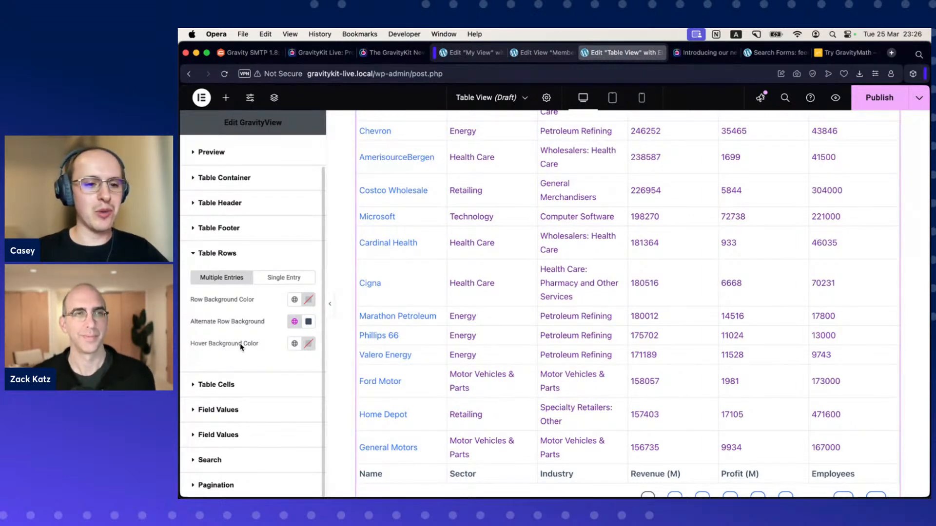
{"action": "scroll", "coordinate": [386, 338], "scroll_direction": "up", "scroll_amount": 1}
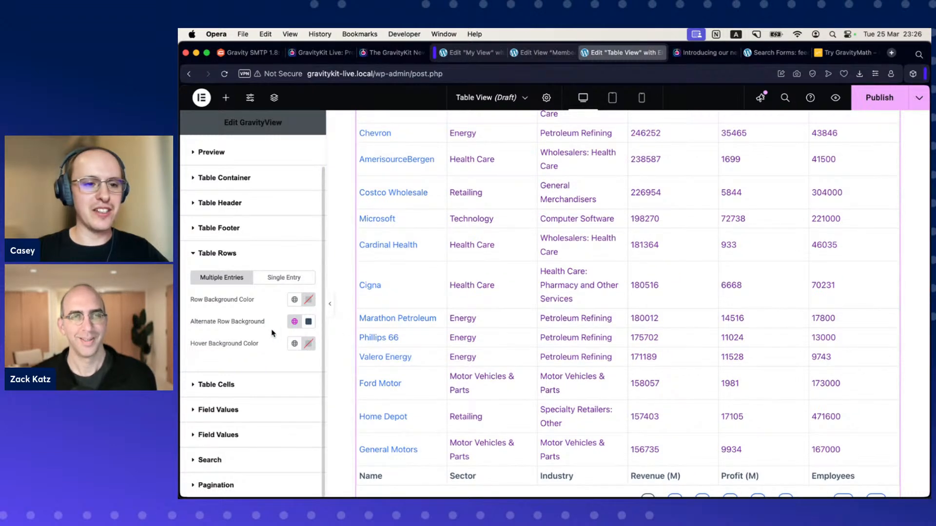
{"action": "scroll", "coordinate": [271, 330], "scroll_direction": "up", "scroll_amount": 2}
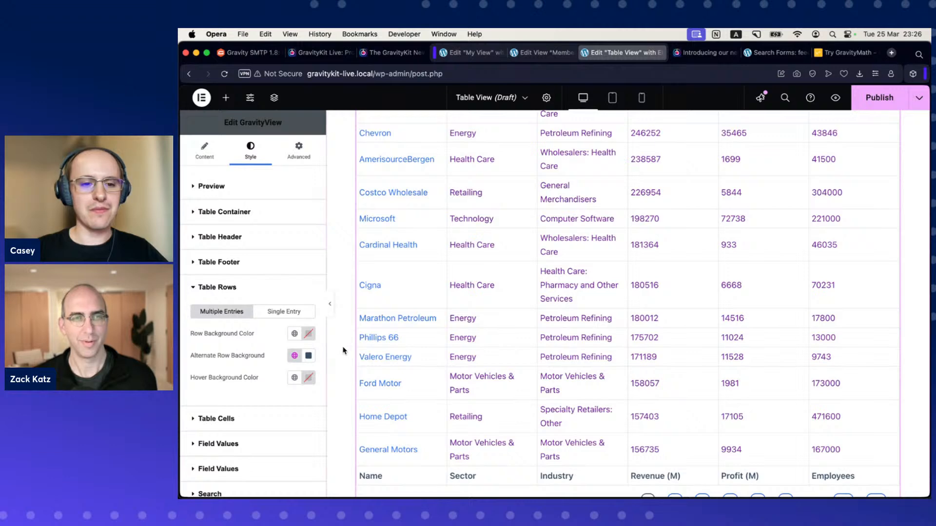
{"action": "scroll", "coordinate": [344, 351], "scroll_direction": "up", "scroll_amount": 5}
{"action": "scroll", "coordinate": [344, 351], "scroll_direction": "up", "scroll_amount": 5}
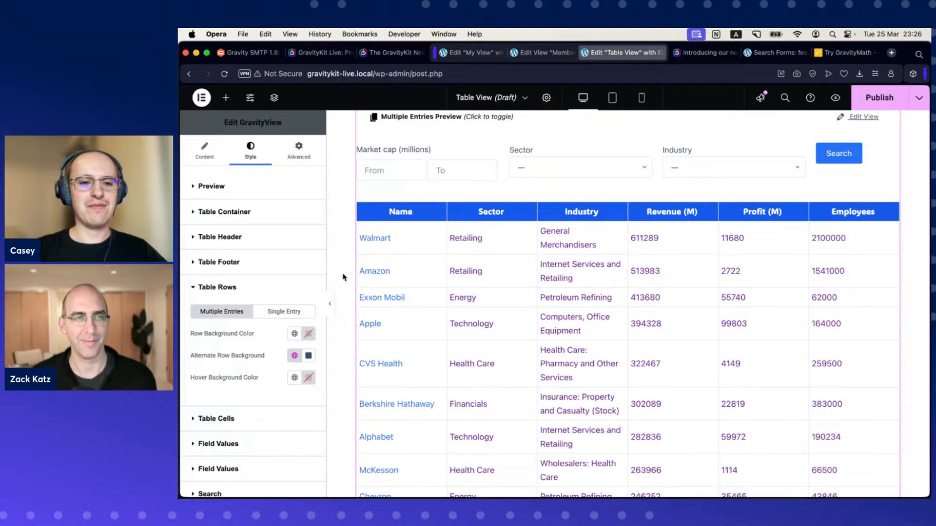
{"action": "scroll", "coordinate": [344, 277], "scroll_direction": "up", "scroll_amount": 1}
{"action": "scroll", "coordinate": [344, 277], "scroll_direction": "up", "scroll_amount": 1}
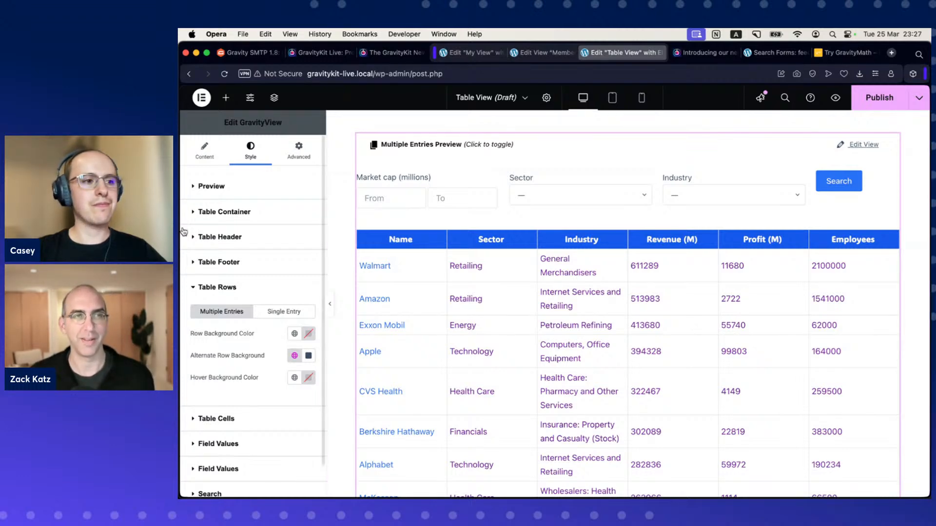
- Give the Multiple Entries table cells a Solid border with a width of 2 px on all sides
{"action": "mouse_move", "coordinate": [179, 228]}
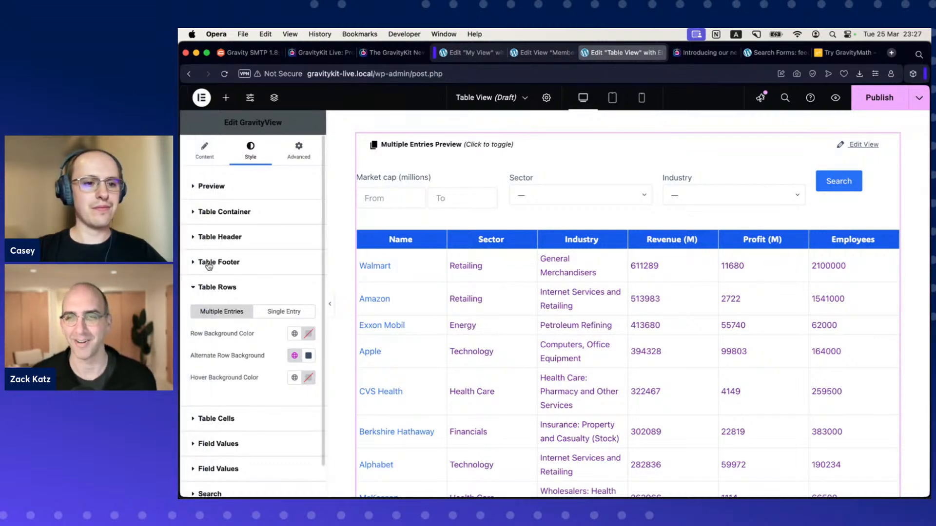
{"action": "scroll", "coordinate": [215, 347], "scroll_direction": "down", "scroll_amount": 2}
{"action": "left_click", "coordinate": [200, 385]}
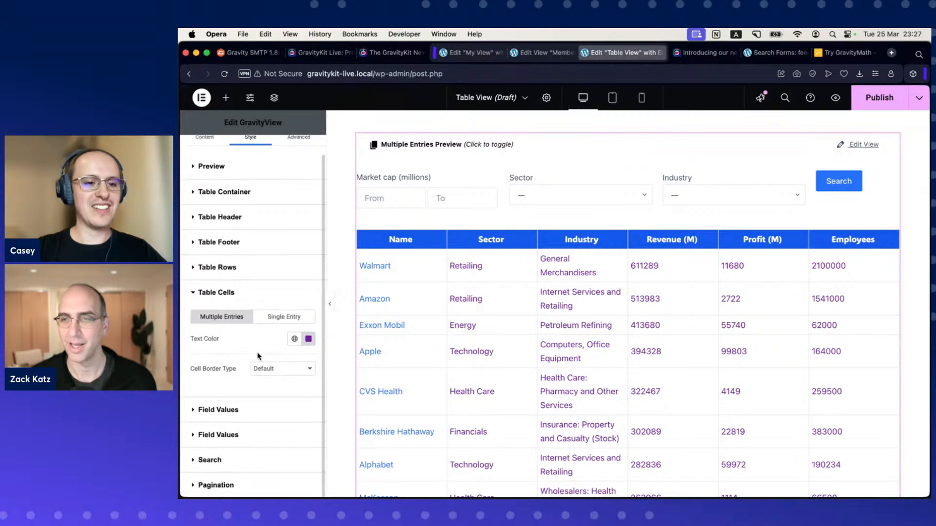
{"action": "left_click", "coordinate": [288, 373]}
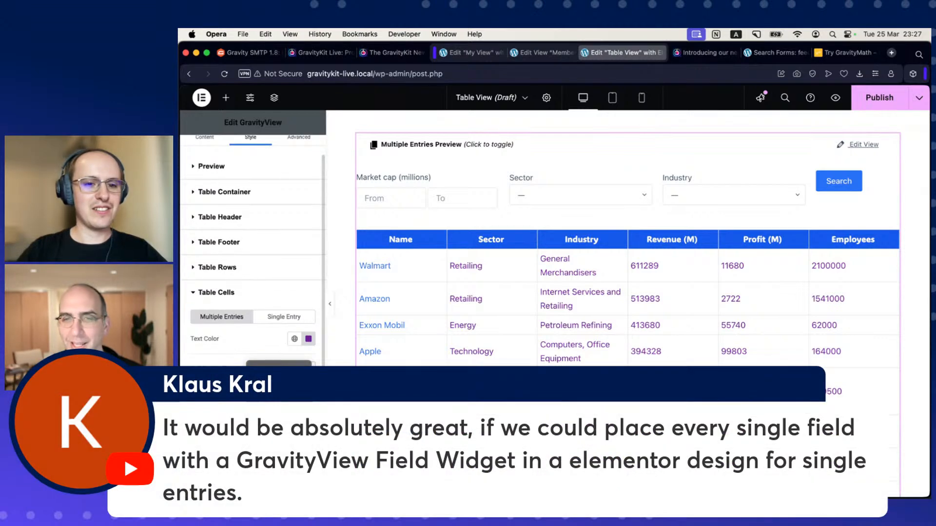
{"action": "left_click", "coordinate": [276, 391]}
{"action": "scroll", "coordinate": [213, 316], "scroll_direction": "down", "scroll_amount": 3}
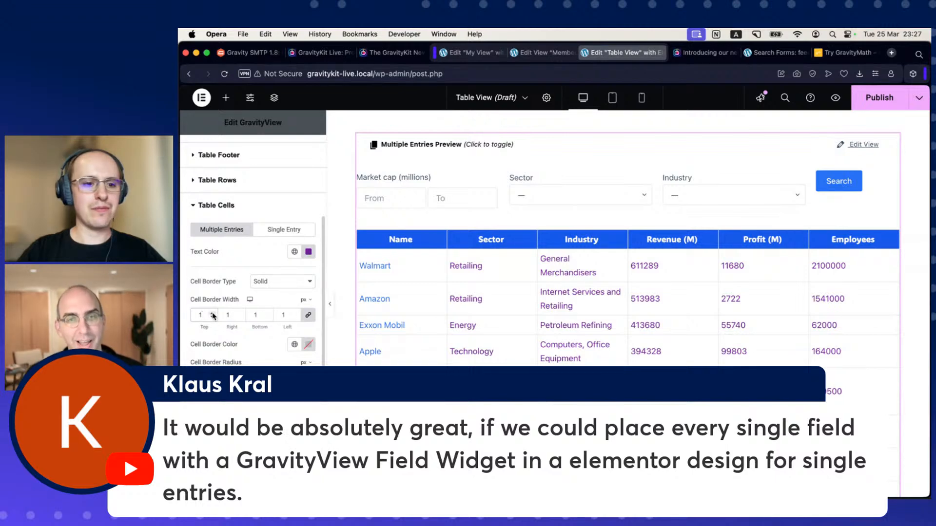
{"action": "left_click", "coordinate": [213, 314]}
{"action": "left_click", "coordinate": [213, 314]}
{"action": "left_click", "coordinate": [213, 317]}
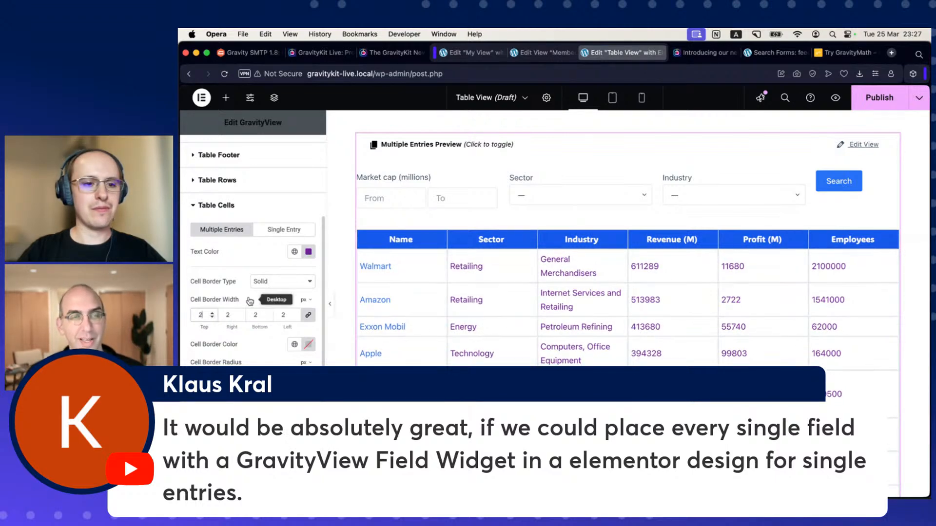
- Set the cell border color to the global Color 3 and the cell border width to 1 px on all sides
{"action": "scroll", "coordinate": [284, 335], "scroll_direction": "down", "scroll_amount": 1}
{"action": "left_click", "coordinate": [295, 335]}
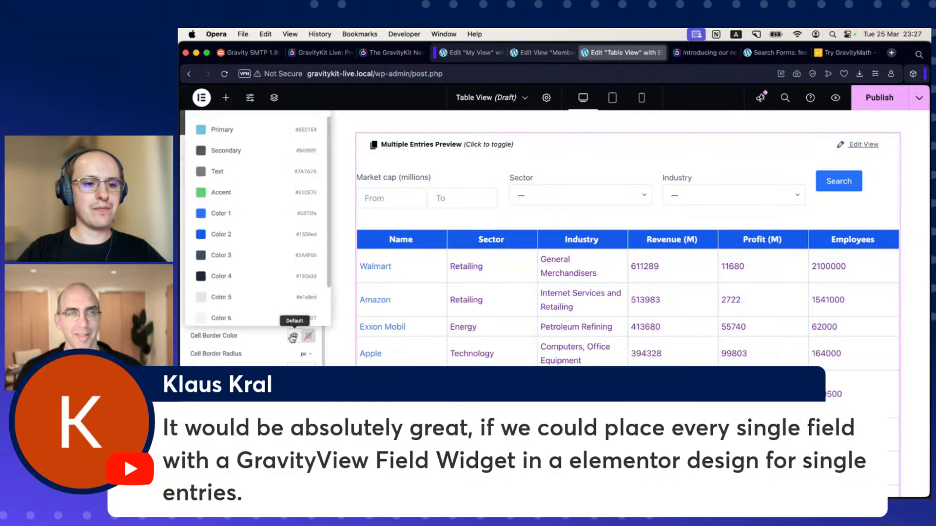
{"action": "left_click", "coordinate": [261, 259]}
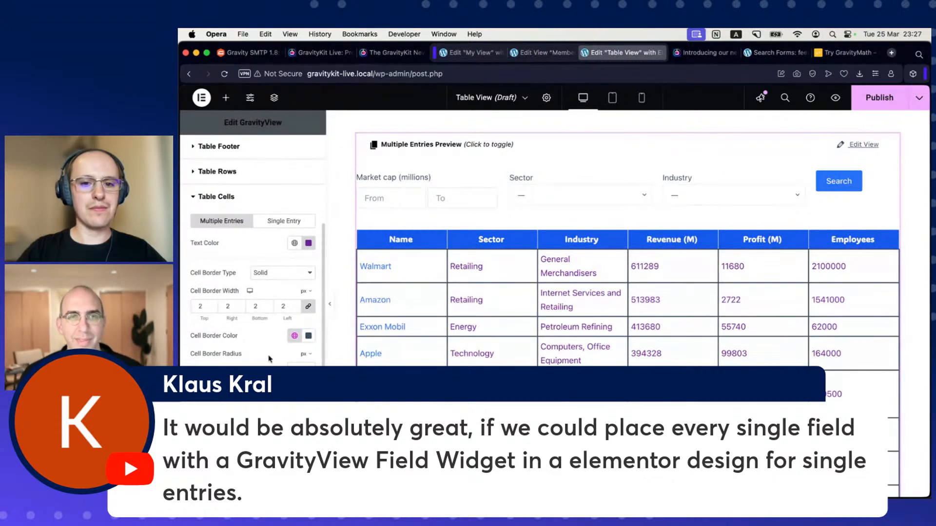
{"action": "scroll", "coordinate": [390, 349], "scroll_direction": "down", "scroll_amount": 3}
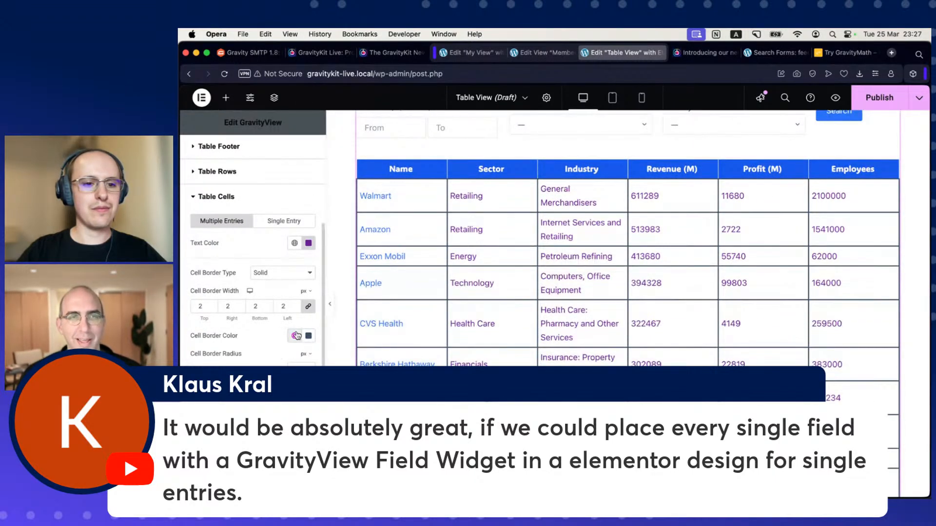
{"action": "left_click", "coordinate": [295, 309]}
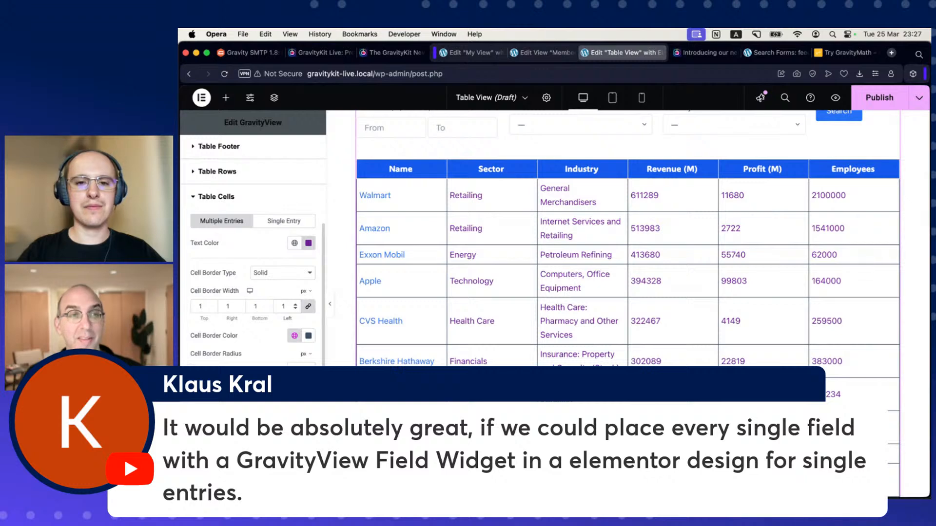
- Check the bordered Multiple Entries table in the preview and collapse the Table Cells style settings
{"action": "scroll", "coordinate": [628, 244], "scroll_direction": "up", "scroll_amount": 2}
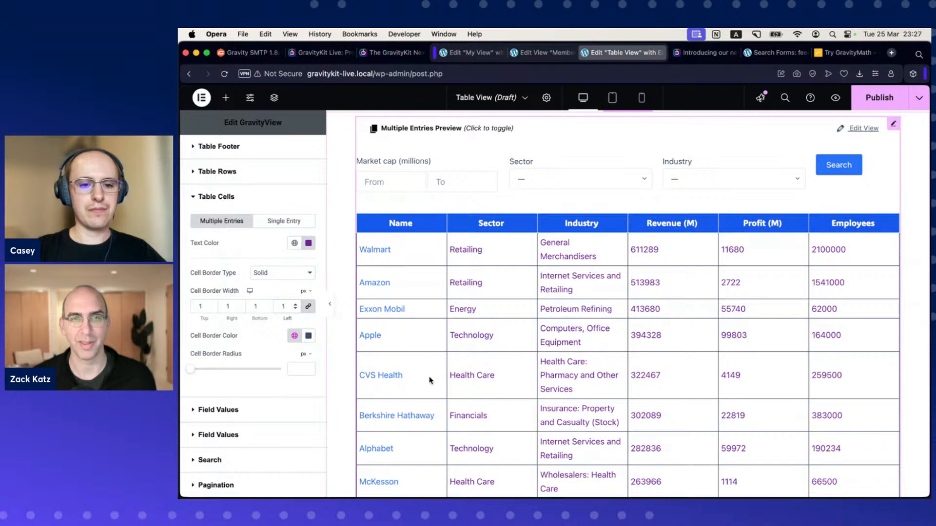
{"action": "scroll", "coordinate": [361, 371], "scroll_direction": "down", "scroll_amount": 1}
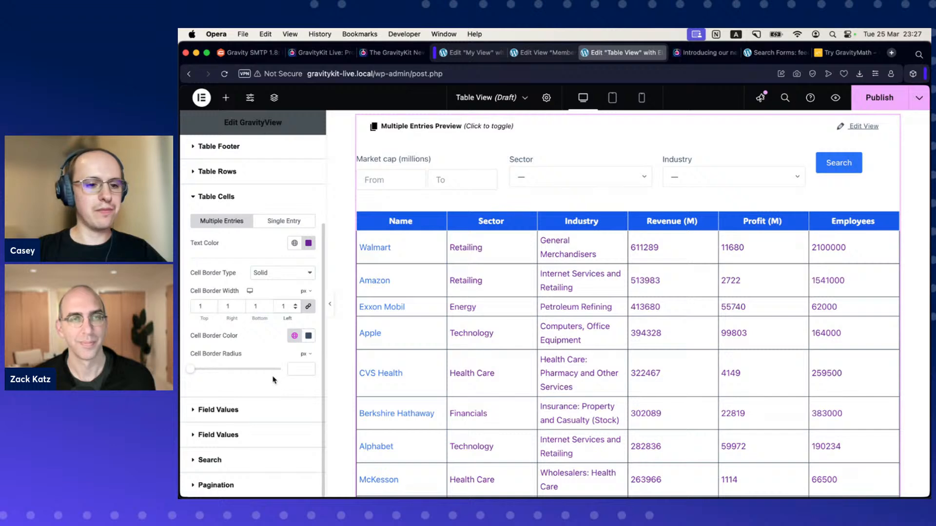
{"action": "scroll", "coordinate": [271, 390], "scroll_direction": "up", "scroll_amount": 1}
{"action": "scroll", "coordinate": [253, 342], "scroll_direction": "up", "scroll_amount": 3}
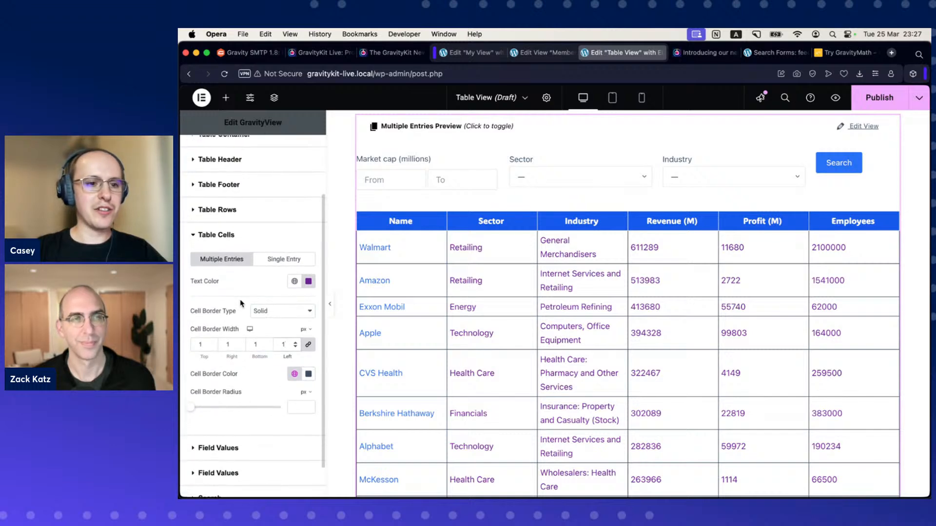
{"action": "left_click", "coordinate": [194, 237]}
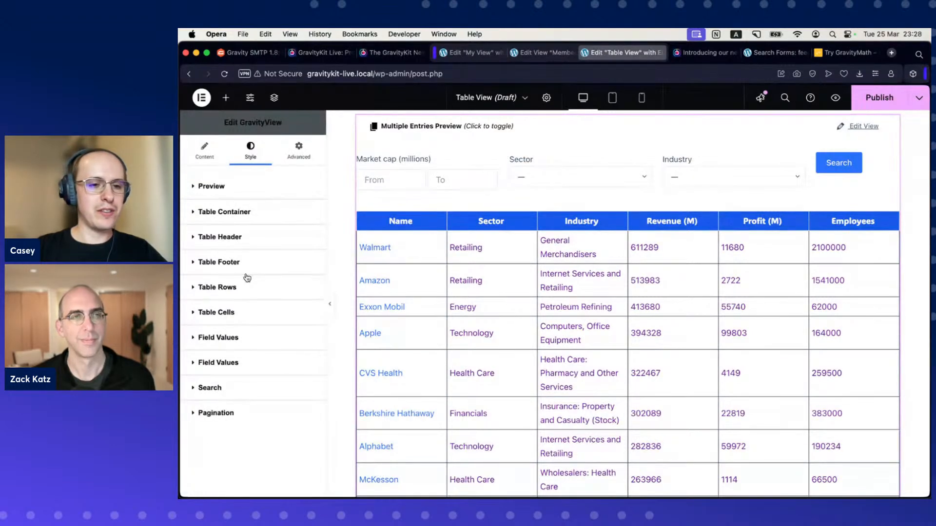
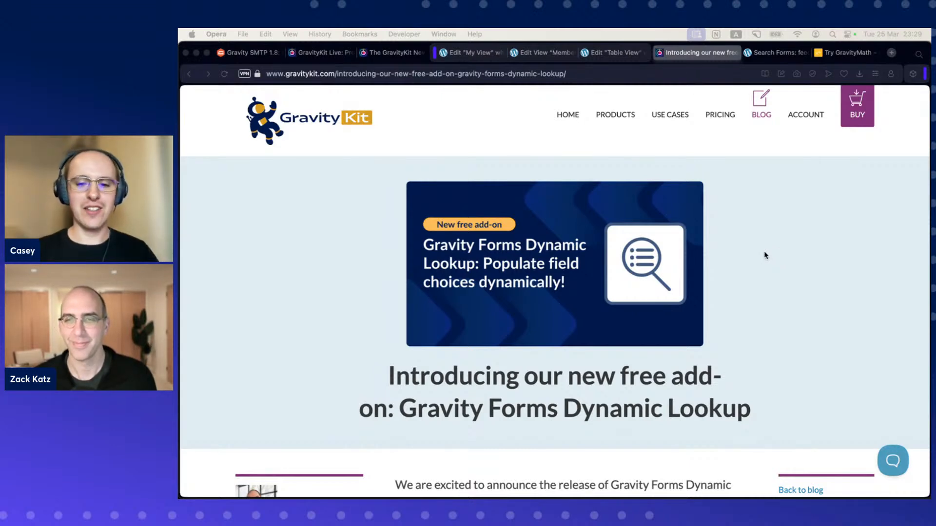
- Read through the Gravity Forms Dynamic Lookup announcement, from its introduction to the source of choices settings, and return to its beginning
{"action": "scroll", "coordinate": [751, 274], "scroll_direction": "down", "scroll_amount": 3}
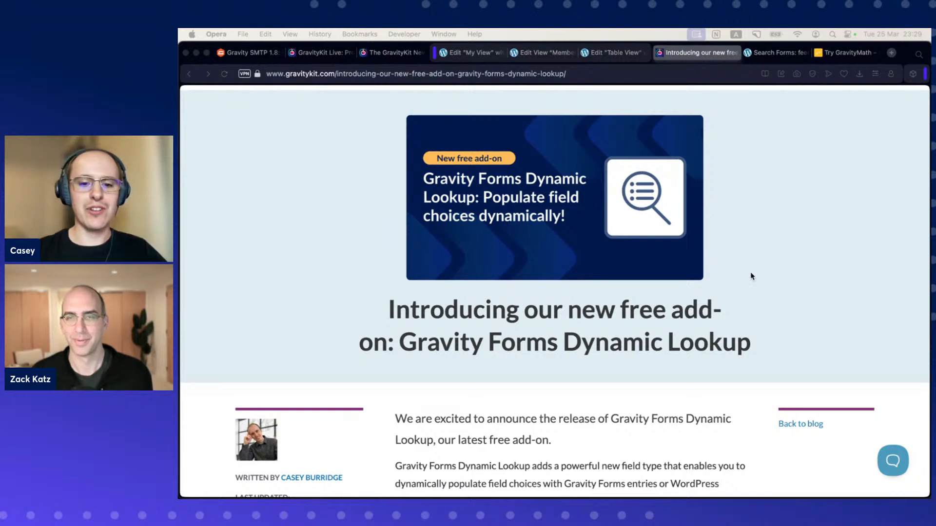
{"action": "scroll", "coordinate": [751, 276], "scroll_direction": "down", "scroll_amount": 1}
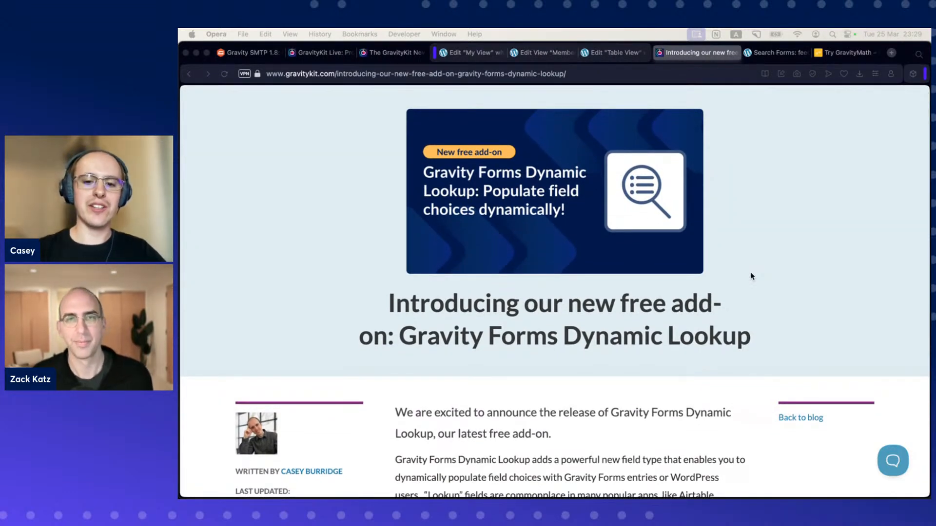
{"action": "scroll", "coordinate": [751, 276], "scroll_direction": "down", "scroll_amount": 1}
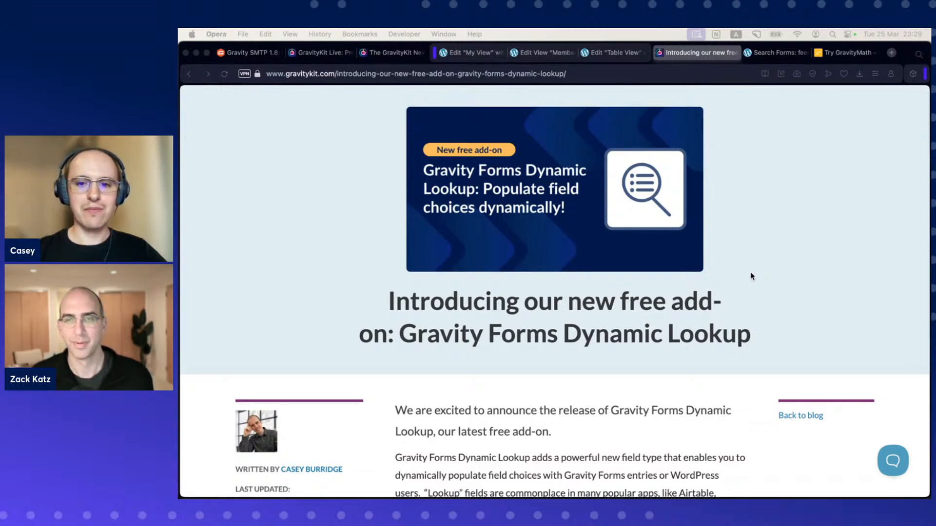
{"action": "scroll", "coordinate": [751, 276], "scroll_direction": "down", "scroll_amount": 3}
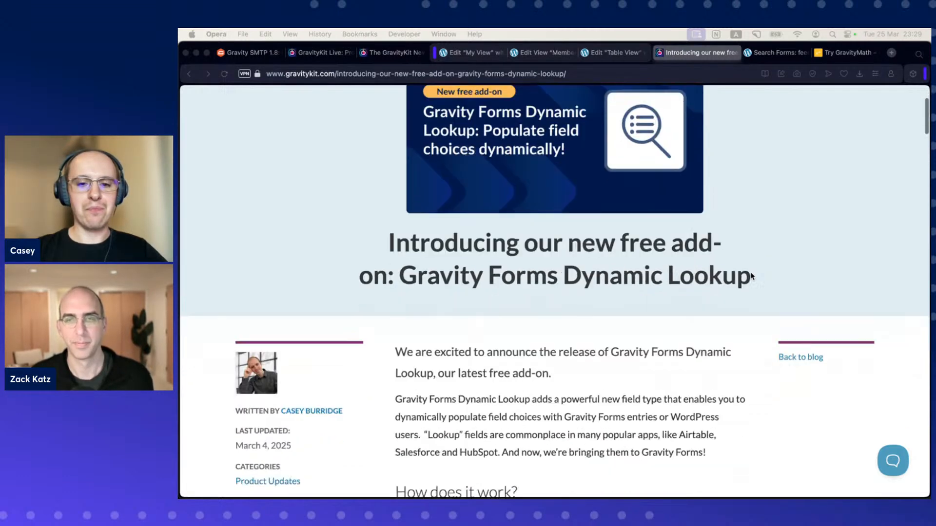
{"action": "scroll", "coordinate": [752, 276], "scroll_direction": "up", "scroll_amount": 4}
{"action": "scroll", "coordinate": [751, 276], "scroll_direction": "up", "scroll_amount": 1}
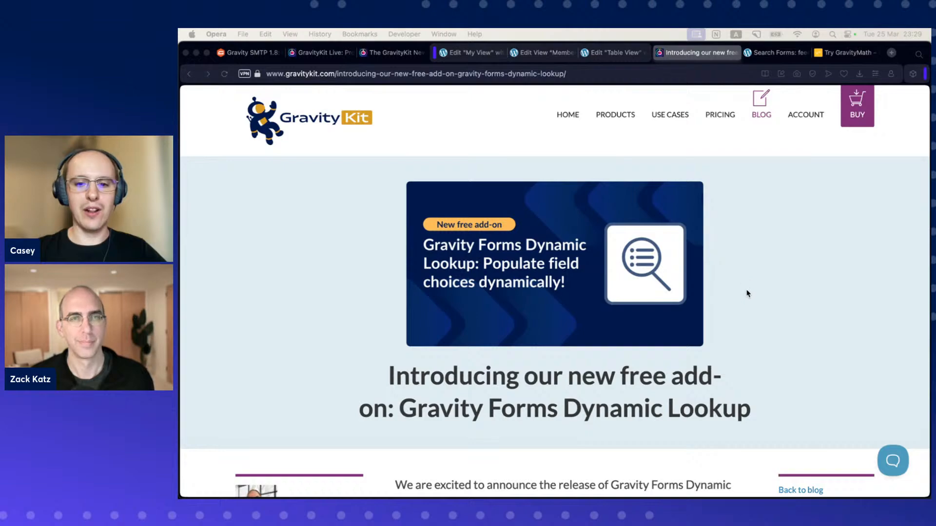
{"action": "scroll", "coordinate": [741, 294], "scroll_direction": "down", "scroll_amount": 6}
{"action": "left_click_drag", "start_coordinate": [927, 152], "coordinate": [914, 125]}
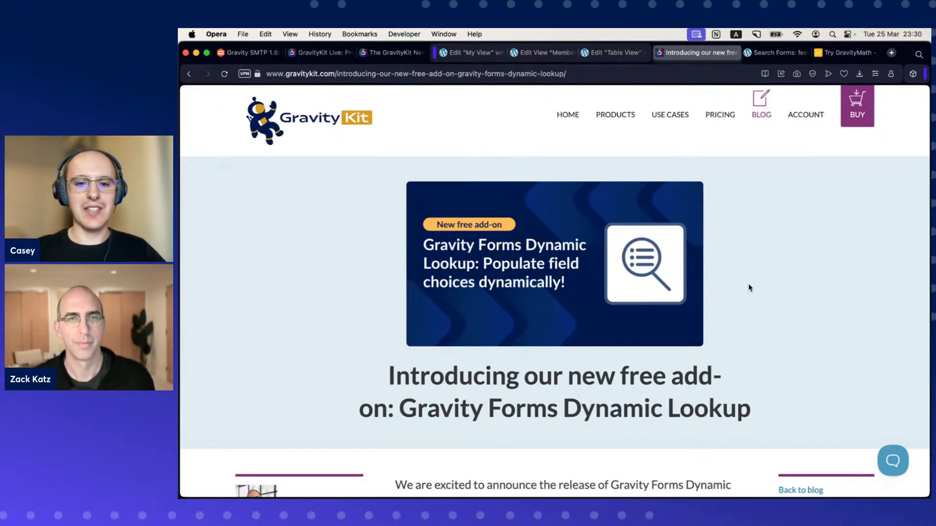
{"action": "scroll", "coordinate": [750, 289], "scroll_direction": "down", "scroll_amount": 8}
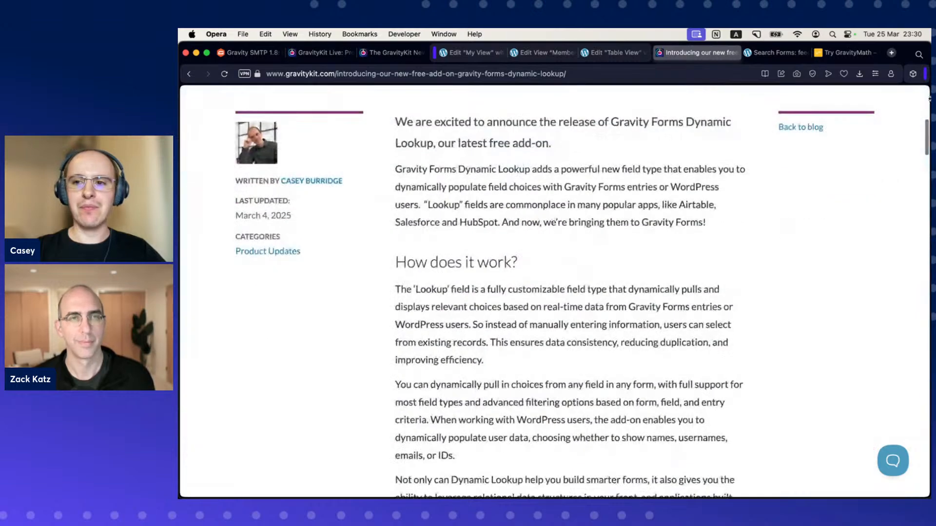
{"action": "left_click_drag", "start_coordinate": [928, 129], "coordinate": [927, 236]}
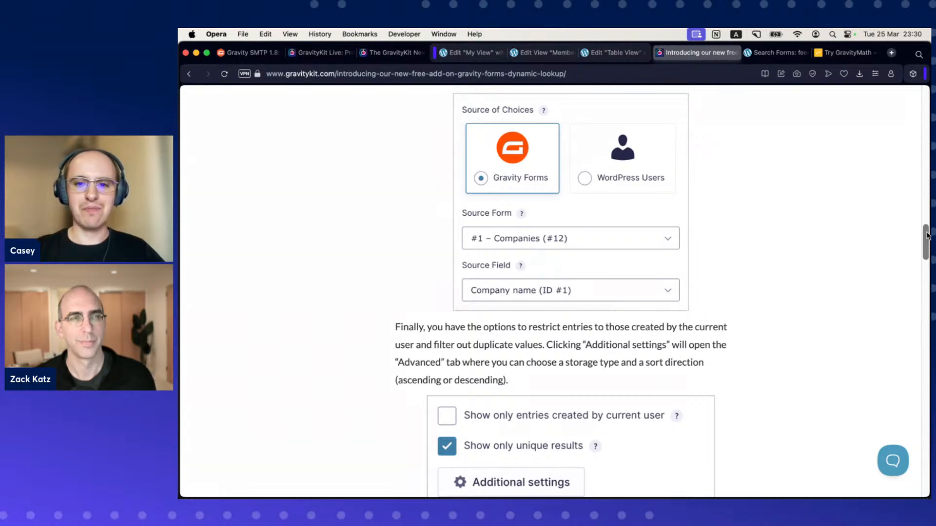
{"action": "left_click_drag", "start_coordinate": [927, 237], "coordinate": [925, 90]}
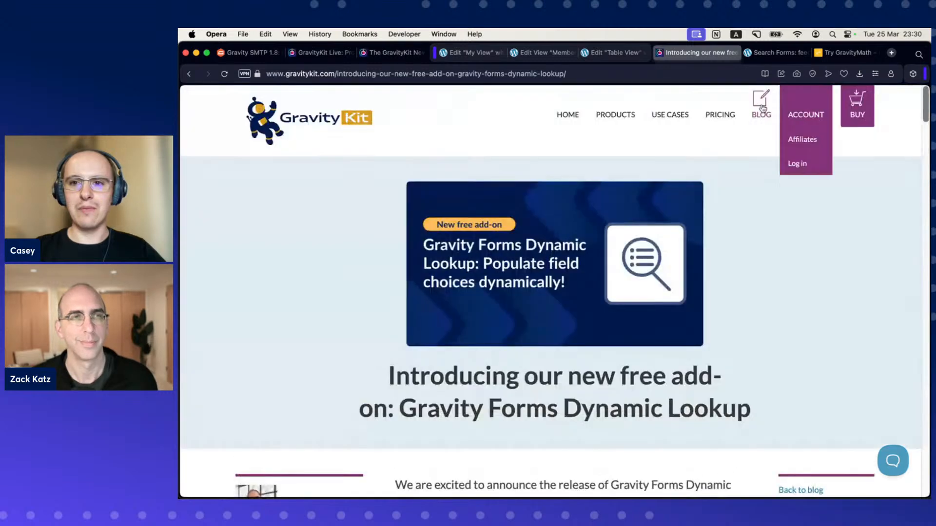
- Open the Feedback form in the Gravity Forms editor and add a Lookup field between the Name and Comments fields
{"action": "left_click", "coordinate": [778, 53]}
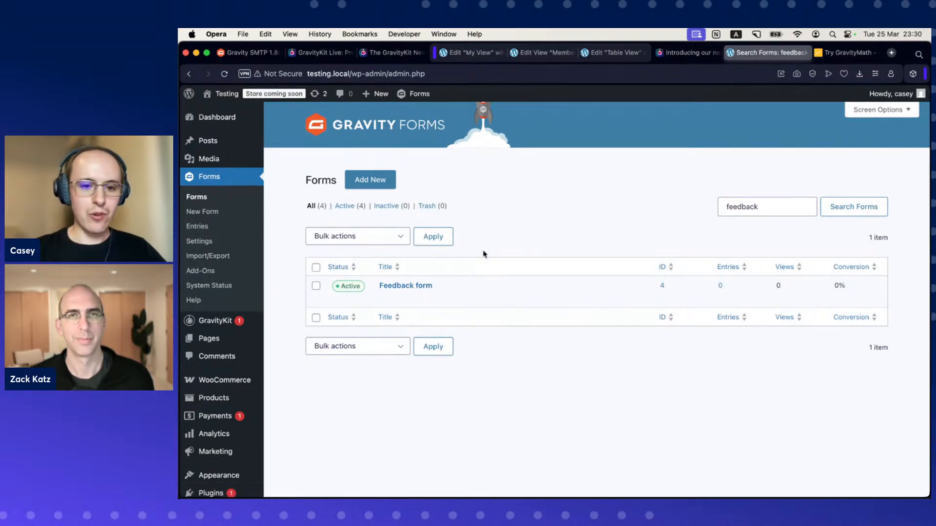
{"action": "left_click", "coordinate": [385, 300]}
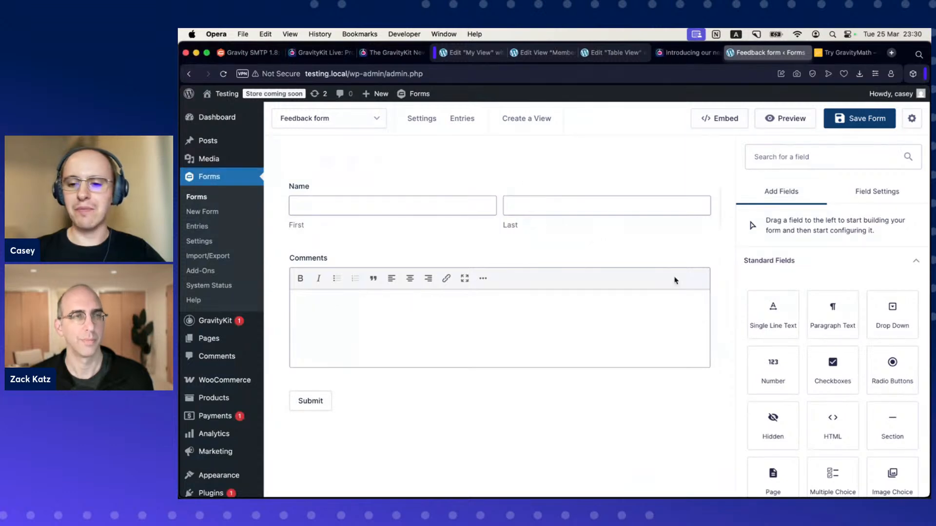
{"action": "scroll", "coordinate": [819, 308], "scroll_direction": "down", "scroll_amount": 3}
{"action": "scroll", "coordinate": [818, 306], "scroll_direction": "down", "scroll_amount": 8}
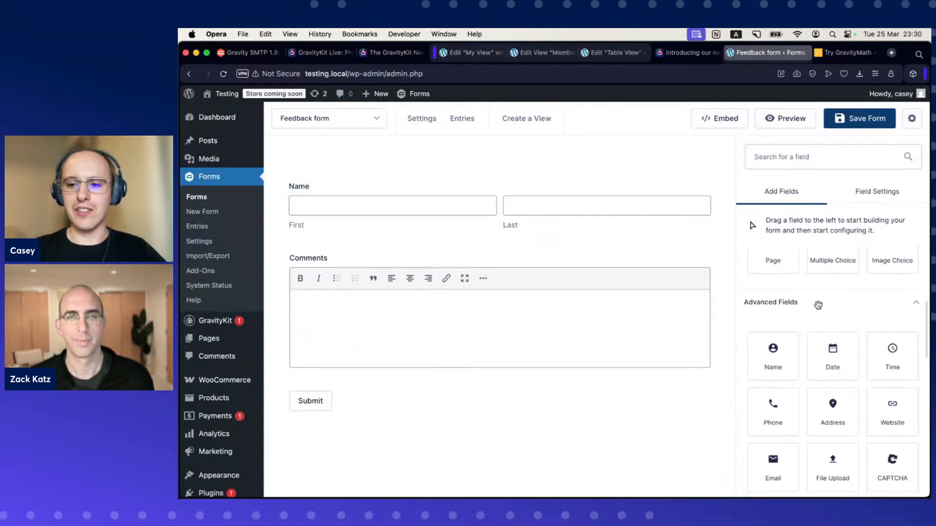
{"action": "scroll", "coordinate": [818, 305], "scroll_direction": "down", "scroll_amount": 2}
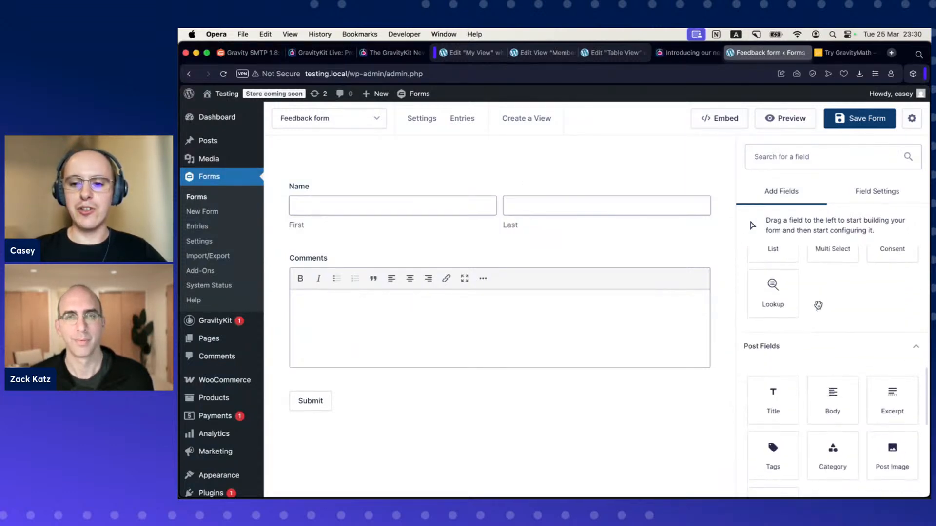
{"action": "left_click_drag", "start_coordinate": [775, 299], "coordinate": [637, 316]}
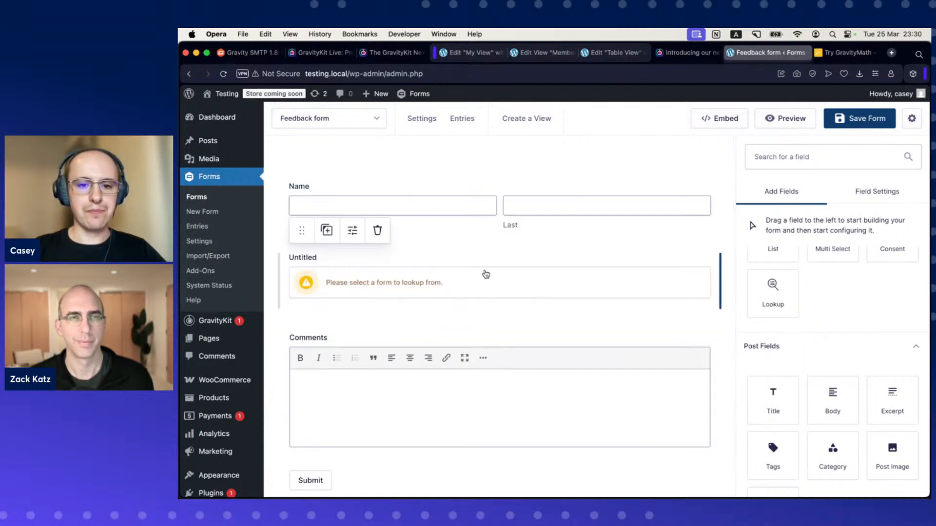
- Set the Lookup field's source of choices to WordPress Posts and its input type to Radio Buttons
{"action": "left_click", "coordinate": [485, 274]}
{"action": "scroll", "coordinate": [862, 318], "scroll_direction": "up", "scroll_amount": 1}
{"action": "scroll", "coordinate": [860, 318], "scroll_direction": "up", "scroll_amount": 3}
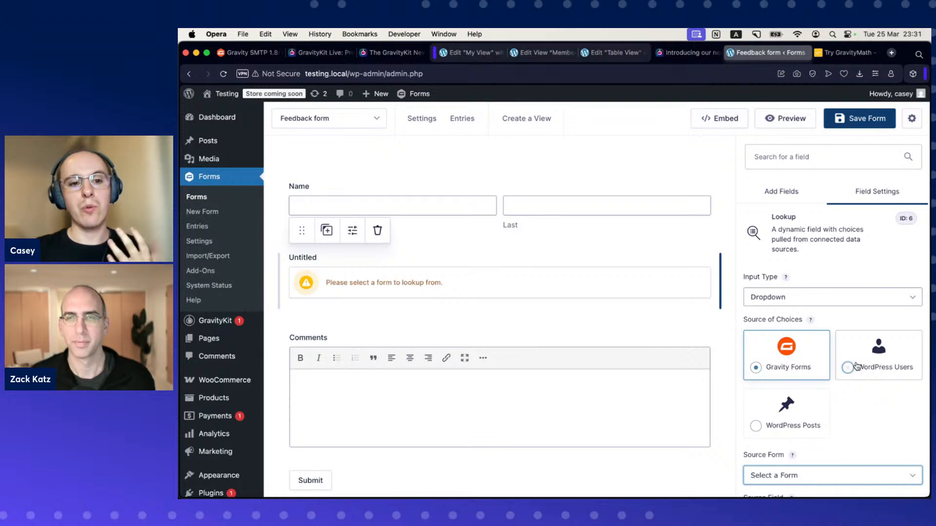
{"action": "left_click", "coordinate": [756, 427]}
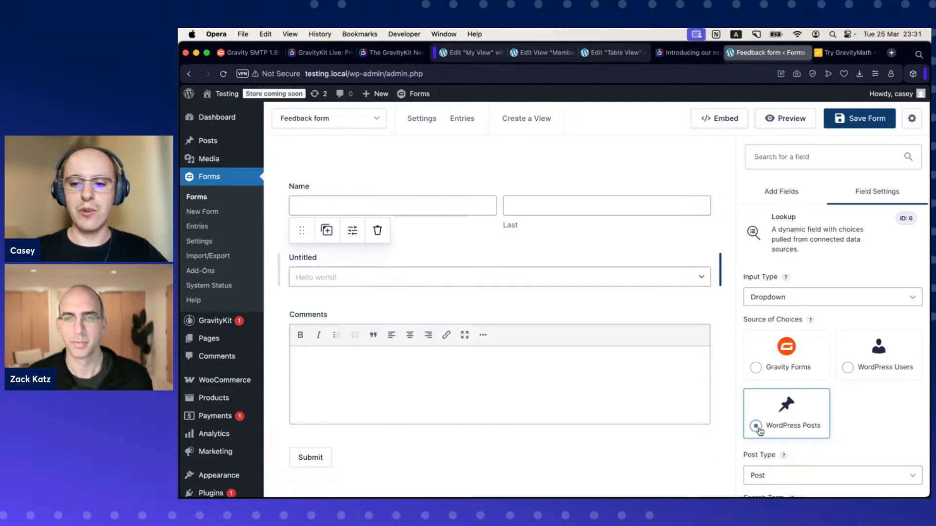
{"action": "left_click", "coordinate": [804, 297]}
{"action": "left_click", "coordinate": [797, 312]}
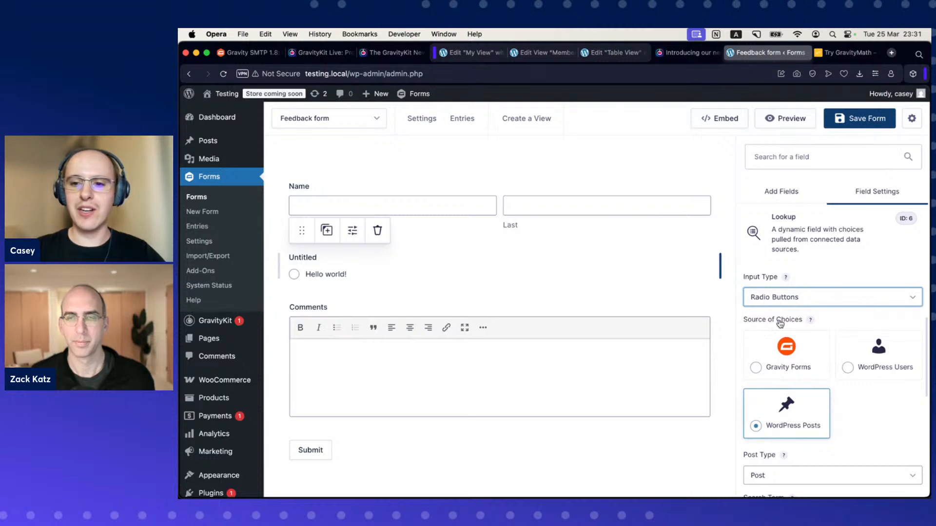
- Label the Lookup field "Select a post"
{"action": "scroll", "coordinate": [780, 324], "scroll_direction": "up", "scroll_amount": 4}
{"action": "scroll", "coordinate": [780, 324], "scroll_direction": "up", "scroll_amount": 2}
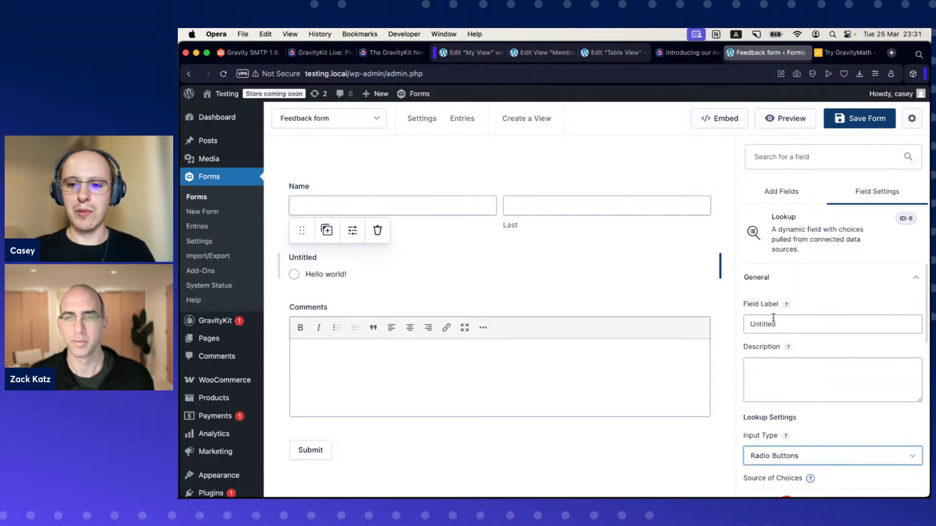
{"action": "double_click", "coordinate": [772, 320]}
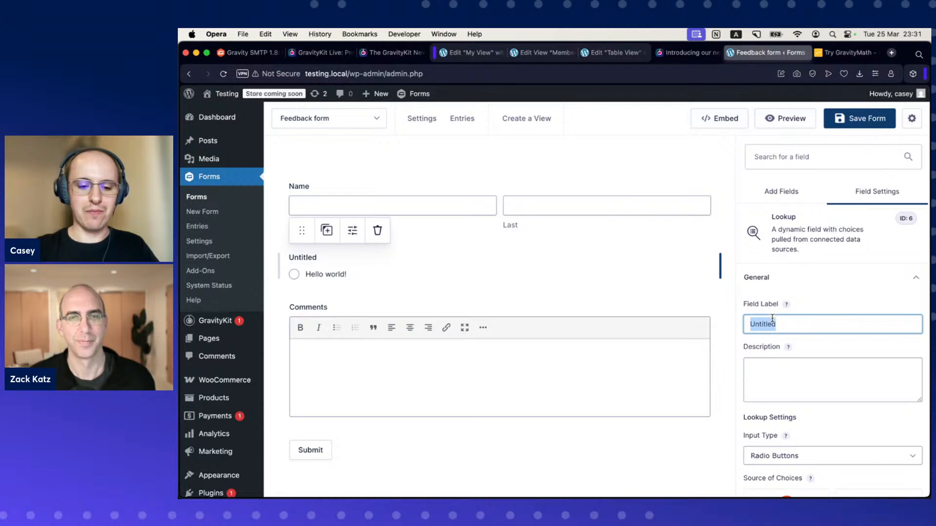
{"action": "type", "text": "Select a post"}
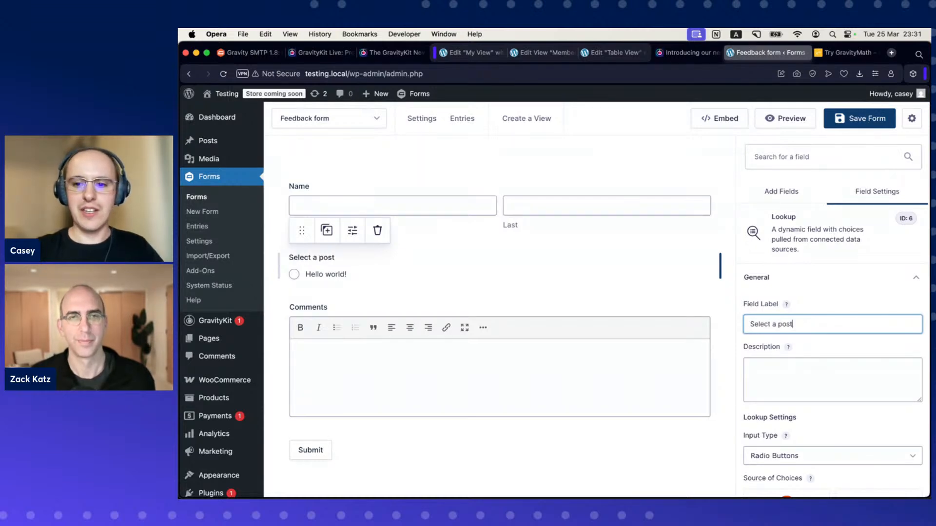
- Examine the Lookup field's Post Type, Search Term, Filter by Term and Display Format settings without changing them
{"action": "scroll", "coordinate": [807, 319], "scroll_direction": "down", "scroll_amount": 5}
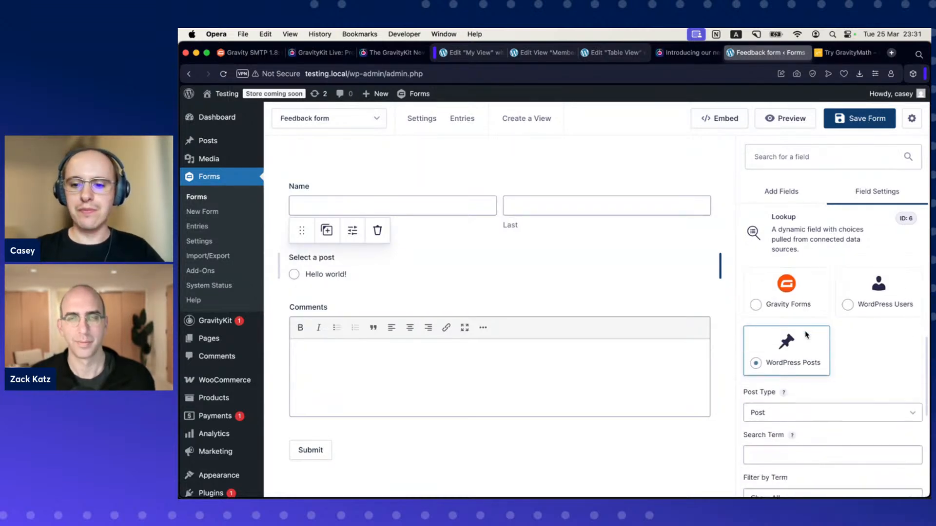
{"action": "scroll", "coordinate": [807, 336], "scroll_direction": "down", "scroll_amount": 3}
{"action": "scroll", "coordinate": [825, 334], "scroll_direction": "down", "scroll_amount": 1}
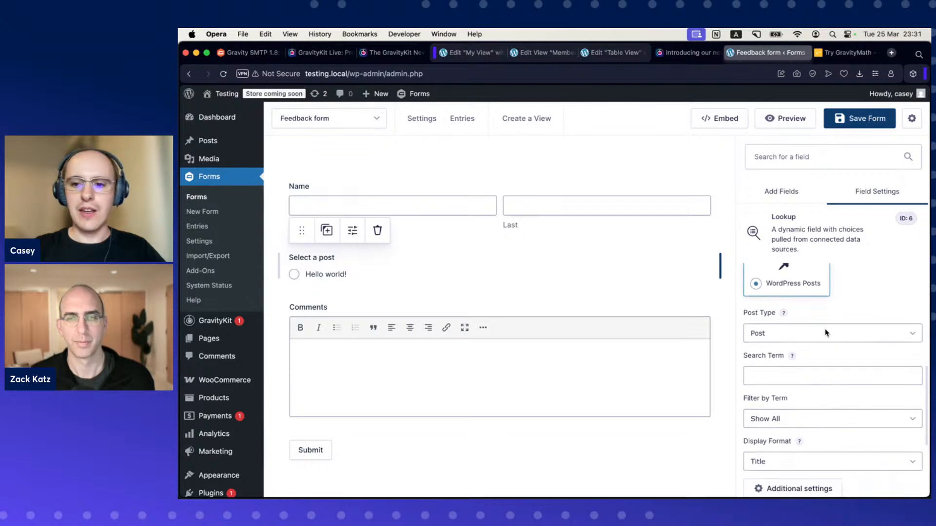
{"action": "left_click", "coordinate": [824, 334]}
{"action": "left_click", "coordinate": [823, 334]}
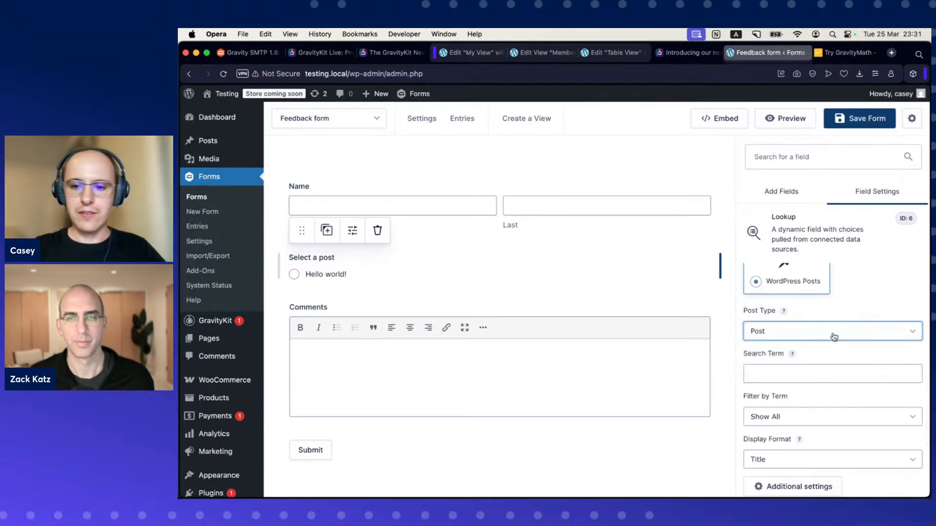
{"action": "scroll", "coordinate": [832, 336], "scroll_direction": "down", "scroll_amount": 1}
{"action": "scroll", "coordinate": [834, 338], "scroll_direction": "down", "scroll_amount": 1}
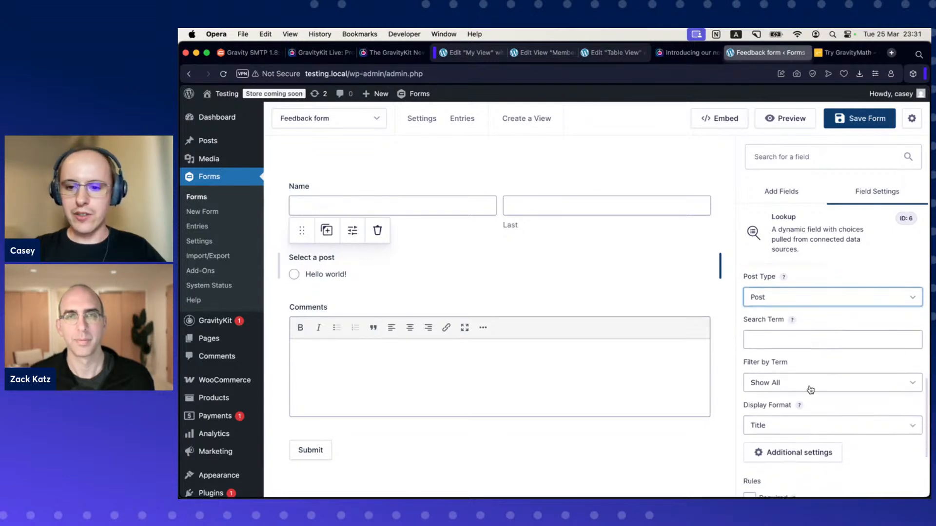
{"action": "left_click", "coordinate": [809, 380]}
{"action": "left_click", "coordinate": [809, 381]}
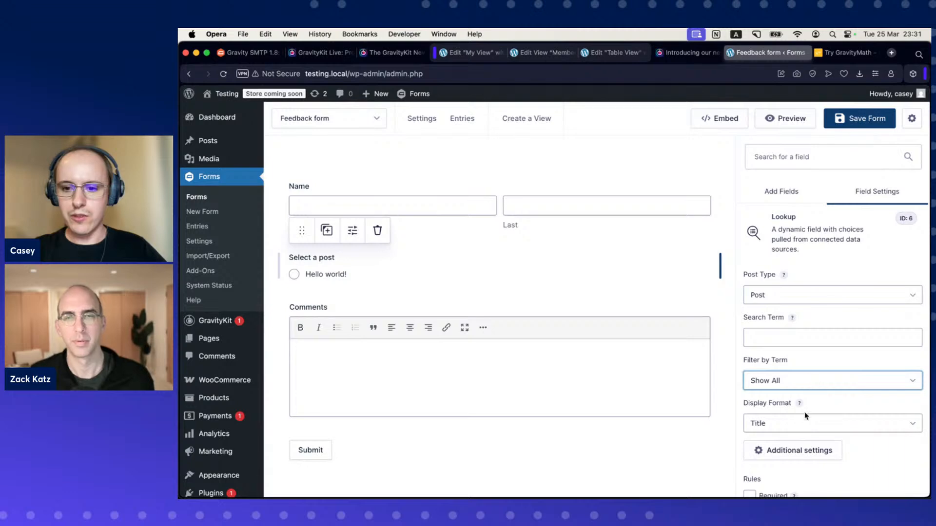
{"action": "left_click", "coordinate": [803, 356]}
{"action": "scroll", "coordinate": [804, 355], "scroll_direction": "down", "scroll_amount": 5}
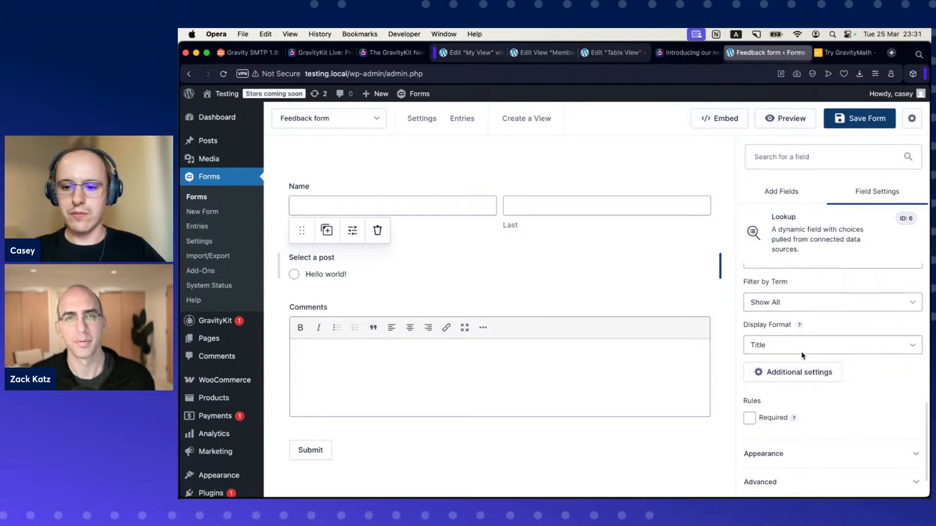
{"action": "scroll", "coordinate": [801, 355], "scroll_direction": "up", "scroll_amount": 6}
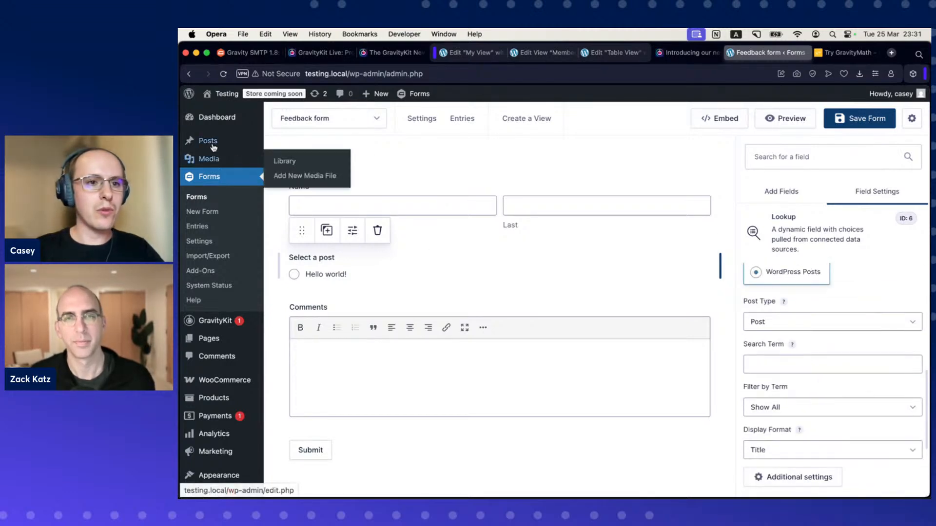
- Open the site's All Posts list in a separate tab, look through the posts and their categories, and return to the Feedback form
{"action": "mouse_move", "coordinate": [216, 144]}
{"action": "left_click", "coordinate": [288, 144], "text": "super"}
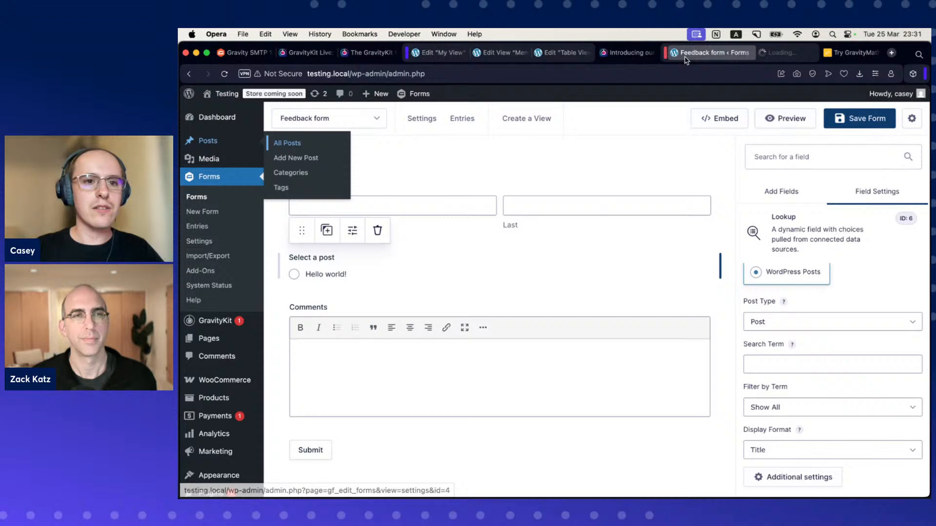
{"action": "left_click", "coordinate": [778, 53]}
{"action": "scroll", "coordinate": [650, 209], "scroll_direction": "down", "scroll_amount": 10}
{"action": "scroll", "coordinate": [645, 216], "scroll_direction": "up", "scroll_amount": 10}
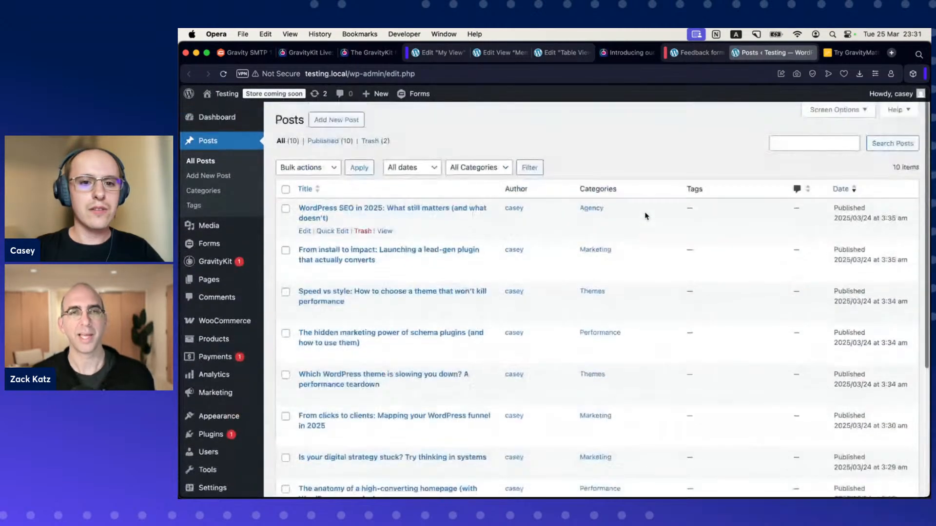
{"action": "left_click", "coordinate": [736, 53]}
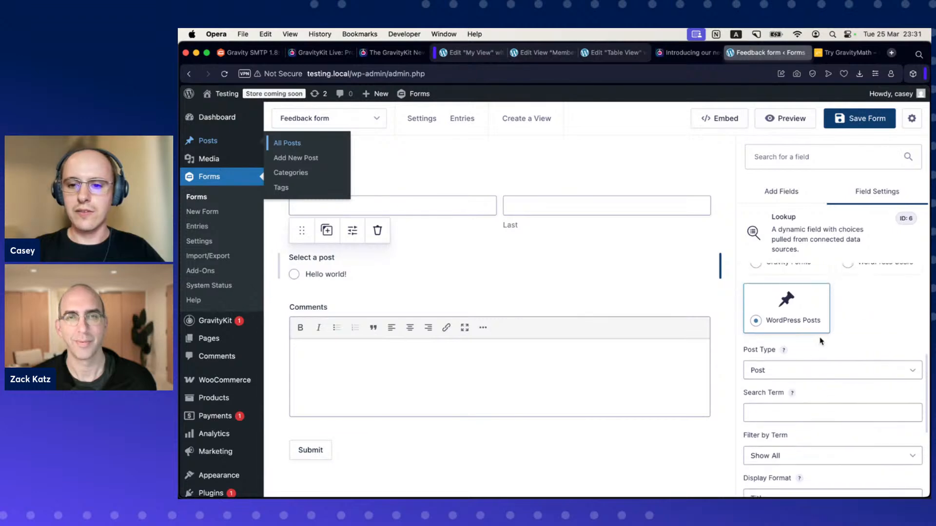
- Create a new blank form titled "My new form"
{"action": "left_click", "coordinate": [825, 370]}
{"action": "left_click", "coordinate": [841, 345]}
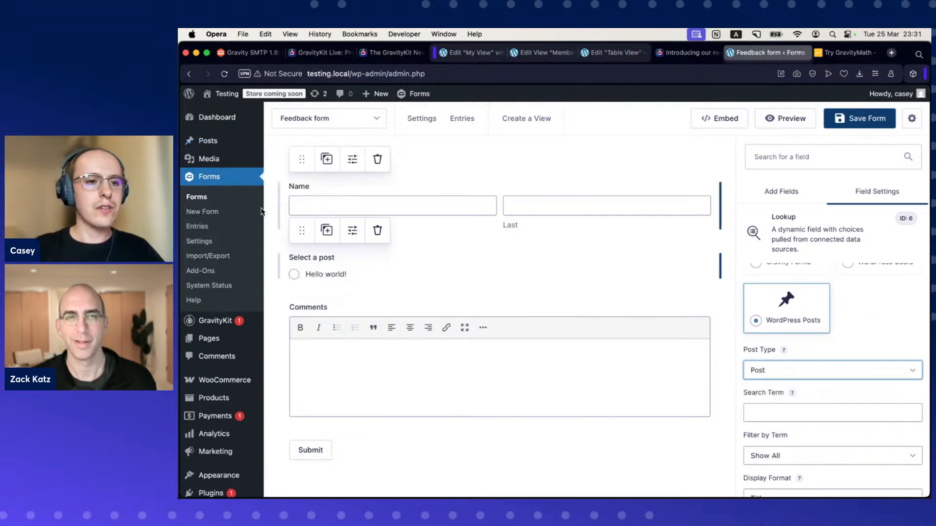
{"action": "left_click", "coordinate": [585, 225]}
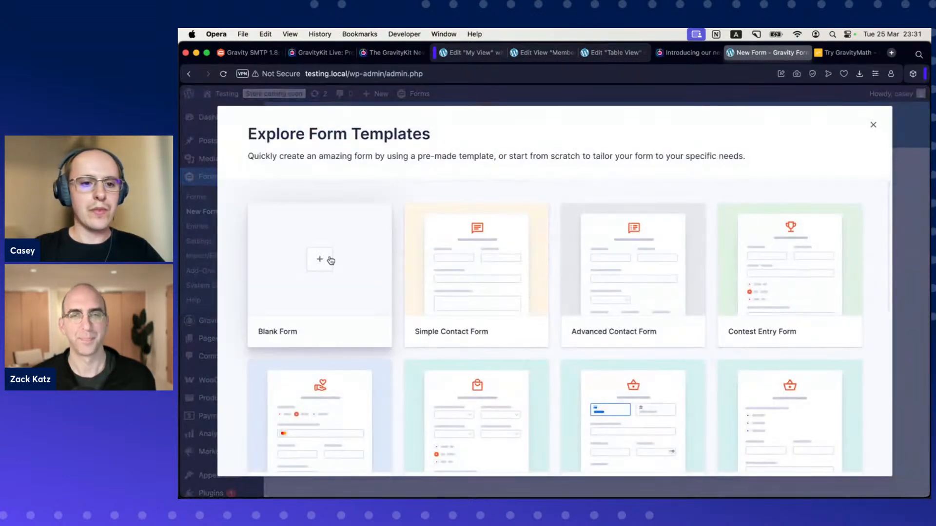
{"action": "left_click", "coordinate": [325, 261]}
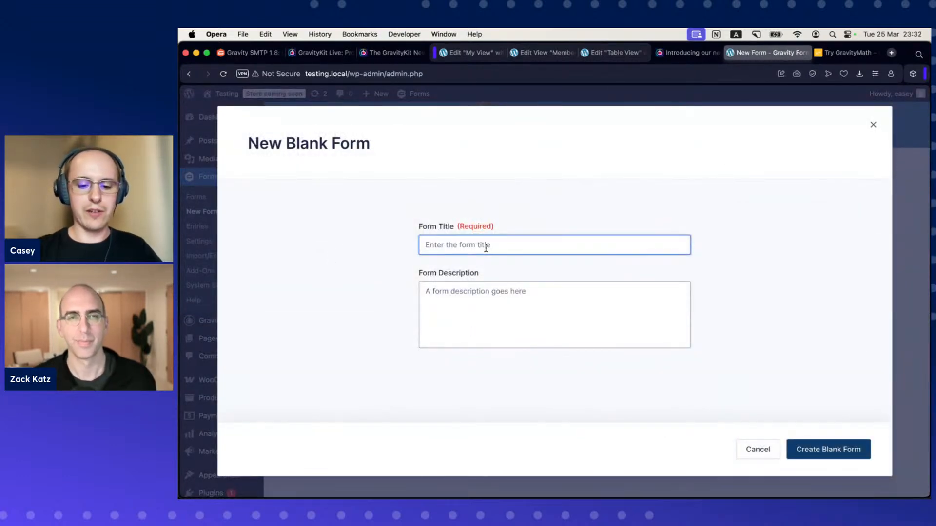
{"action": "type", "text": "My new form"}
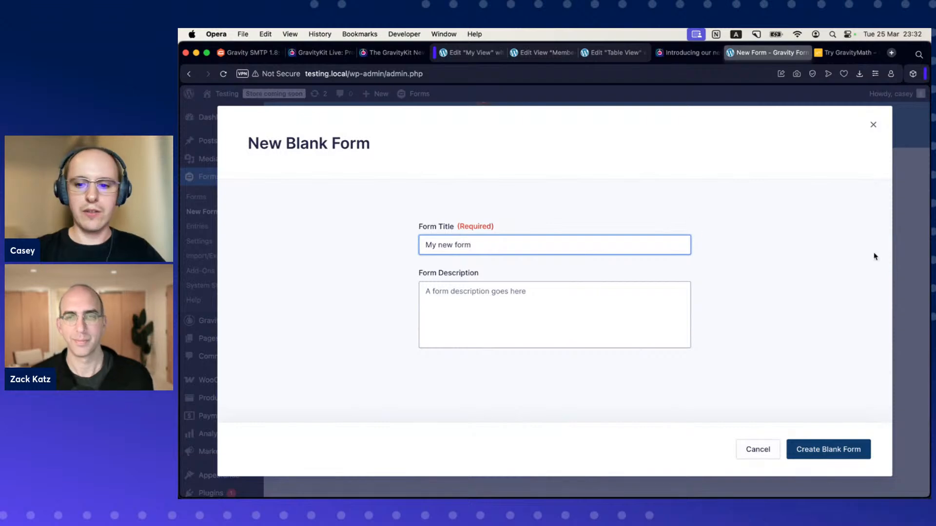
{"action": "left_click", "coordinate": [819, 449]}
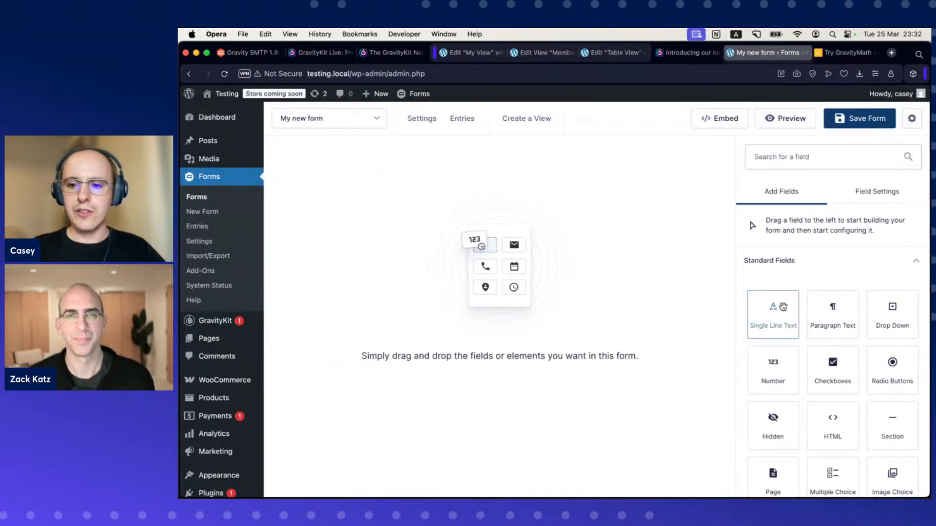
- Add a Name field to the empty form and a Paragraph Text field below it
{"action": "scroll", "coordinate": [783, 307], "scroll_direction": "down", "scroll_amount": 5}
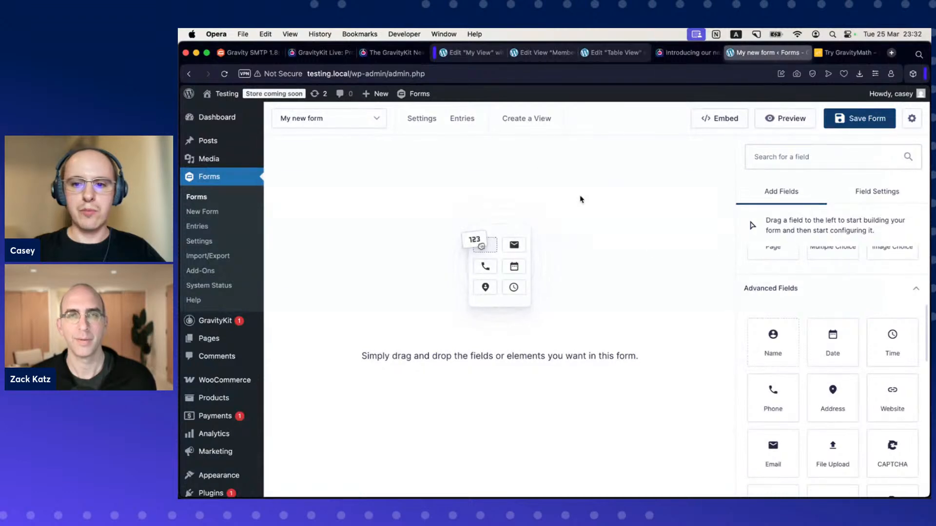
{"action": "left_click_drag", "start_coordinate": [774, 341], "coordinate": [614, 259]}
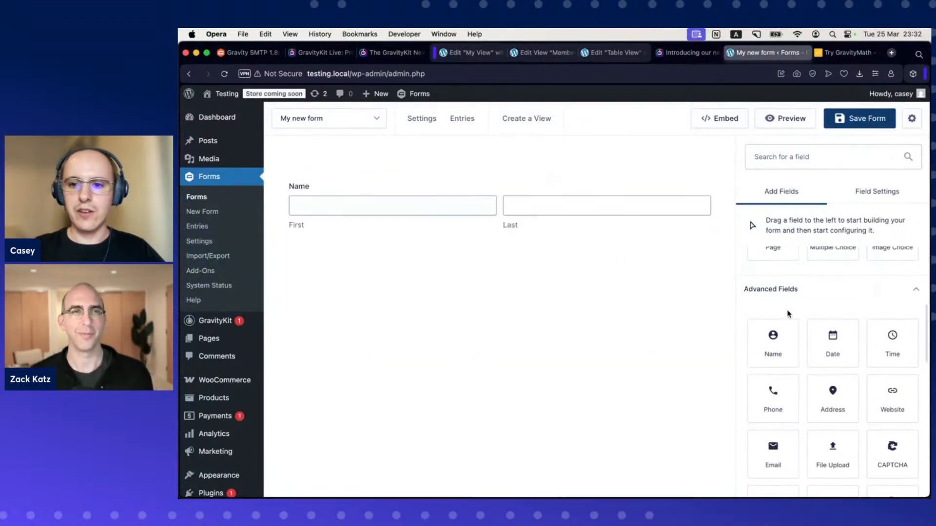
{"action": "scroll", "coordinate": [788, 314], "scroll_direction": "up", "scroll_amount": 5}
{"action": "left_click_drag", "start_coordinate": [833, 310], "coordinate": [535, 230]}
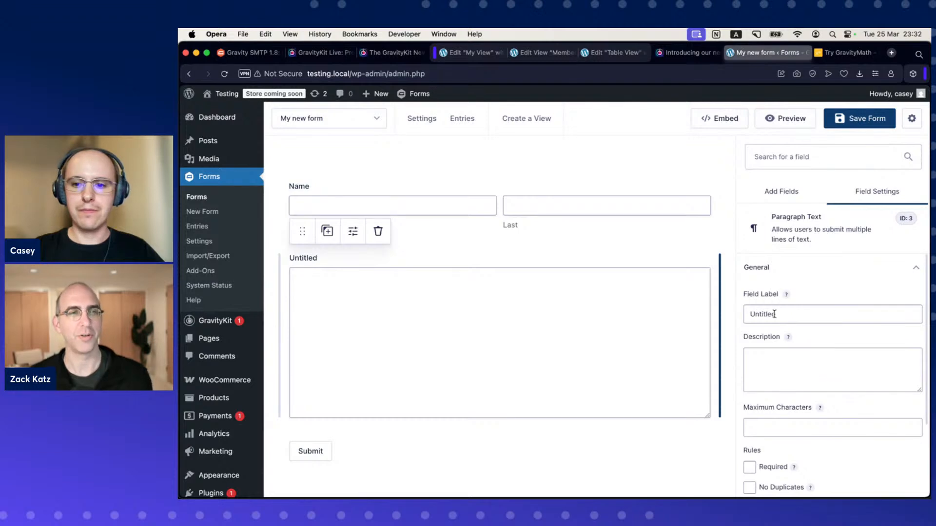
- Label the Paragraph Text field "Comments" and enable the Rich Text Editor for it
{"action": "double_click", "coordinate": [775, 314]}
{"action": "type", "text": "Comments"}
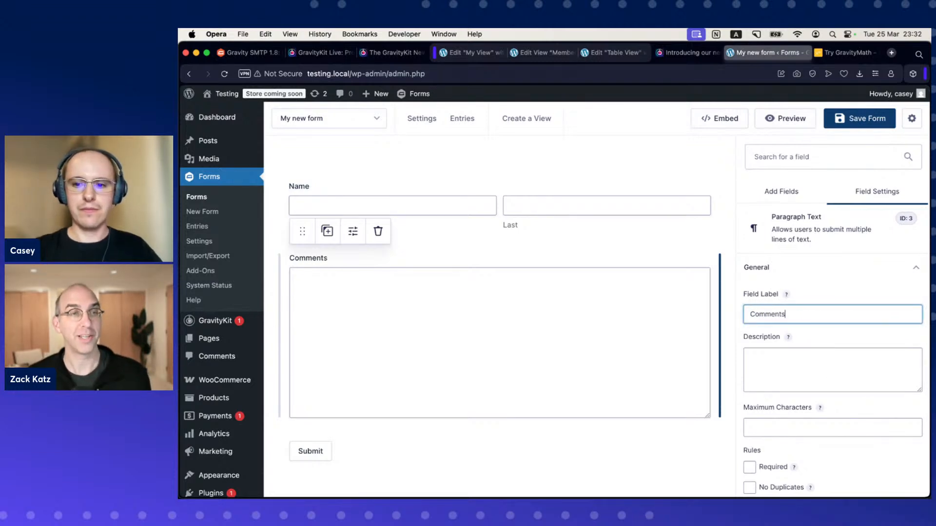
{"action": "scroll", "coordinate": [772, 371], "scroll_direction": "down", "scroll_amount": 3}
{"action": "left_click", "coordinate": [780, 444]}
{"action": "scroll", "coordinate": [780, 440], "scroll_direction": "down", "scroll_amount": 2}
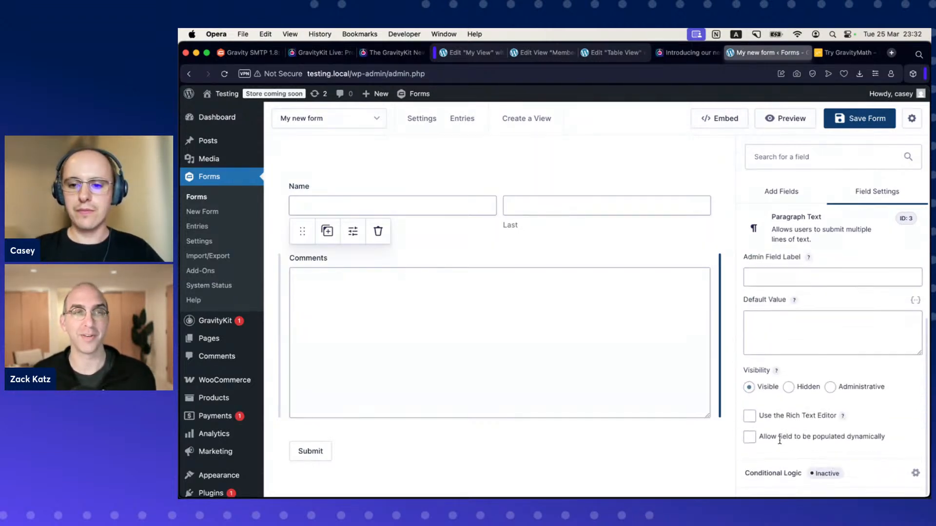
{"action": "left_click", "coordinate": [795, 416]}
{"action": "scroll", "coordinate": [793, 409], "scroll_direction": "up", "scroll_amount": 3}
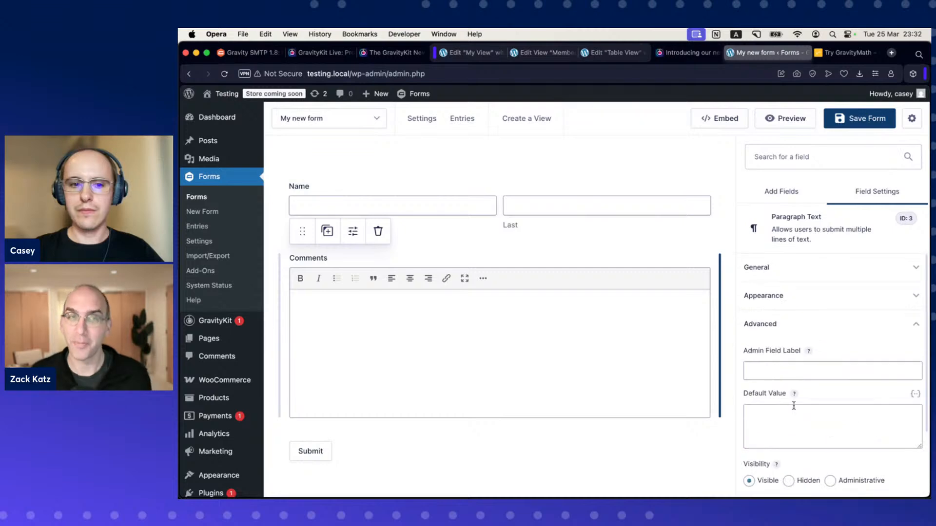
- Add a Lookup field between the Name and Comments fields
{"action": "left_click", "coordinate": [779, 191]}
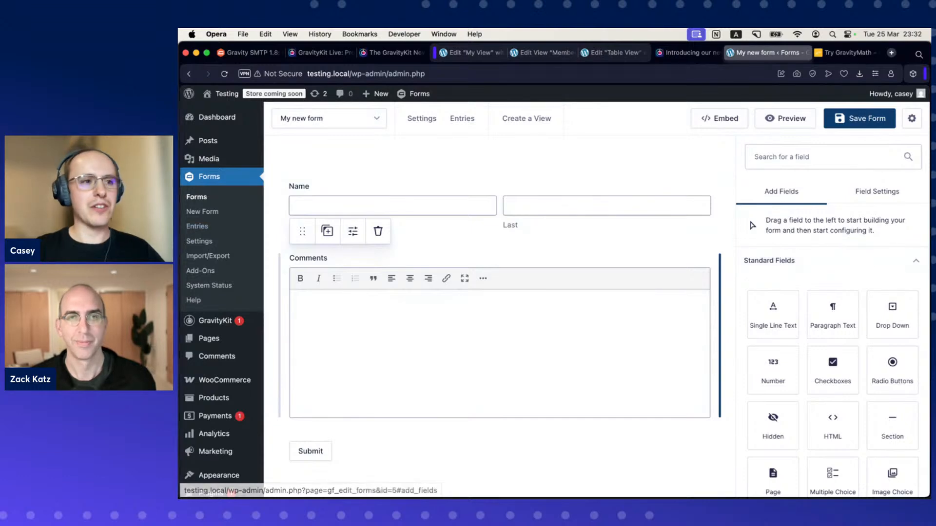
{"action": "mouse_move", "coordinate": [181, 292]}
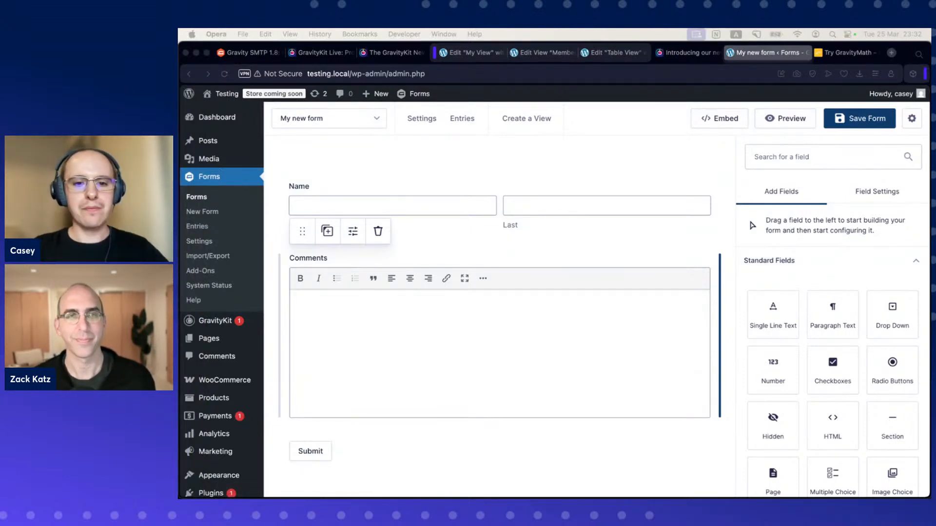
{"action": "scroll", "coordinate": [834, 331], "scroll_direction": "down", "scroll_amount": 10}
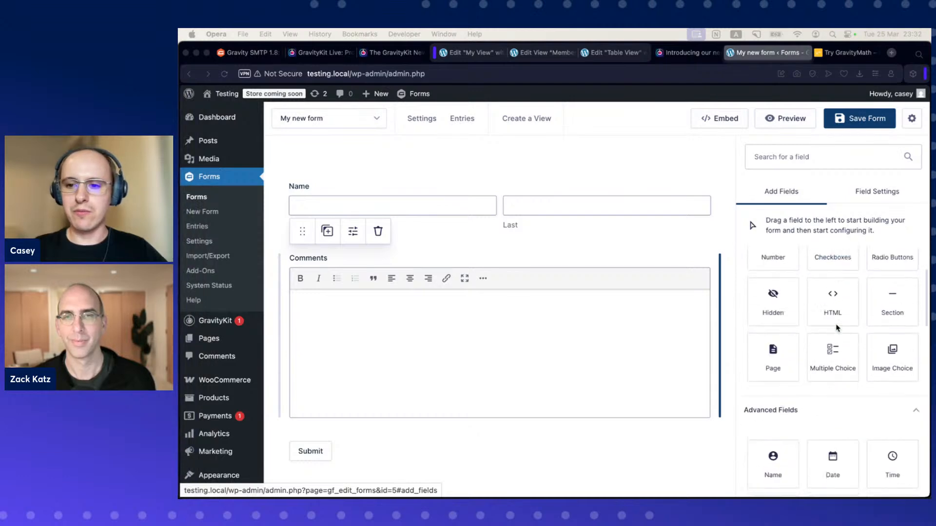
{"action": "left_click_drag", "start_coordinate": [774, 390], "coordinate": [540, 255]}
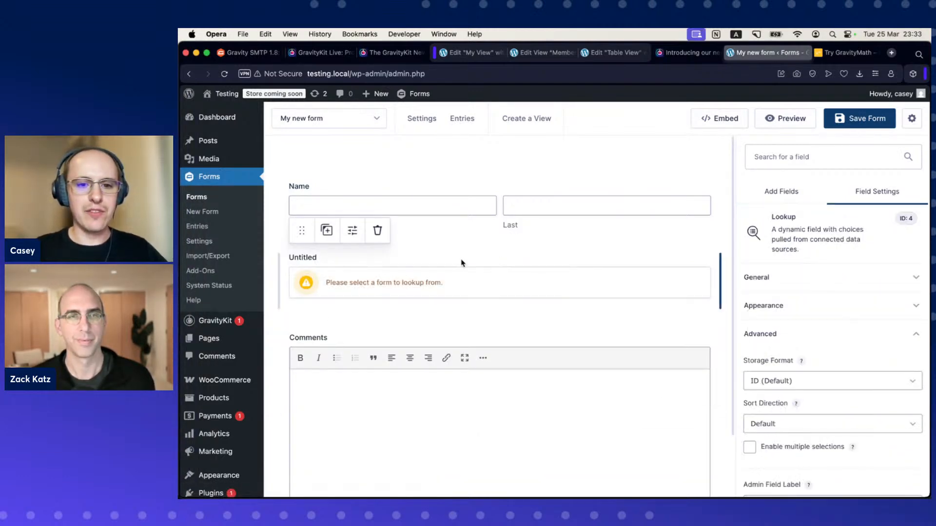
- Label the new Lookup field "Select a post"
{"action": "scroll", "coordinate": [799, 348], "scroll_direction": "down", "scroll_amount": 4}
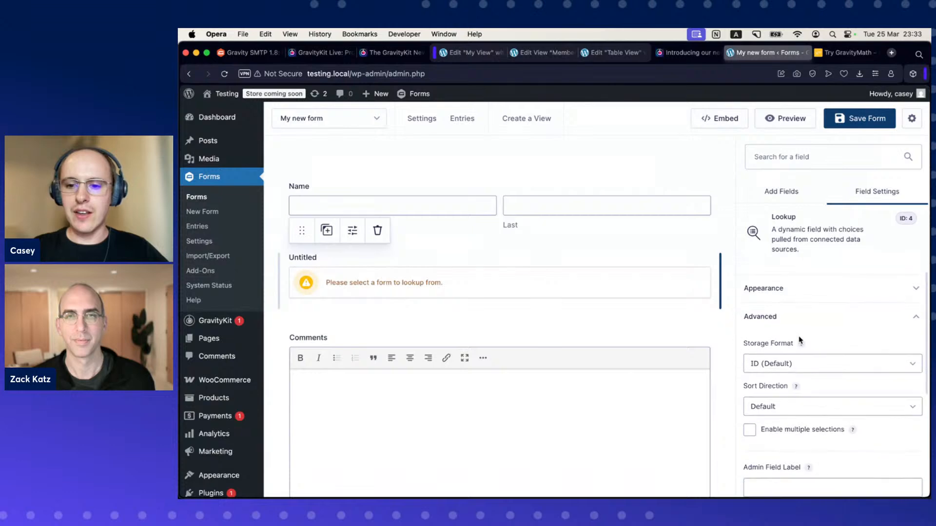
{"action": "scroll", "coordinate": [800, 340], "scroll_direction": "up", "scroll_amount": 3}
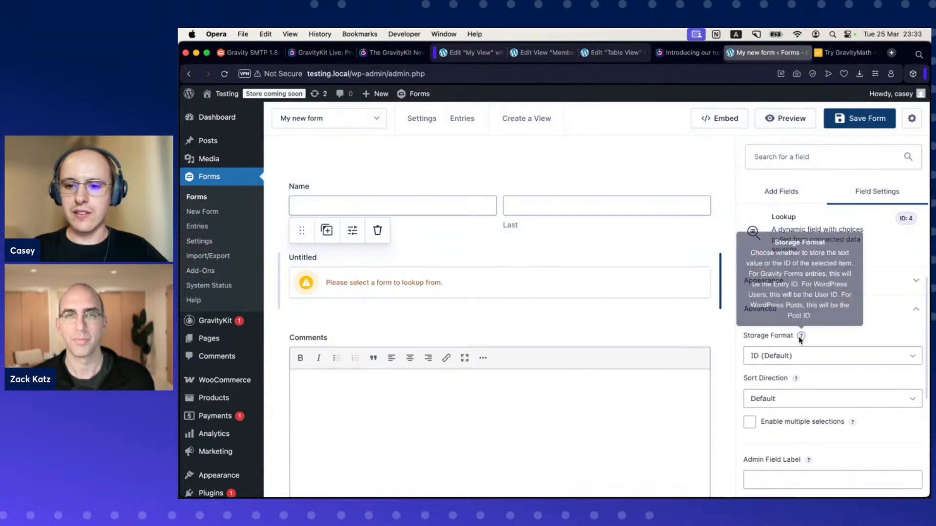
{"action": "scroll", "coordinate": [826, 401], "scroll_direction": "down", "scroll_amount": 1}
{"action": "scroll", "coordinate": [829, 336], "scroll_direction": "up", "scroll_amount": 2}
{"action": "left_click", "coordinate": [777, 278]}
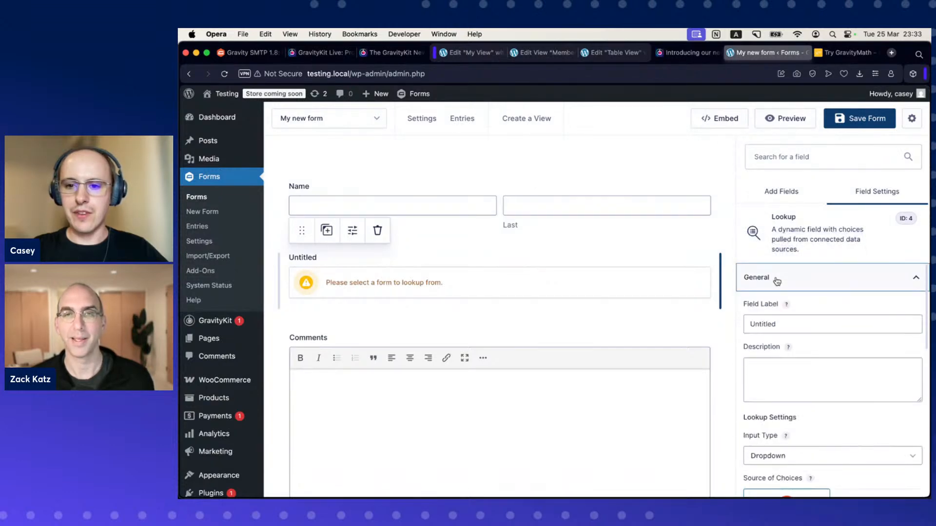
{"action": "scroll", "coordinate": [814, 322], "scroll_direction": "down", "scroll_amount": 1}
{"action": "double_click", "coordinate": [804, 317]}
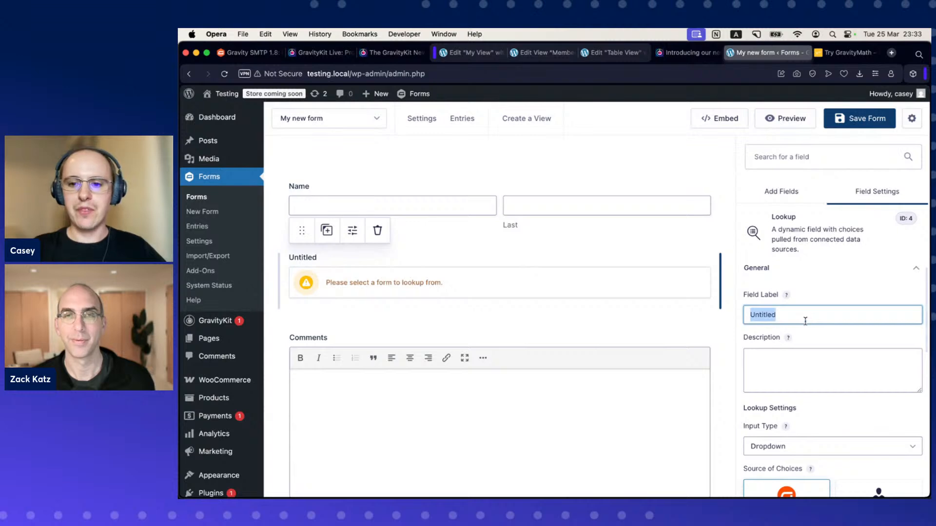
{"action": "type", "text": "Select a post"}
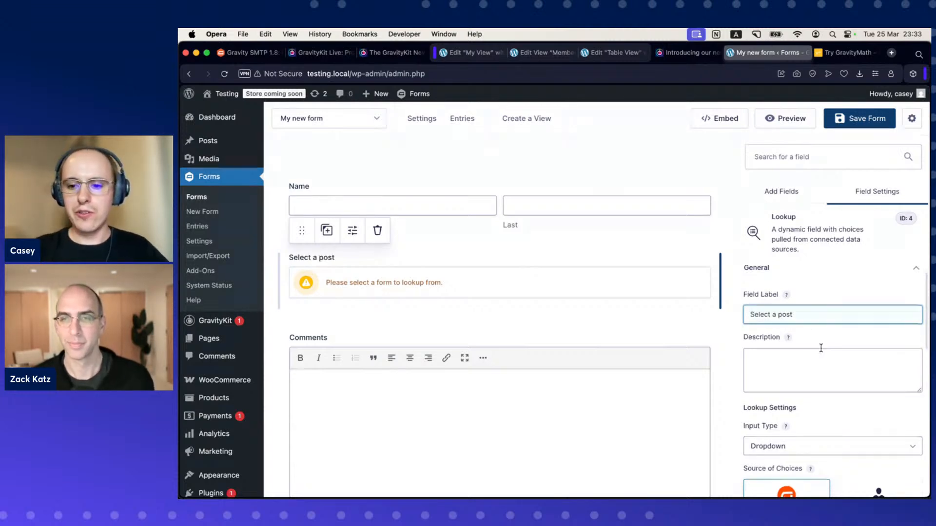
- Use WordPress Posts as the Lookup field's source of choices and Radio Buttons as its input type
{"action": "scroll", "coordinate": [821, 348], "scroll_direction": "down", "scroll_amount": 2}
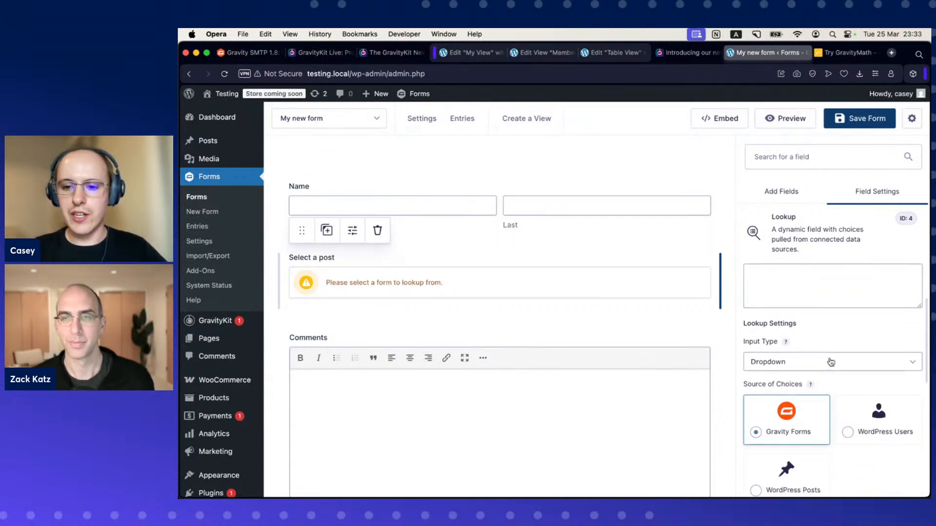
{"action": "scroll", "coordinate": [827, 360], "scroll_direction": "down", "scroll_amount": 3}
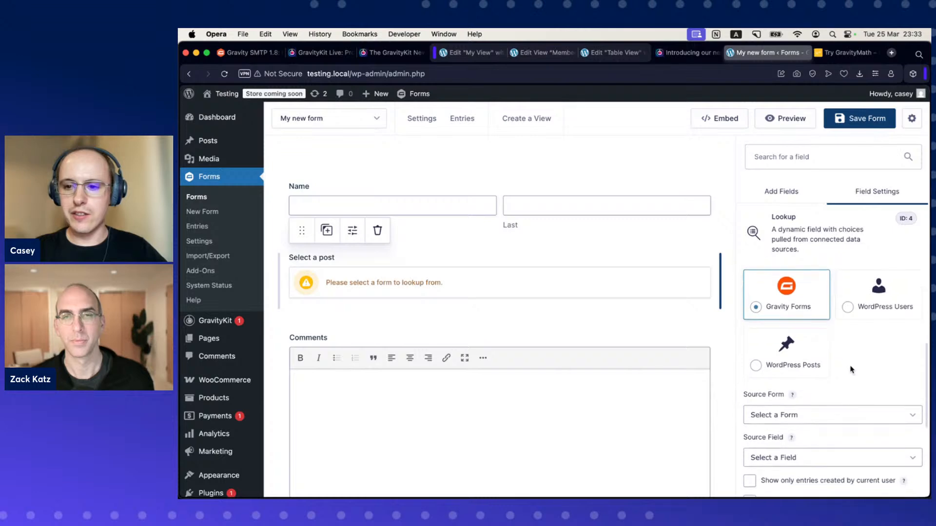
{"action": "left_click", "coordinate": [796, 359]}
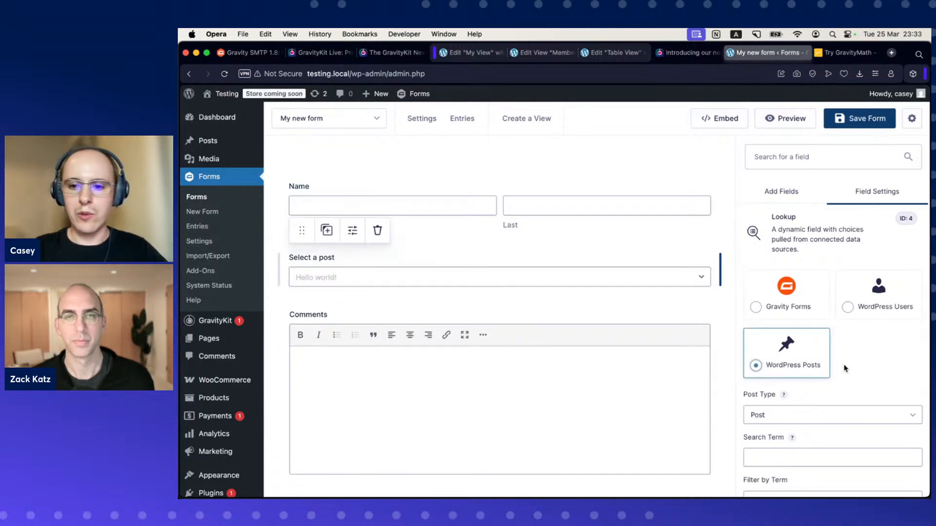
{"action": "scroll", "coordinate": [847, 362], "scroll_direction": "up", "scroll_amount": 5}
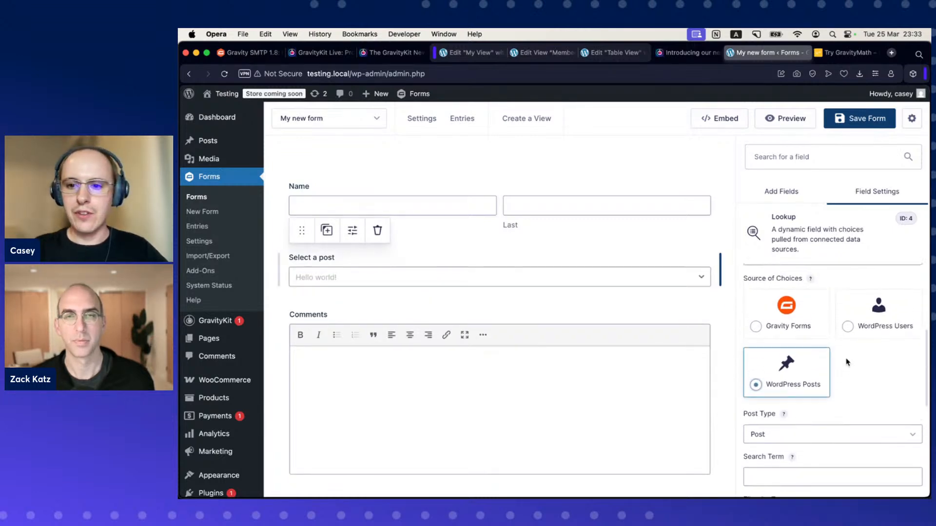
{"action": "left_click", "coordinate": [795, 427]}
{"action": "left_click", "coordinate": [794, 435]}
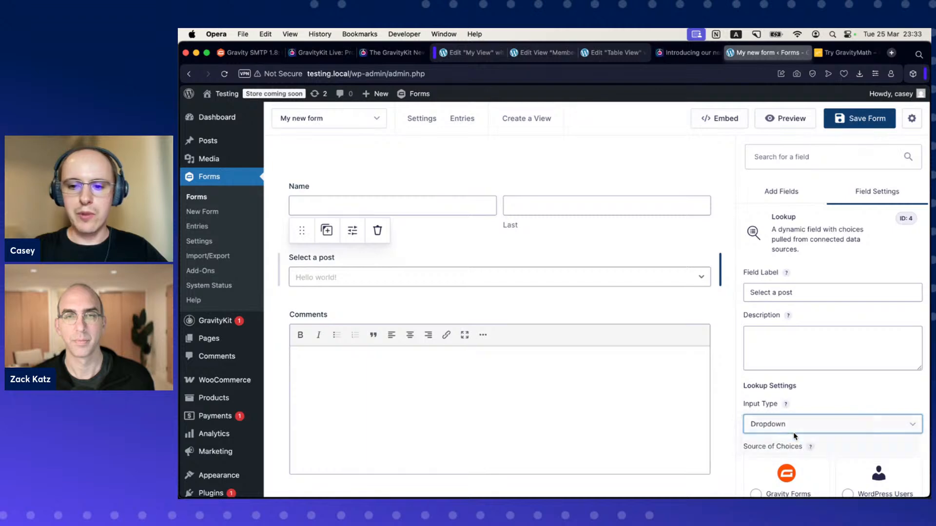
{"action": "scroll", "coordinate": [811, 392], "scroll_direction": "down", "scroll_amount": 3}
{"action": "scroll", "coordinate": [810, 393], "scroll_direction": "down", "scroll_amount": 5}
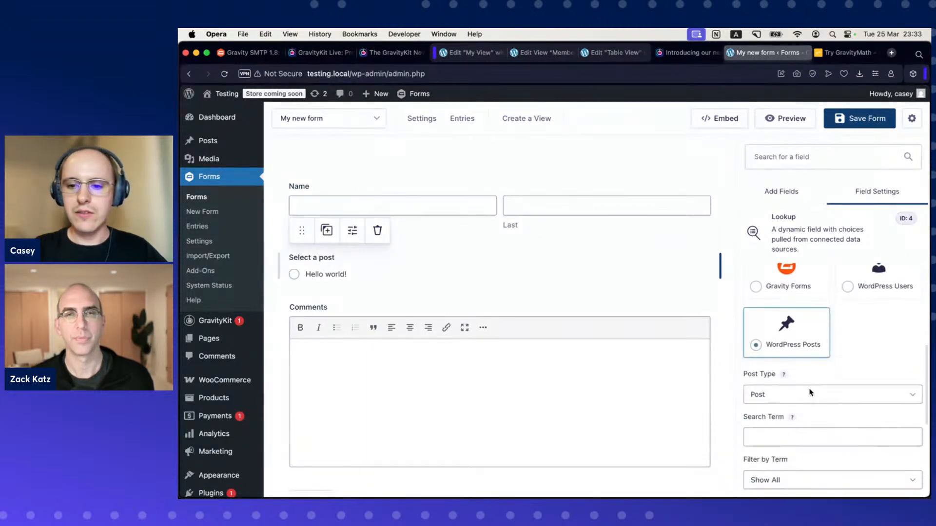
- Change the Lookup field's post type to Product and review the choices in the form preview
{"action": "left_click", "coordinate": [802, 318]}
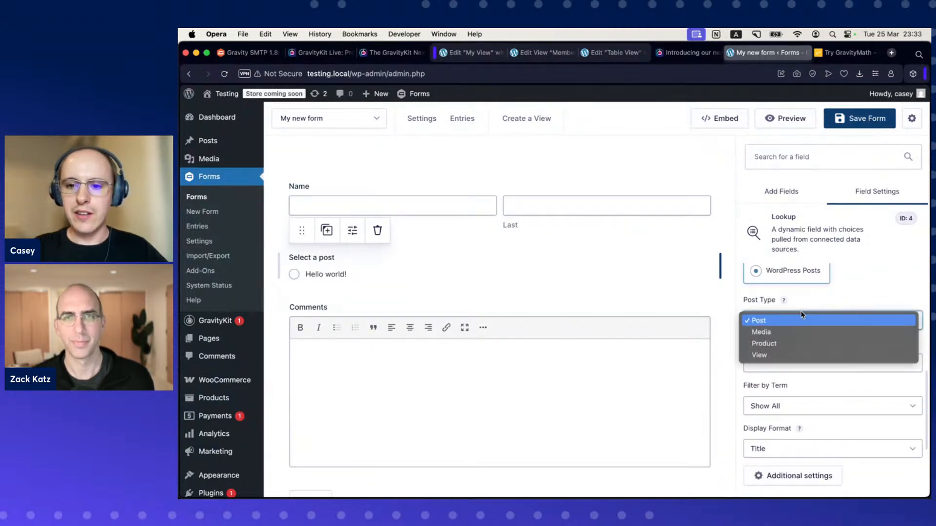
{"action": "left_click", "coordinate": [791, 343]}
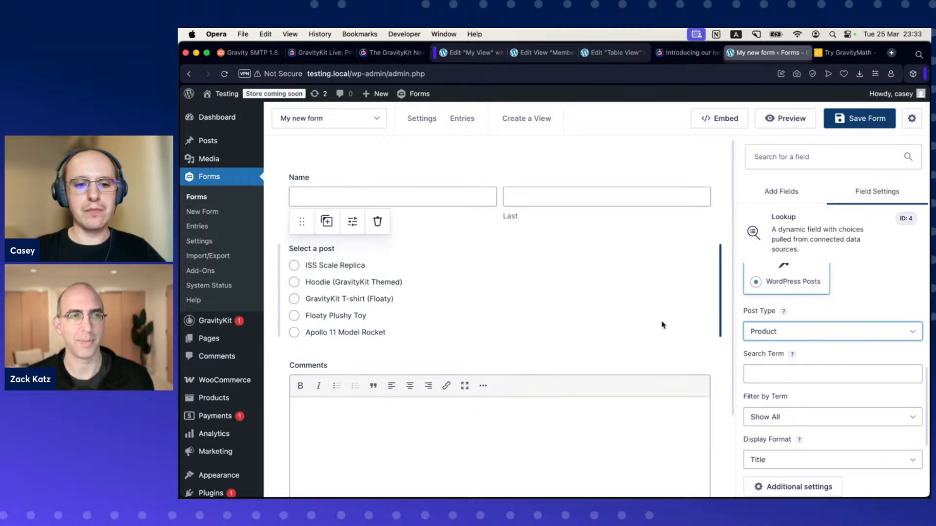
{"action": "scroll", "coordinate": [663, 325], "scroll_direction": "down", "scroll_amount": 1}
{"action": "scroll", "coordinate": [662, 325], "scroll_direction": "down", "scroll_amount": 1}
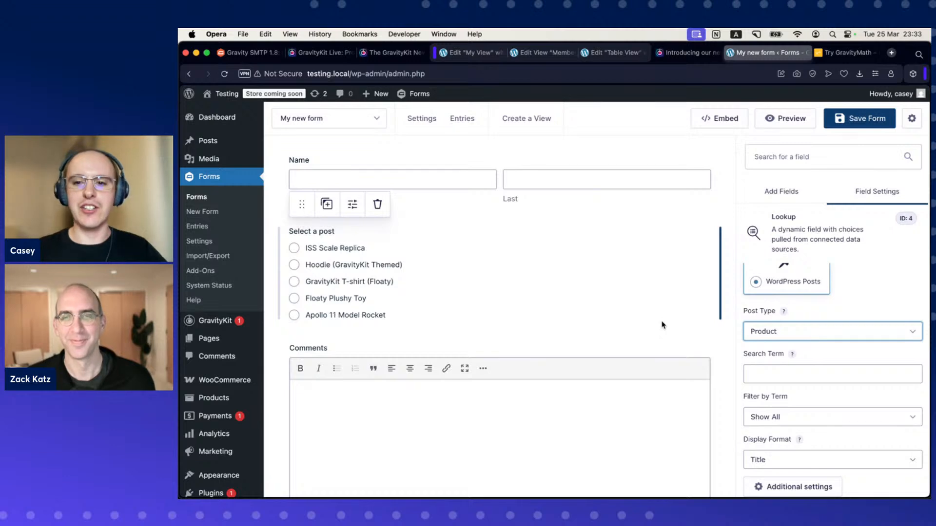
{"action": "scroll", "coordinate": [667, 324], "scroll_direction": "down", "scroll_amount": 1}
{"action": "scroll", "coordinate": [819, 300], "scroll_direction": "down", "scroll_amount": 1}
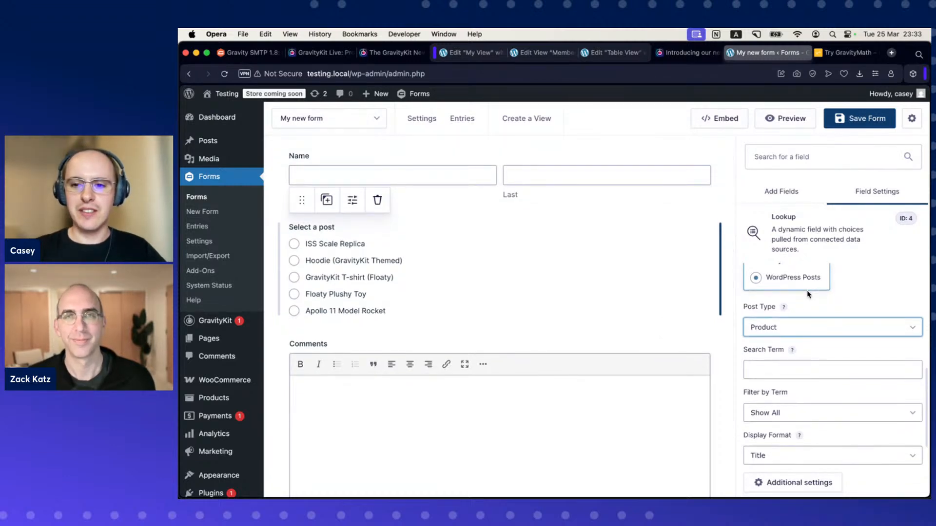
- Filter the Lookup field's product choices with the search term "floaty"
{"action": "scroll", "coordinate": [808, 294], "scroll_direction": "down", "scroll_amount": 1}
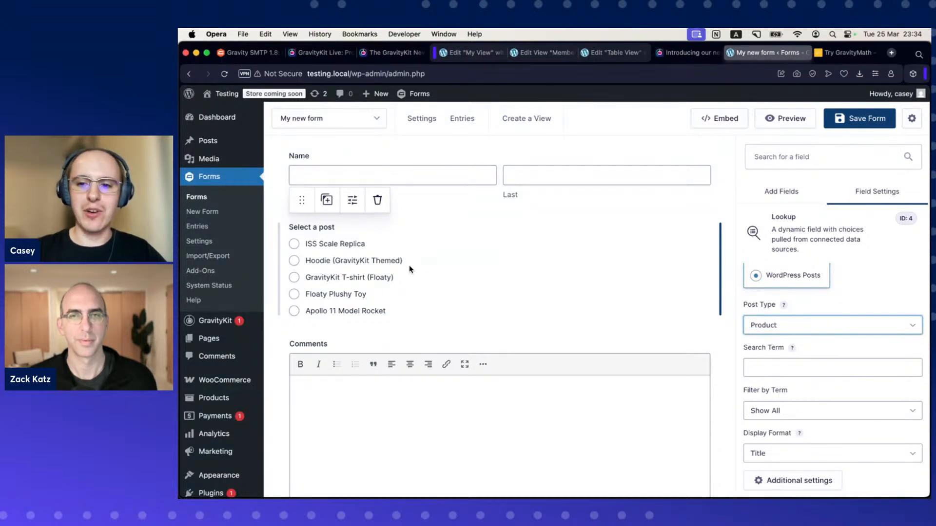
{"action": "scroll", "coordinate": [798, 342], "scroll_direction": "down", "scroll_amount": 1}
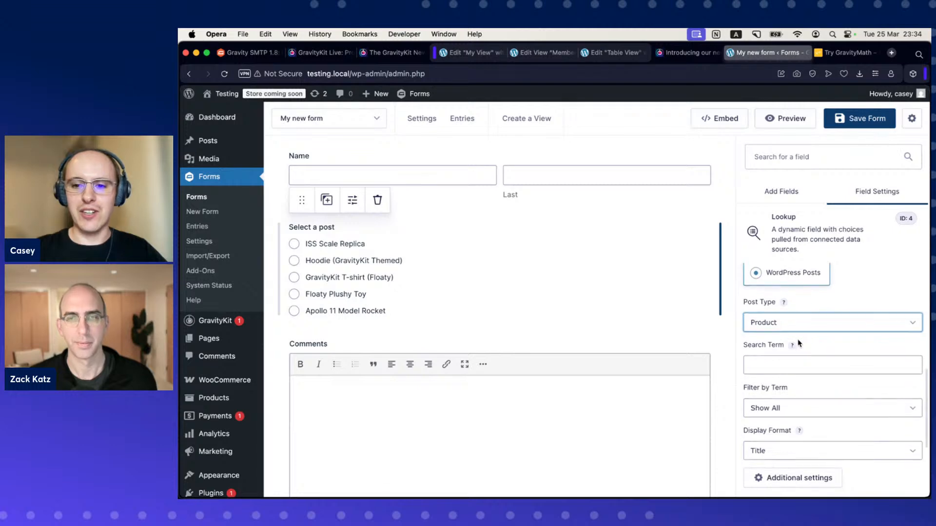
{"action": "scroll", "coordinate": [814, 343], "scroll_direction": "down", "scroll_amount": 2}
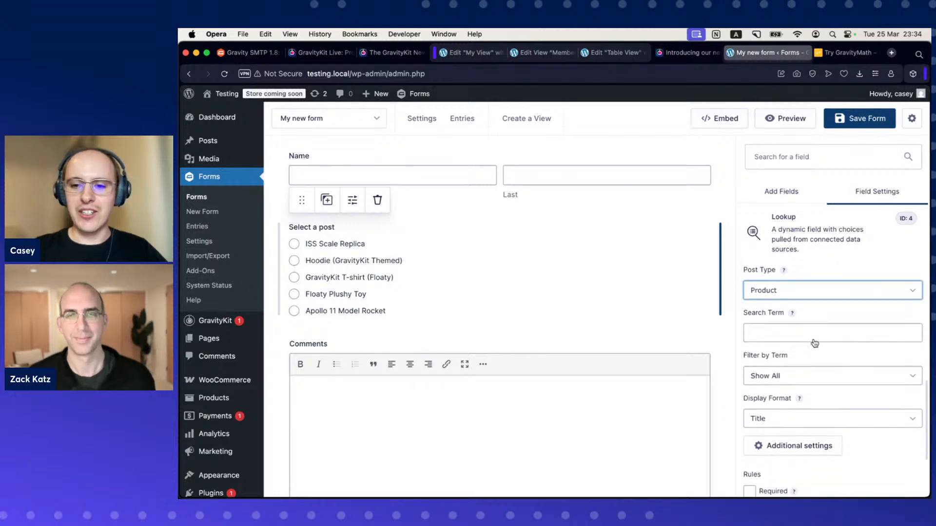
{"action": "scroll", "coordinate": [815, 344], "scroll_direction": "down", "scroll_amount": 1}
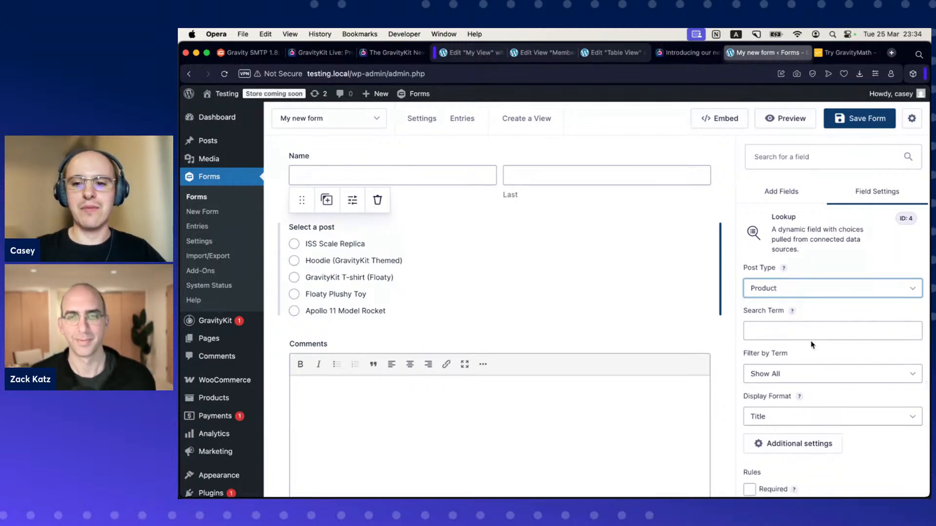
{"action": "scroll", "coordinate": [800, 355], "scroll_direction": "down", "scroll_amount": 1}
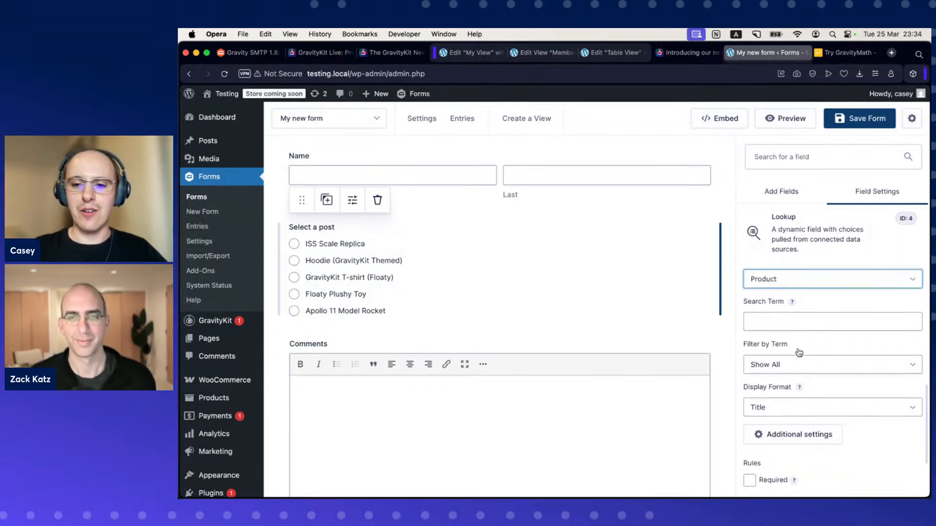
{"action": "left_click", "coordinate": [782, 321]}
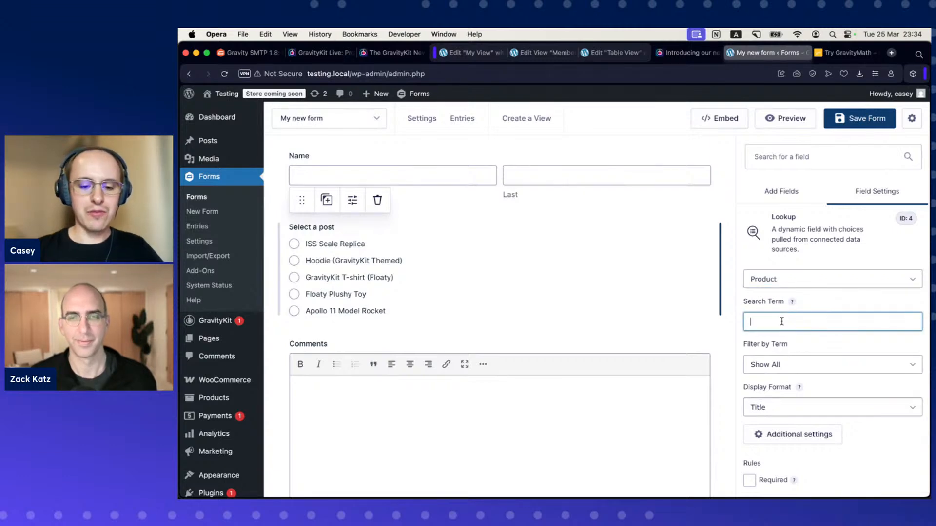
{"action": "type", "text": "floaty"}
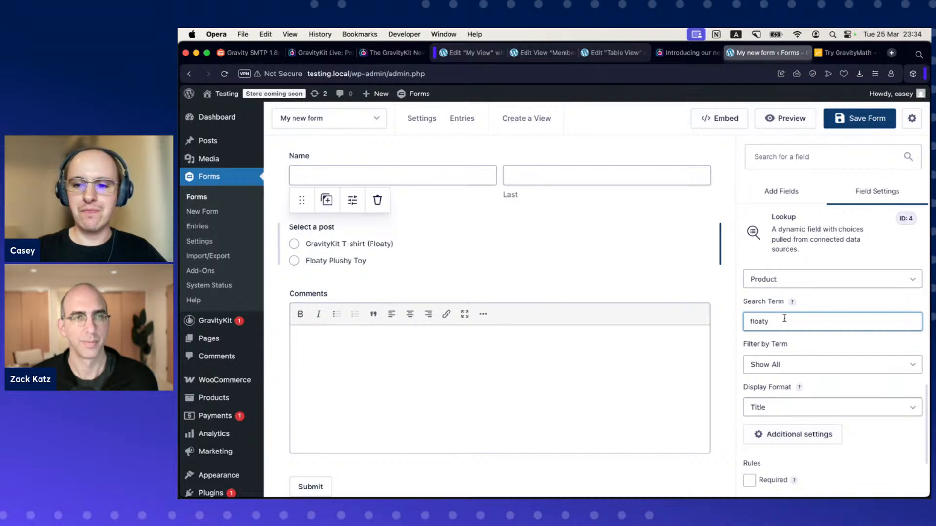
- Clear the Lookup field's search term and set its display format to Title with Post Type
{"action": "left_click_drag", "start_coordinate": [785, 318], "coordinate": [736, 320]}
{"action": "key", "text": "BackSpace"}
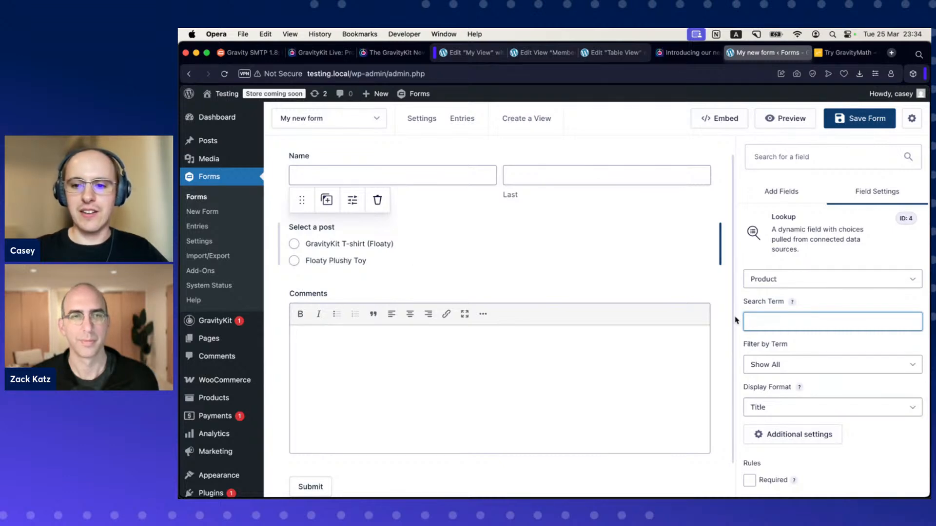
{"action": "scroll", "coordinate": [812, 345], "scroll_direction": "down", "scroll_amount": 3}
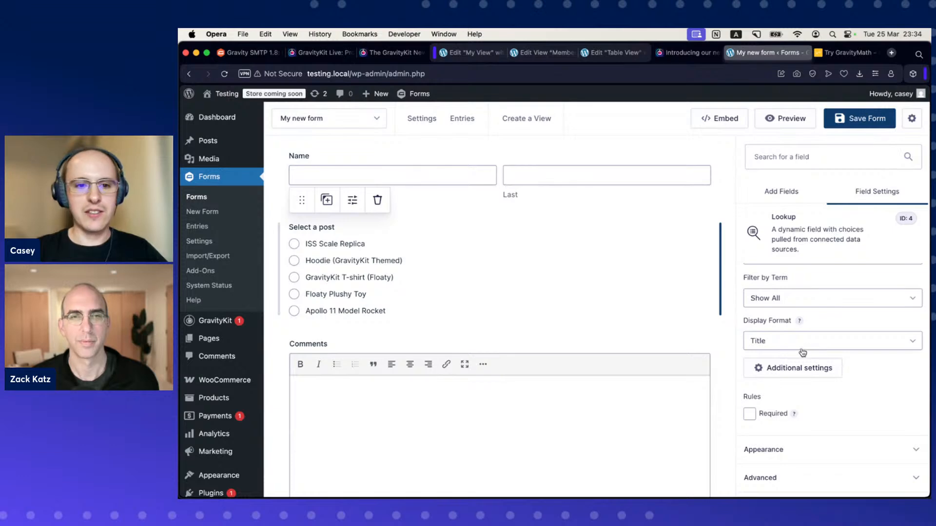
{"action": "left_click", "coordinate": [782, 347]}
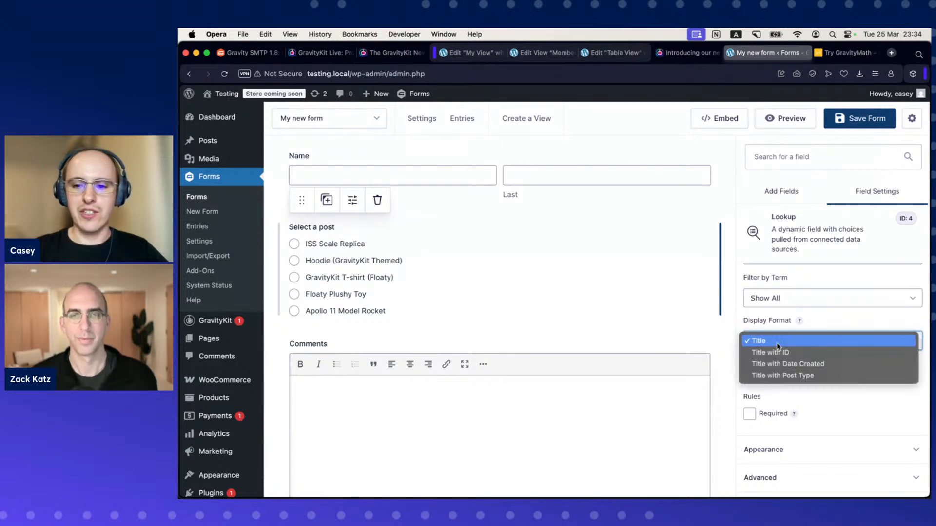
{"action": "left_click", "coordinate": [821, 376]}
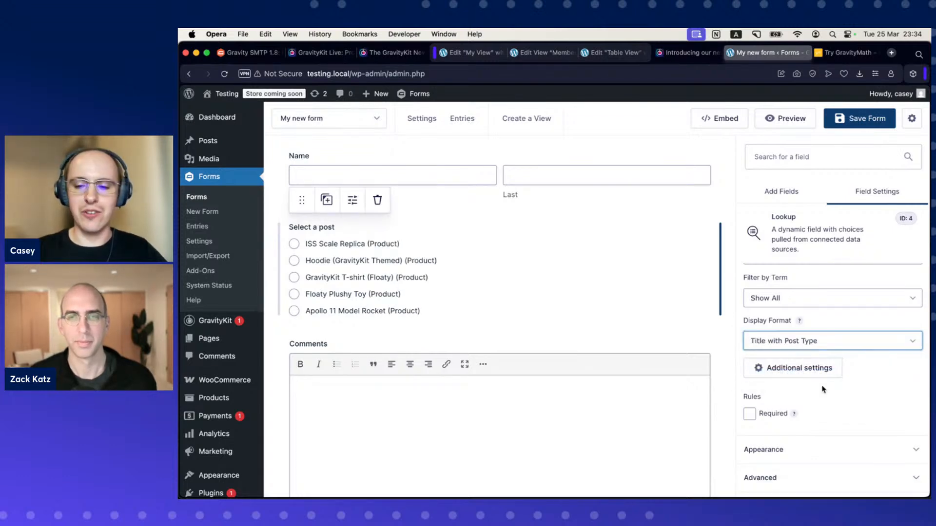
- Save the form and open its preview with the updated product choices
{"action": "scroll", "coordinate": [833, 394], "scroll_direction": "down", "scroll_amount": 2}
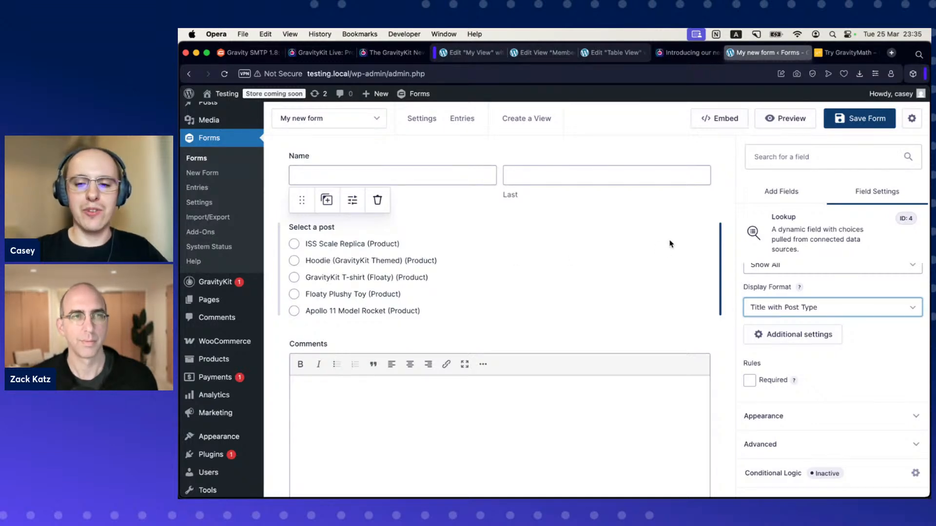
{"action": "scroll", "coordinate": [738, 245], "scroll_direction": "up", "scroll_amount": 5}
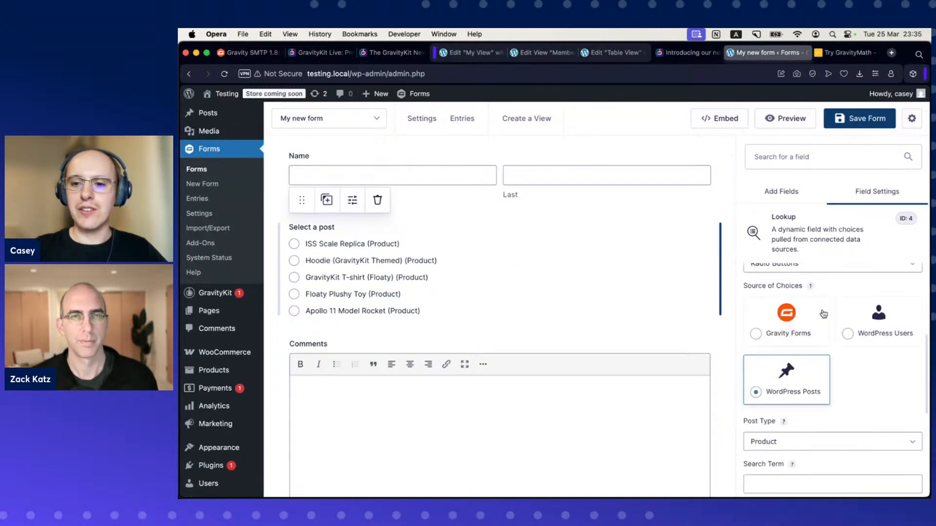
{"action": "scroll", "coordinate": [824, 314], "scroll_direction": "up", "scroll_amount": 2}
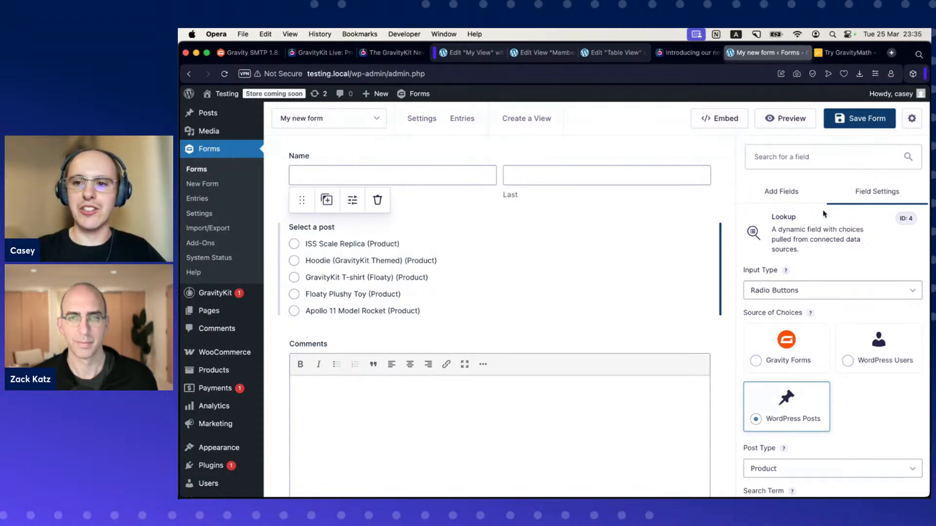
{"action": "left_click", "coordinate": [790, 118]}
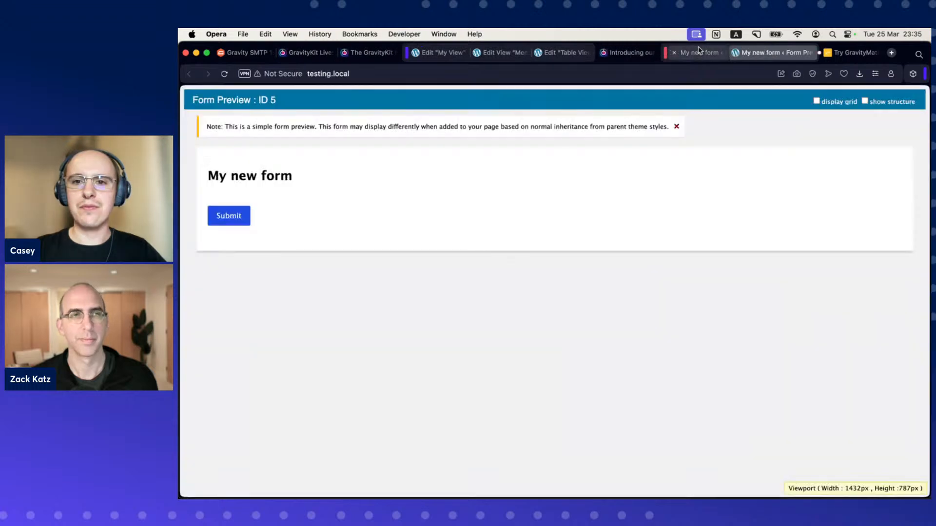
{"action": "left_click", "coordinate": [698, 53]}
{"action": "left_click", "coordinate": [834, 115]}
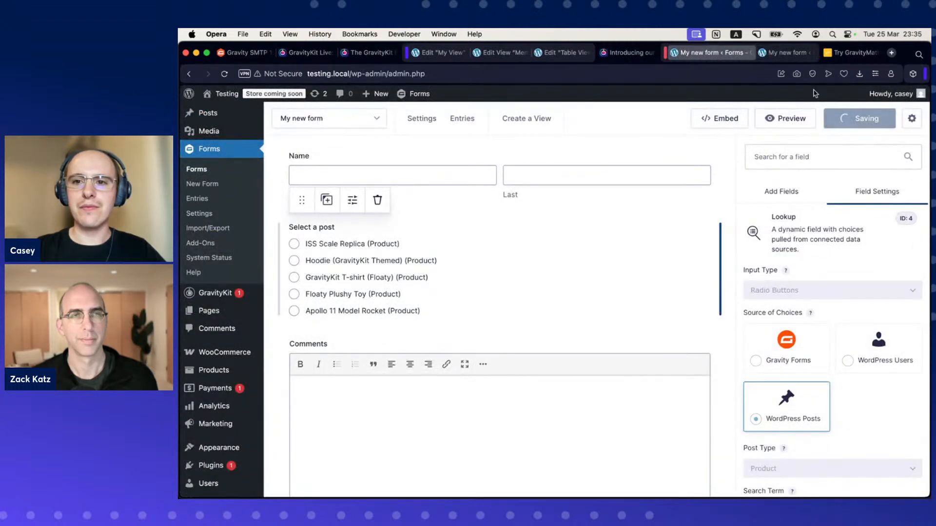
{"action": "left_click", "coordinate": [764, 53]}
{"action": "left_click", "coordinate": [790, 119]}
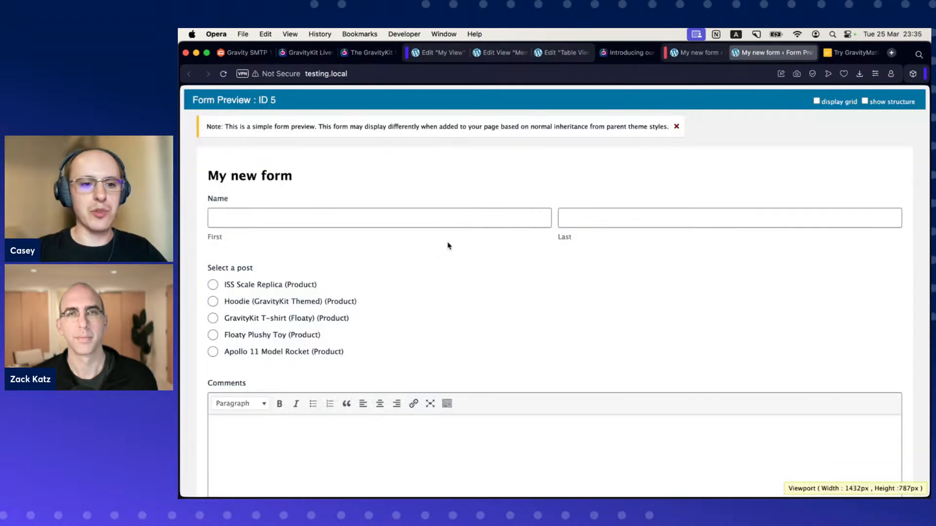
- Try the ISS Scale Replica and Hoodie choices in the form preview, and finish with GravityKit T-shirt (Floaty) selected
{"action": "scroll", "coordinate": [434, 265], "scroll_direction": "down", "scroll_amount": 3}
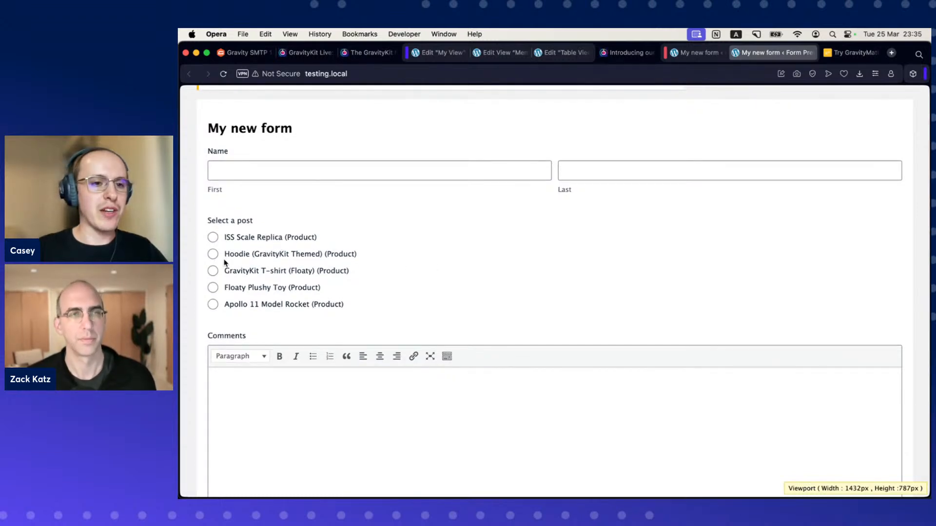
{"action": "scroll", "coordinate": [260, 236], "scroll_direction": "down", "scroll_amount": 1}
{"action": "left_click", "coordinate": [213, 218]}
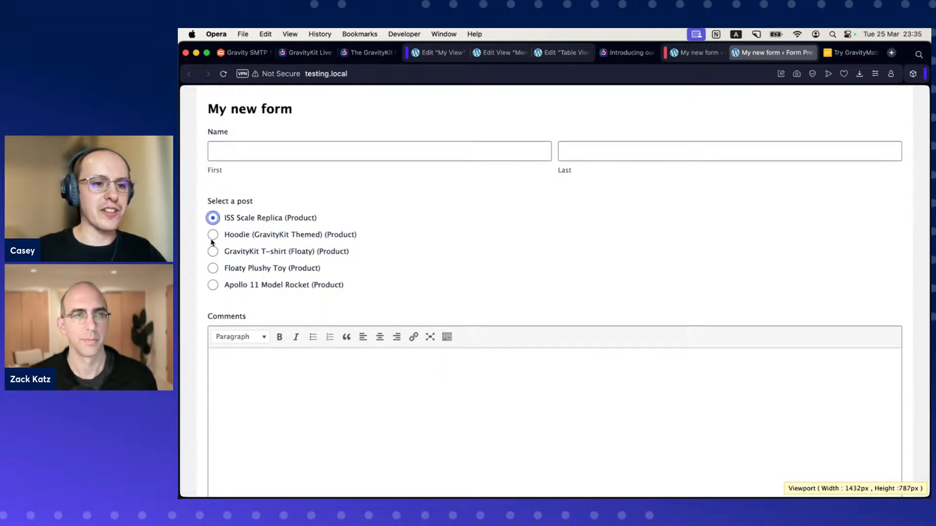
{"action": "left_click", "coordinate": [213, 235]}
{"action": "left_click", "coordinate": [213, 251]}
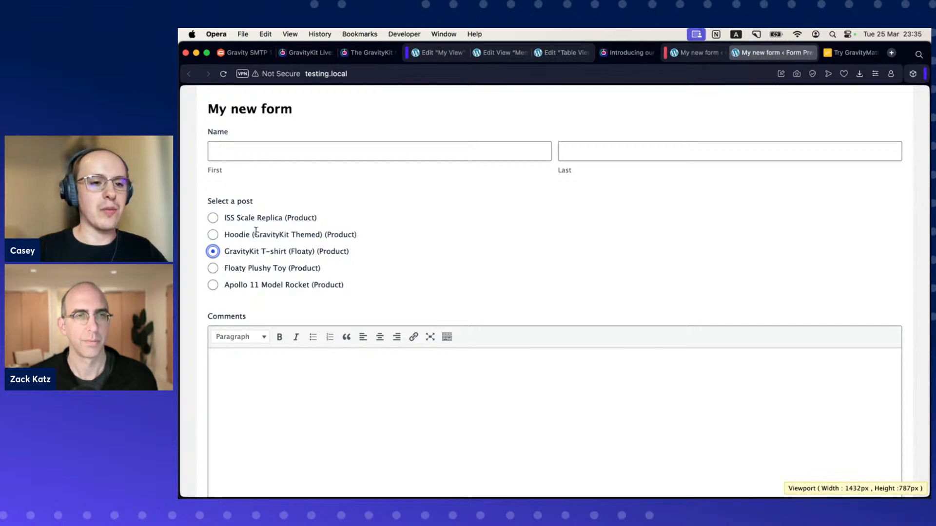
{"action": "left_click_drag", "start_coordinate": [349, 285], "coordinate": [226, 214]}
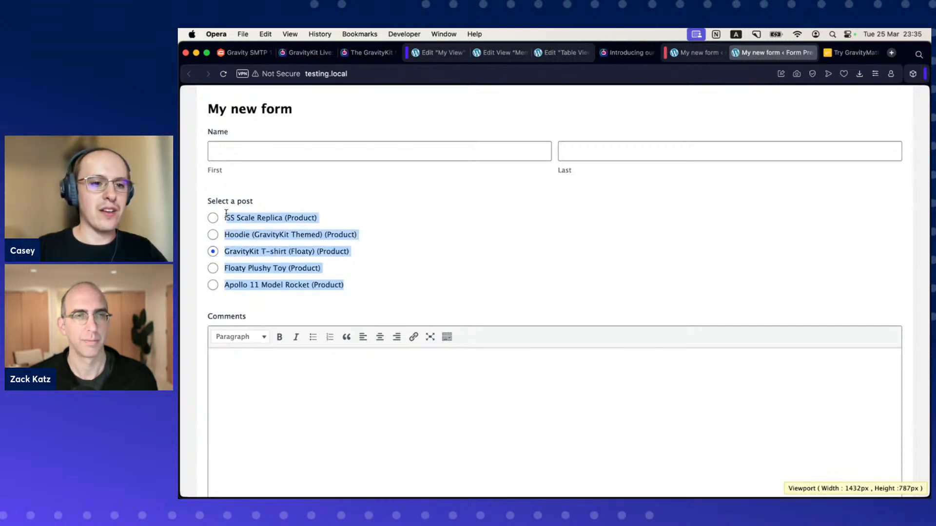
{"action": "left_click", "coordinate": [320, 218]}
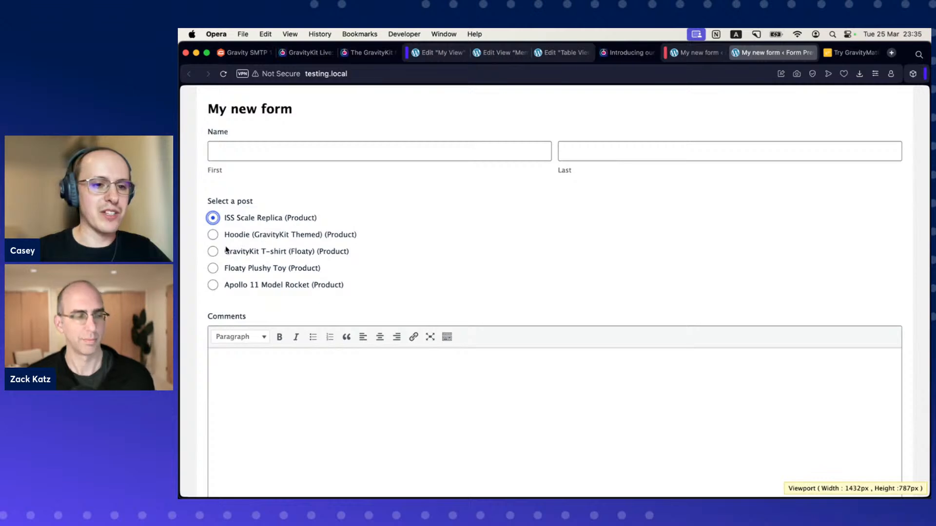
{"action": "left_click", "coordinate": [215, 253]}
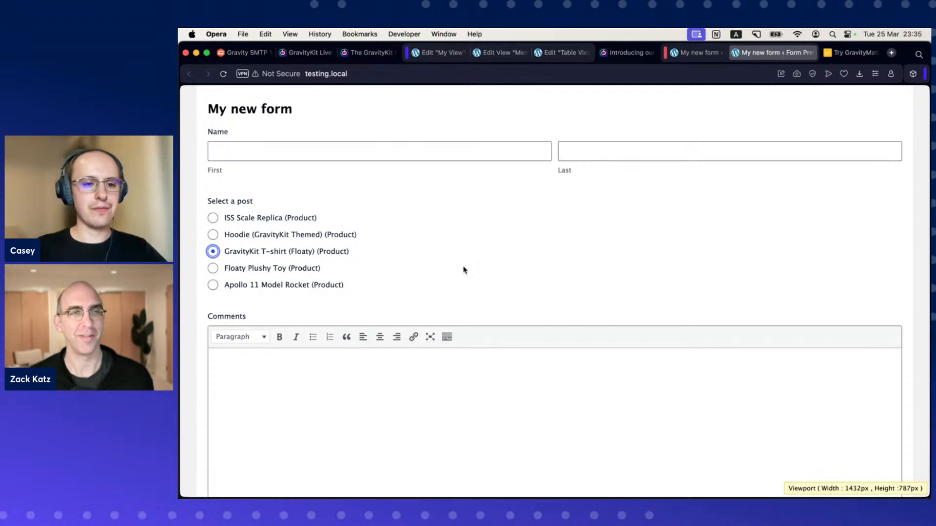
{"action": "left_click", "coordinate": [464, 303]}
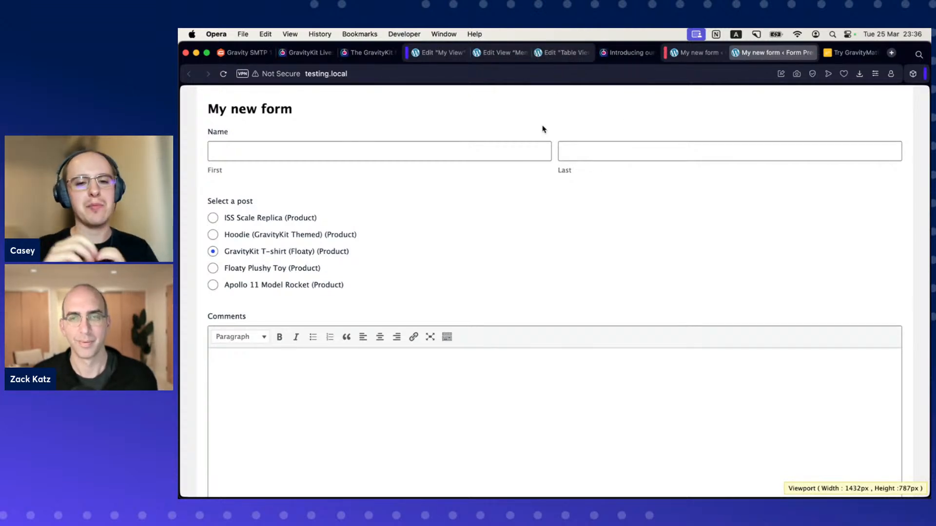
- Switch to the Member profiles View editor and show its Multiple Entries Layout
{"action": "left_click", "coordinate": [561, 53]}
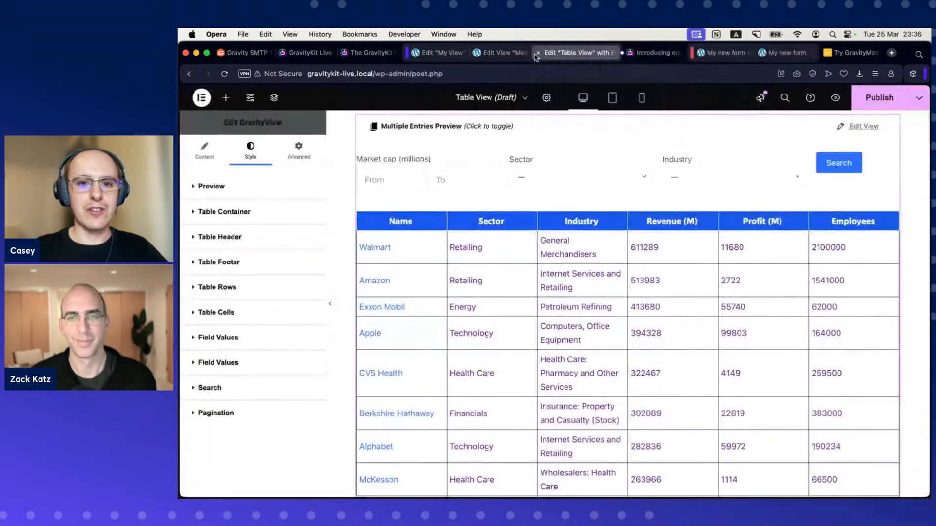
{"action": "left_click", "coordinate": [505, 55]}
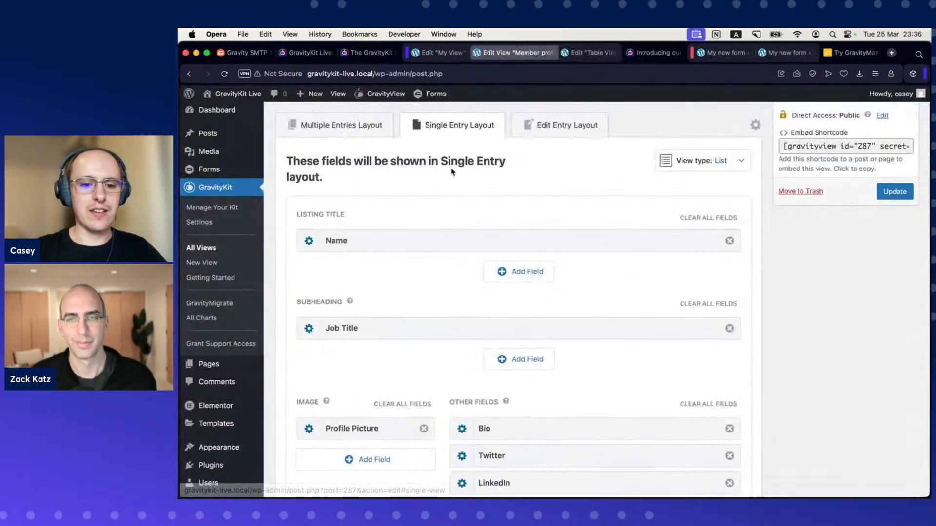
{"action": "scroll", "coordinate": [452, 172], "scroll_direction": "down", "scroll_amount": 3}
{"action": "scroll", "coordinate": [452, 171], "scroll_direction": "up", "scroll_amount": 4}
{"action": "scroll", "coordinate": [452, 172], "scroll_direction": "up", "scroll_amount": 5}
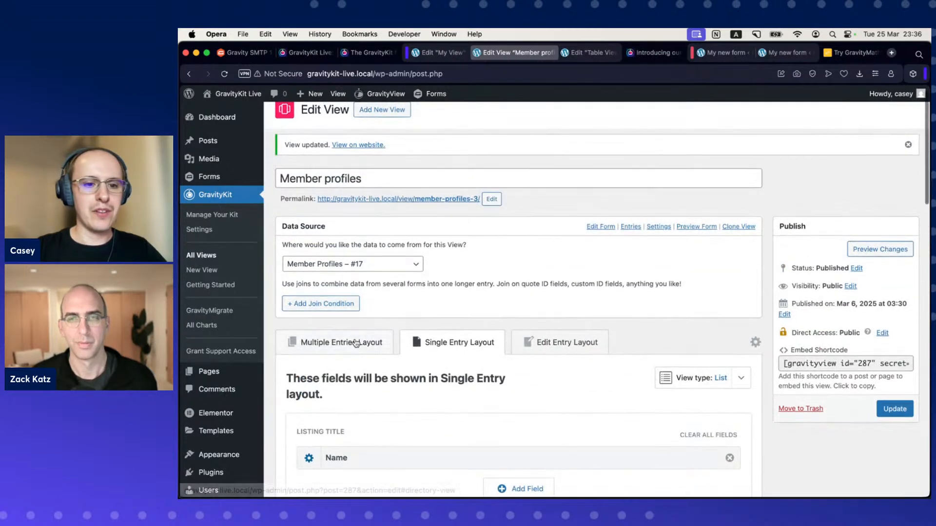
{"action": "left_click", "coordinate": [341, 340]}
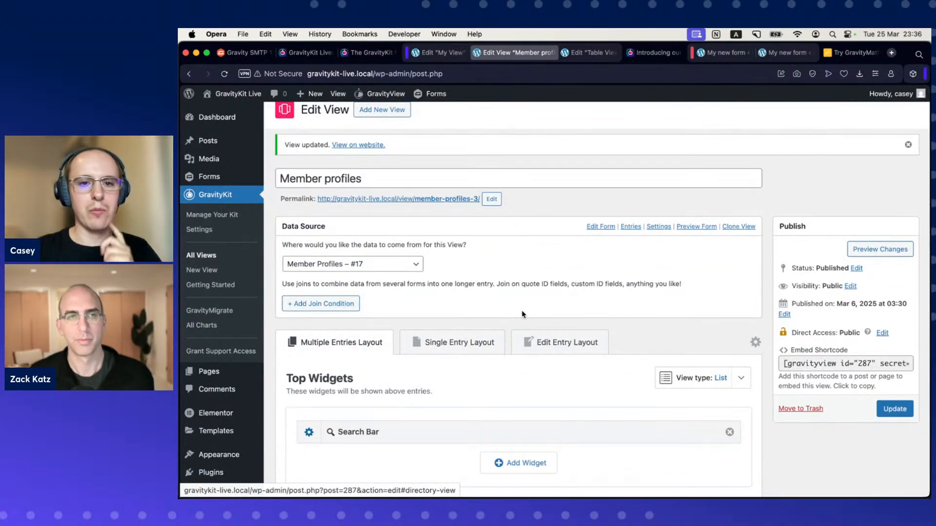
- Open the settings of the Custom Content field in the Subheading area of the entries fields
{"action": "scroll", "coordinate": [529, 320], "scroll_direction": "down", "scroll_amount": 6}
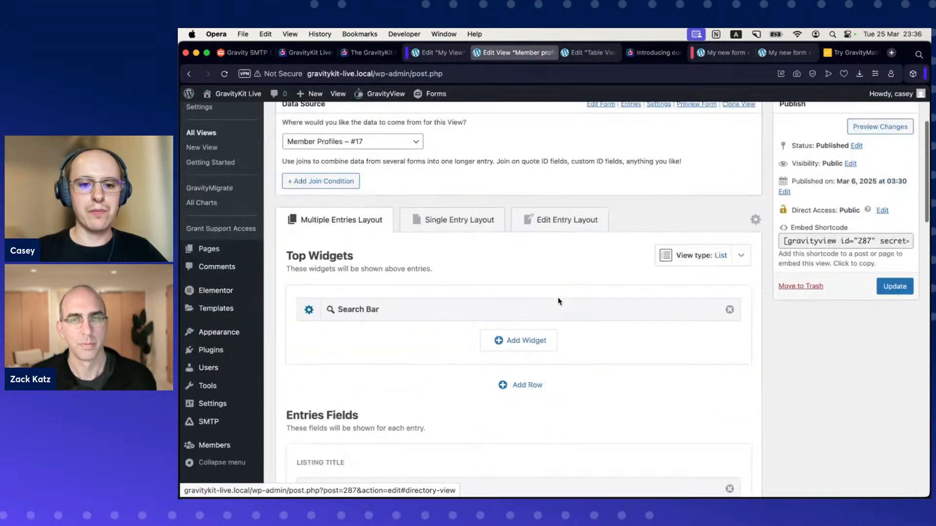
{"action": "scroll", "coordinate": [558, 301], "scroll_direction": "down", "scroll_amount": 3}
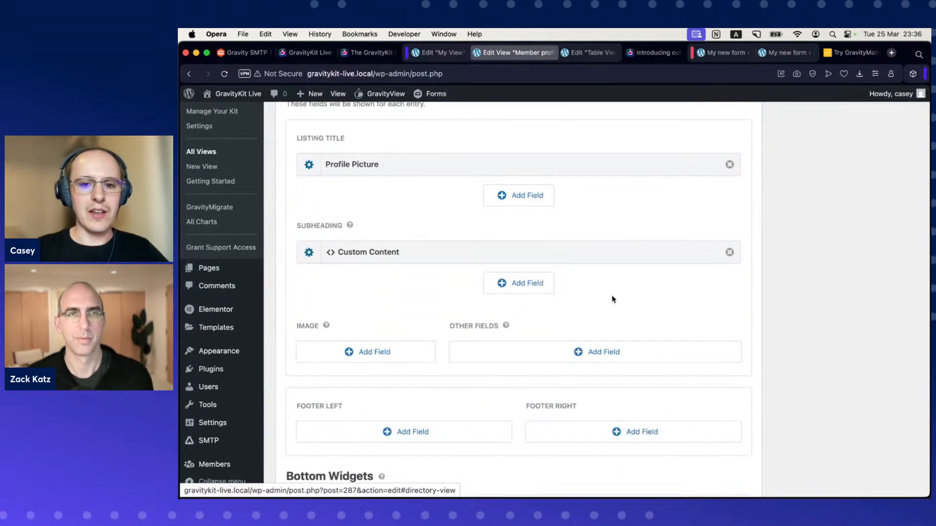
{"action": "scroll", "coordinate": [595, 283], "scroll_direction": "down", "scroll_amount": 1}
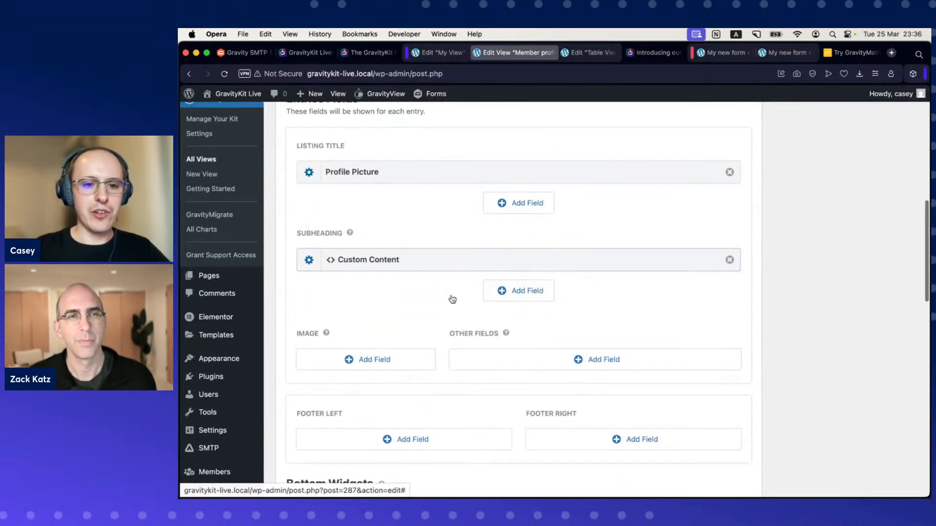
{"action": "scroll", "coordinate": [397, 284], "scroll_direction": "down", "scroll_amount": 2}
{"action": "scroll", "coordinate": [375, 278], "scroll_direction": "up", "scroll_amount": 3}
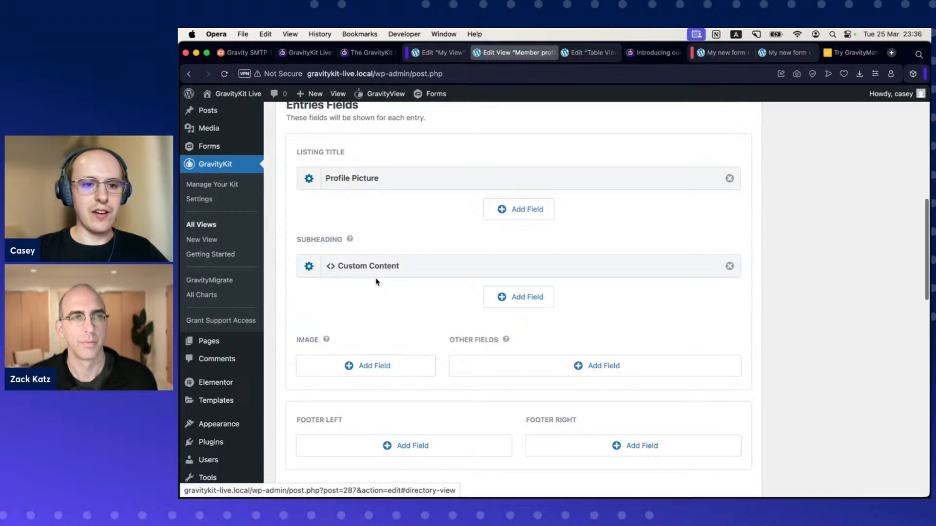
{"action": "left_click", "coordinate": [309, 267]}
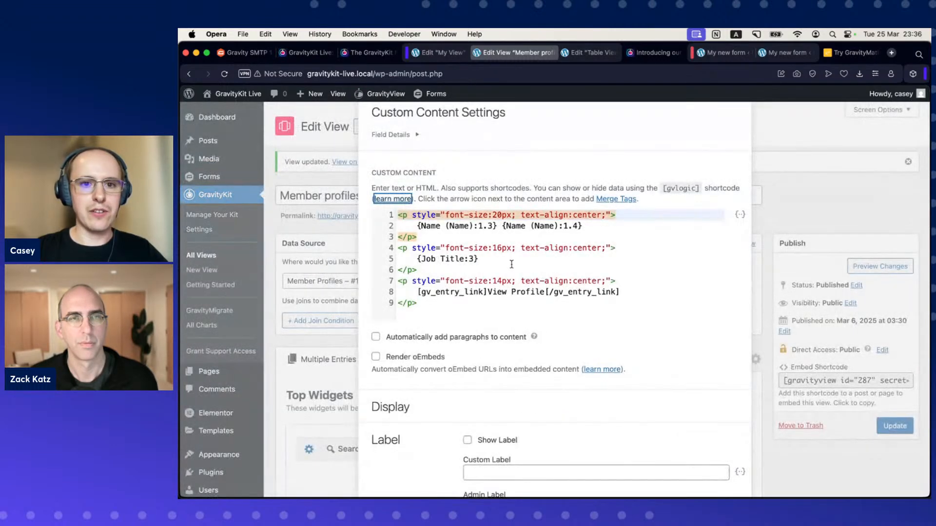
- Examine the Custom Content field's HTML, merge tags and display options, and close its settings
{"action": "scroll", "coordinate": [612, 360], "scroll_direction": "down", "scroll_amount": 5}
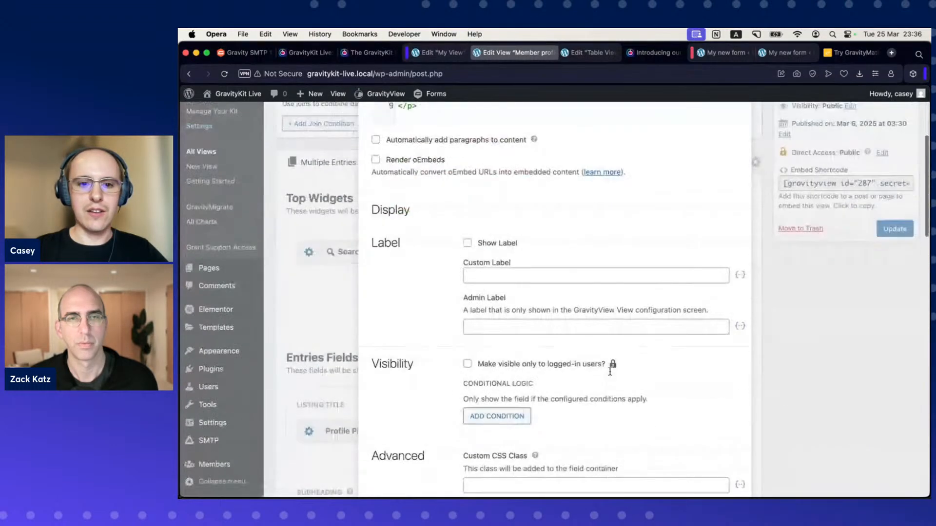
{"action": "scroll", "coordinate": [609, 366], "scroll_direction": "up", "scroll_amount": 5}
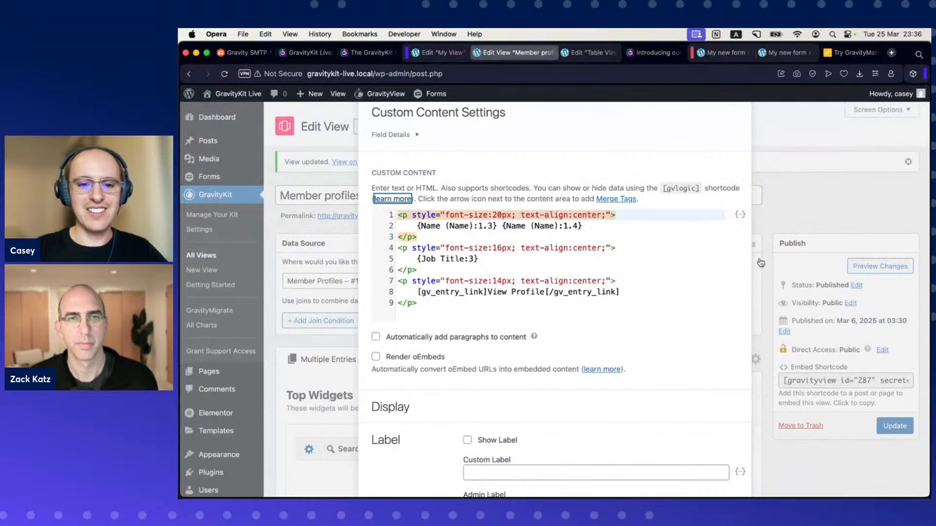
{"action": "left_click", "coordinate": [490, 170]}
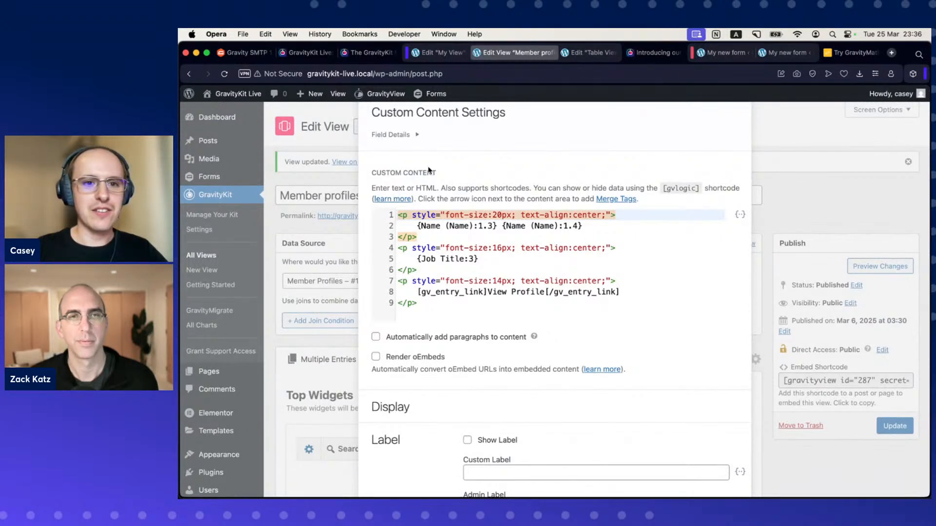
{"action": "scroll", "coordinate": [663, 207], "scroll_direction": "down", "scroll_amount": 2}
{"action": "scroll", "coordinate": [663, 207], "scroll_direction": "up", "scroll_amount": 2}
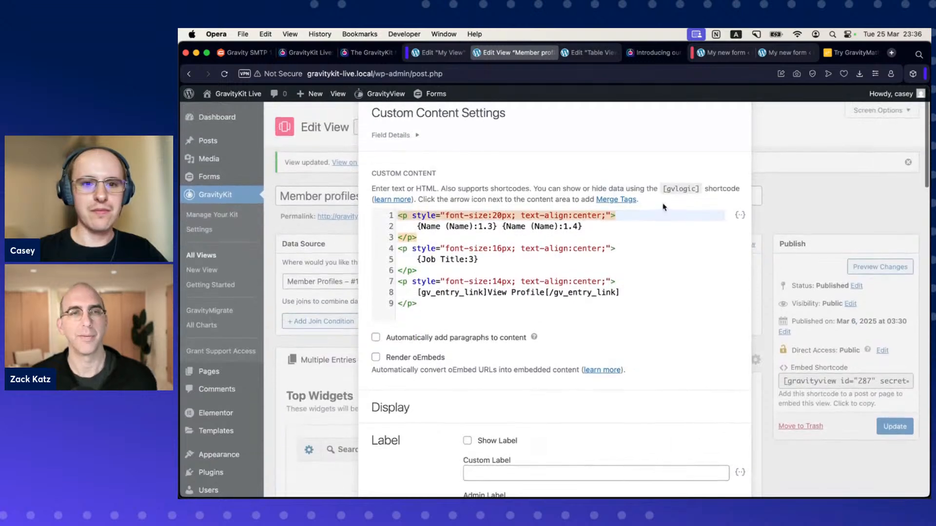
{"action": "scroll", "coordinate": [666, 212], "scroll_direction": "up", "scroll_amount": 1}
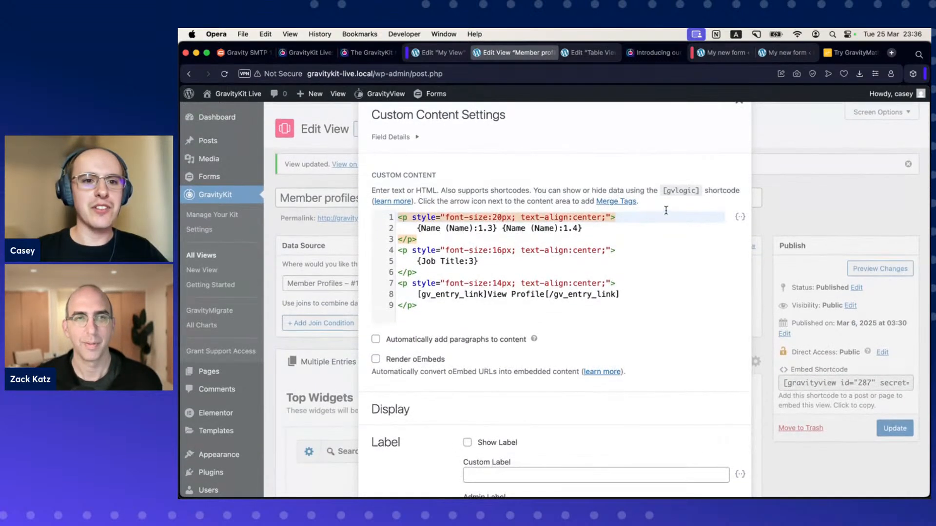
{"action": "scroll", "coordinate": [666, 211], "scroll_direction": "down", "scroll_amount": 1}
{"action": "scroll", "coordinate": [666, 211], "scroll_direction": "up", "scroll_amount": 1}
{"action": "scroll", "coordinate": [649, 209], "scroll_direction": "down", "scroll_amount": 1}
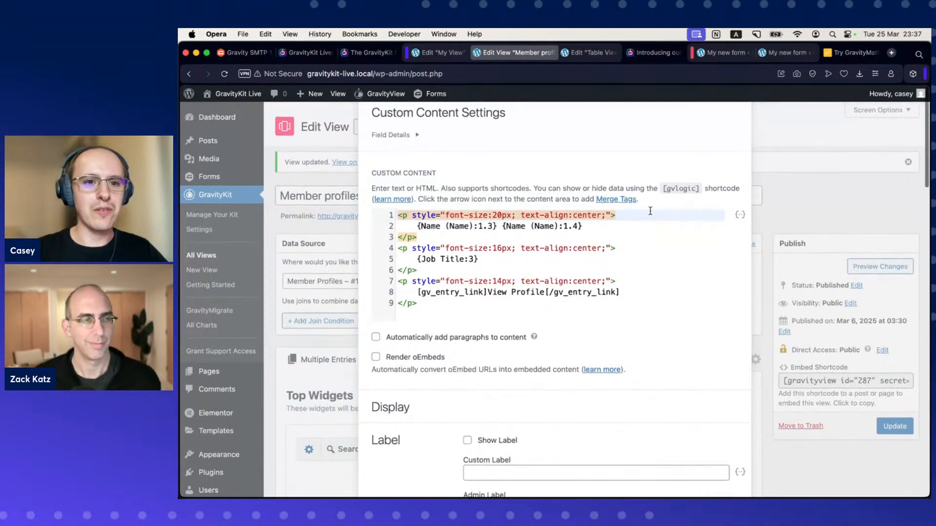
{"action": "scroll", "coordinate": [553, 198], "scroll_direction": "up", "scroll_amount": 1}
{"action": "scroll", "coordinate": [639, 207], "scroll_direction": "down", "scroll_amount": 1}
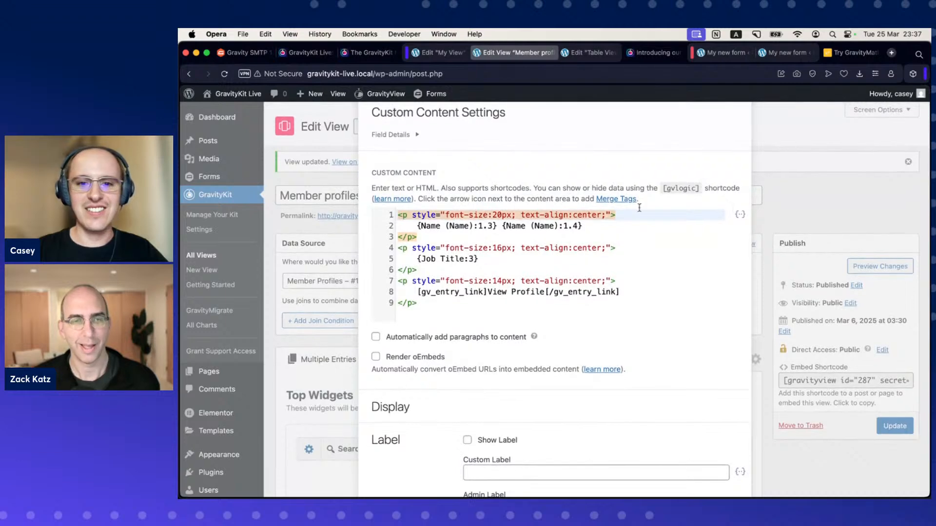
{"action": "left_click", "coordinate": [777, 201]}
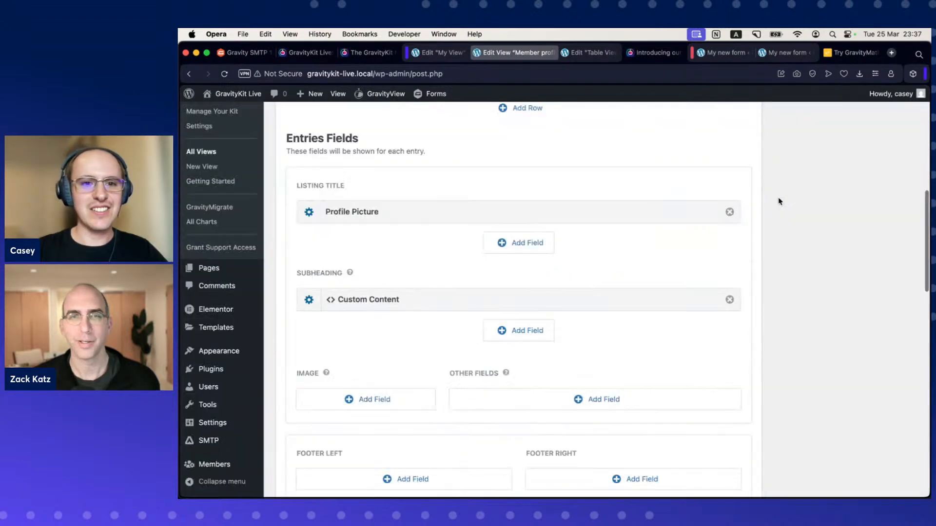
{"action": "scroll", "coordinate": [337, 292], "scroll_direction": "down", "scroll_amount": 1}
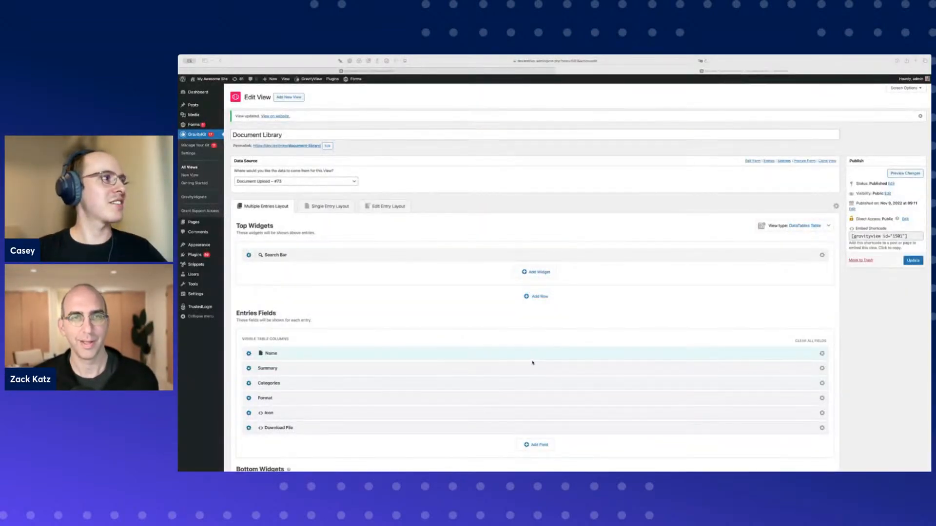
- Add a Custom Content field below Download File in the Document Library View's visible table columns
{"action": "scroll", "coordinate": [488, 351], "scroll_direction": "down", "scroll_amount": 3}
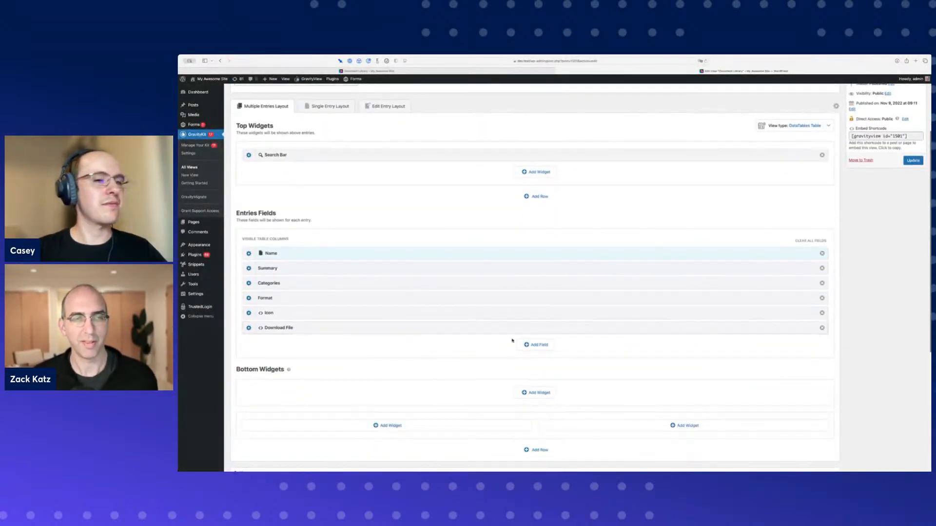
{"action": "left_click", "coordinate": [532, 345]}
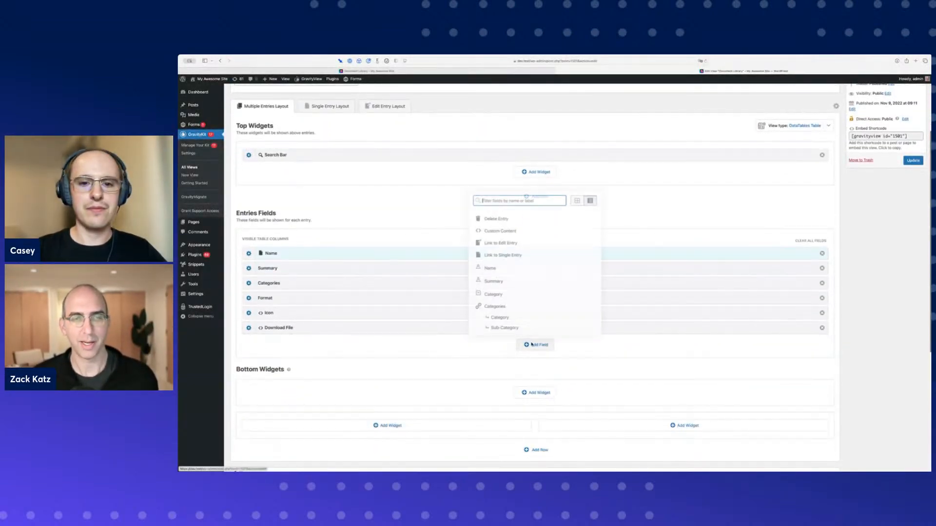
{"action": "left_click", "coordinate": [537, 231]}
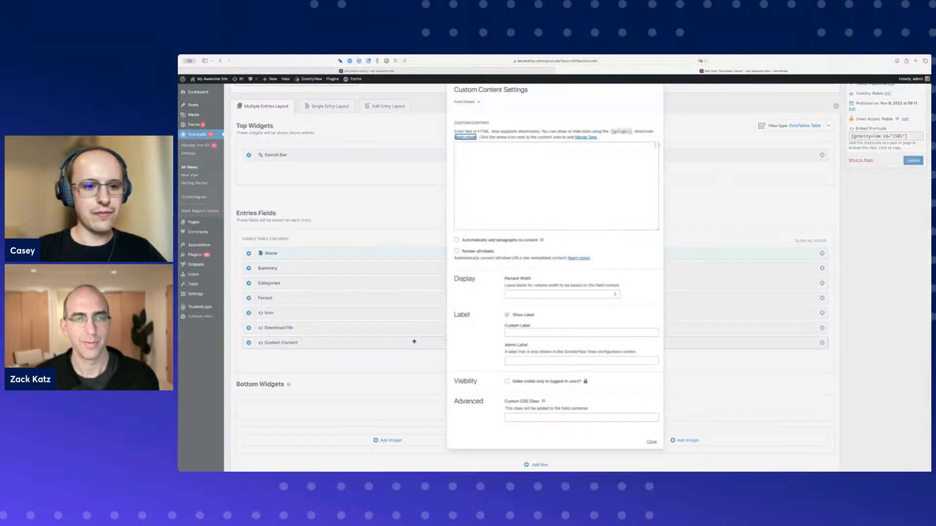
- Fill the Custom Content editor with several dozen short lines of placeholder text such as asd and asdasdas
{"action": "left_click", "coordinate": [496, 169]}
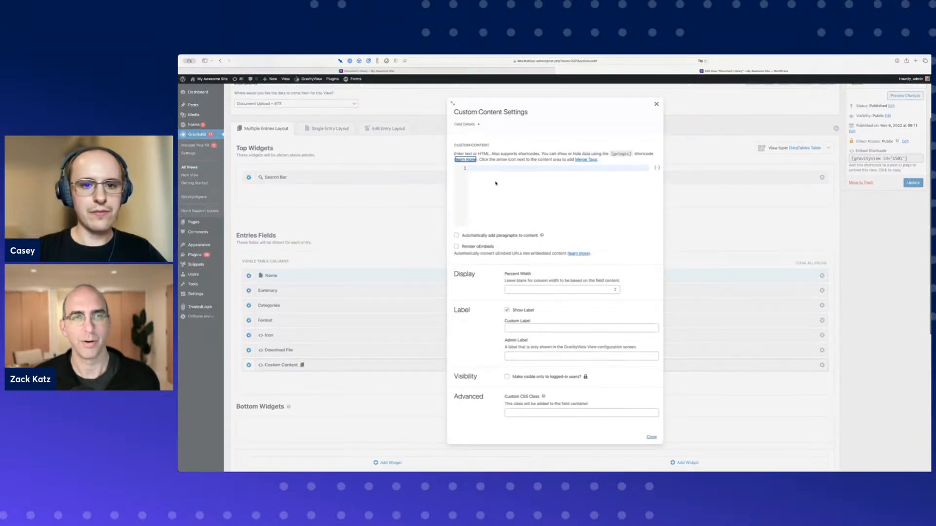
{"action": "type", "text": "sd  a d as"}
{"action": "type", "text": "d"}
{"action": "key", "text": "Return"}
{"action": "type", "text": "as"}
{"action": "key", "text": "Return"}
{"action": "type", "text": "d"}
{"action": "key", "text": "Return"}
{"action": "type", "text": "asd"}
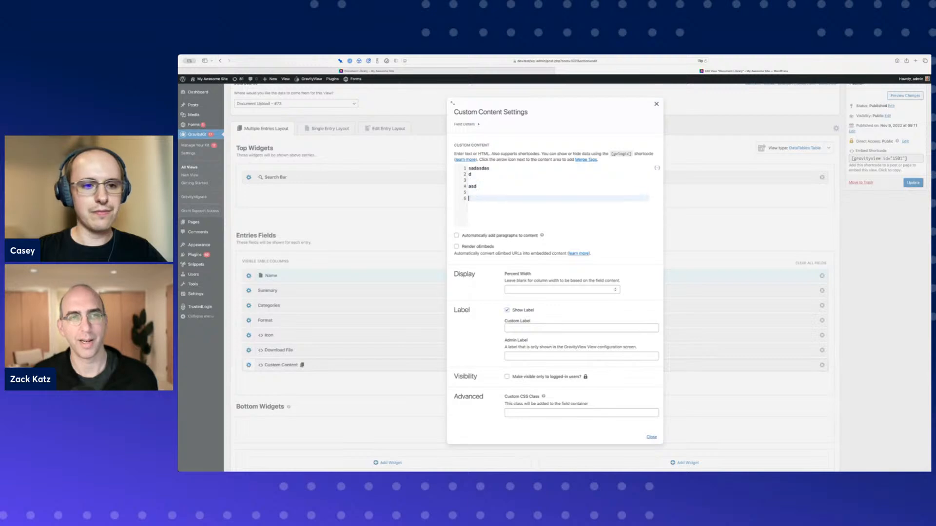
{"action": "type", "text": "  a sd  a d asd as d asd d asd    asdas d   as"}
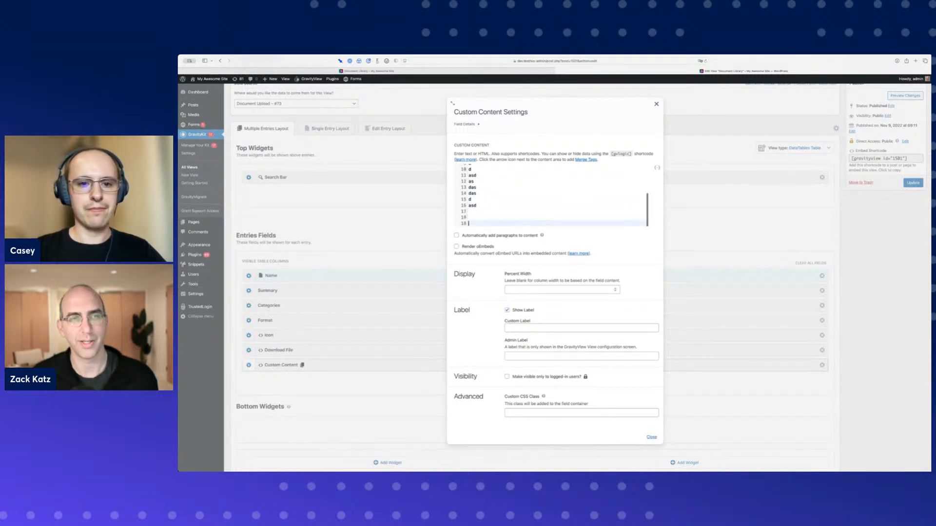
{"action": "type", "text": " asd ad ssa d asd   asdasdas  "}
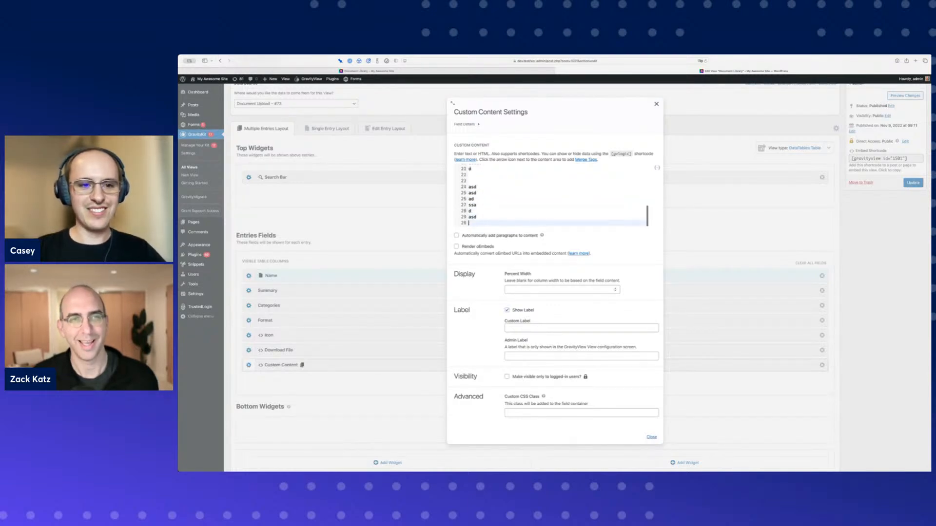
{"action": "type", "text": "  asda"}
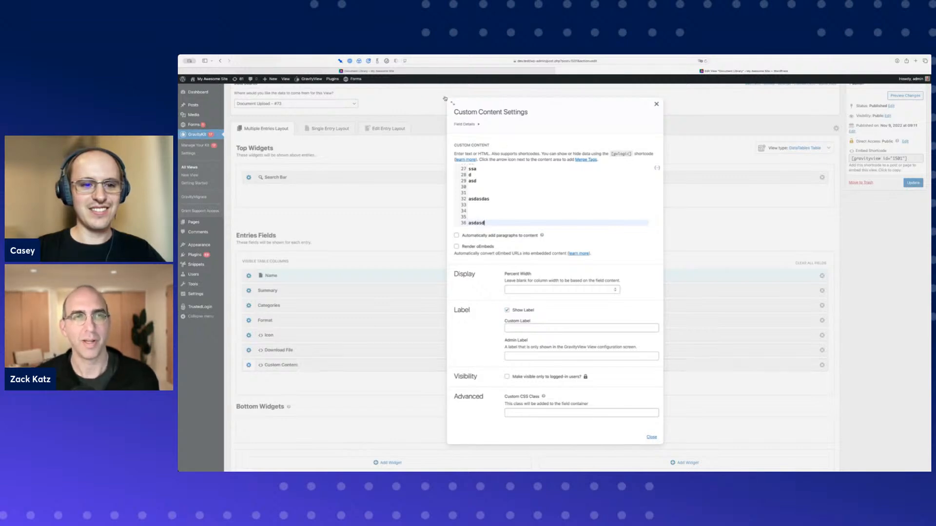
- Enlarge the Custom Content settings dialog to show the whole placeholder text
{"action": "scroll", "coordinate": [444, 99], "scroll_direction": "up", "scroll_amount": 5}
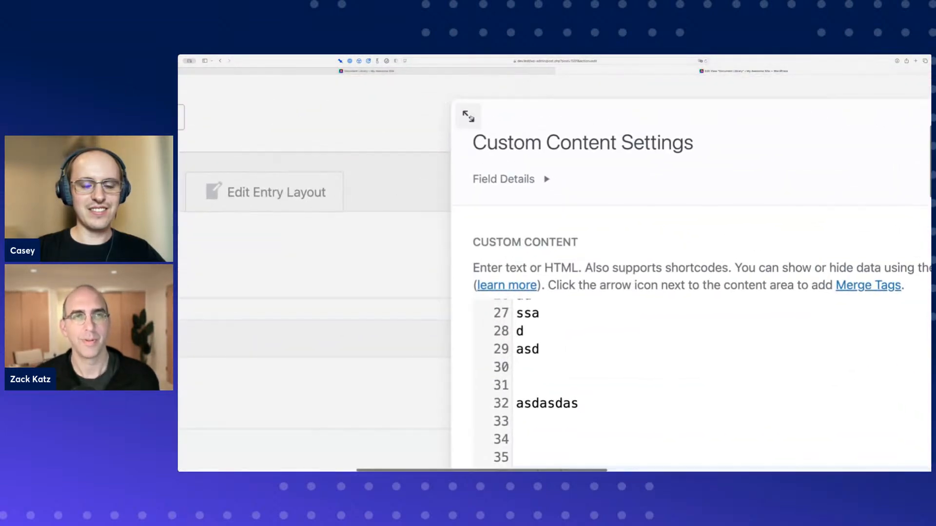
{"action": "scroll", "coordinate": [476, 120], "scroll_direction": "down", "scroll_amount": 5}
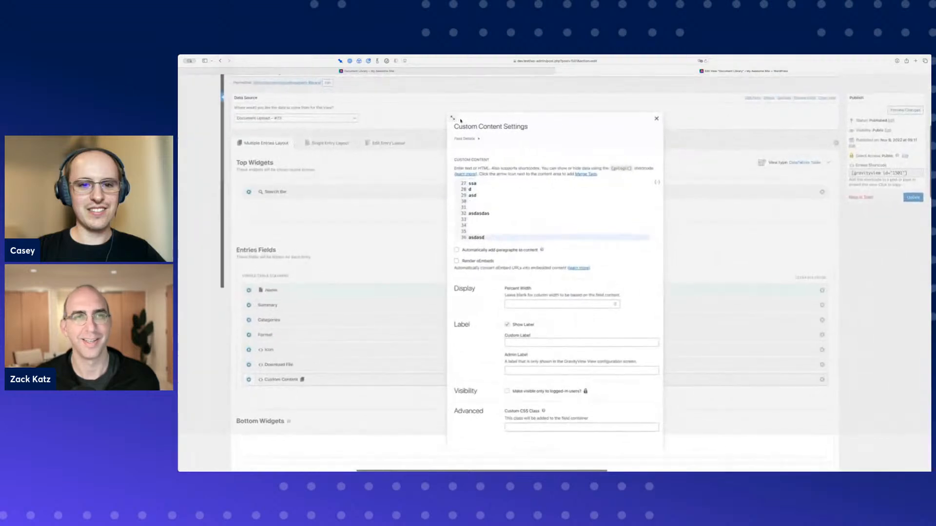
{"action": "left_click", "coordinate": [456, 122]}
{"action": "scroll", "coordinate": [393, 177], "scroll_direction": "down", "scroll_amount": 2}
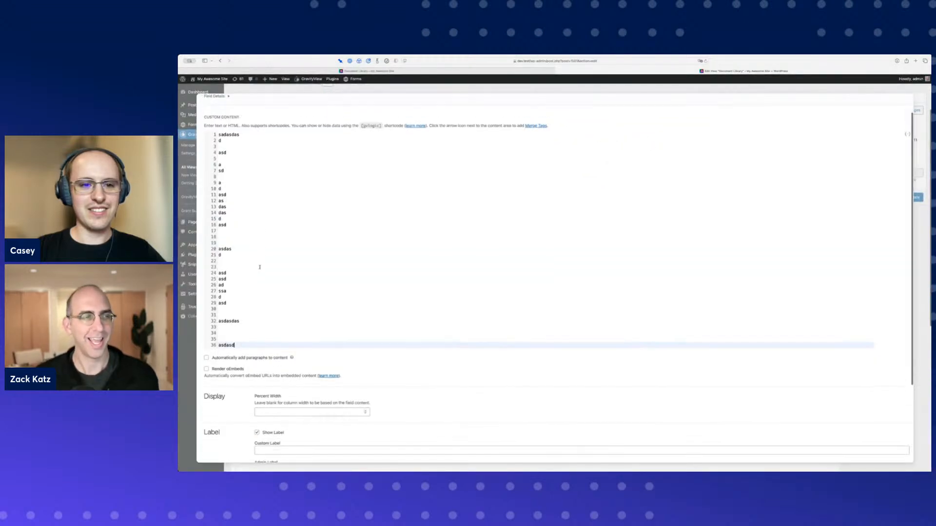
- Insert a long run of blank lines below line 16 of the custom content, and review the extended editor
{"action": "left_click", "coordinate": [296, 227]}
{"action": "key", "text": "Return"}
{"action": "key", "text": "Return"}
{"action": "key", "text": "Return"}
{"action": "key", "text": "Return"}
{"action": "key", "text": "Return"}
{"action": "key", "text": "Return"}
{"action": "key", "text": "Return"}
{"action": "key", "text": "Return"}
{"action": "key", "text": "Return"}
{"action": "key", "text": "Return"}
{"action": "key", "text": "Return"}
{"action": "key", "text": "Return"}
{"action": "key", "text": "Return"}
{"action": "key", "text": "Return"}
{"action": "key", "text": "Return"}
{"action": "key", "text": "Return"}
{"action": "key", "text": "Return"}
{"action": "key", "text": "Return"}
{"action": "key", "text": "Return"}
{"action": "key", "text": "Return"}
{"action": "key", "text": "Return"}
{"action": "key", "text": "Return"}
{"action": "key", "text": "Return"}
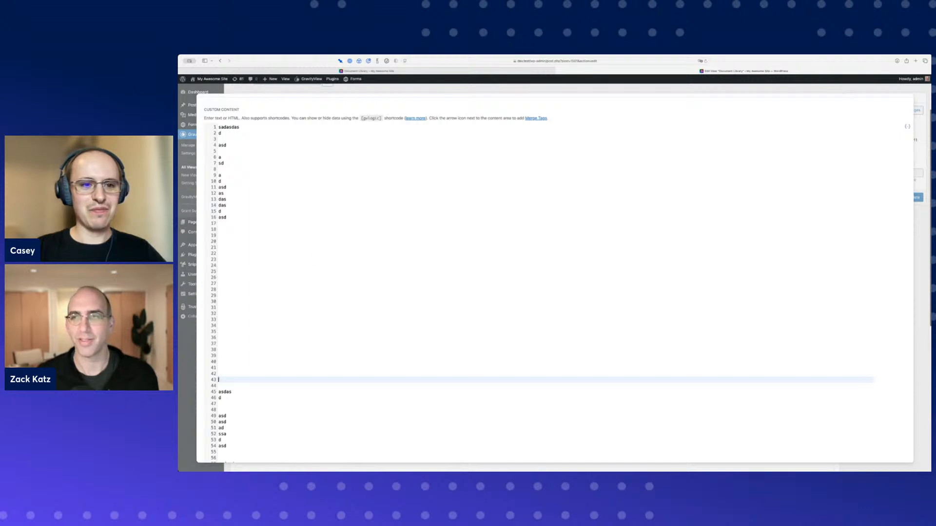
{"action": "scroll", "coordinate": [539, 200], "scroll_direction": "down", "scroll_amount": 5}
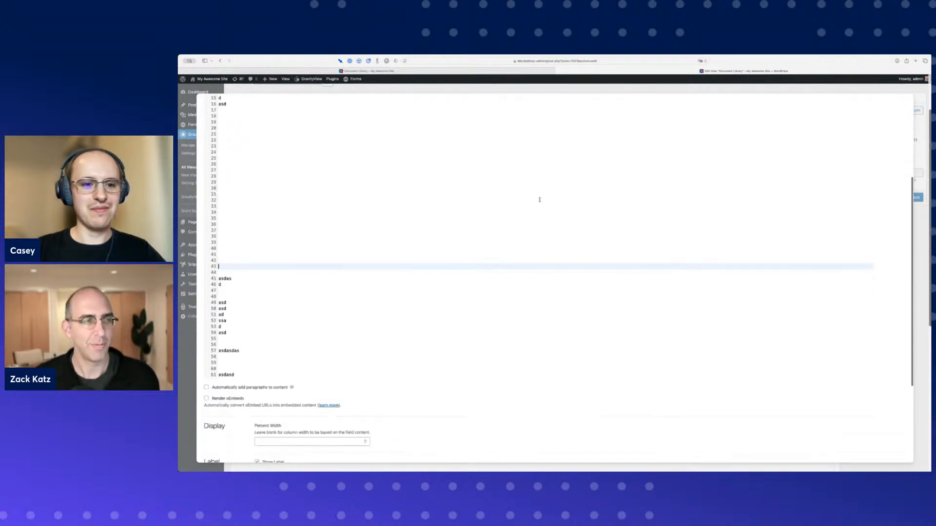
{"action": "scroll", "coordinate": [540, 200], "scroll_direction": "down", "scroll_amount": 1}
{"action": "scroll", "coordinate": [336, 199], "scroll_direction": "up", "scroll_amount": 4}
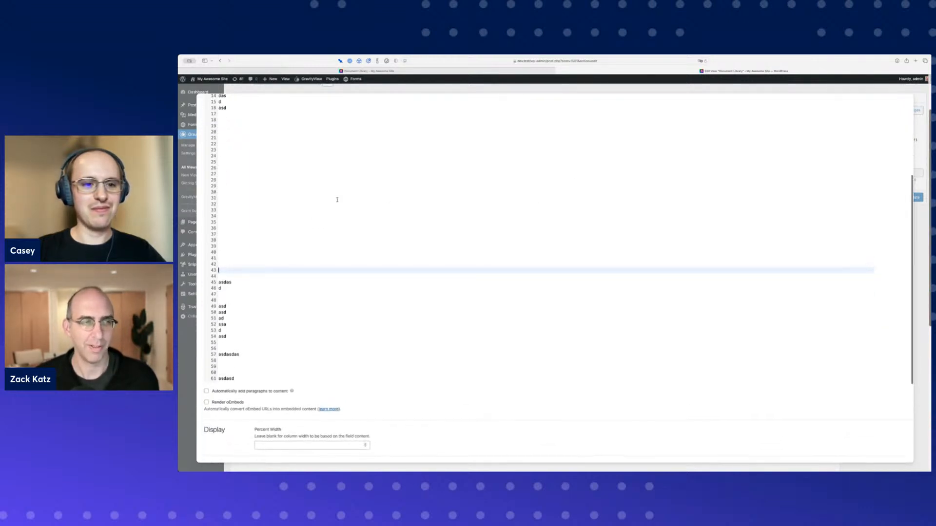
{"action": "scroll", "coordinate": [288, 198], "scroll_direction": "up", "scroll_amount": 6}
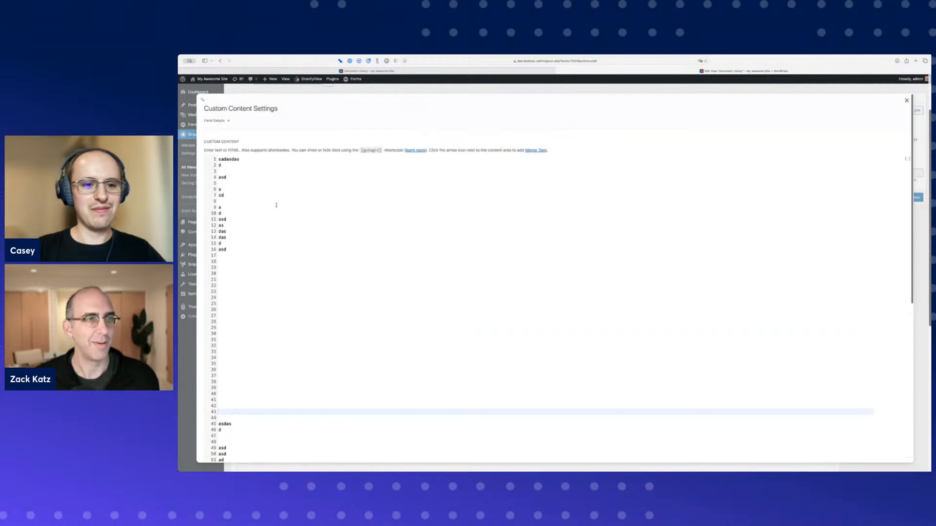
- Replace all of the custom content with an empty anchor tag, <a></a>
{"action": "left_click_drag", "start_coordinate": [239, 171], "coordinate": [287, 301]}
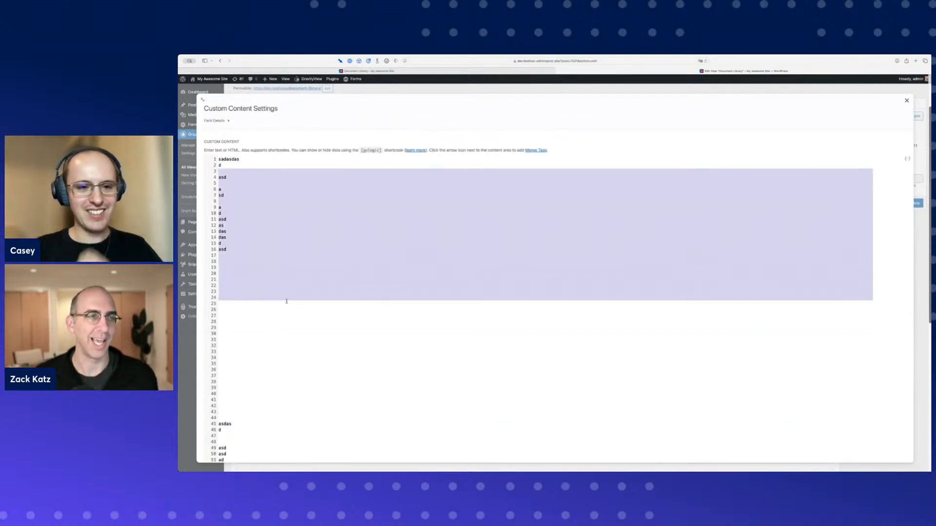
{"action": "key", "text": "super+a"}
{"action": "key", "text": "BackSpace"}
{"action": "type", "text": "<a"}
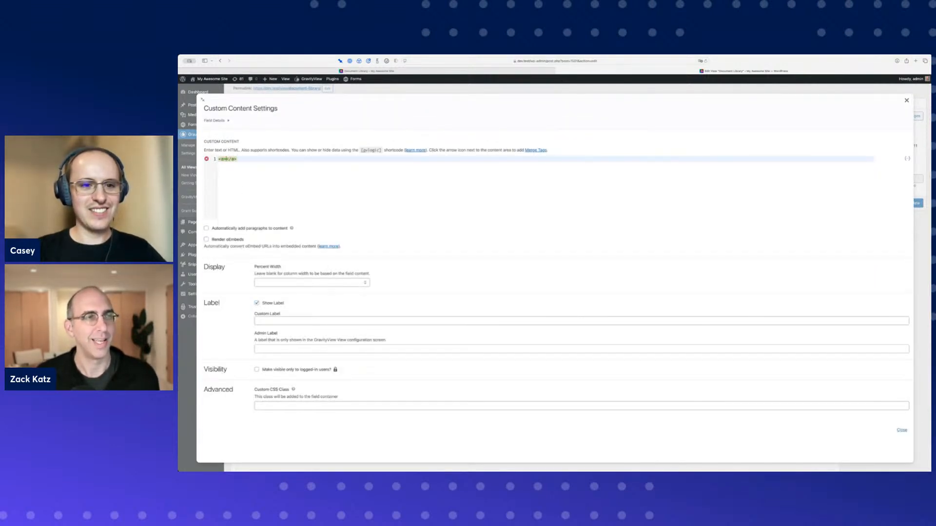
{"action": "key", "text": "super+a"}
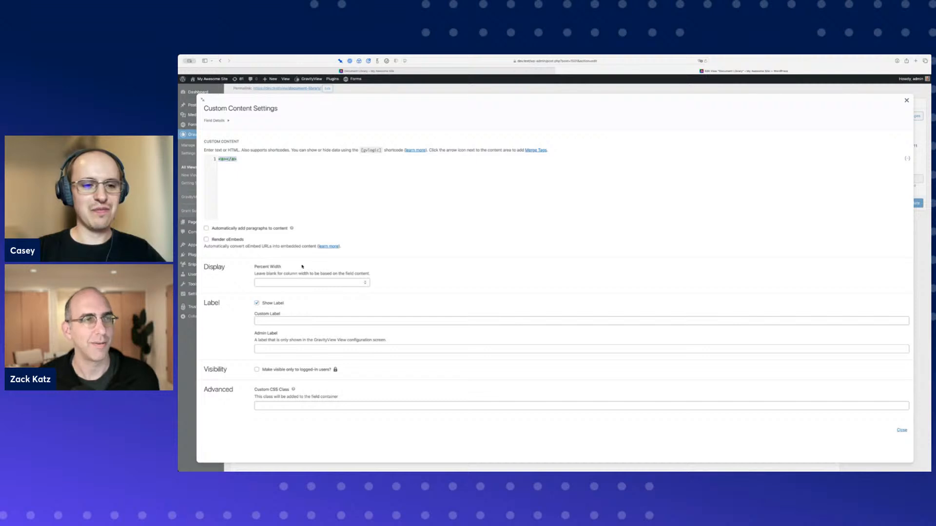
- Switch the Custom Content settings to the compact size and back to the enlarged size, and close them
{"action": "left_click", "coordinate": [202, 100]}
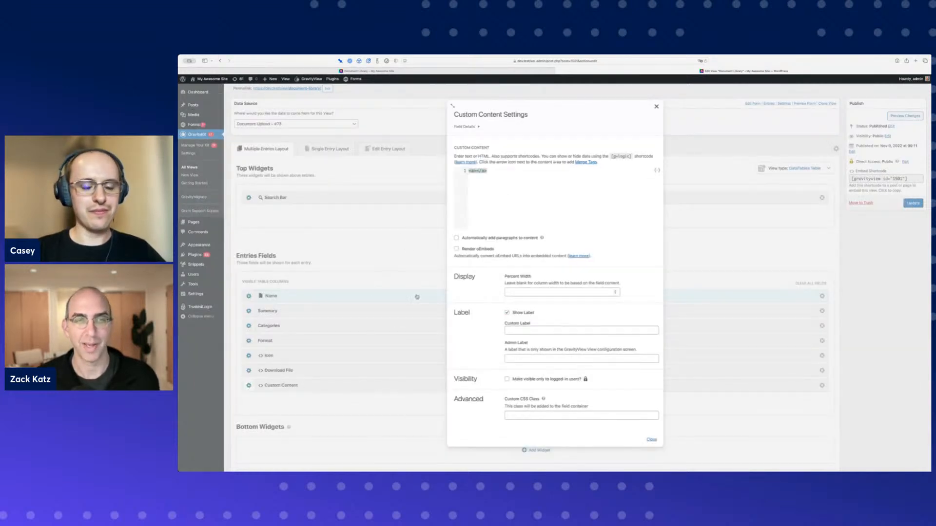
{"action": "left_click", "coordinate": [451, 107]}
{"action": "key", "text": "Escape"}
{"action": "scroll", "coordinate": [374, 311], "scroll_direction": "down", "scroll_amount": 3}
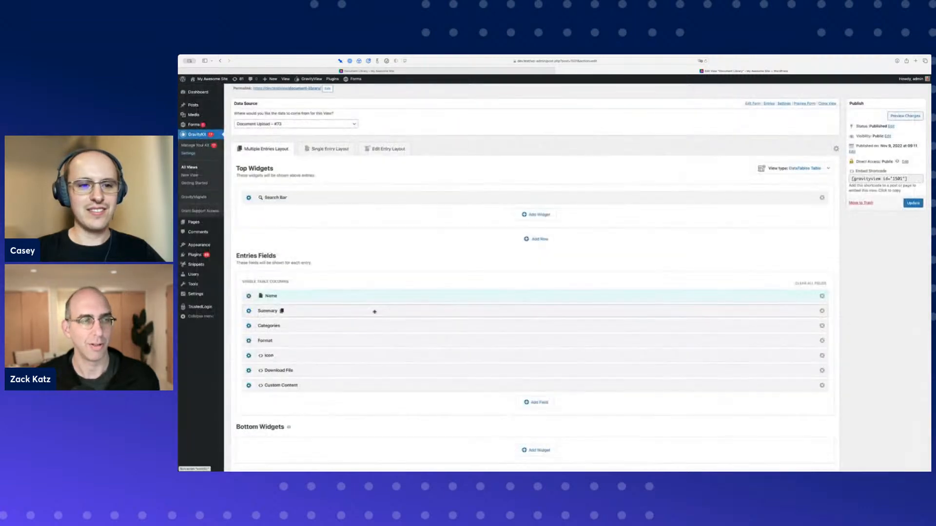
- Compare the settings dialogs of the Download File field and the new Custom Content field, and close each
{"action": "left_click", "coordinate": [364, 313]}
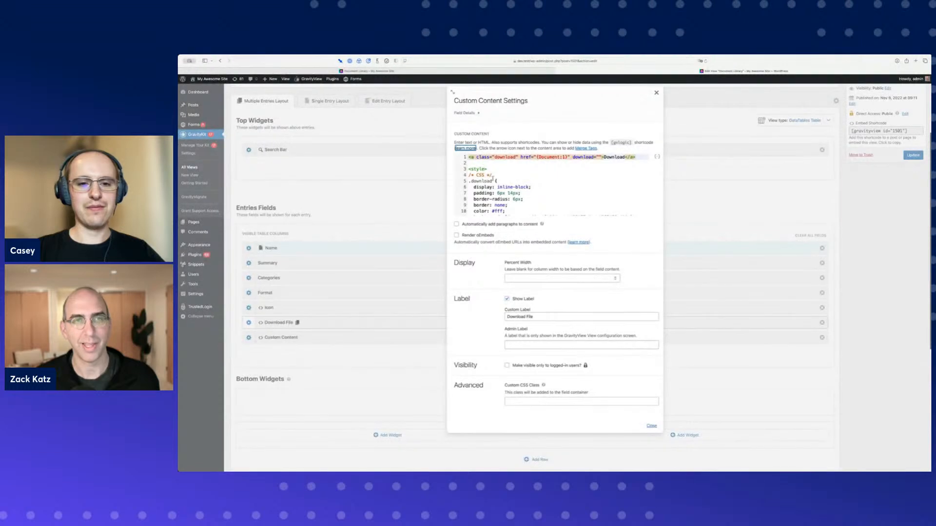
{"action": "key", "text": "Escape"}
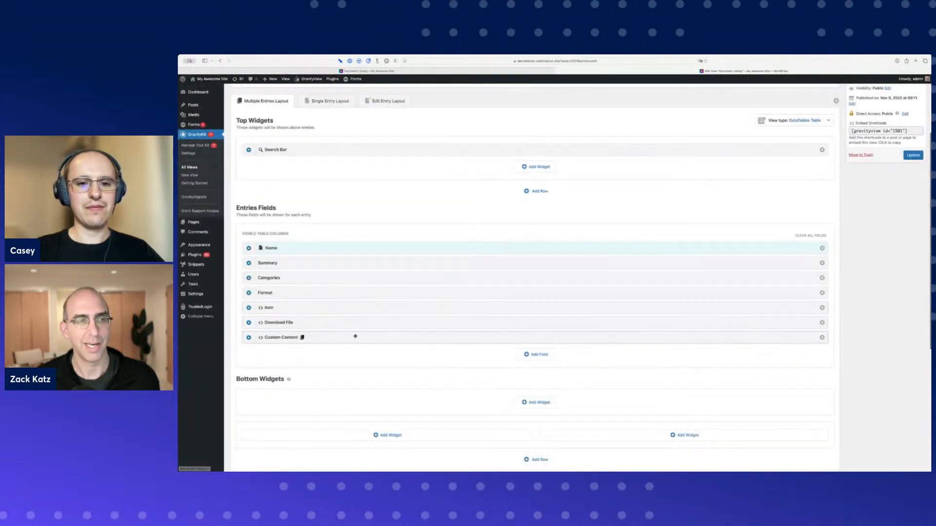
{"action": "left_click", "coordinate": [354, 337]}
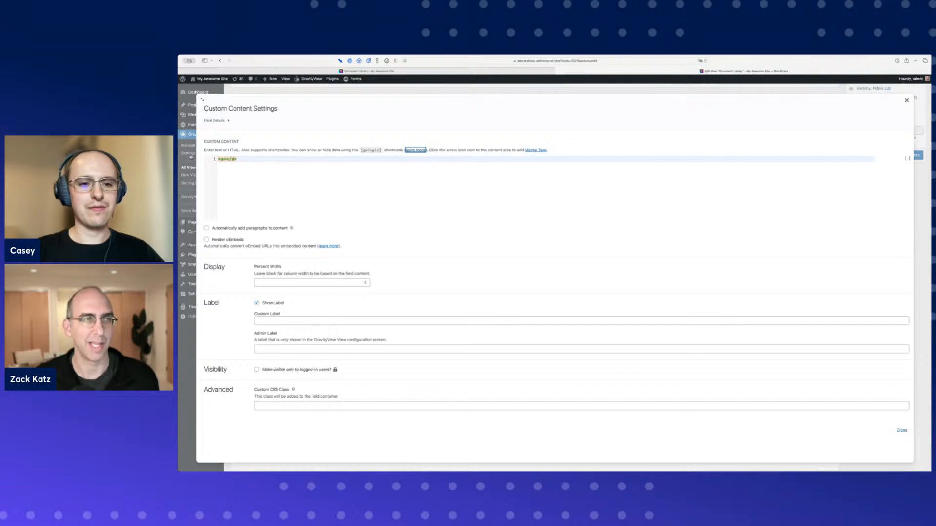
{"action": "key", "text": "Escape"}
- View the Summary field's settings in the enlarged size, return them to the compact size, and close them
{"action": "left_click", "coordinate": [307, 261]}
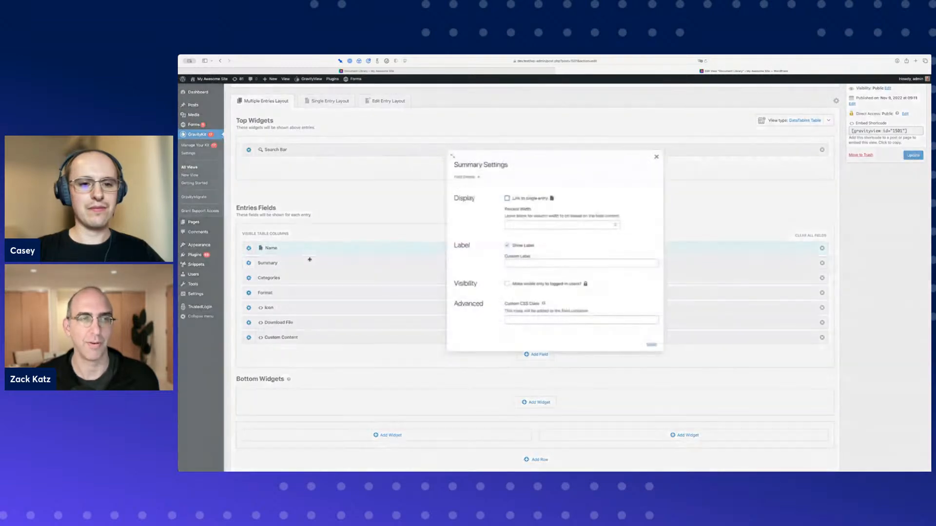
{"action": "left_click", "coordinate": [453, 157]}
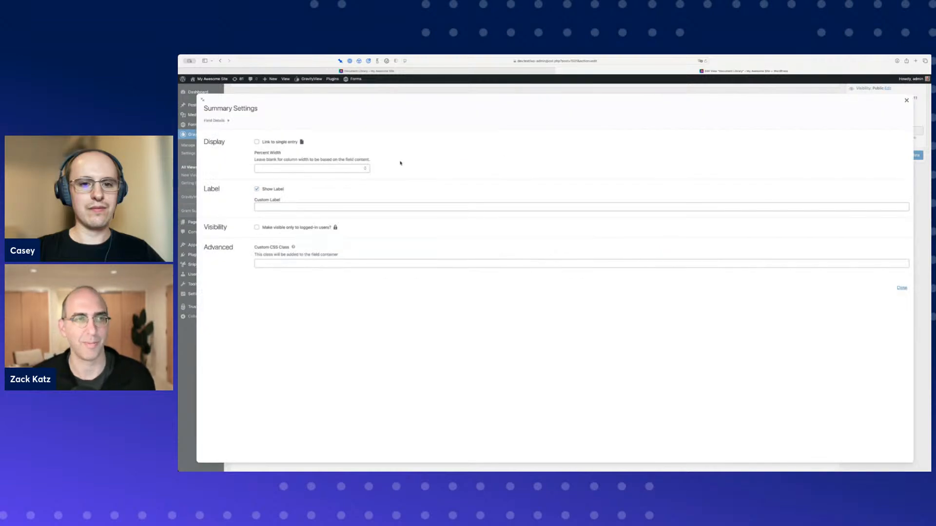
{"action": "left_click", "coordinate": [203, 100]}
{"action": "key", "text": "Escape"}
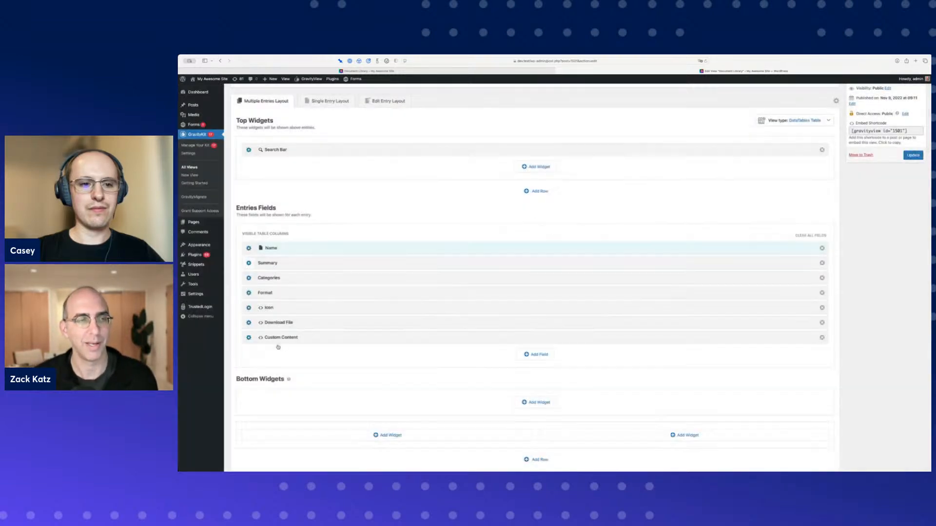
- Reopen the new Custom Content field's settings in the enlarged size, and close them
{"action": "left_click", "coordinate": [344, 338]}
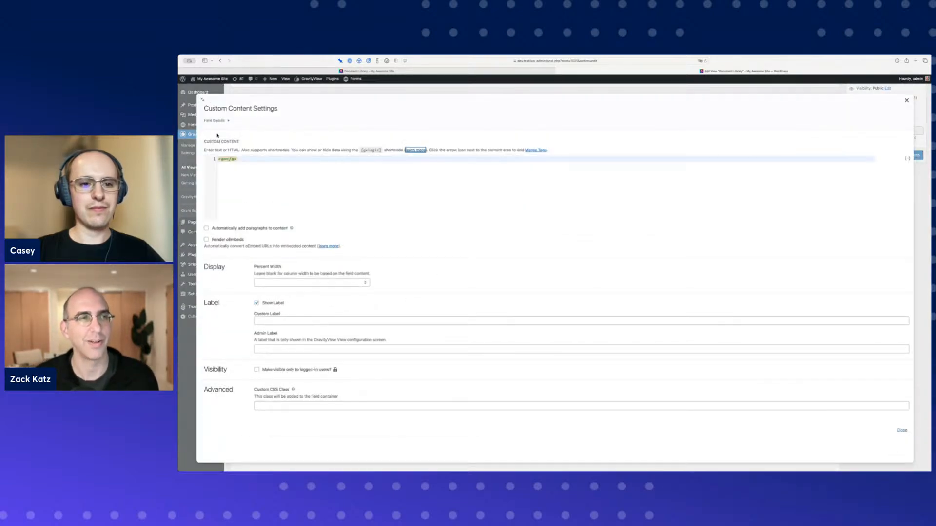
{"action": "left_click", "coordinate": [245, 180]}
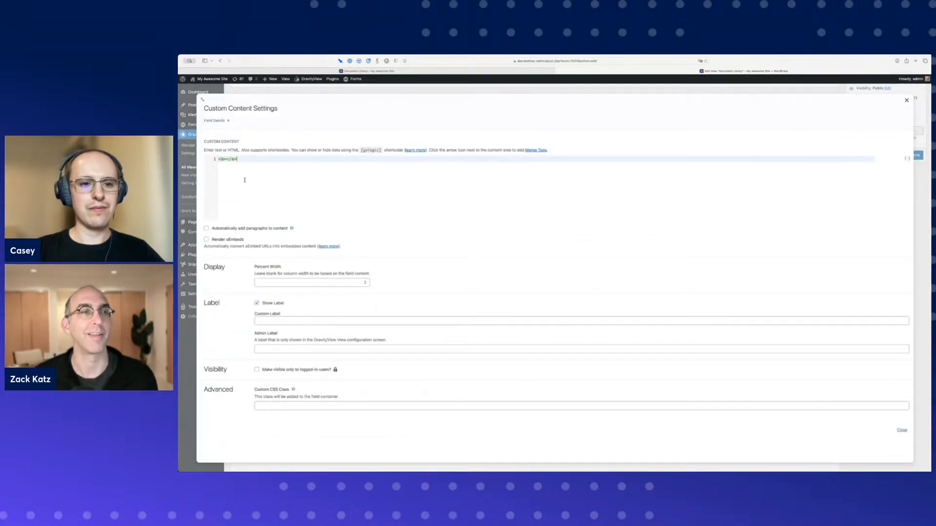
{"action": "left_click", "coordinate": [192, 168]}
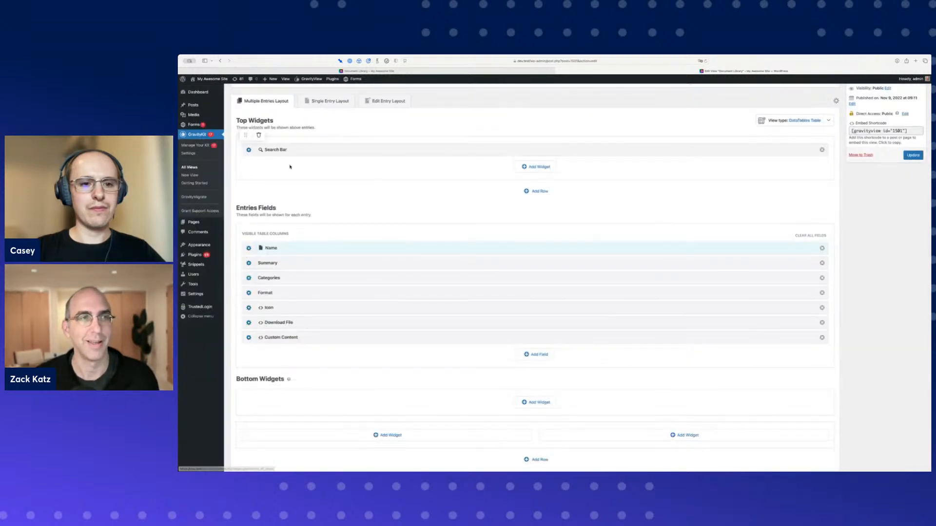
- View the Search Bar widget's settings in the enlarged size, and return them to the compact size
{"action": "scroll", "coordinate": [289, 167], "scroll_direction": "up", "scroll_amount": 1}
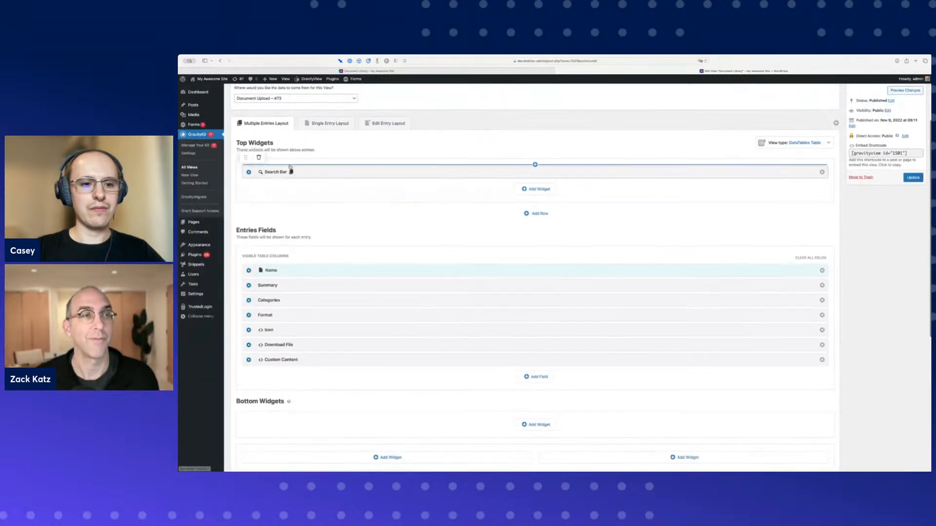
{"action": "left_click", "coordinate": [352, 174]}
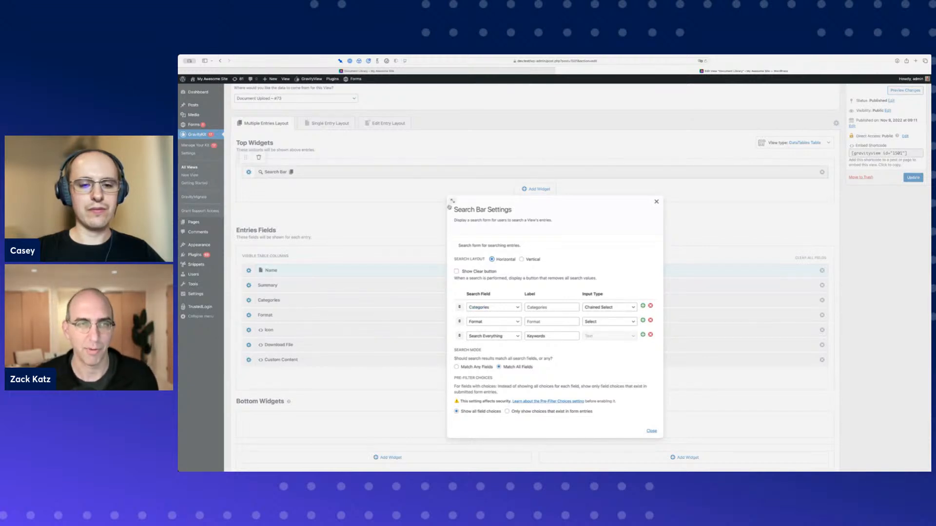
{"action": "left_click", "coordinate": [452, 201]}
{"action": "mouse_move", "coordinate": [215, 231]}
{"action": "left_mouse_down"}
{"action": "mouse_move", "coordinate": [210, 219]}
{"action": "mouse_move", "coordinate": [210, 235]}
{"action": "left_mouse_up"}
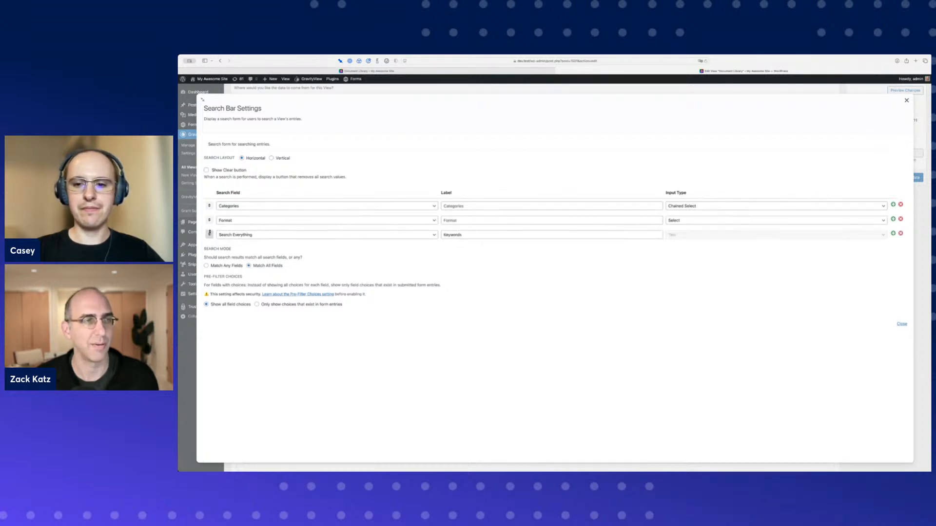
{"action": "left_click", "coordinate": [203, 100]}
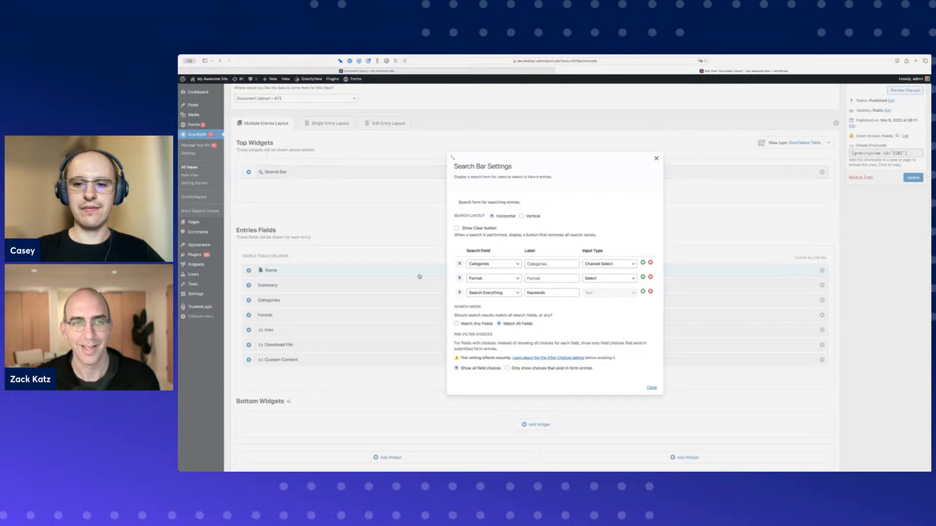
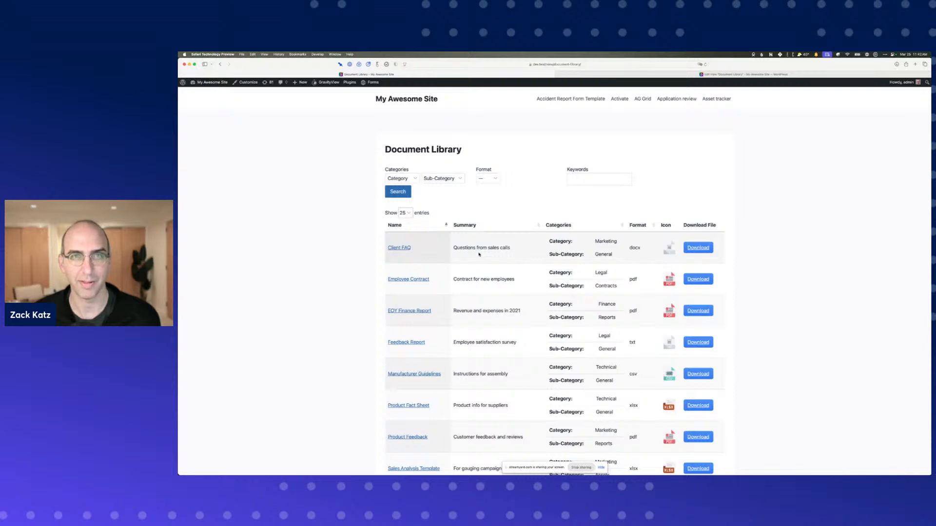
- Return to the Document Library View editor, reload it, and bring up its Magic Links settings
{"action": "key", "text": "ctrl+Tab"}
{"action": "key", "text": "super+l"}
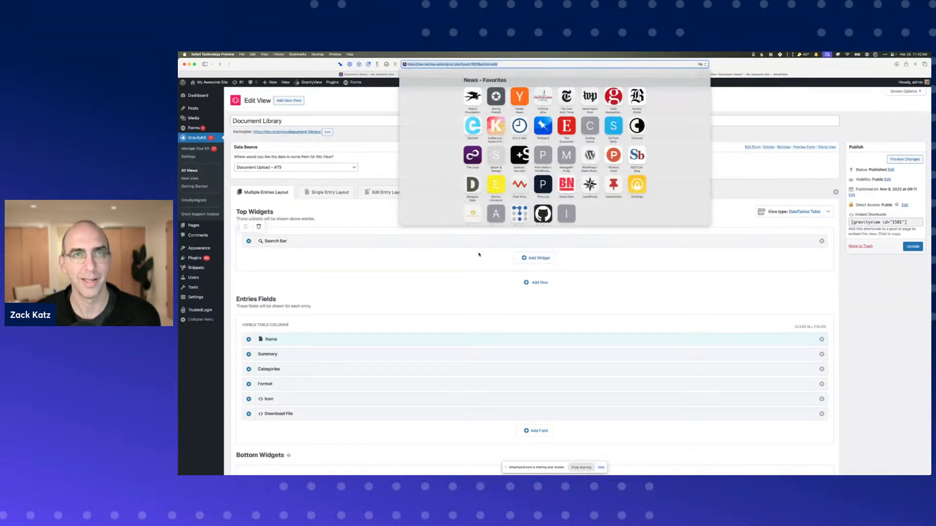
{"action": "key", "text": "Return"}
{"action": "scroll", "coordinate": [346, 268], "scroll_direction": "down", "scroll_amount": 5}
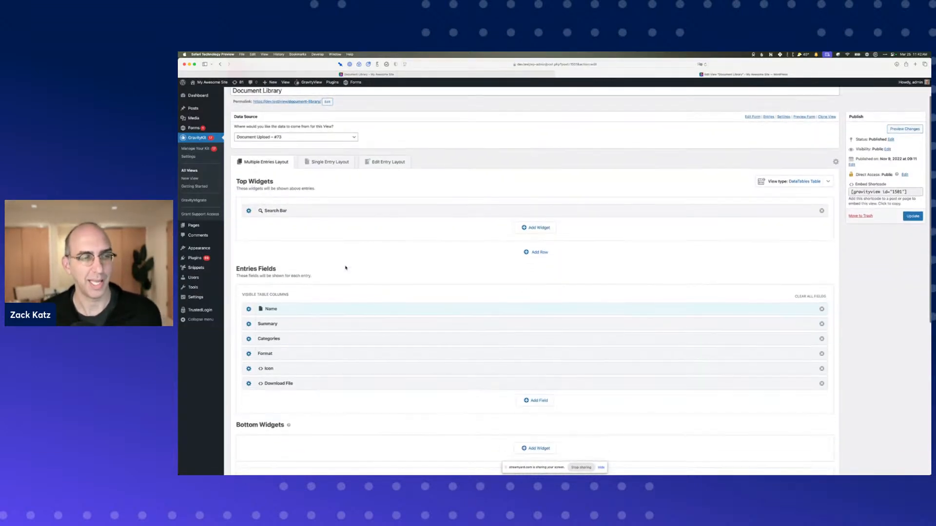
{"action": "scroll", "coordinate": [345, 267], "scroll_direction": "down", "scroll_amount": 1}
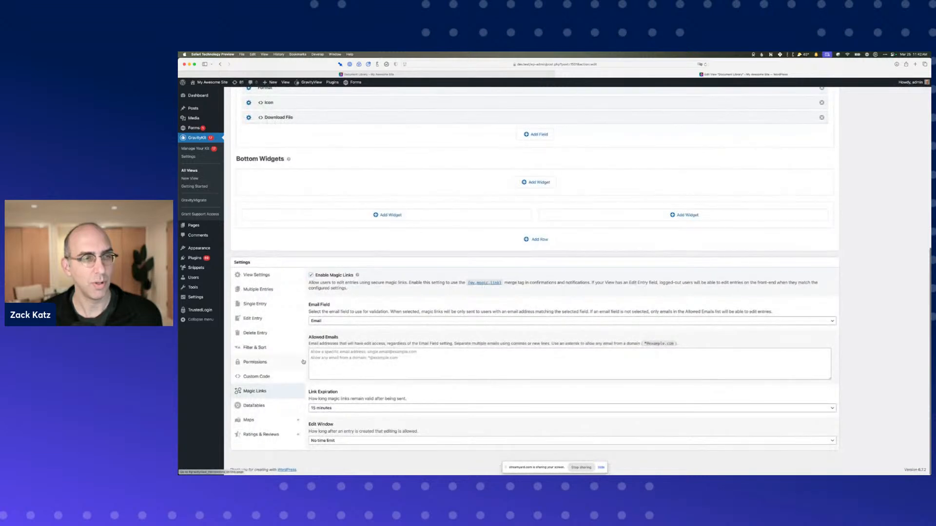
- Turn off Enable Magic Links and turn it back on
{"action": "left_click", "coordinate": [311, 275]}
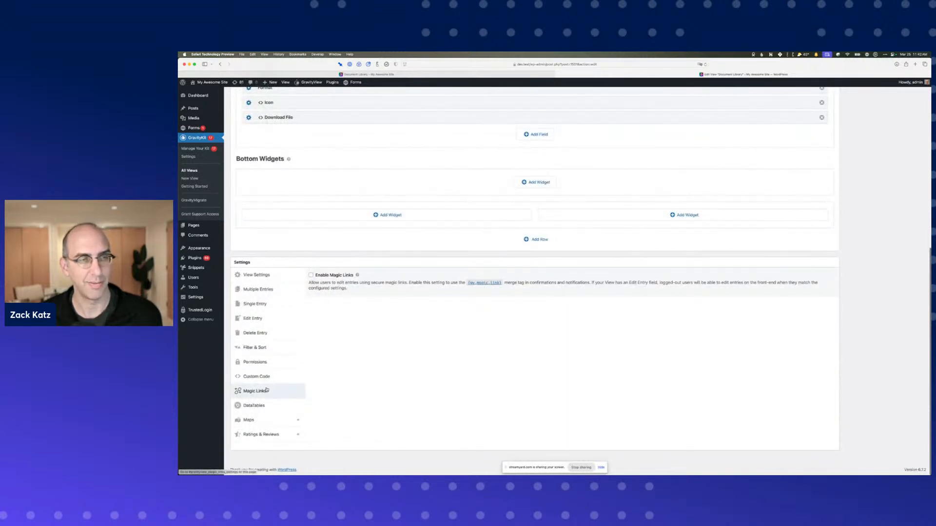
{"action": "left_click", "coordinate": [328, 275]}
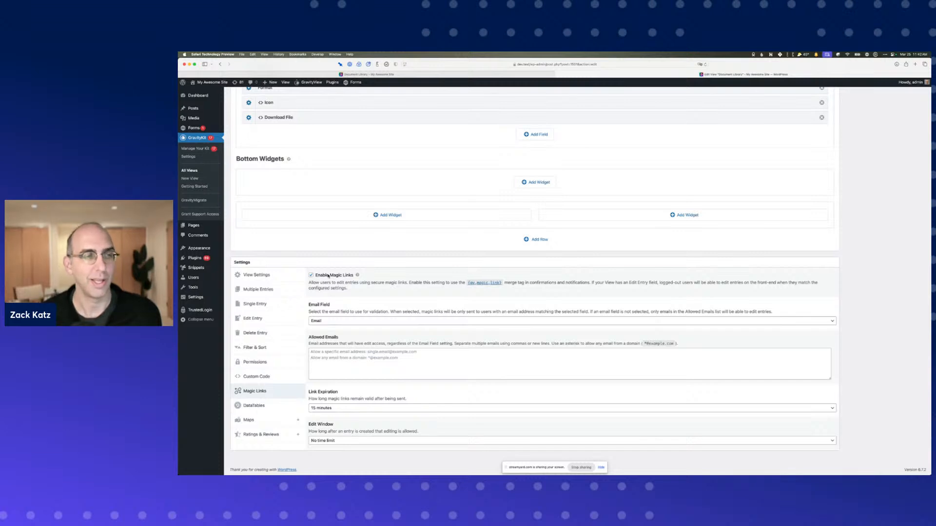
{"action": "scroll", "coordinate": [329, 296], "scroll_direction": "up", "scroll_amount": 1}
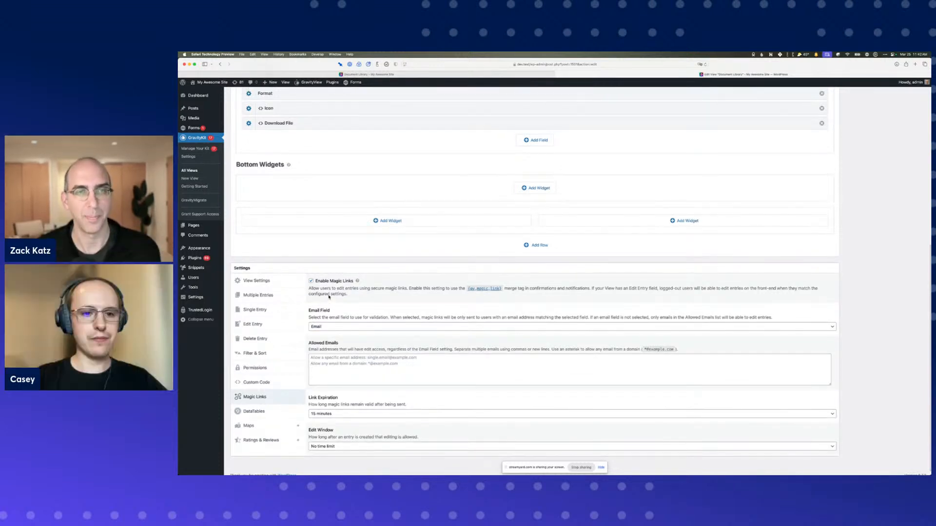
- Examine the Magic Links settings up close, including Email Field, Allowed Emails, Link Expiration and Edit Window
{"action": "key", "text": "ctrl+shift+Tab"}
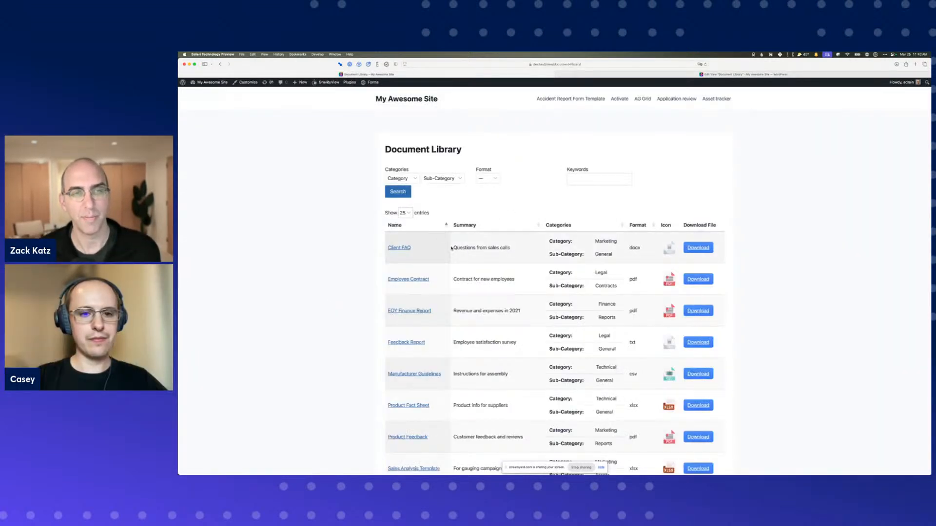
{"action": "key", "text": "ctrl+Tab"}
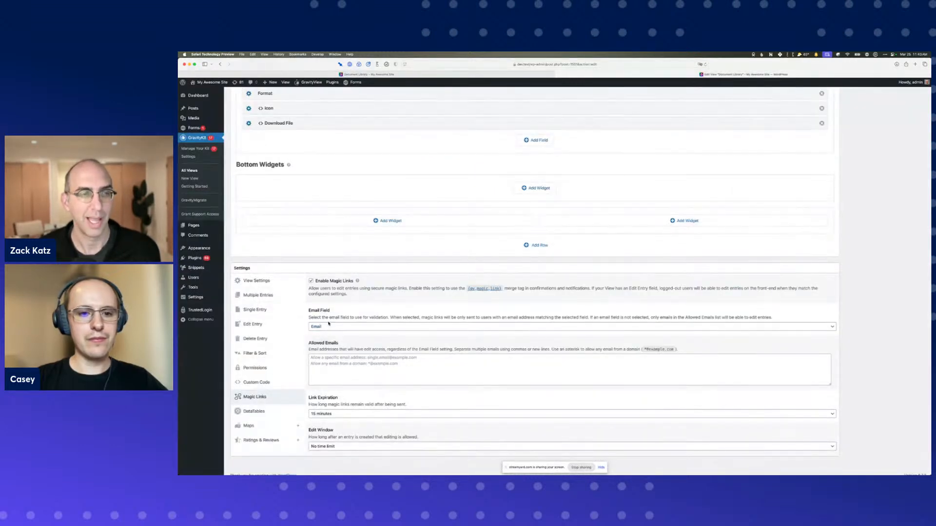
{"action": "scroll", "coordinate": [335, 322], "scroll_direction": "down", "scroll_amount": 1}
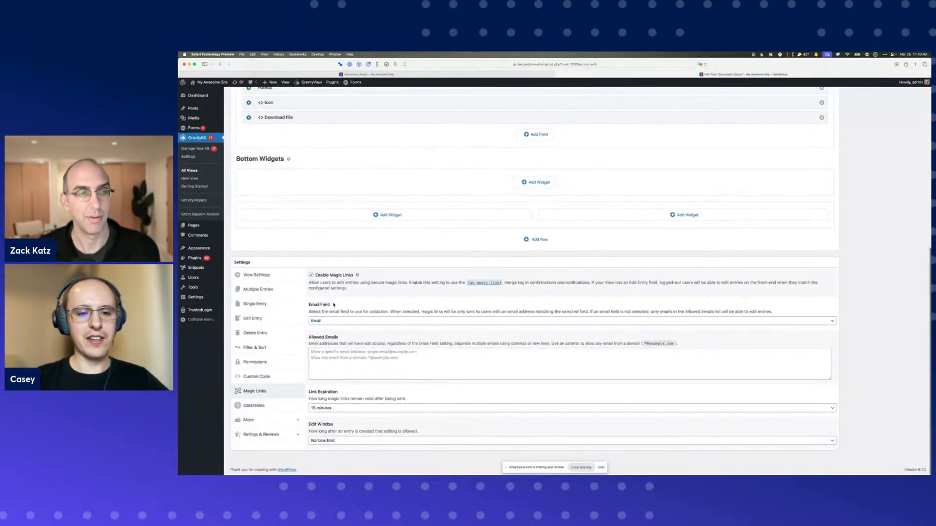
{"action": "scroll", "coordinate": [333, 307], "scroll_direction": "up", "scroll_amount": 5}
{"action": "scroll", "coordinate": [333, 307], "scroll_direction": "down", "scroll_amount": 1}
{"action": "scroll", "coordinate": [333, 307], "scroll_direction": "down", "scroll_amount": 5}
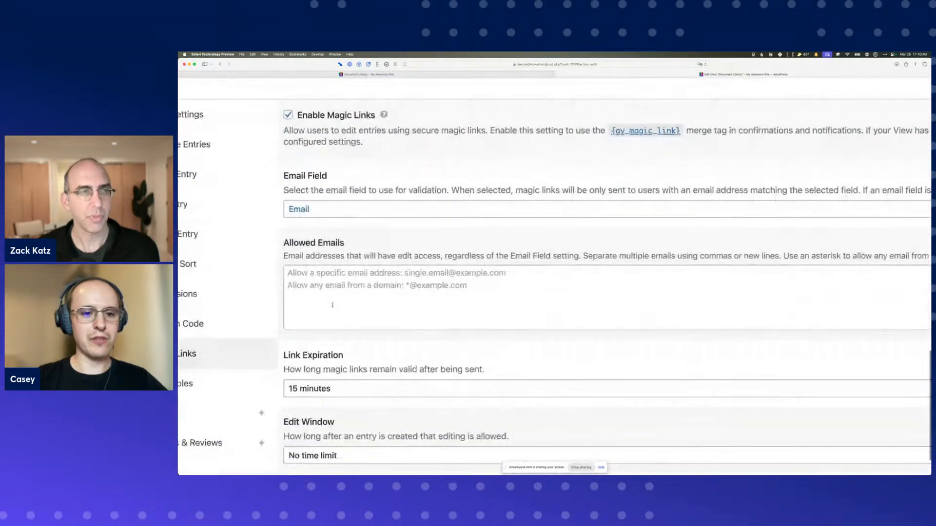
{"action": "scroll", "coordinate": [332, 306], "scroll_direction": "up", "scroll_amount": 1}
{"action": "scroll", "coordinate": [330, 201], "scroll_direction": "down", "scroll_amount": 5}
{"action": "scroll", "coordinate": [330, 201], "scroll_direction": "up", "scroll_amount": 3}
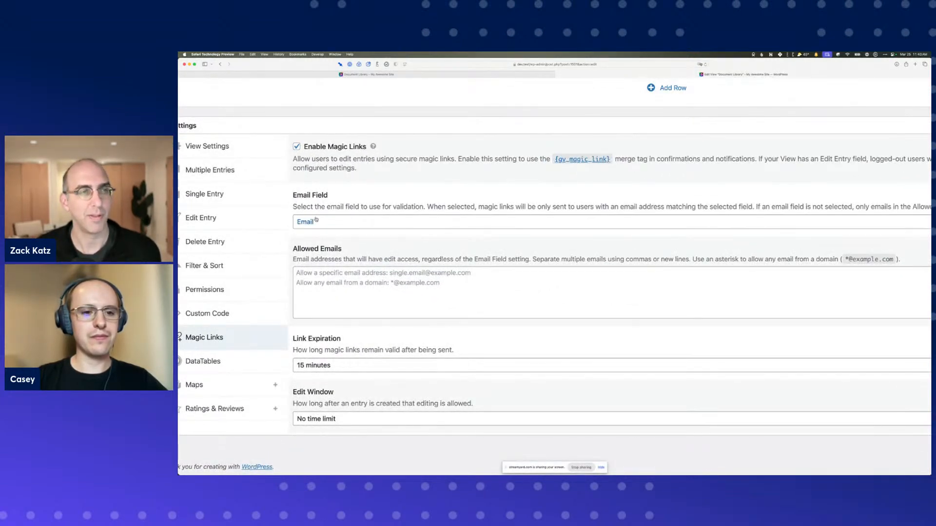
- Set the Magic Links Email Field to "Don't validate by email field" and return it to Email
{"action": "left_click", "coordinate": [316, 220]}
{"action": "left_click", "coordinate": [350, 211]}
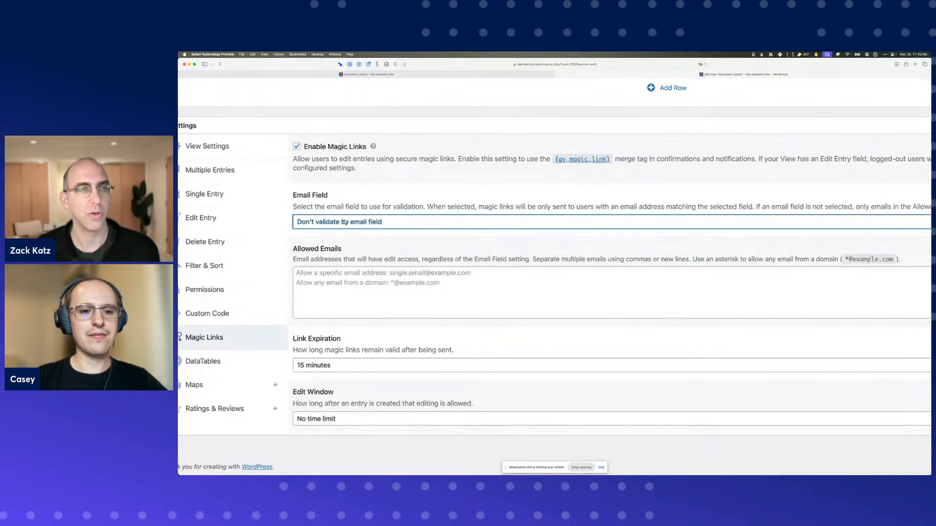
{"action": "left_click", "coordinate": [344, 222]}
{"action": "left_click", "coordinate": [345, 231]}
{"action": "scroll", "coordinate": [345, 231], "scroll_direction": "down", "scroll_amount": 3}
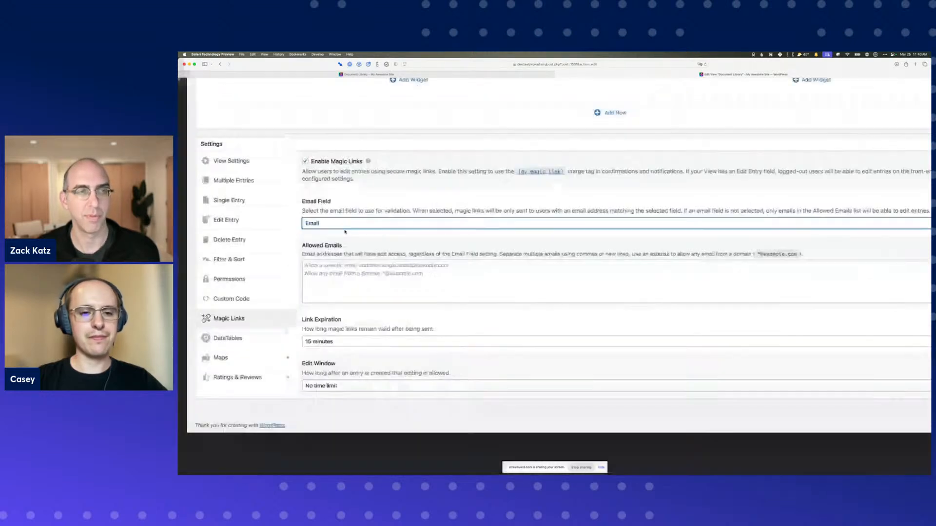
- Open the View's connected Document Upload form, inspect its Email field, and close the form editor
{"action": "scroll", "coordinate": [536, 243], "scroll_direction": "up", "scroll_amount": 10}
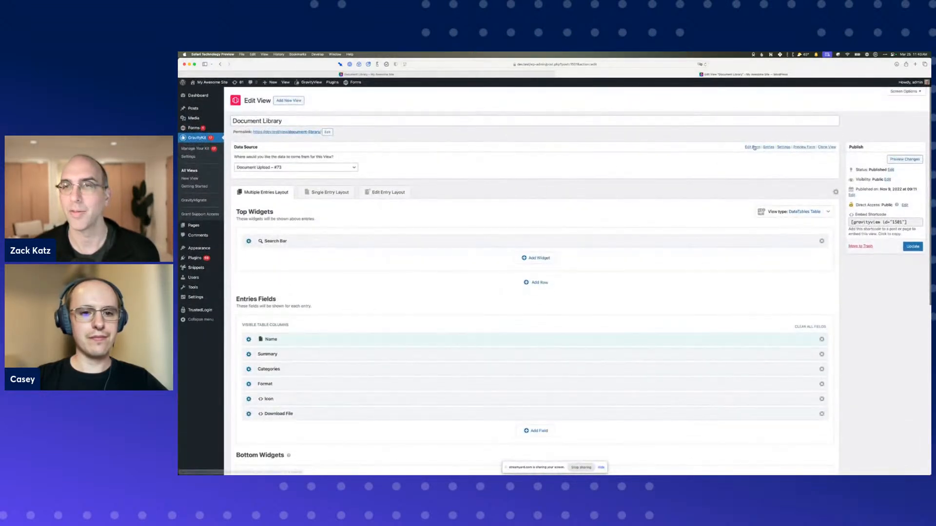
{"action": "left_click", "coordinate": [753, 147]}
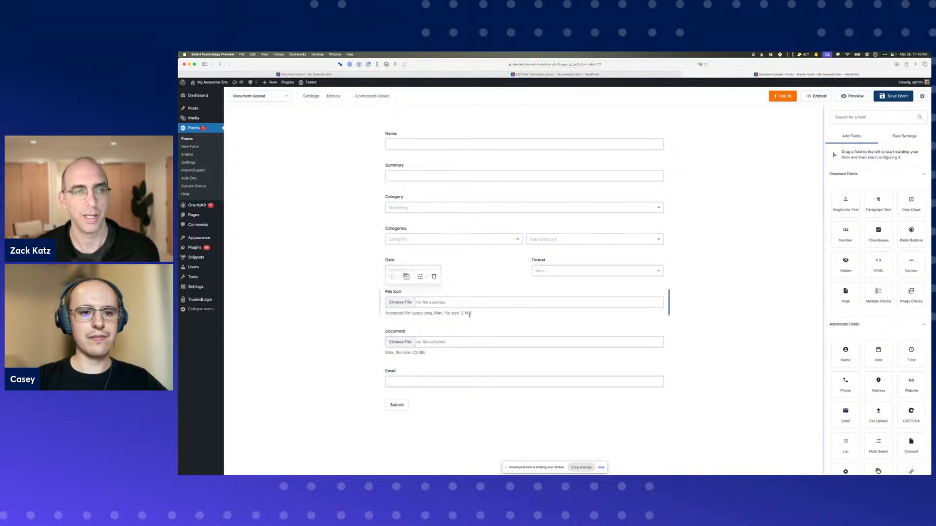
{"action": "left_click", "coordinate": [429, 381]}
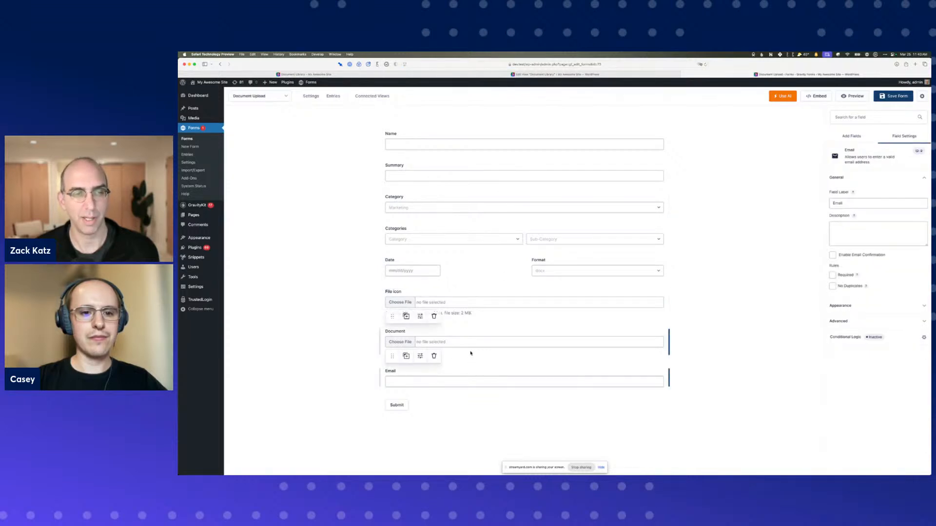
{"action": "scroll", "coordinate": [488, 377], "scroll_direction": "up", "scroll_amount": 3}
{"action": "scroll", "coordinate": [487, 376], "scroll_direction": "down", "scroll_amount": 4}
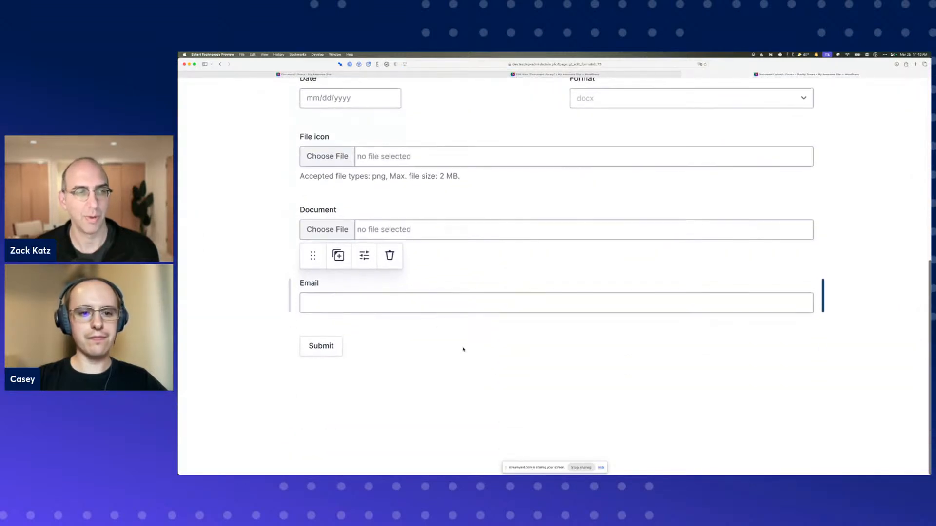
{"action": "key", "text": "super+w"}
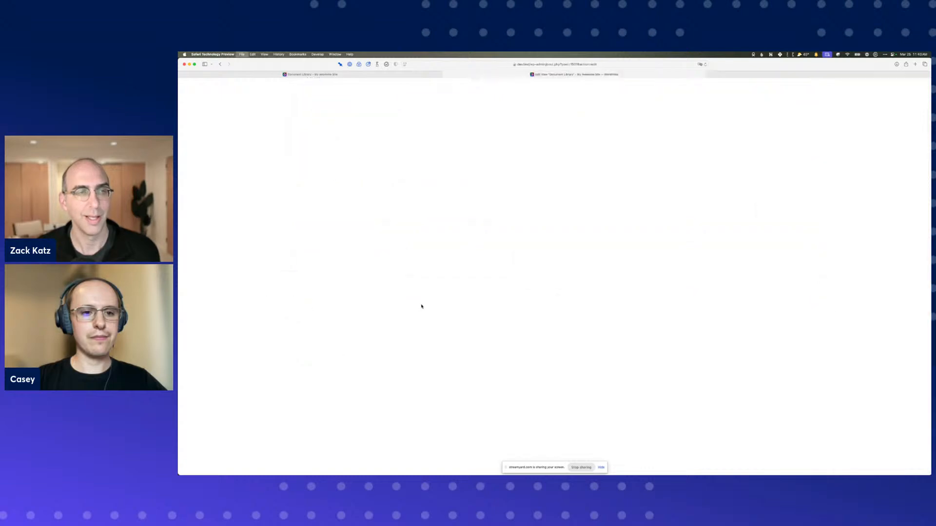
- Choose Email as the Magic Links Email Field and update the Document Library View
{"action": "scroll", "coordinate": [370, 328], "scroll_direction": "down", "scroll_amount": 10}
{"action": "left_click", "coordinate": [333, 319]}
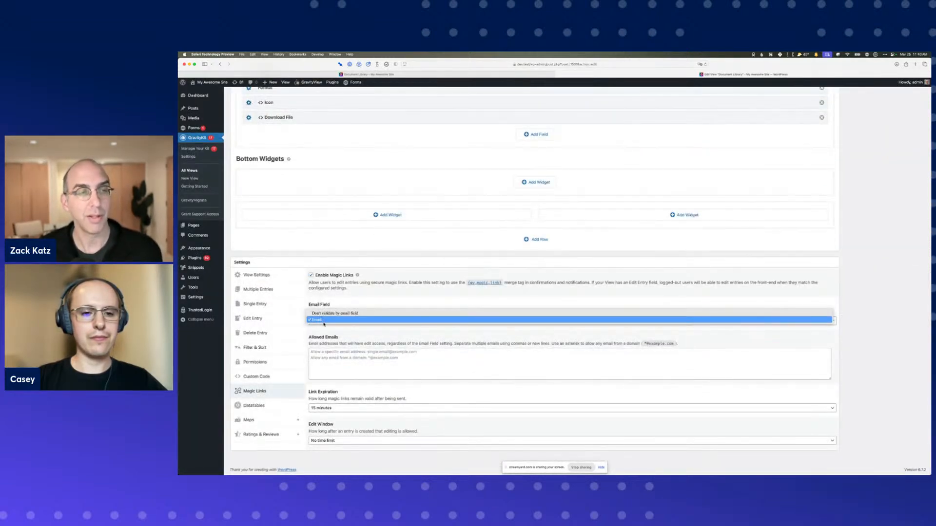
{"action": "left_click", "coordinate": [324, 320]}
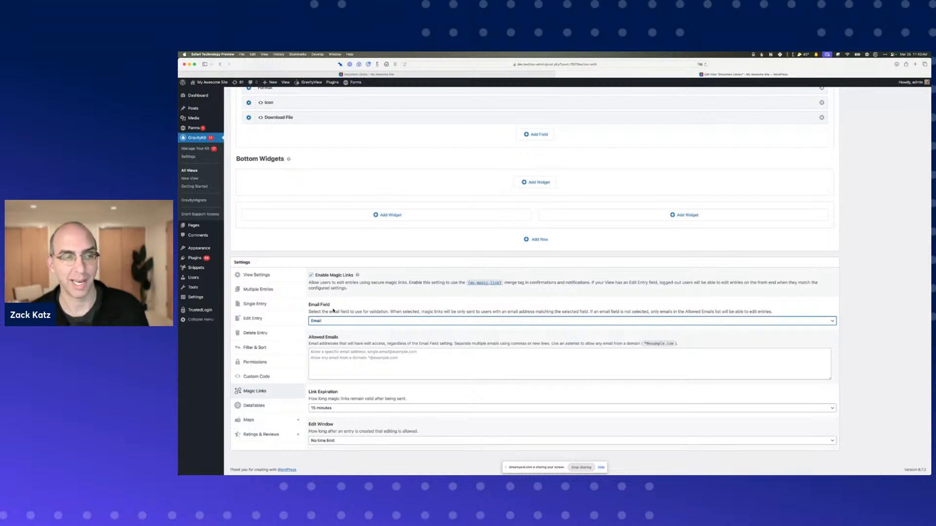
{"action": "scroll", "coordinate": [362, 310], "scroll_direction": "up", "scroll_amount": 10}
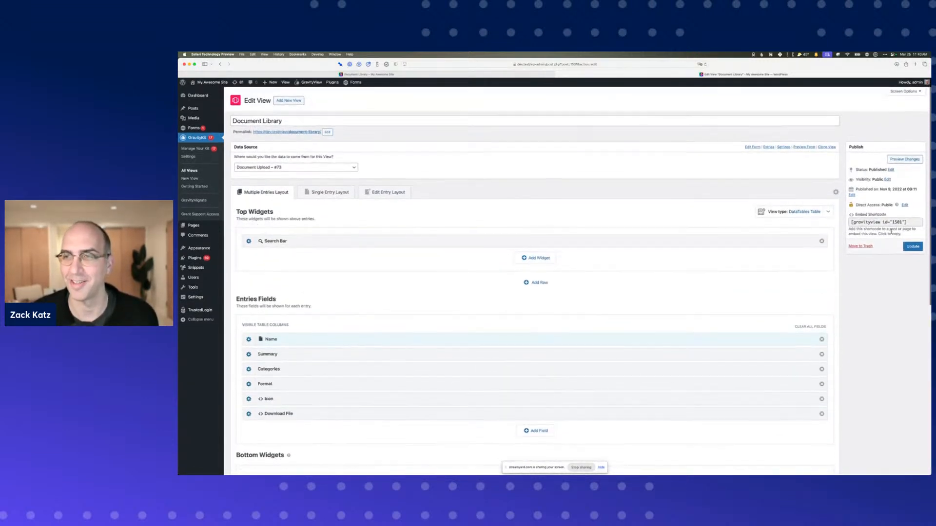
{"action": "left_click", "coordinate": [909, 248]}
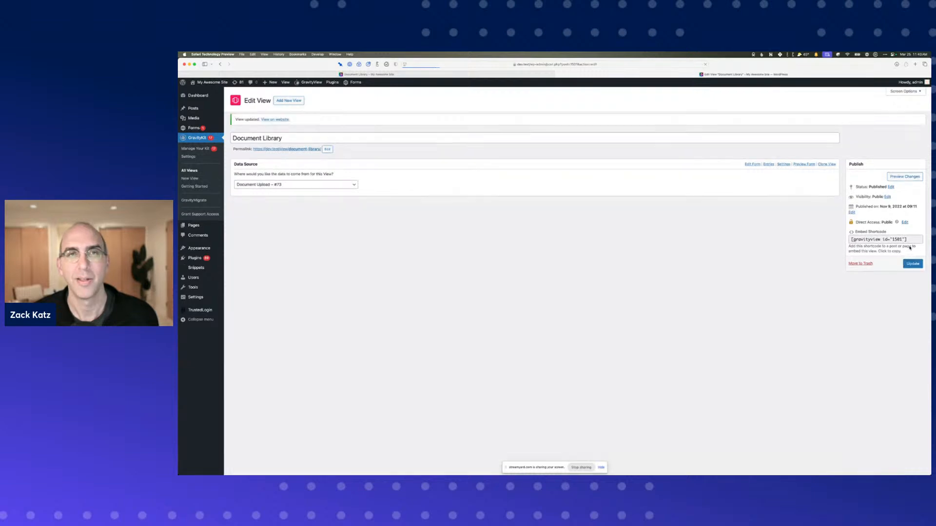
- Open the Document Library front-end page in a private browsing window, and return to the regular window
{"action": "key", "text": "ctrl+shift+Tab"}
{"action": "key", "text": "super+l"}
{"action": "key", "text": "super+c"}
{"action": "key", "text": "super+shift+n"}
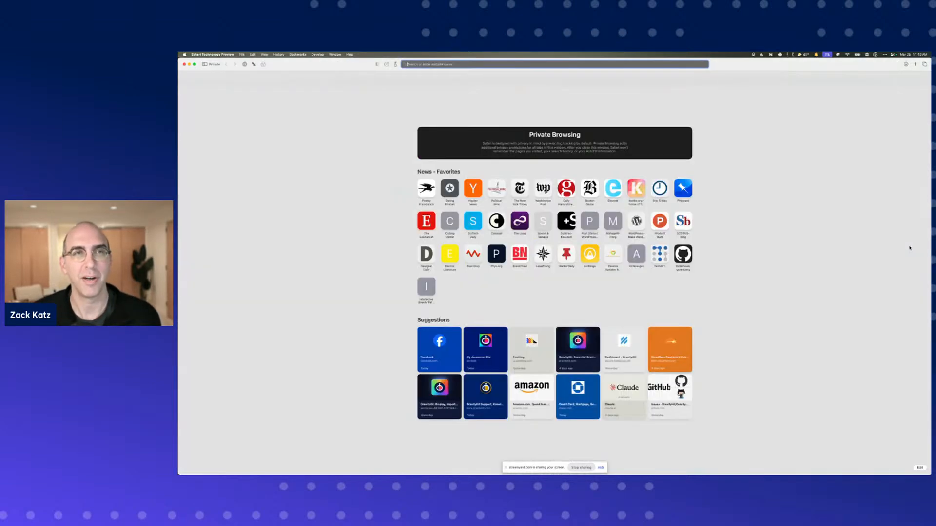
{"action": "key", "text": "super+v"}
{"action": "key", "text": "Return"}
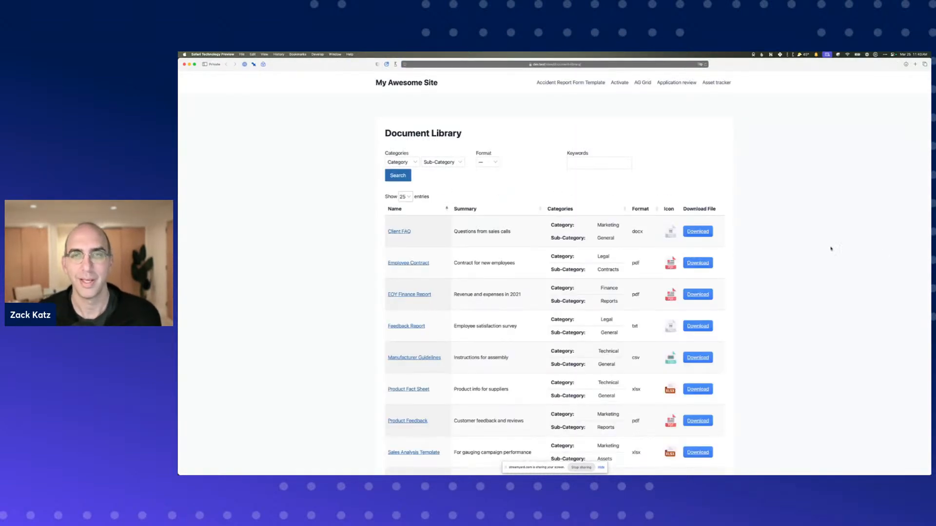
{"action": "key", "text": "super+w"}
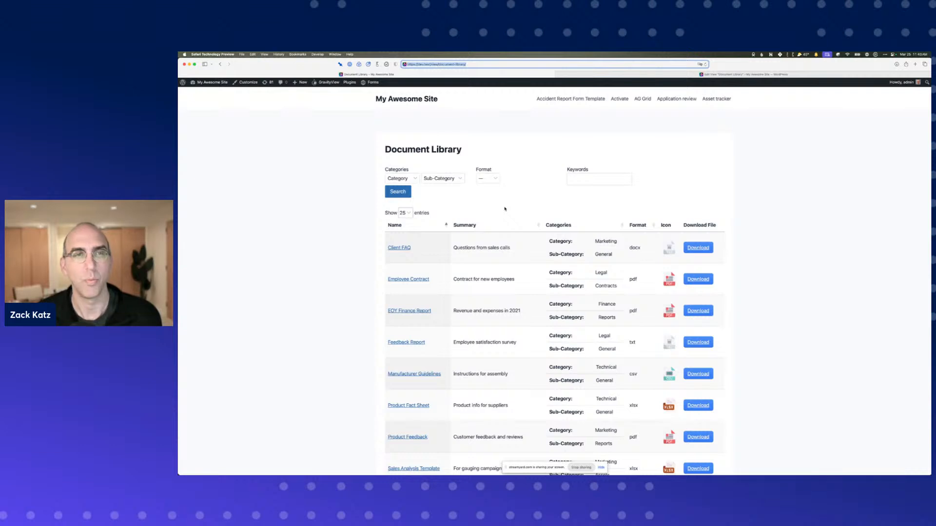
- Add a Link to Edit Entry field to the Entries Fields of the Document Library View
{"action": "key", "text": "ctrl+Tab"}
{"action": "scroll", "coordinate": [505, 208], "scroll_direction": "down", "scroll_amount": 5}
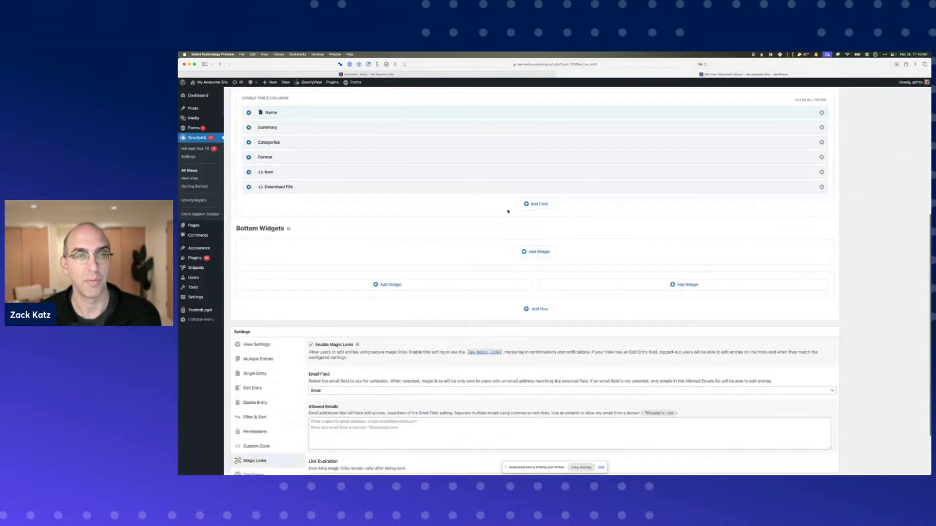
{"action": "left_click", "coordinate": [535, 205]}
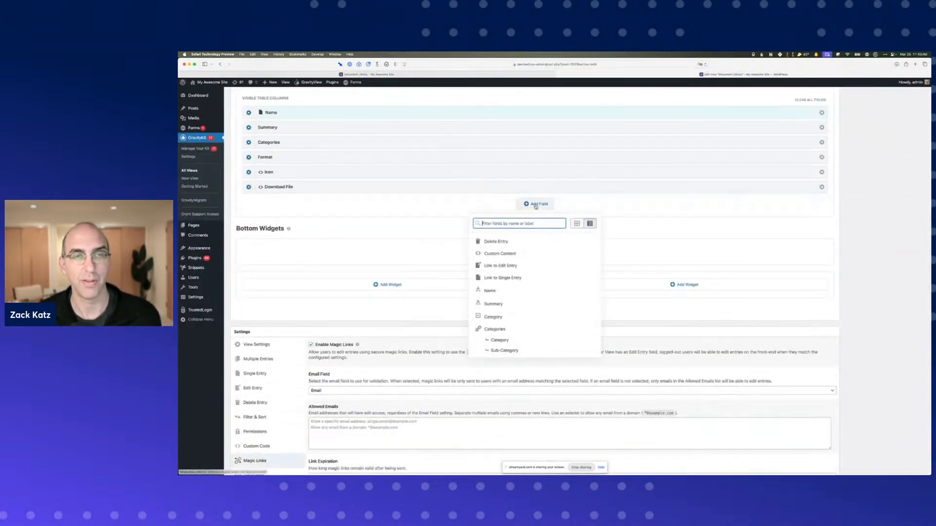
{"action": "left_click", "coordinate": [501, 266]}
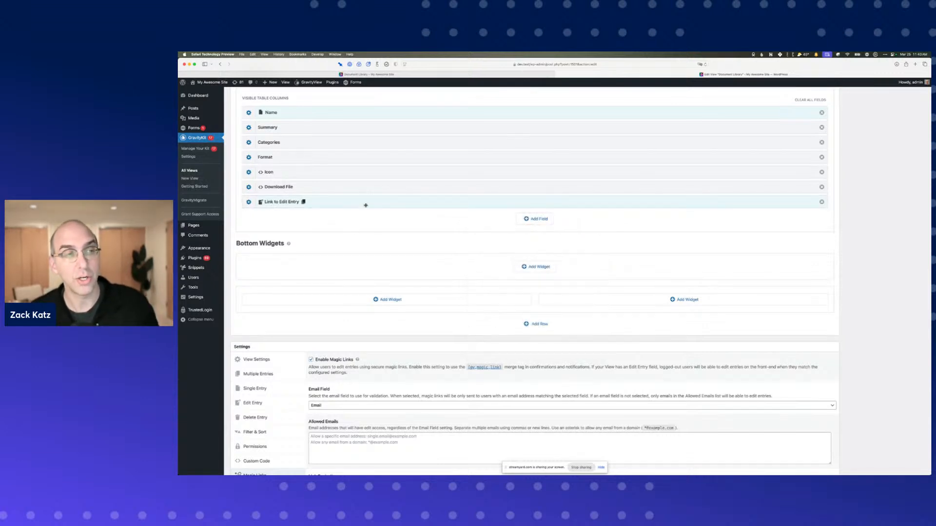
{"action": "scroll", "coordinate": [374, 203], "scroll_direction": "up", "scroll_amount": 1}
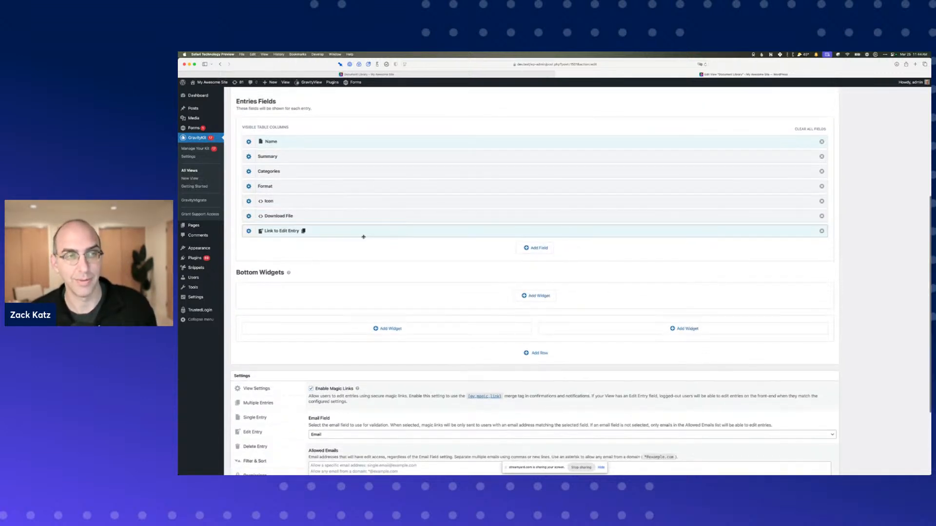
- Check the Client FAQ row on the private window's Document Library page, and return to the View editor
{"action": "scroll", "coordinate": [833, 261], "scroll_direction": "up", "scroll_amount": 5}
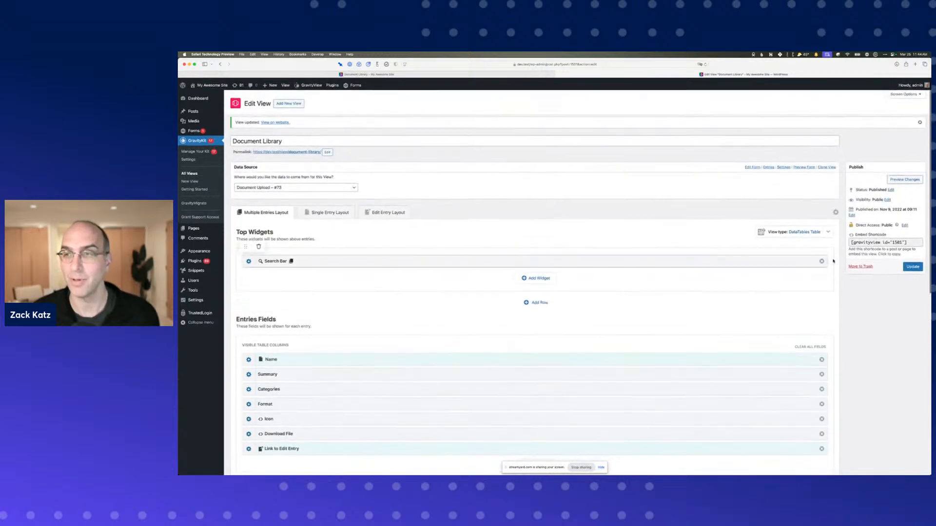
{"action": "key", "text": "super+grave"}
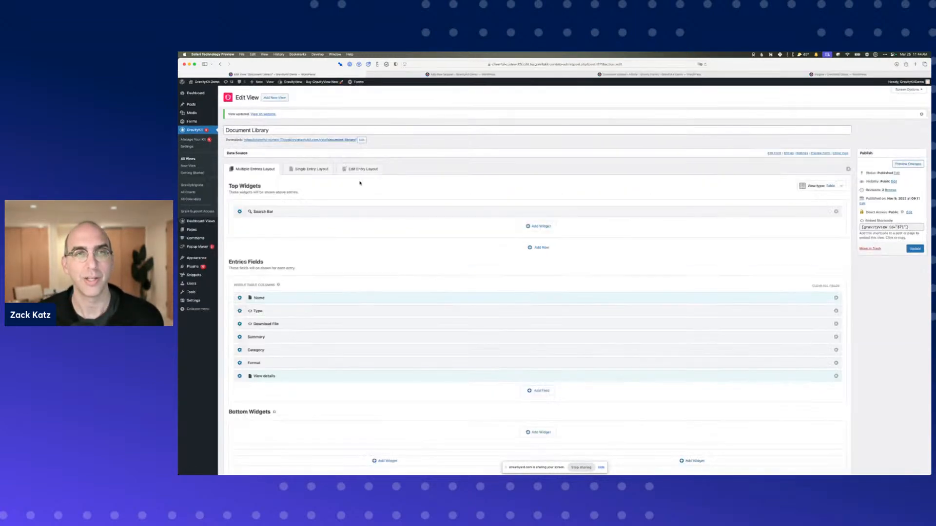
{"action": "key", "text": "super+grave"}
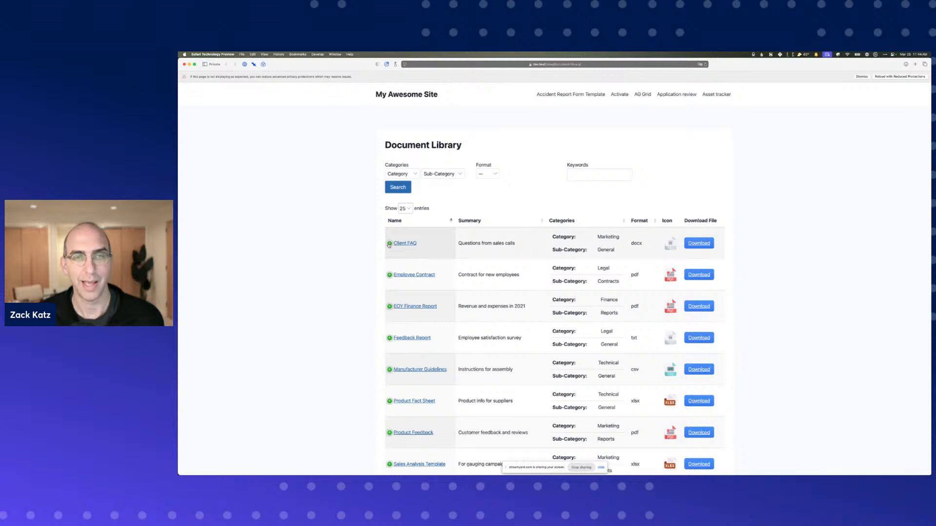
{"action": "left_click", "coordinate": [389, 244]}
{"action": "key", "text": "super+grave"}
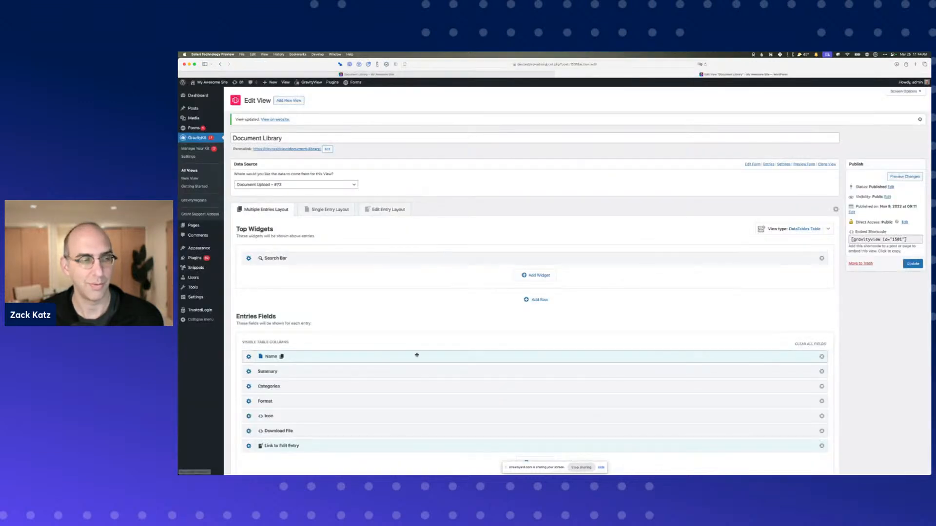
- Remove the Format field from the View's table columns, update the View, and reload the private window's Document Library page
{"action": "left_click", "coordinate": [821, 401]}
{"action": "left_click", "coordinate": [913, 264]}
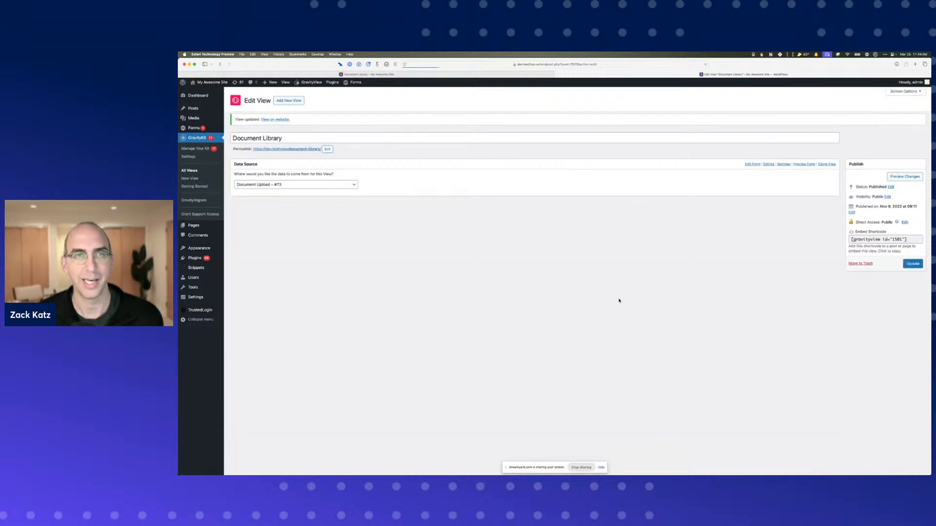
{"action": "key", "text": "super+grave"}
{"action": "key", "text": "super+r"}
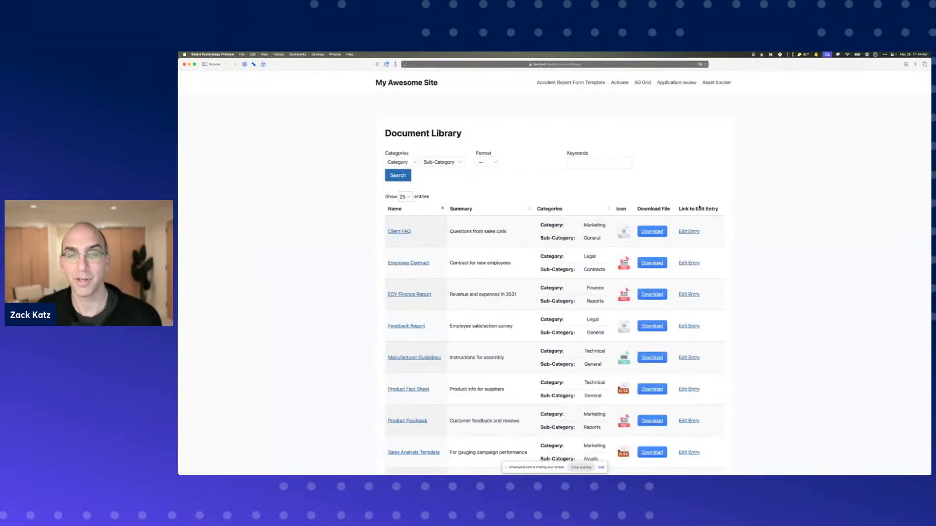
- Open the edit access request form for the Client FAQ entry in the private window and read its instructions
{"action": "left_click", "coordinate": [689, 232]}
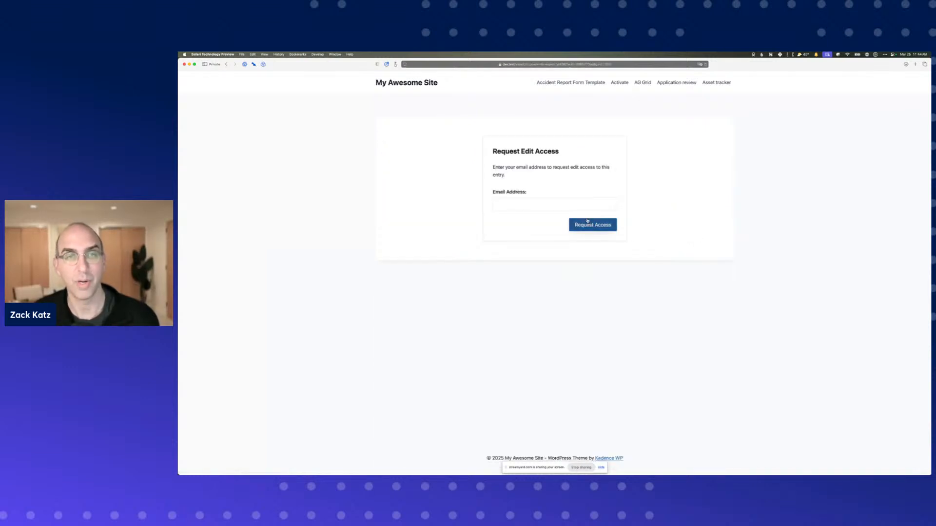
{"action": "left_click", "coordinate": [508, 205]}
{"action": "left_click", "coordinate": [477, 195]}
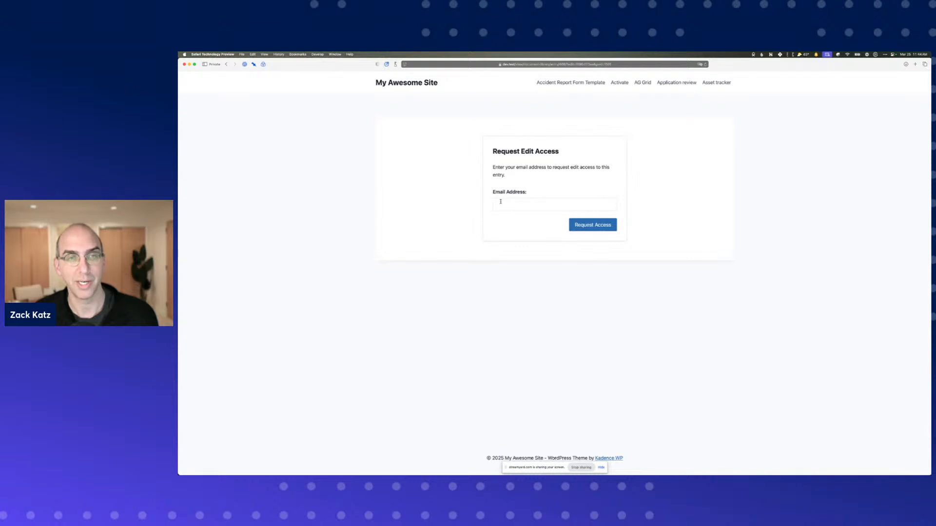
{"action": "left_click_drag", "start_coordinate": [501, 150], "coordinate": [525, 173]}
{"action": "left_click", "coordinate": [524, 172]}
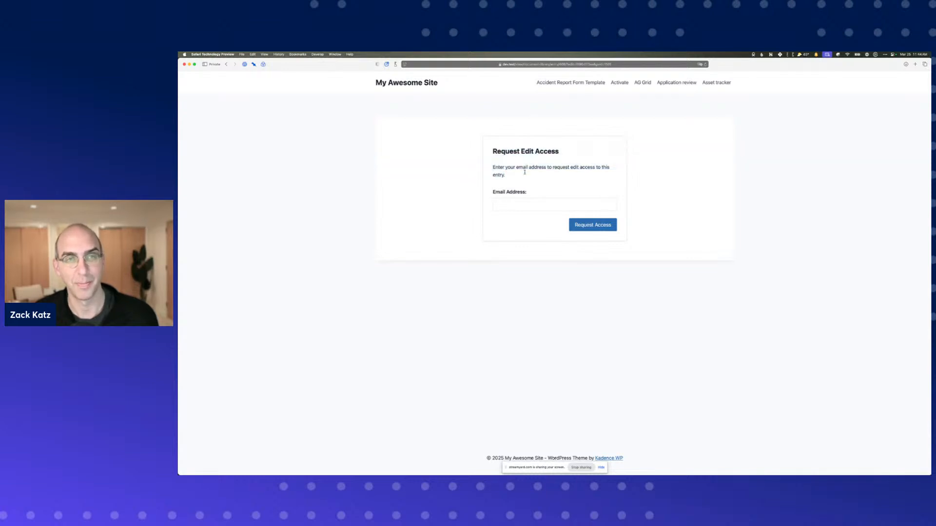
- In the regular window, open the Sales Analysis Template entry of the Document Upload form and copy its email address
{"action": "key", "text": "super+grave"}
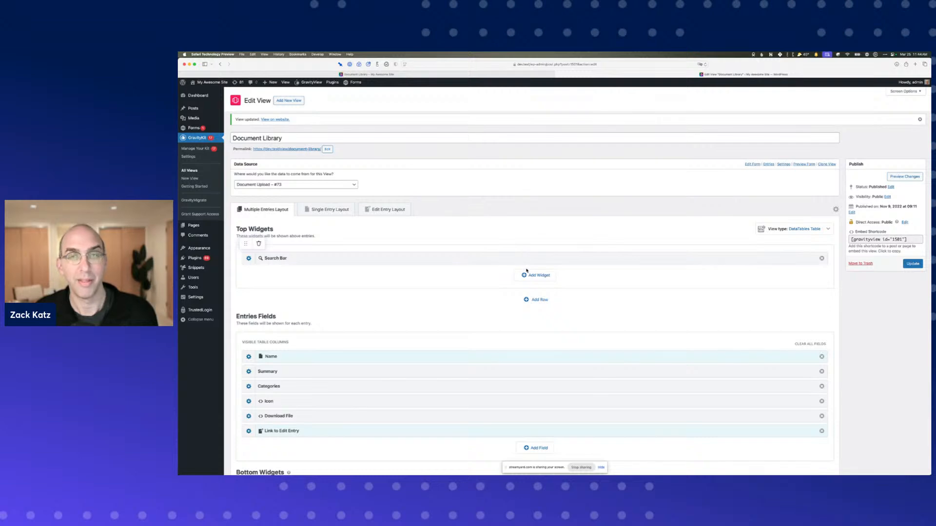
{"action": "left_click", "coordinate": [767, 166]}
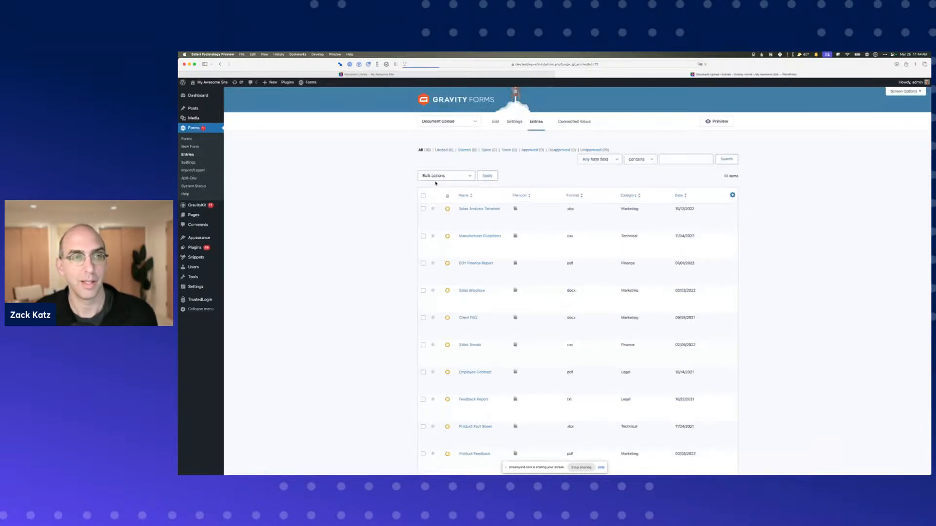
{"action": "left_click", "coordinate": [464, 215]}
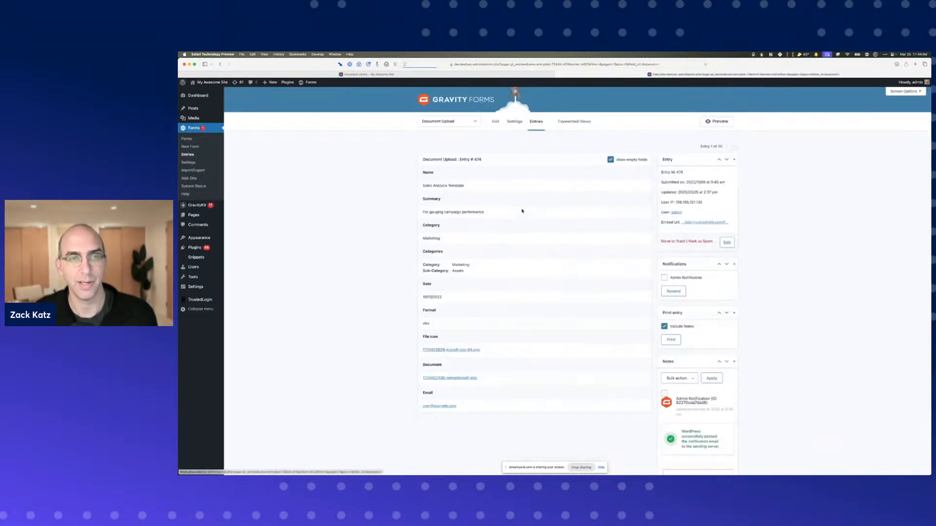
{"action": "scroll", "coordinate": [475, 366], "scroll_direction": "down", "scroll_amount": 5}
{"action": "scroll", "coordinate": [436, 350], "scroll_direction": "up", "scroll_amount": 5}
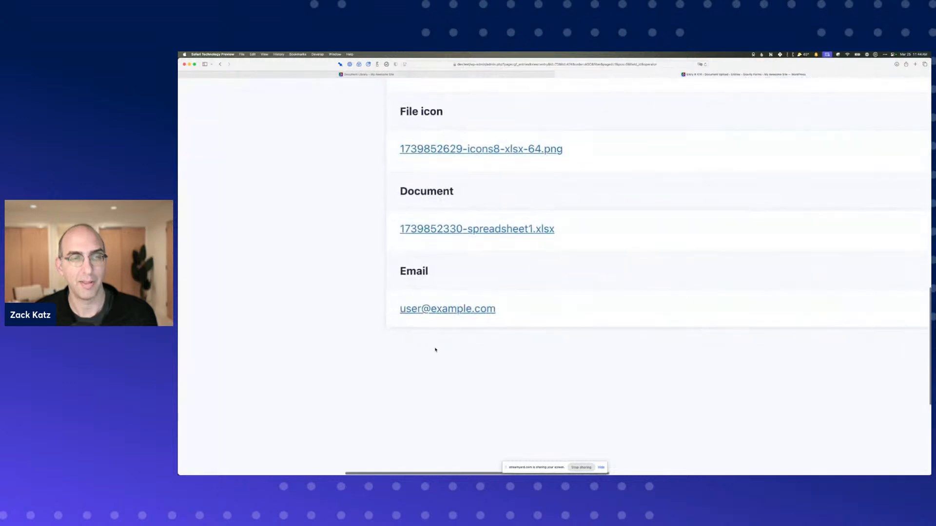
{"action": "triple_click", "coordinate": [502, 299]}
{"action": "left_click_drag", "start_coordinate": [475, 296], "coordinate": [502, 310]}
{"action": "key", "text": "super+c"}
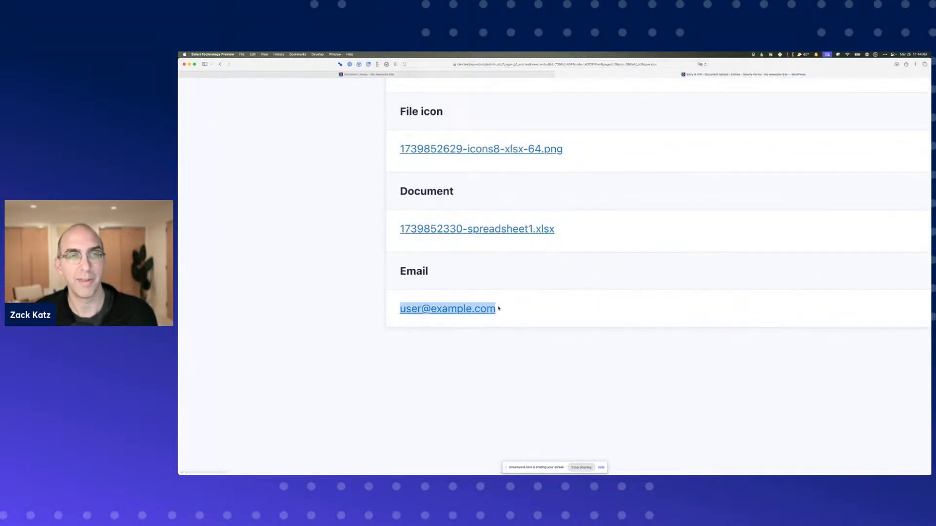
- Request edit access in the private window using the copied email address prefixed with "not-", and read the response
{"action": "key", "text": "super+grave"}
{"action": "key", "text": "super+grave"}
{"action": "left_click", "coordinate": [524, 199]}
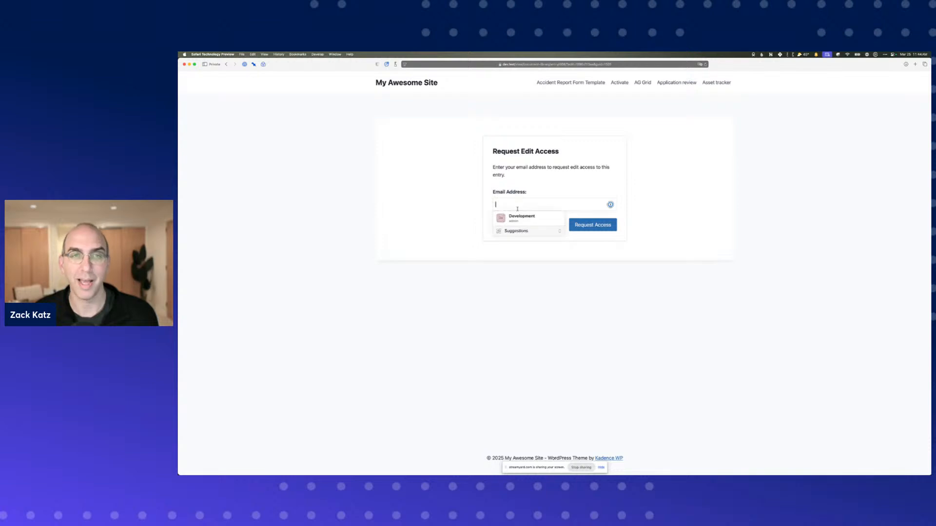
{"action": "key", "text": "super+v"}
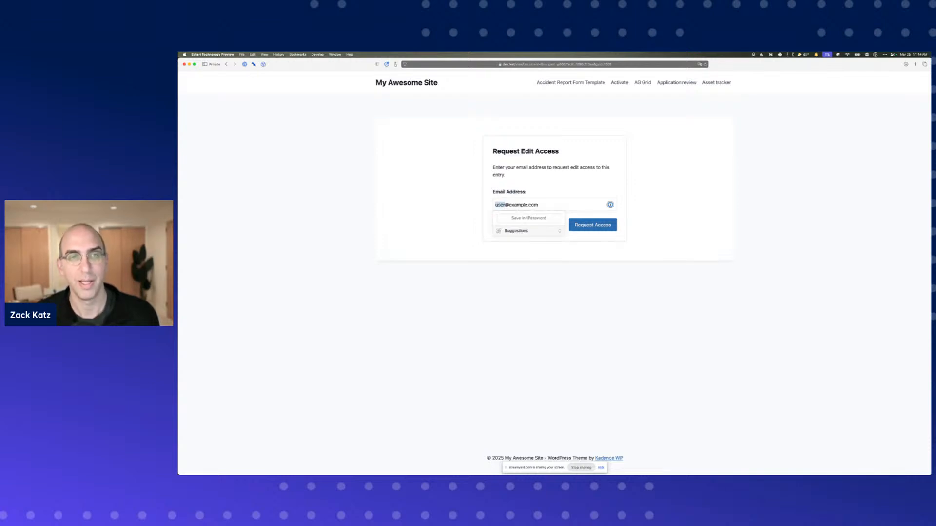
{"action": "type", "text": "not-user"}
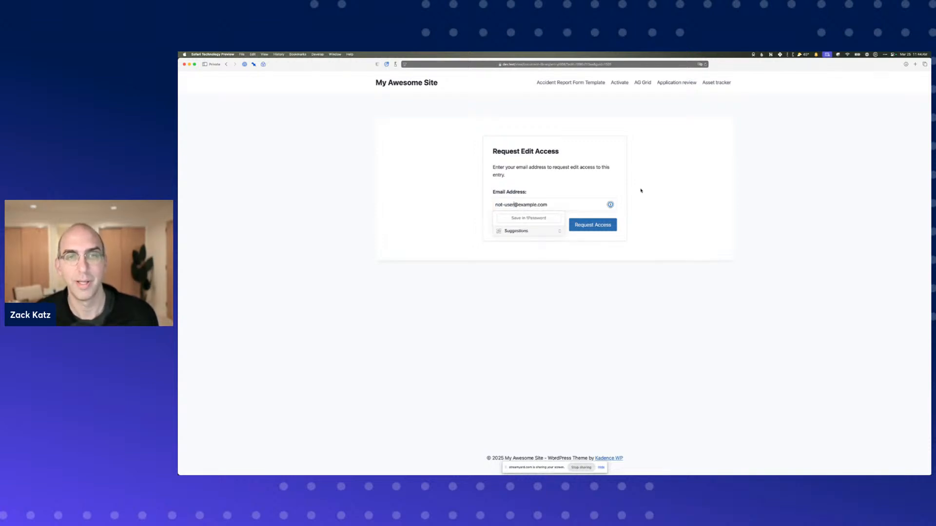
{"action": "left_click", "coordinate": [598, 224]}
{"action": "triple_click", "coordinate": [545, 239]}
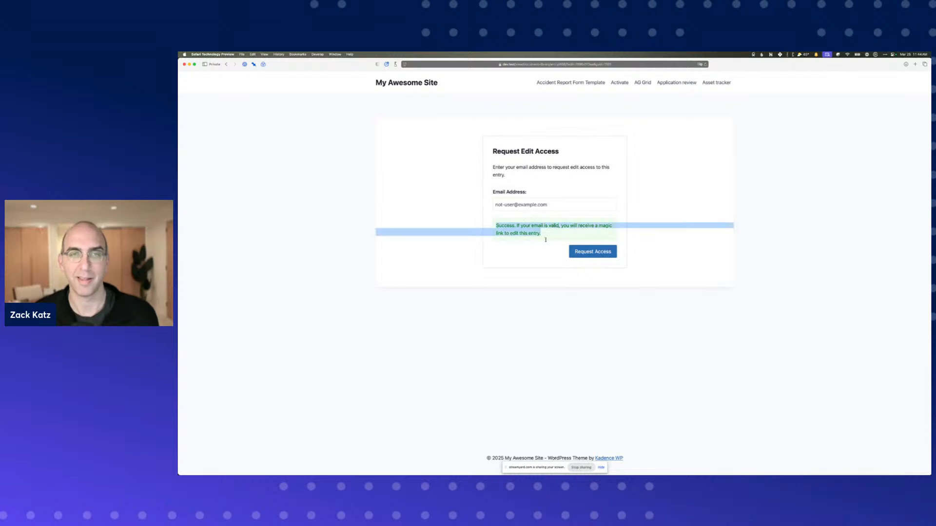
{"action": "left_click", "coordinate": [547, 237]}
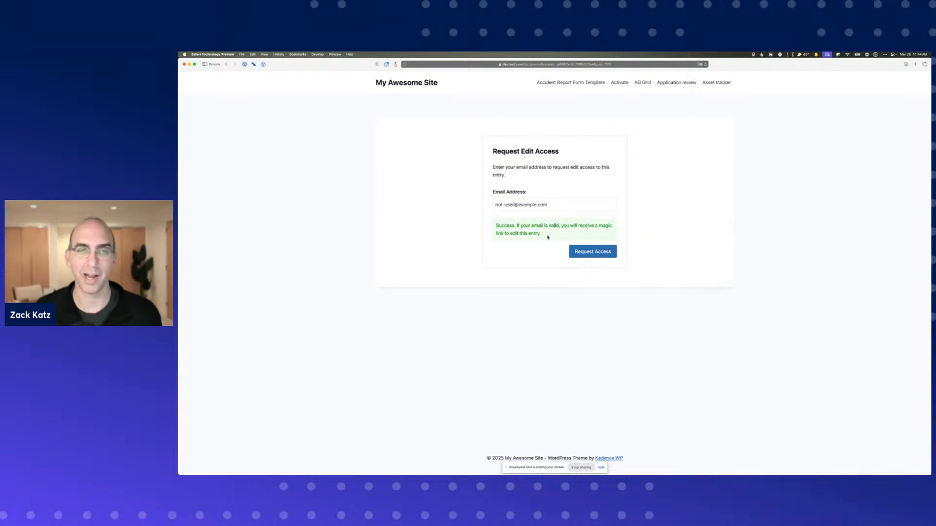
- Remove the "not-" prefix from the email address and request edit access again
{"action": "left_click", "coordinate": [516, 205]}
{"action": "key", "text": "Escape"}
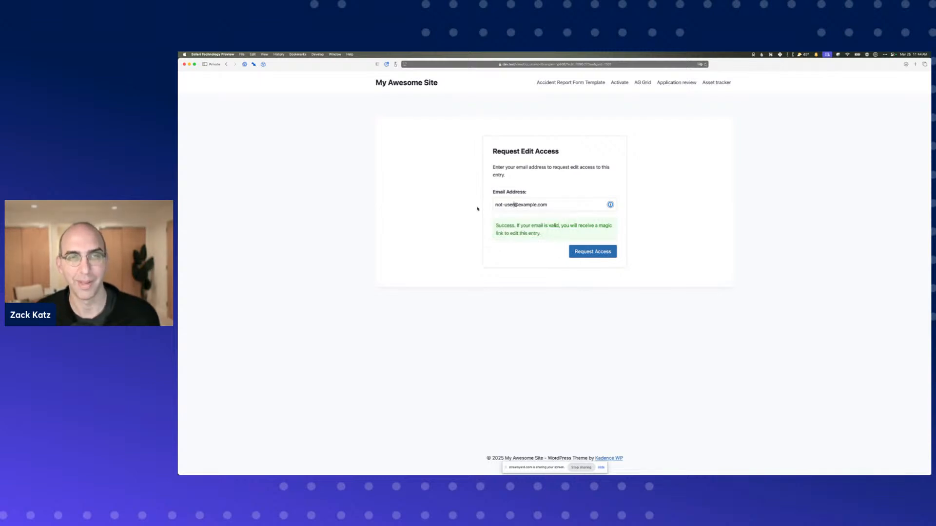
{"action": "key", "text": "BackSpace"}
{"action": "key", "text": "BackSpace"}
{"action": "key", "text": "BackSpace"}
{"action": "key", "text": "BackSpace"}
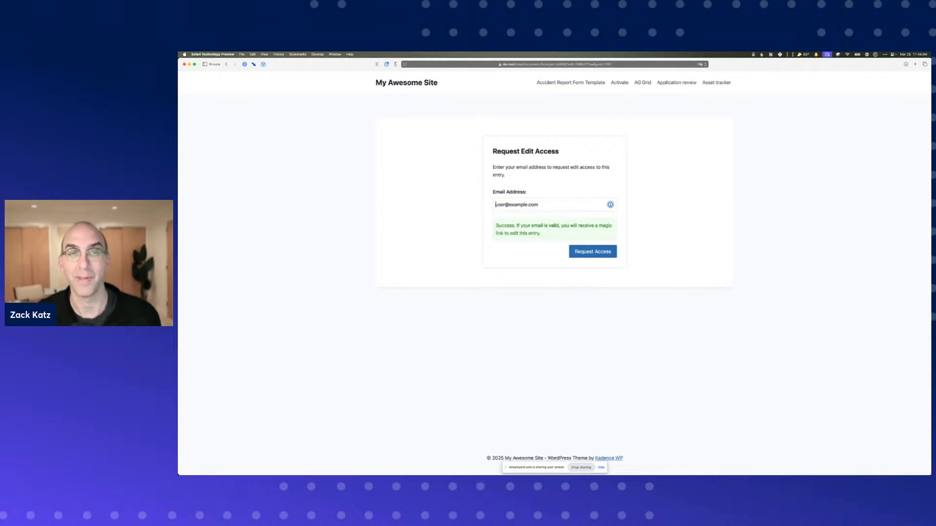
{"action": "left_click", "coordinate": [590, 254]}
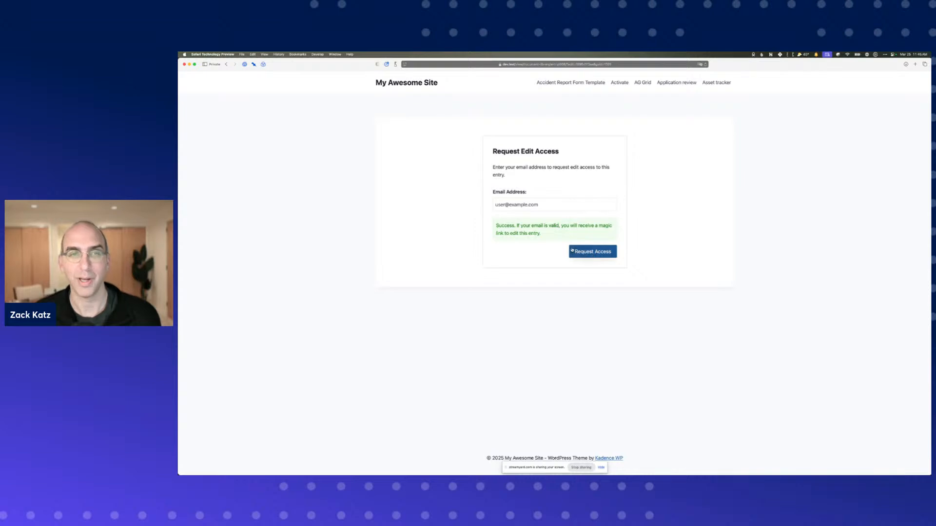
- Switch to the WordPress mail inbox, read the newest "Your link to edit an entry" message, and follow its Edit the entry link
{"action": "key", "text": "super+Tab"}
{"action": "left_click", "coordinate": [649, 261]}
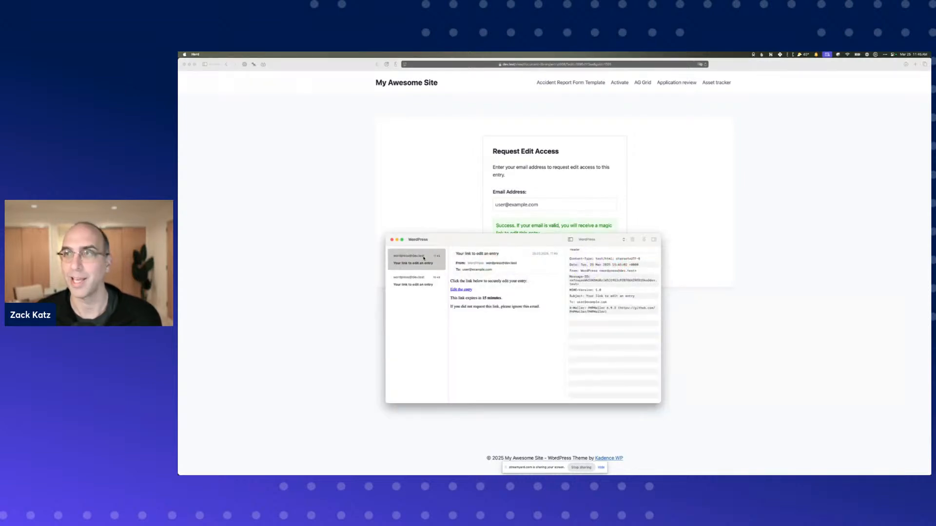
{"action": "left_click_drag", "start_coordinate": [463, 281], "coordinate": [493, 291]}
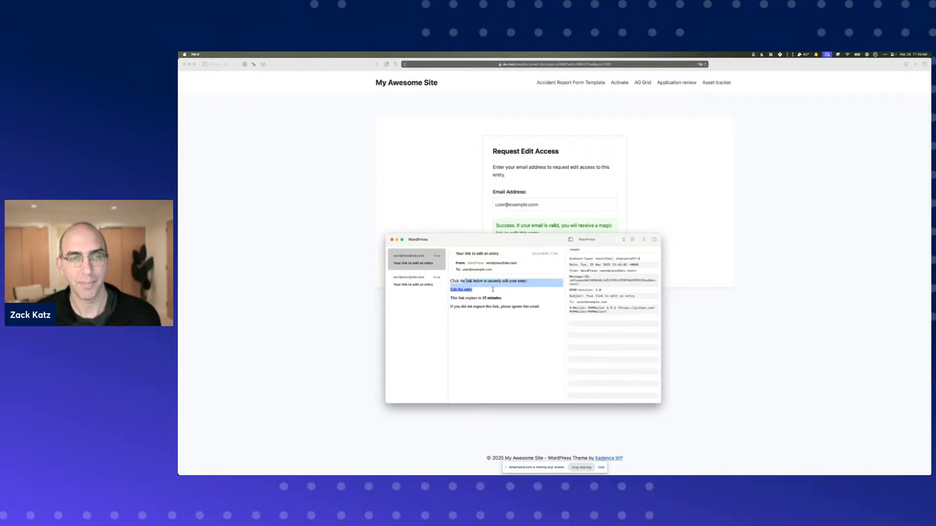
{"action": "left_click", "coordinate": [492, 291]}
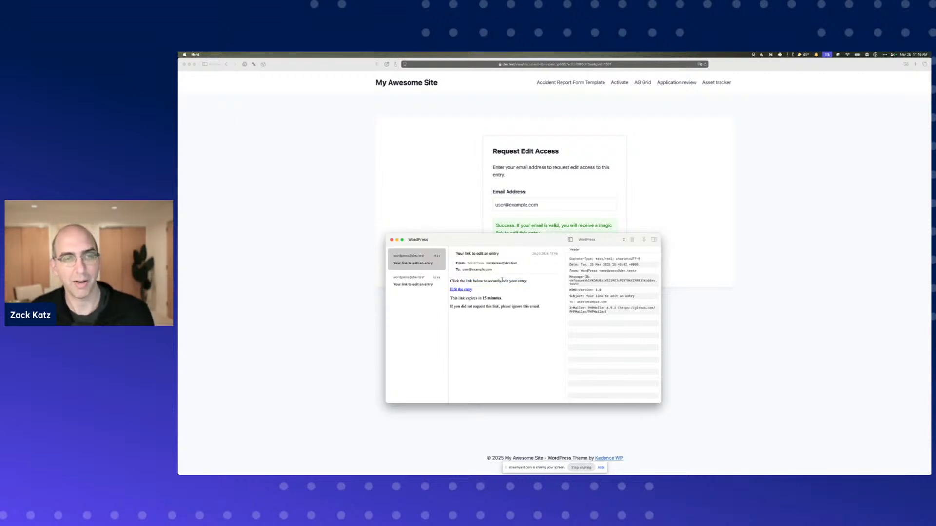
{"action": "triple_click", "coordinate": [502, 280]}
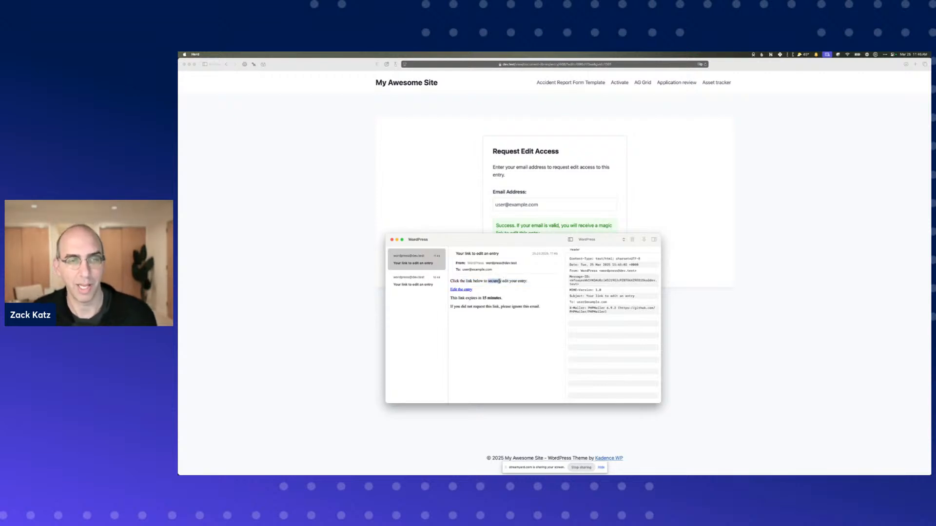
{"action": "left_click", "coordinate": [465, 290]}
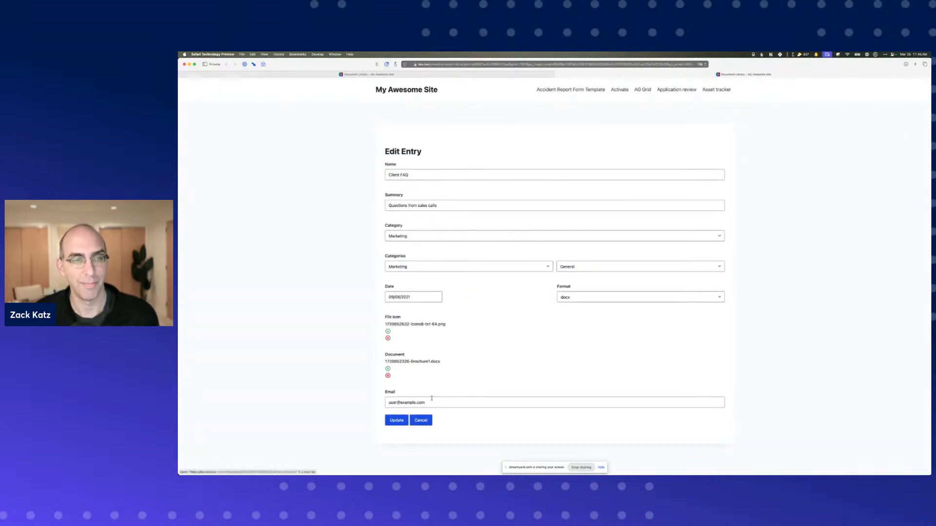
- Compare the Email field in the Client FAQ edit form with the recipient of the magic-link message
{"action": "triple_click", "coordinate": [396, 403]}
{"action": "left_click", "coordinate": [383, 399]}
{"action": "scroll", "coordinate": [382, 399], "scroll_direction": "up", "scroll_amount": 5}
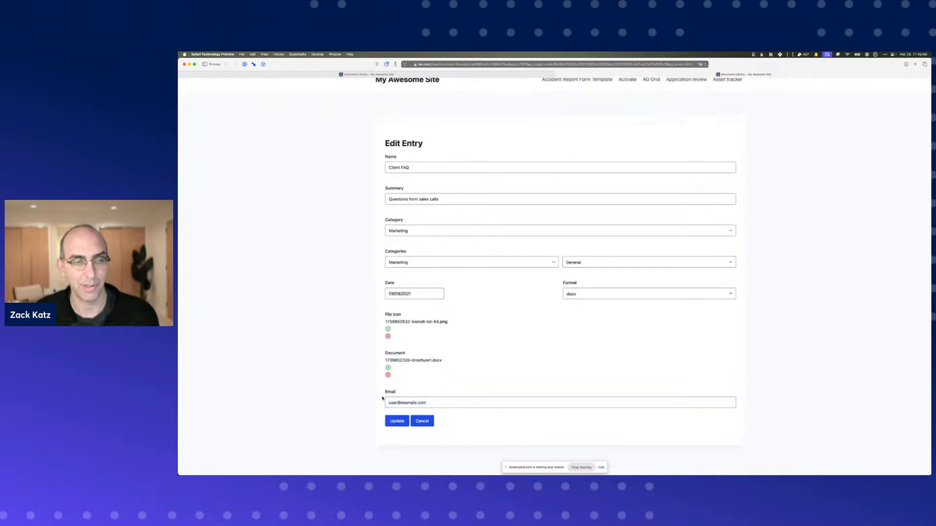
{"action": "scroll", "coordinate": [382, 399], "scroll_direction": "down", "scroll_amount": 3}
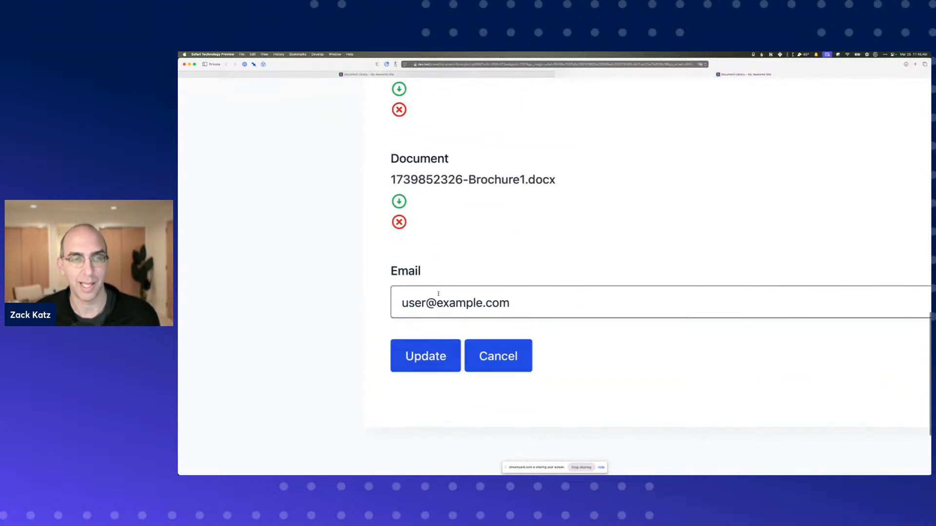
{"action": "key", "text": "super+Tab"}
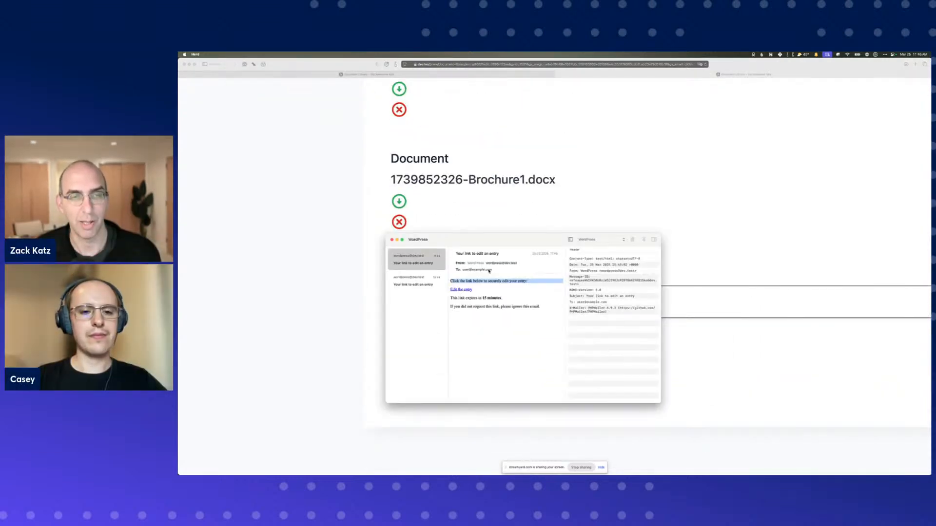
{"action": "double_click", "coordinate": [467, 270]}
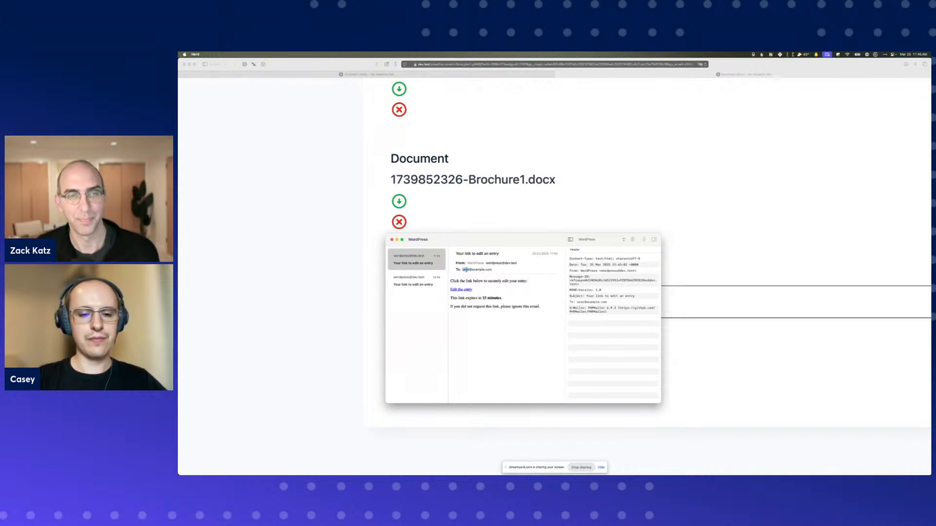
- Review the Client FAQ edit form in the private window, and return to the Sales Analysis Template entry's Email field
{"action": "left_click", "coordinate": [449, 207]}
{"action": "scroll", "coordinate": [449, 206], "scroll_direction": "down", "scroll_amount": 5}
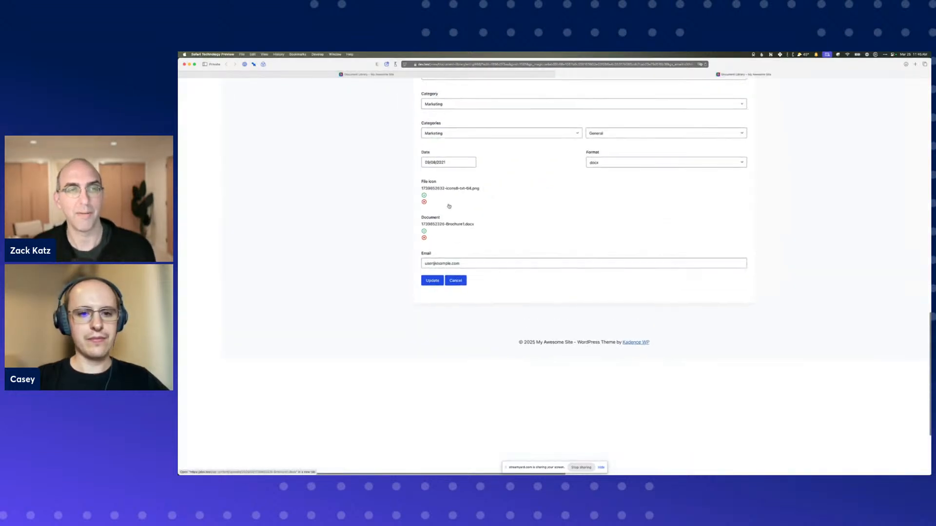
{"action": "scroll", "coordinate": [449, 206], "scroll_direction": "up", "scroll_amount": 4}
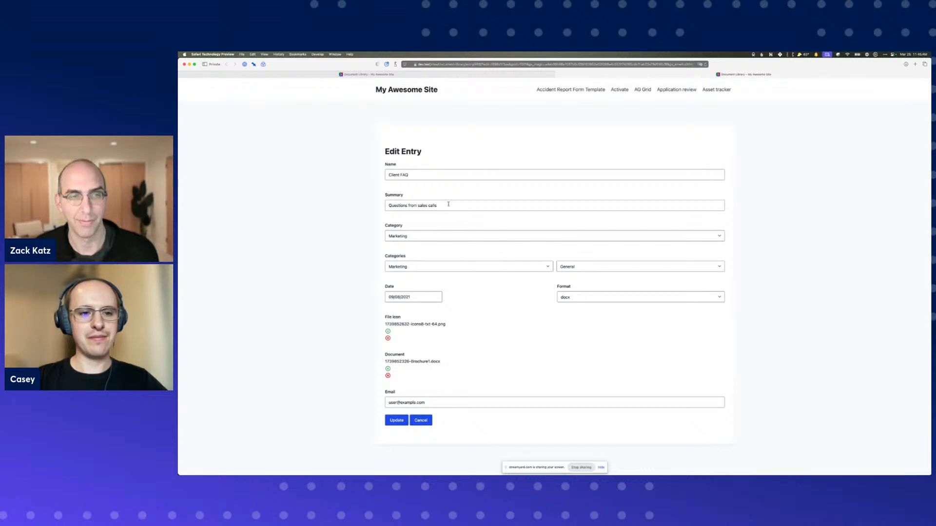
{"action": "key", "text": "ctrl+Tab"}
{"action": "key", "text": "ctrl+Tab"}
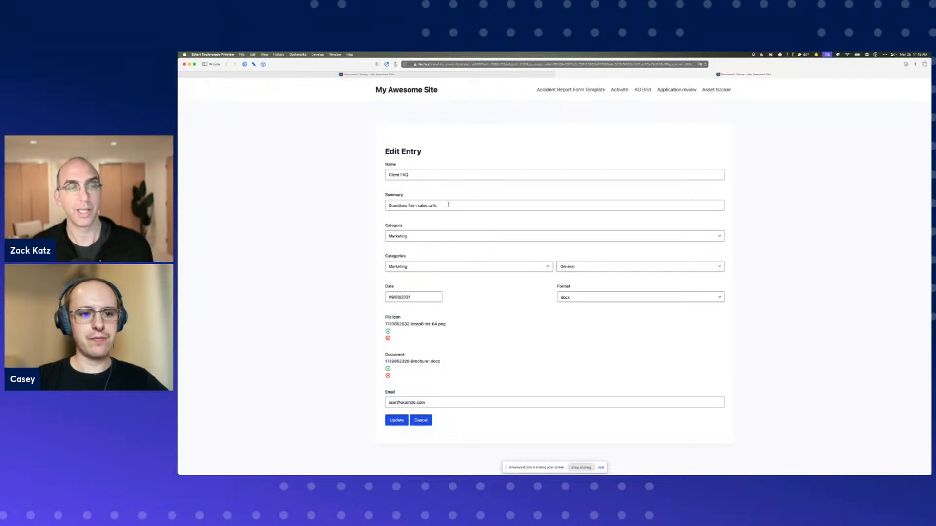
{"action": "key", "text": "super+bracketleft"}
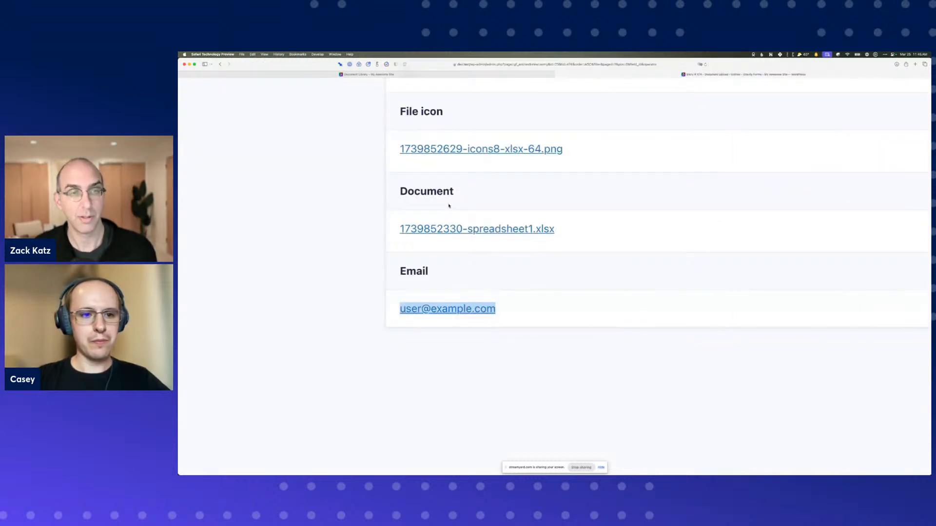
{"action": "left_click", "coordinate": [511, 286]}
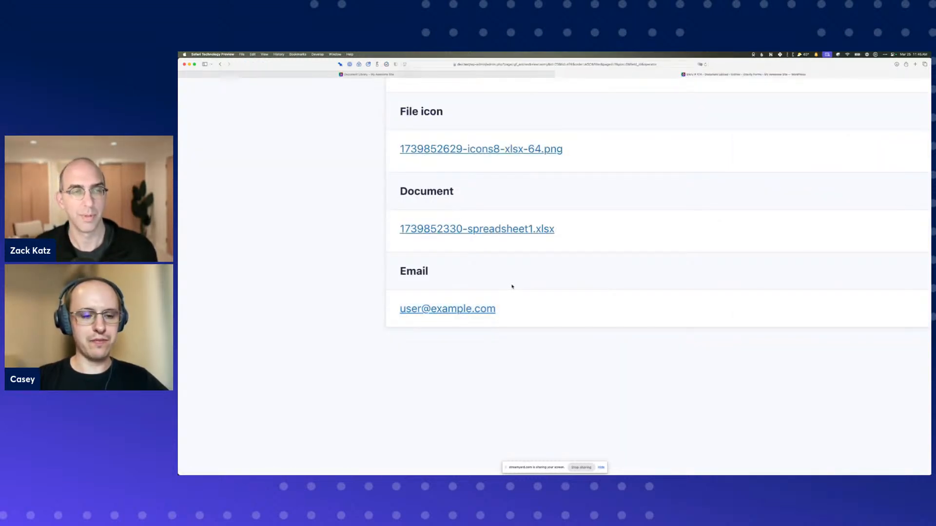
- Switch to the WordPress mail inbox and examine the full body text of the magic-link message
{"action": "key", "text": "super+Tab"}
{"action": "left_click", "coordinate": [528, 306]}
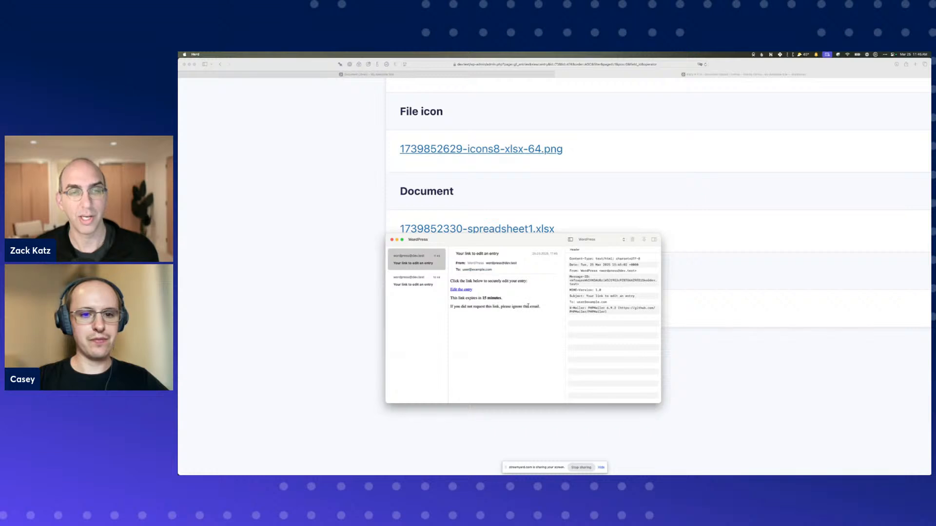
{"action": "left_click_drag", "start_coordinate": [540, 305], "coordinate": [467, 278]}
{"action": "left_click", "coordinate": [461, 280]}
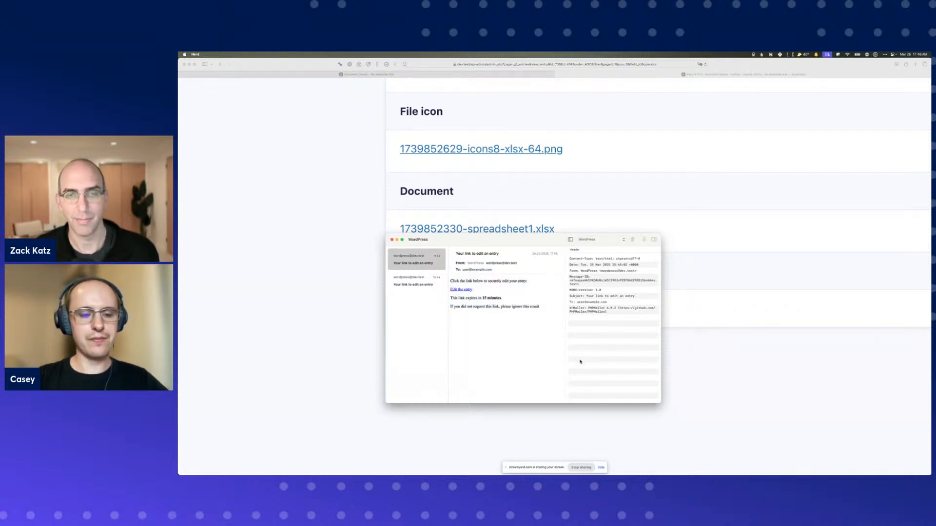
{"action": "left_click_drag", "start_coordinate": [540, 341], "coordinate": [462, 275]}
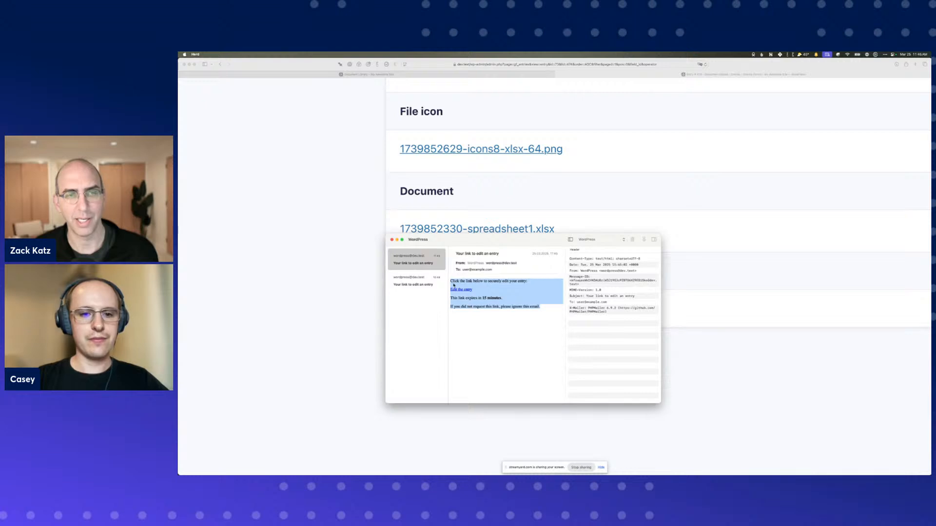
{"action": "left_click", "coordinate": [451, 282]}
{"action": "left_click_drag", "start_coordinate": [451, 281], "coordinate": [533, 315]}
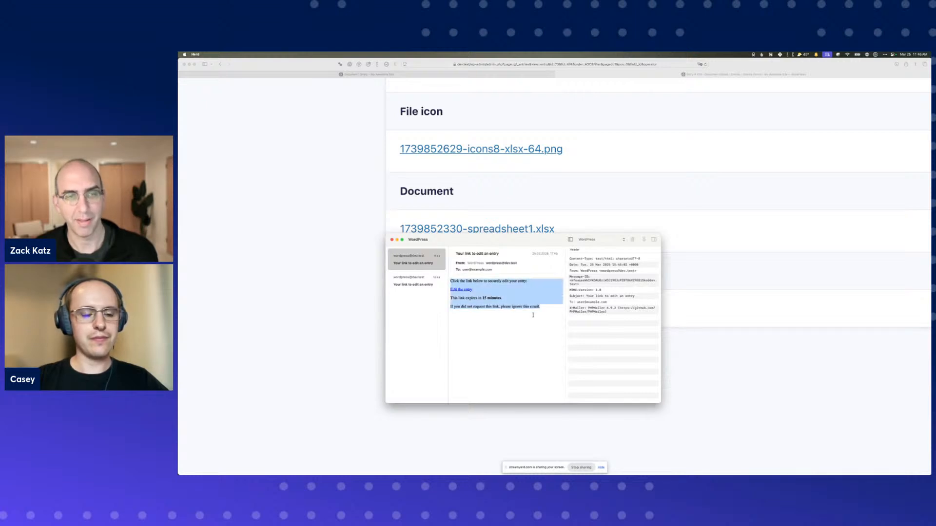
{"action": "left_click", "coordinate": [533, 315]}
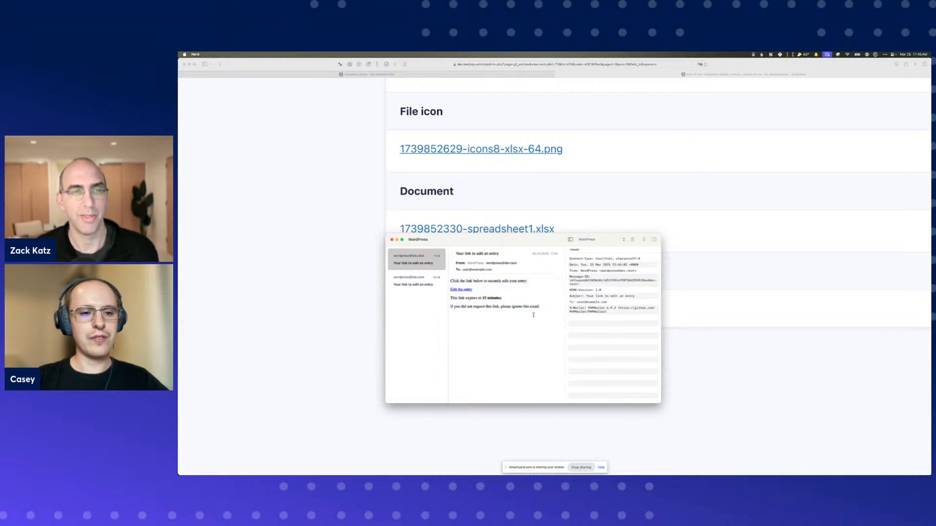
- Return to the Document Library page in the browser, open its View for editing, and go to the Magic Links settings
{"action": "left_click", "coordinate": [445, 191]}
{"action": "key", "text": "ctrl+shift+Tab"}
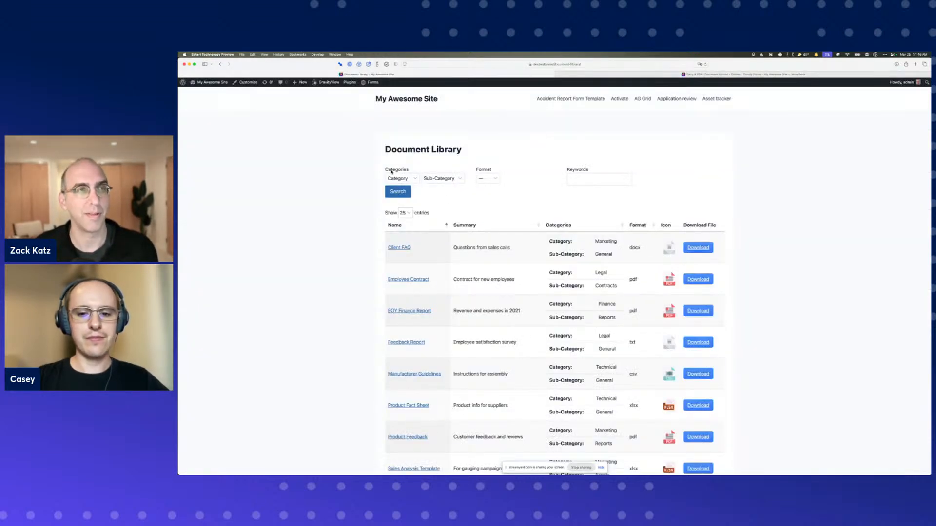
{"action": "left_click", "coordinate": [328, 92]}
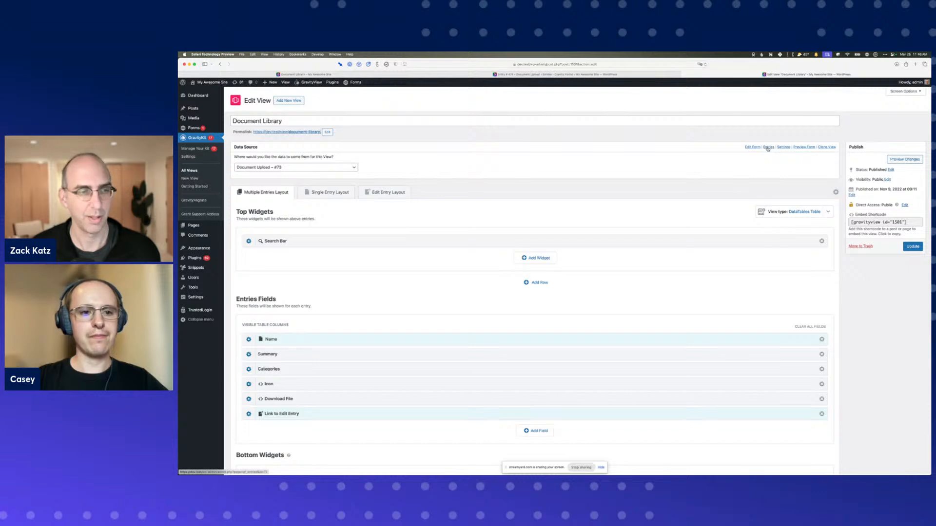
{"action": "scroll", "coordinate": [564, 265], "scroll_direction": "down", "scroll_amount": 2}
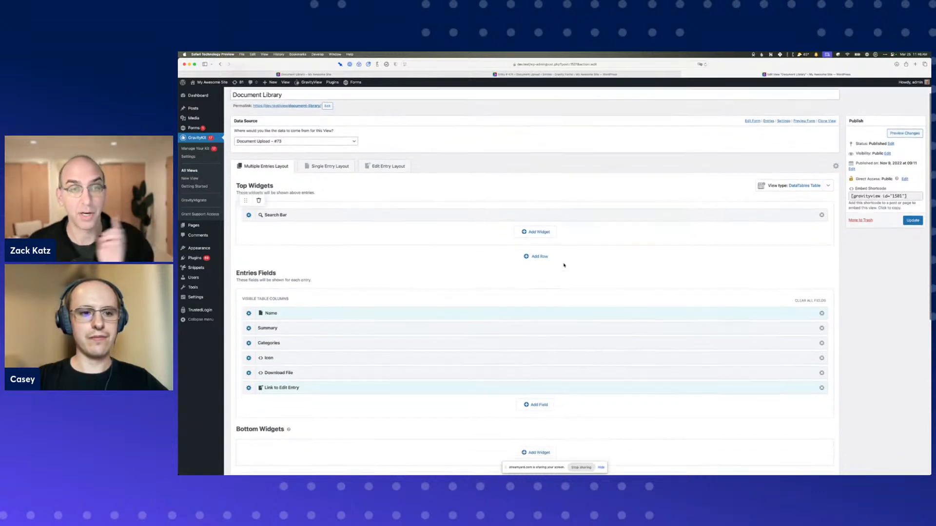
{"action": "scroll", "coordinate": [564, 265], "scroll_direction": "down", "scroll_amount": 10}
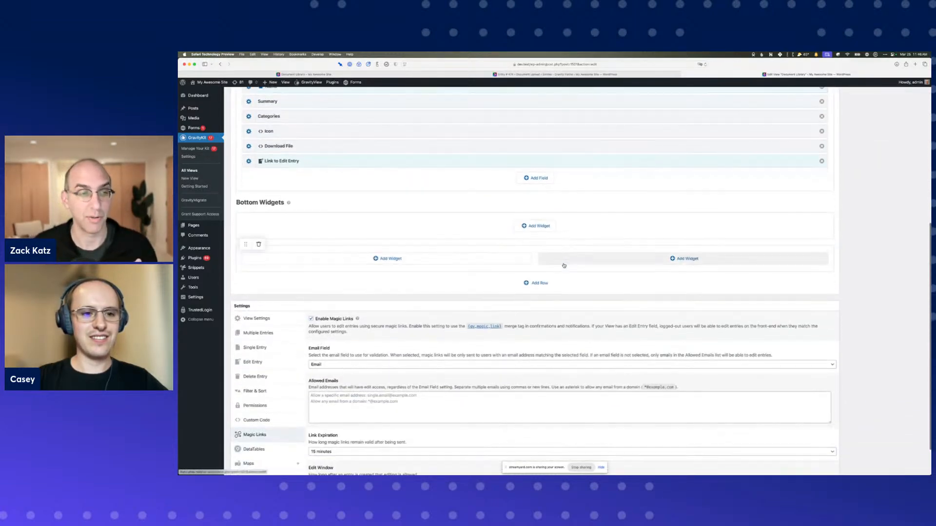
- Set the Magic Links Email Field to Don't validate by email field
{"action": "left_click", "coordinate": [331, 318]}
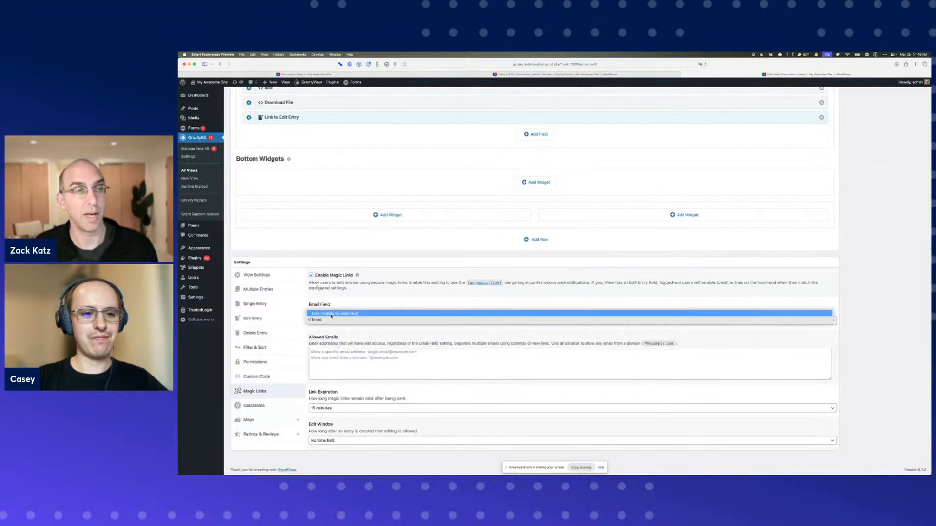
{"action": "left_click", "coordinate": [332, 320]}
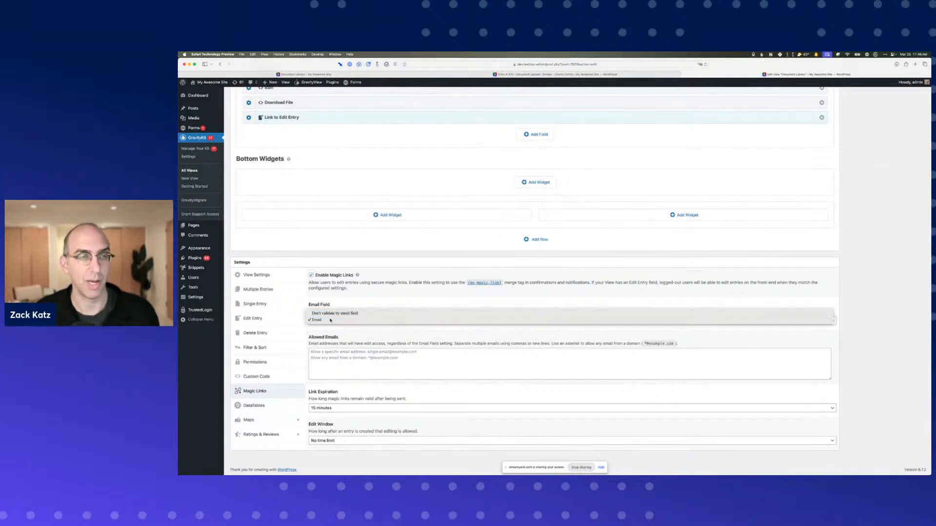
{"action": "left_click", "coordinate": [332, 323]}
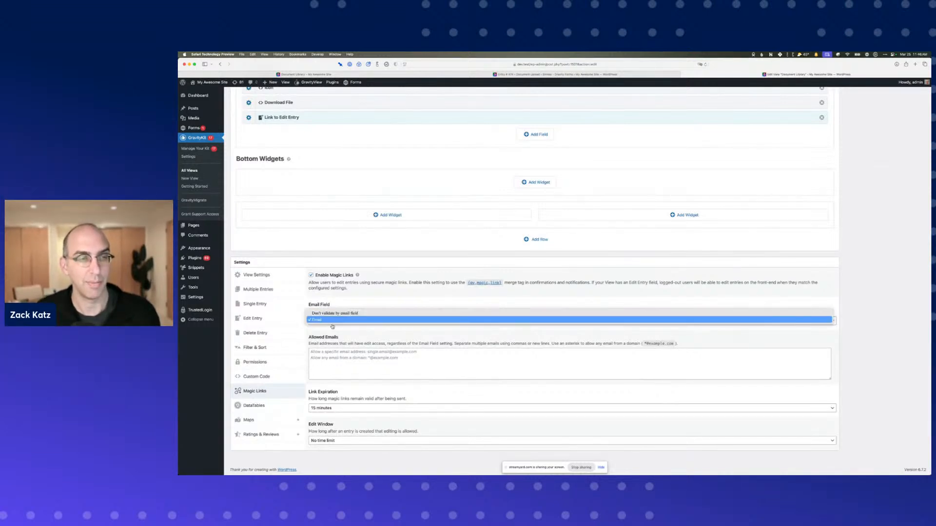
{"action": "left_click", "coordinate": [332, 315]}
{"action": "left_click", "coordinate": [319, 359]}
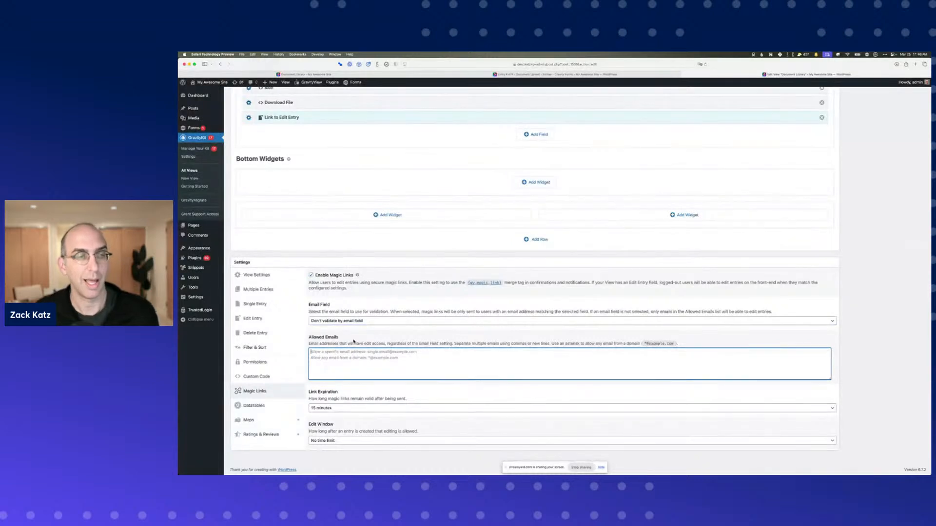
{"action": "scroll", "coordinate": [319, 358], "scroll_direction": "up", "scroll_amount": 5}
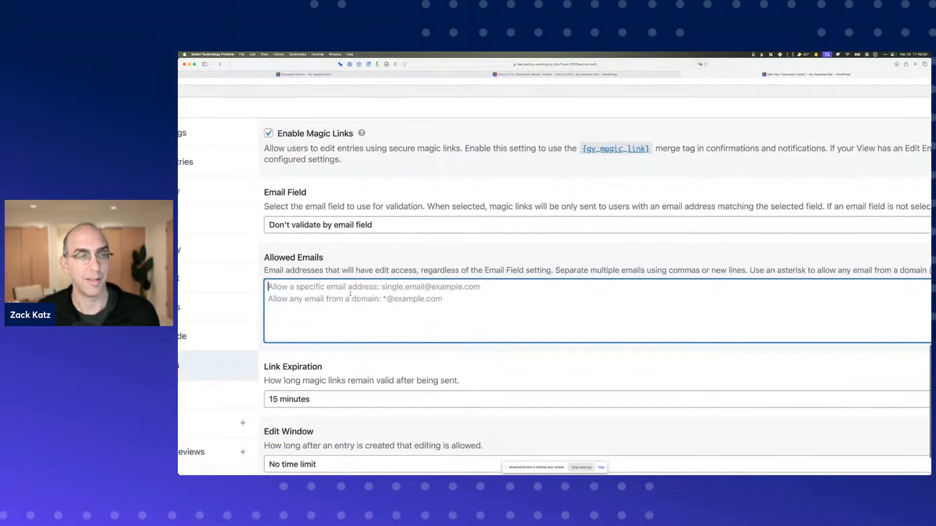
{"action": "type", "text": "@"}
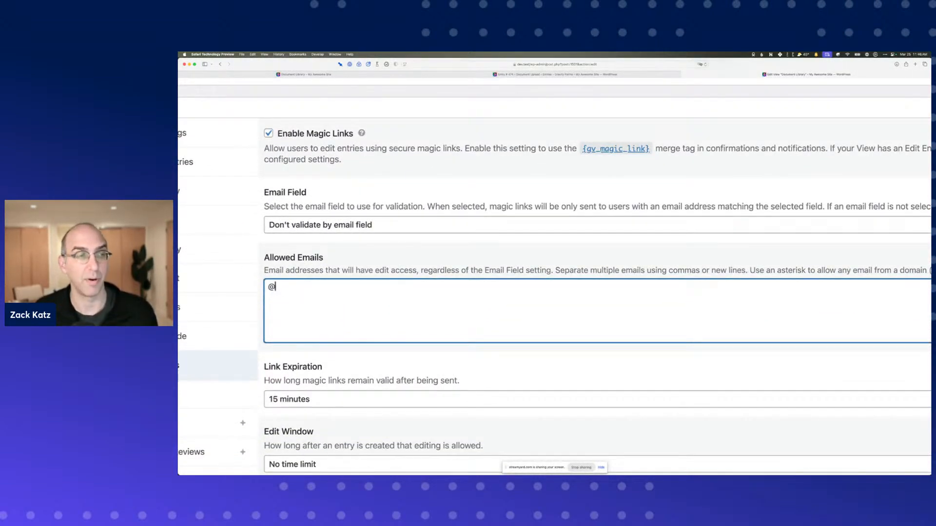
{"action": "type", "text": "grfavi"}
{"action": "key", "text": "BackSpace"}
{"action": "key", "text": "BackSpace"}
{"action": "key", "text": "BackSpace"}
{"action": "key", "text": "BackSpace"}
{"action": "type", "text": "avit"}
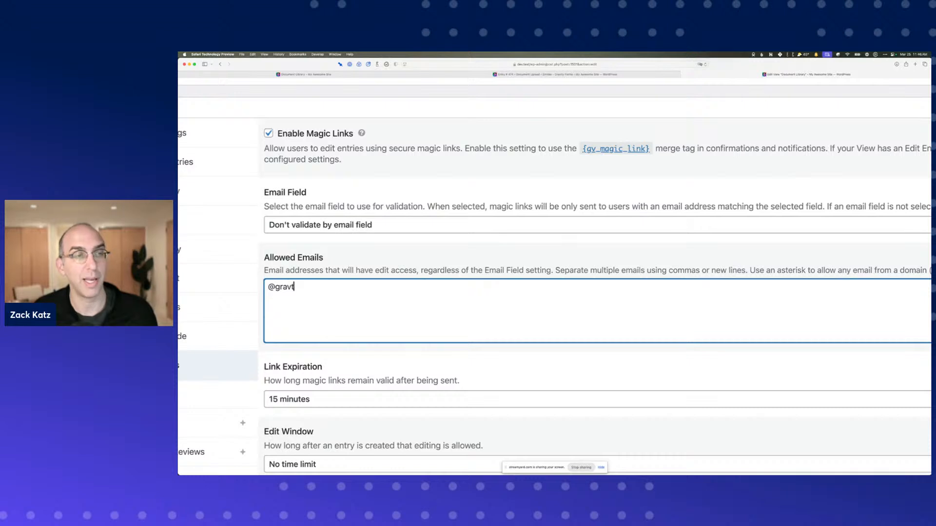
{"action": "type", "text": "ykit.com"}
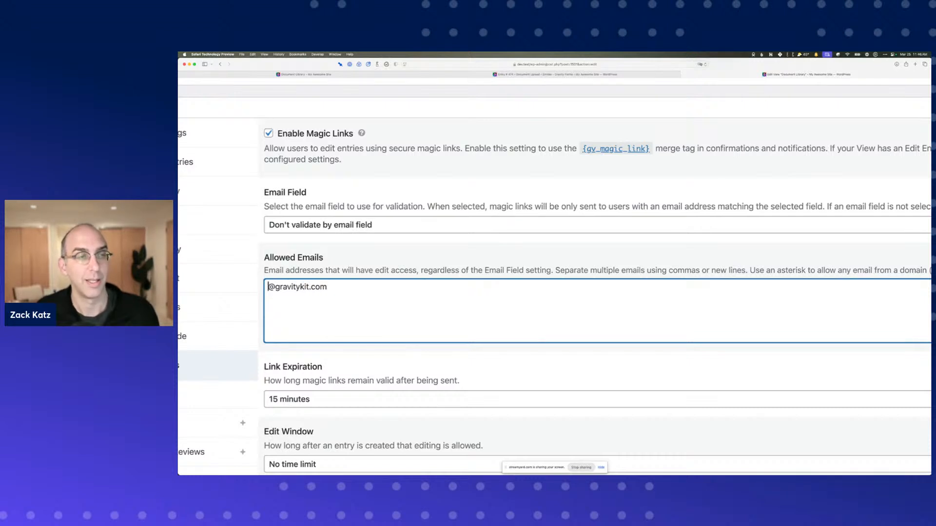
{"action": "left_click", "coordinate": [268, 286]}
{"action": "type", "text": "*"}
- Duplicate the wildcard entry onto a new line of Allowed Emails and replace its domain with a second, personal domain
{"action": "key", "text": "super+a"}
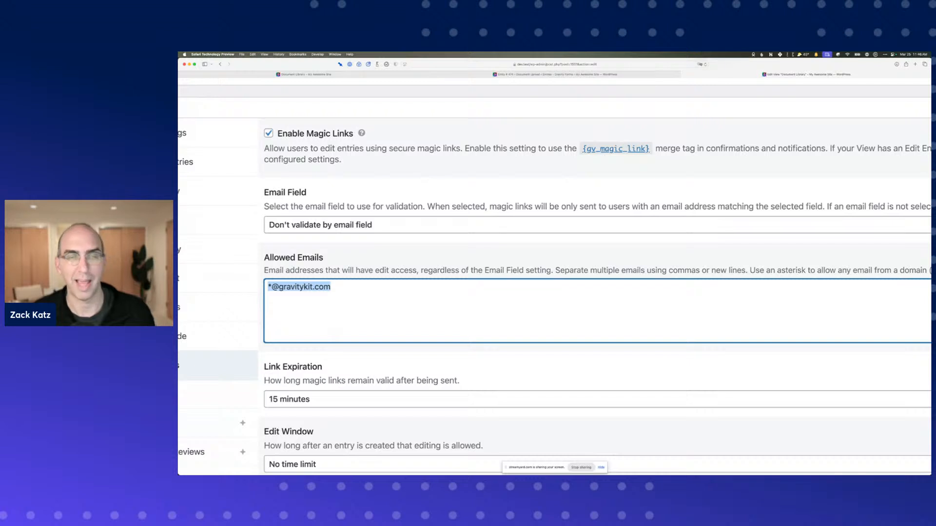
{"action": "left_click_drag", "start_coordinate": [267, 287], "coordinate": [272, 286]}
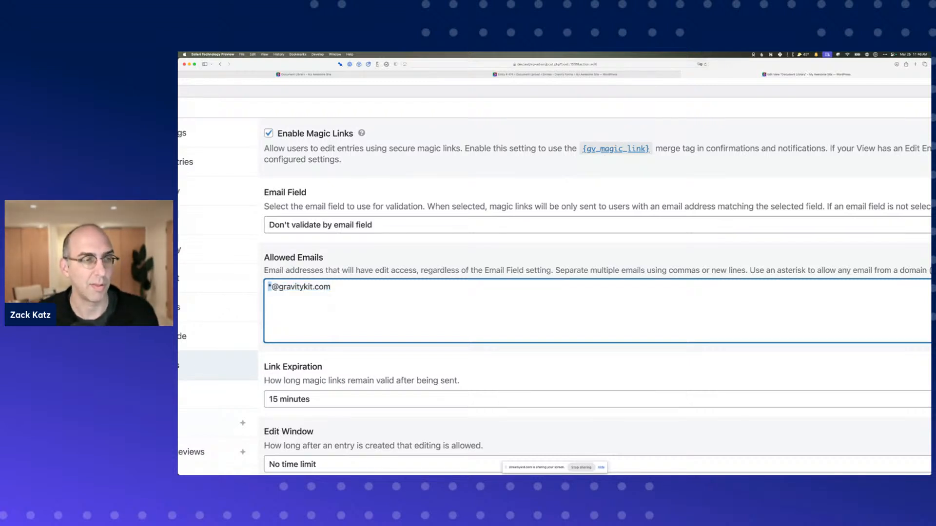
{"action": "key", "text": "super+a"}
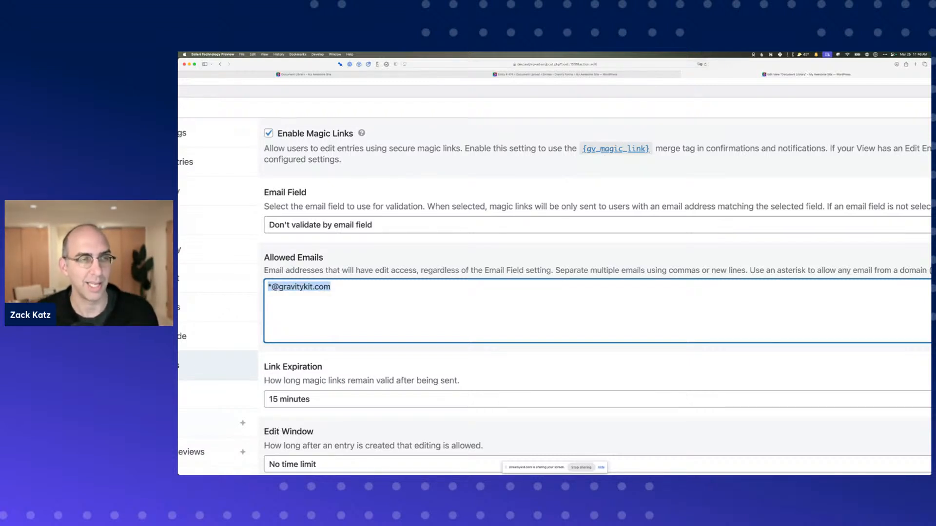
{"action": "left_click", "coordinate": [331, 287]}
{"action": "key", "text": "super+a"}
{"action": "key", "text": "super+c"}
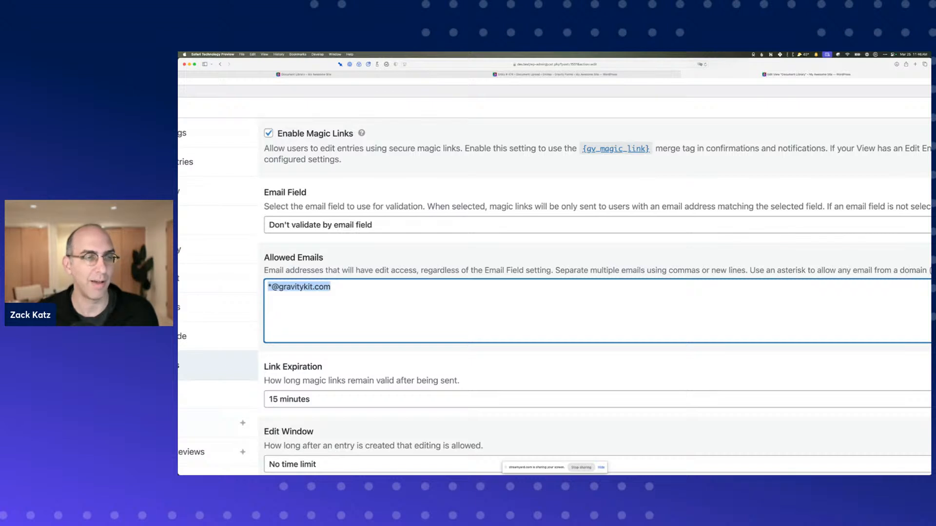
{"action": "key", "text": "Right"}
{"action": "key", "text": "Return"}
{"action": "key", "text": "super+v"}
{"action": "key", "text": "shift+alt+Left"}
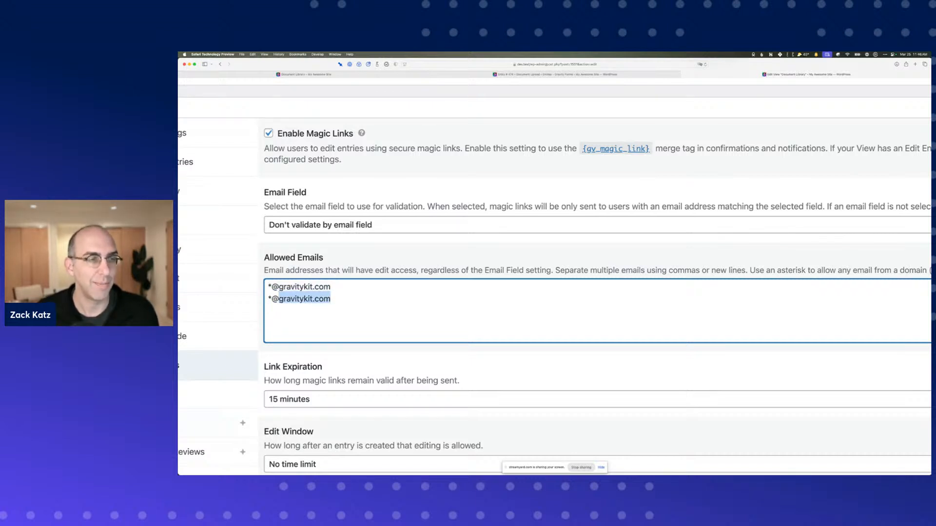
{"action": "type", "text": "katz.co"}
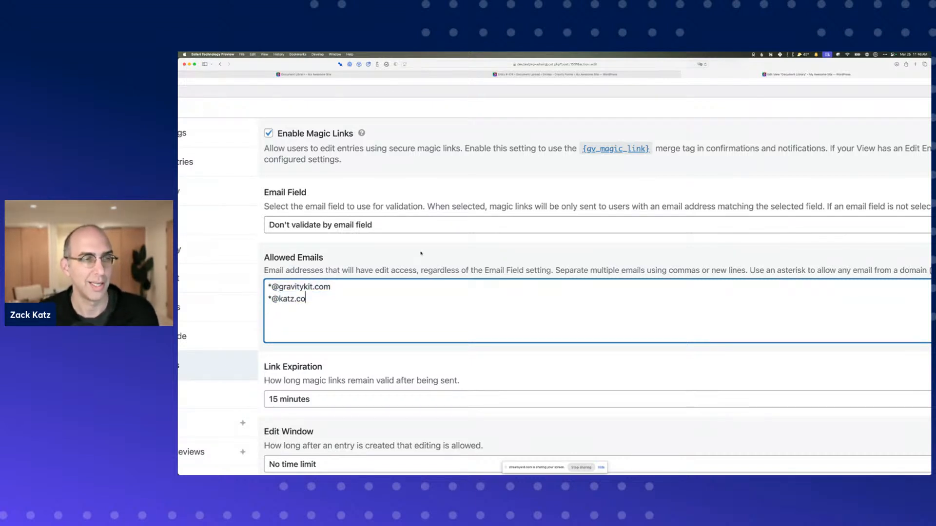
- Switch the Email Field setting to Email and back to Don't validate by email field
{"action": "scroll", "coordinate": [388, 267], "scroll_direction": "down", "scroll_amount": 5}
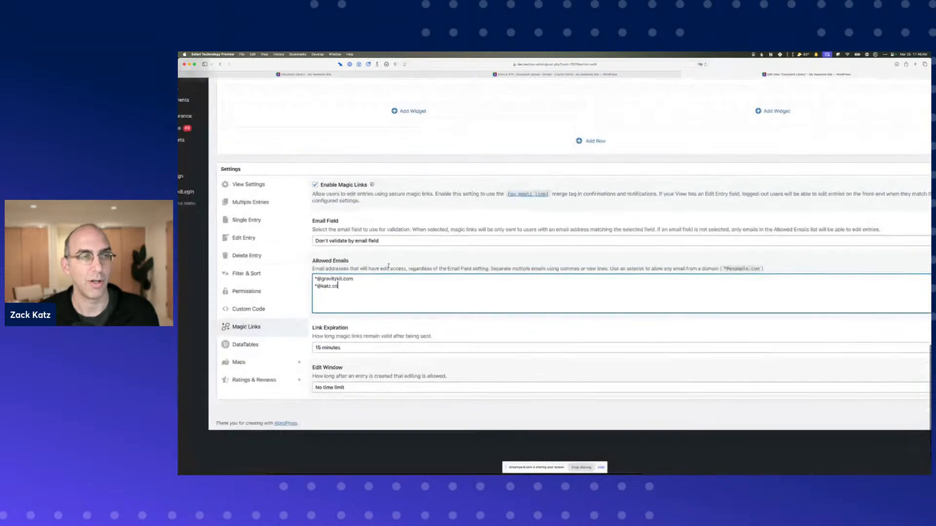
{"action": "left_click", "coordinate": [332, 321]}
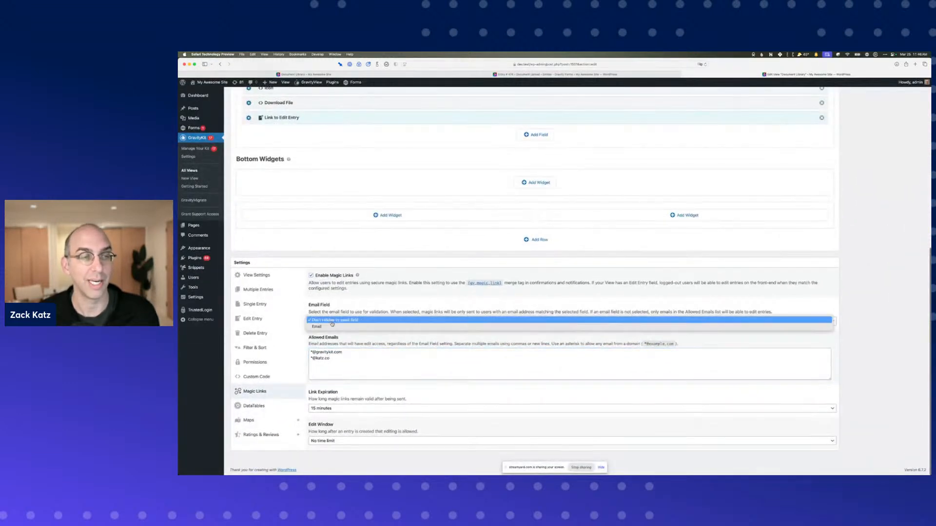
{"action": "left_click", "coordinate": [335, 327]}
{"action": "left_click", "coordinate": [336, 321]}
{"action": "left_click", "coordinate": [336, 314]}
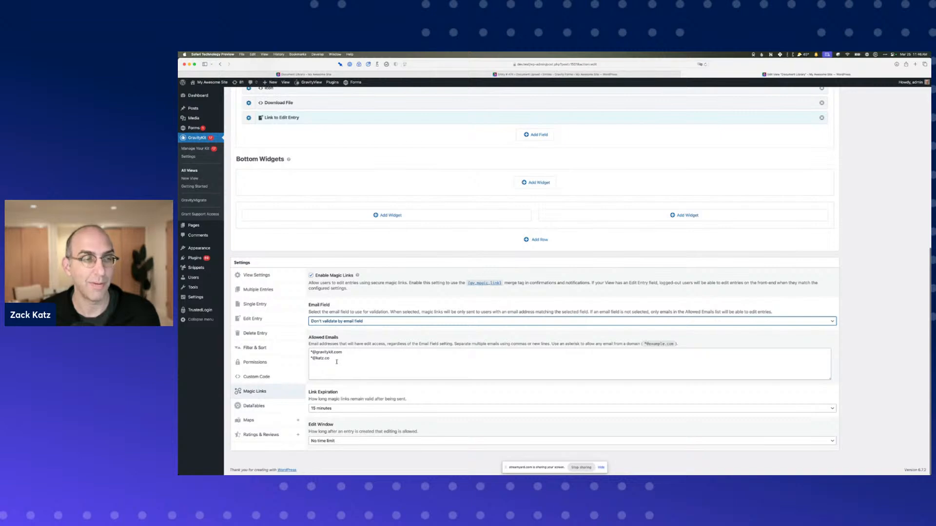
- Add a single sample e-mail address on the third line of Allowed Emails and copy it
{"action": "scroll", "coordinate": [337, 362], "scroll_direction": "up", "scroll_amount": 5}
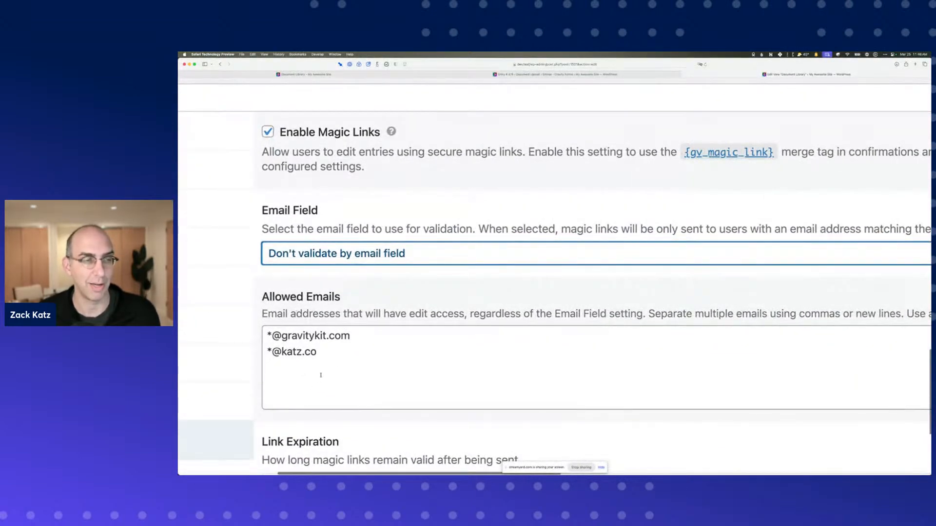
{"action": "left_click", "coordinate": [321, 376]}
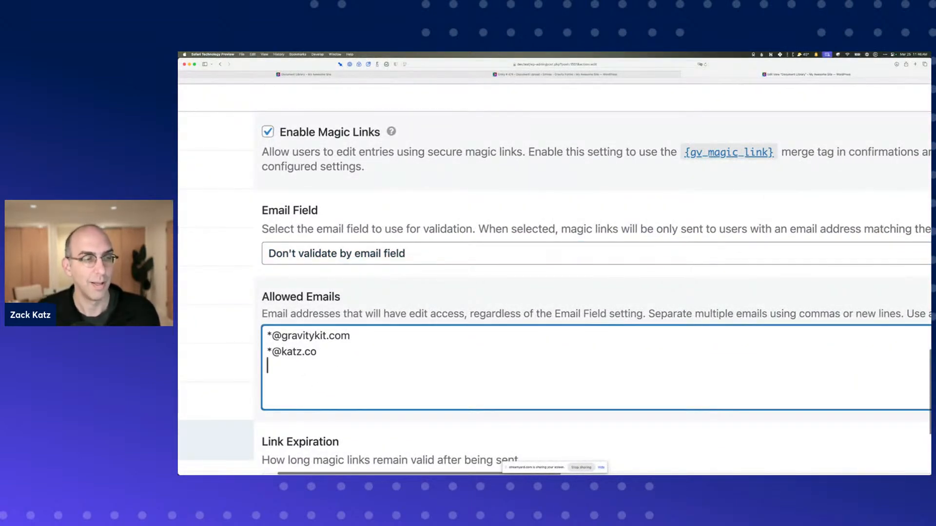
{"action": "type", "text": "example@katz."}
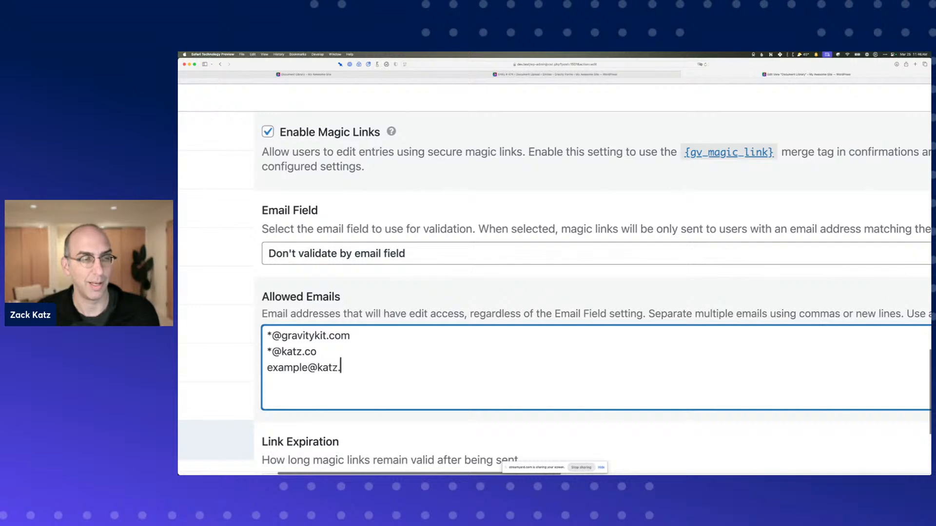
{"action": "key", "text": "BackSpace"}
{"action": "key", "text": "BackSpace"}
{"action": "key", "text": "BackSpace"}
{"action": "key", "text": "BackSpace"}
{"action": "type", "text": "example.com"}
{"action": "key", "text": "super+shift+Left"}
{"action": "key", "text": "super+c"}
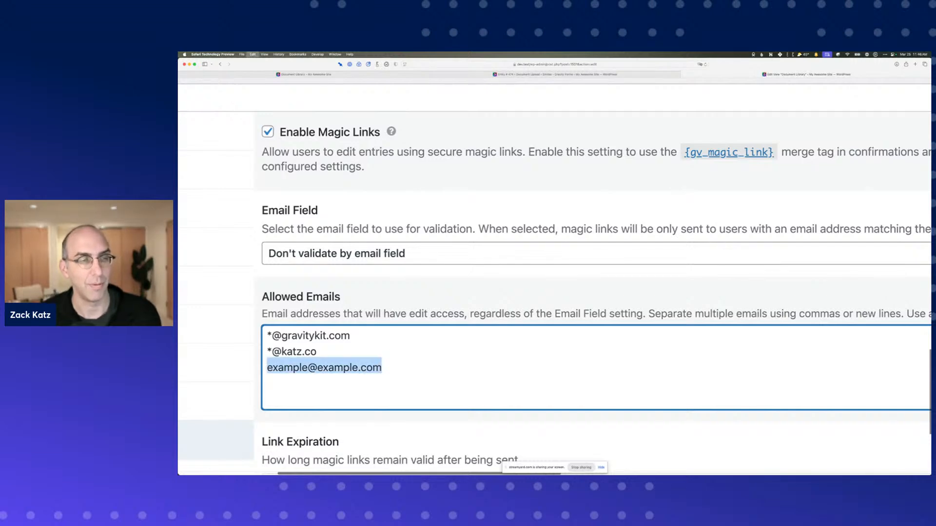
- Highlight the second wildcard entry and the single-address entry in Allowed Emails to compare the two formats
{"action": "scroll", "coordinate": [336, 352], "scroll_direction": "down", "scroll_amount": 2}
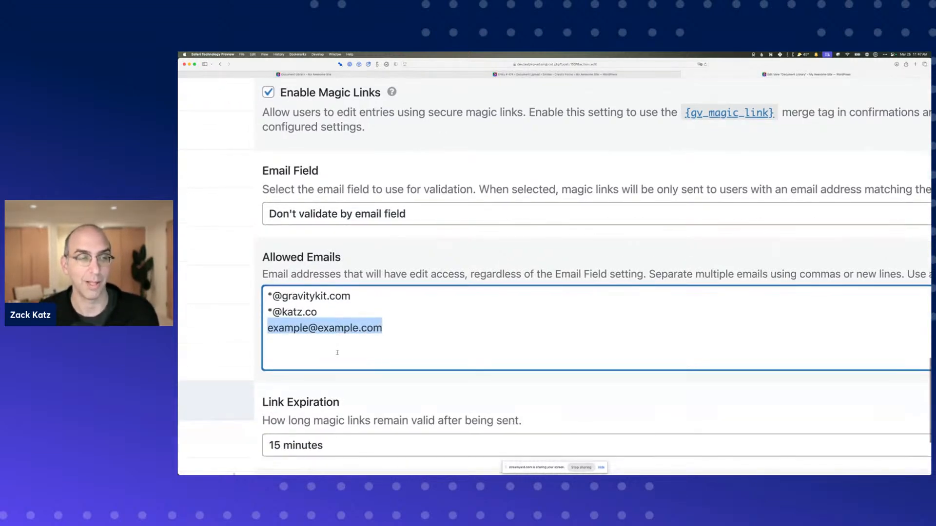
{"action": "left_click", "coordinate": [340, 312]}
{"action": "key", "text": "super+shift+Left"}
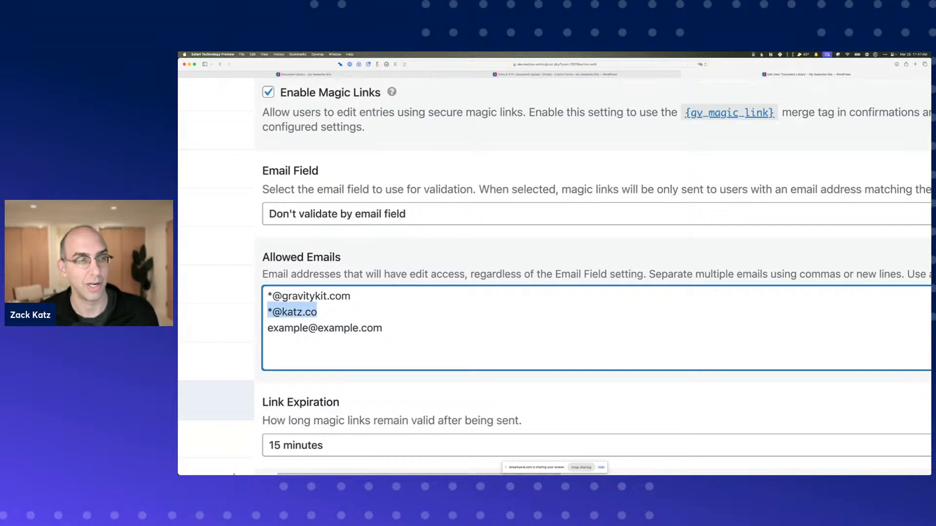
{"action": "key", "text": "super+Left"}
{"action": "key", "text": "super+shift+Right"}
{"action": "key", "text": "Right"}
{"action": "key", "text": "Right"}
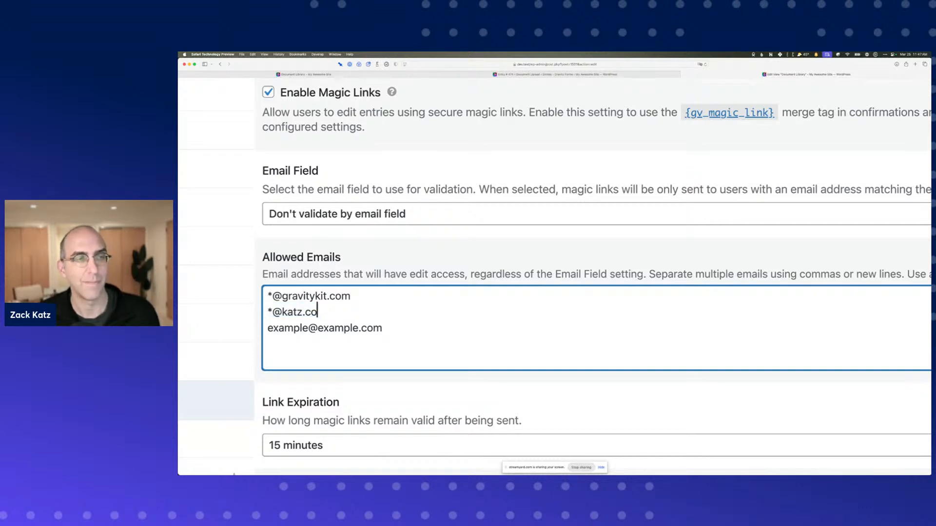
{"action": "key", "text": "super+shift+Right"}
{"action": "key", "text": "super+minus"}
{"action": "key", "text": "super+minus"}
{"action": "key", "text": "super+minus"}
{"action": "key", "text": "super+minus"}
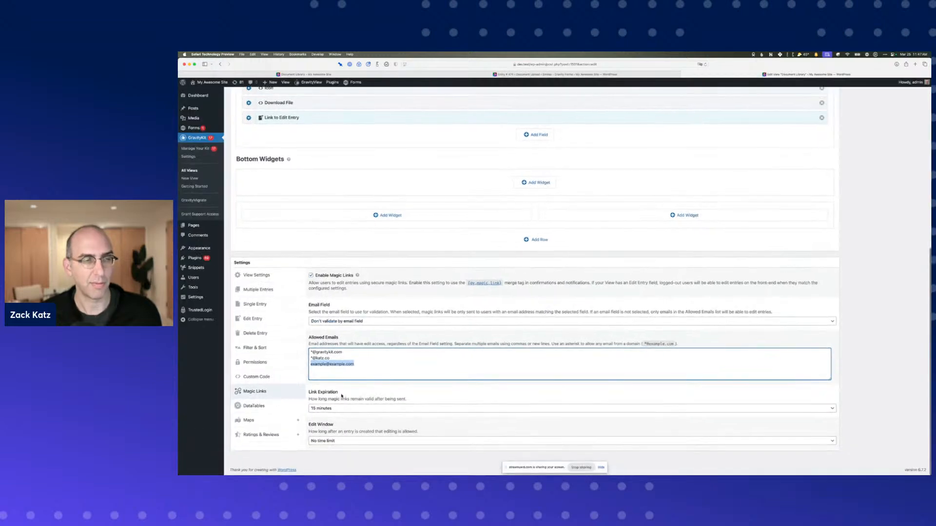
- Examine the durations offered for the magic links' Link Expiration
{"action": "scroll", "coordinate": [338, 408], "scroll_direction": "up", "scroll_amount": 5}
{"action": "scroll", "coordinate": [338, 408], "scroll_direction": "down", "scroll_amount": 3}
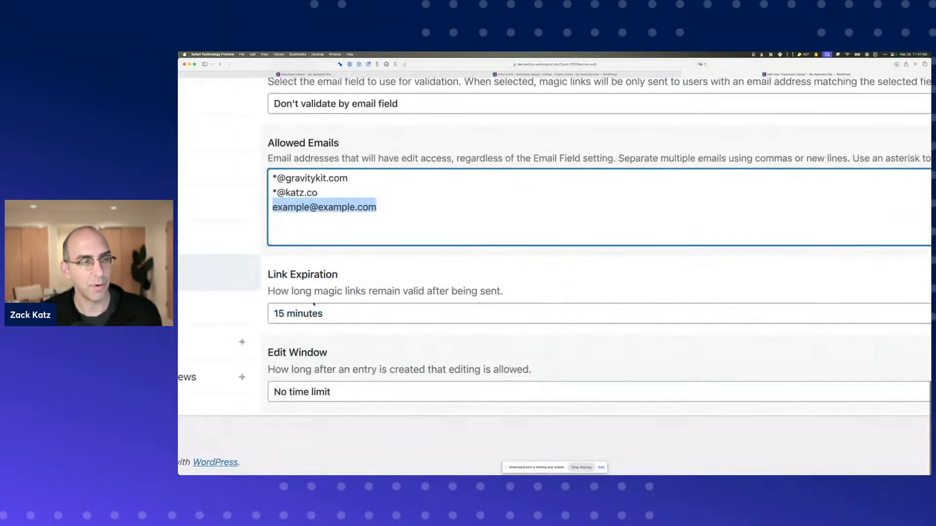
{"action": "left_click", "coordinate": [312, 313]}
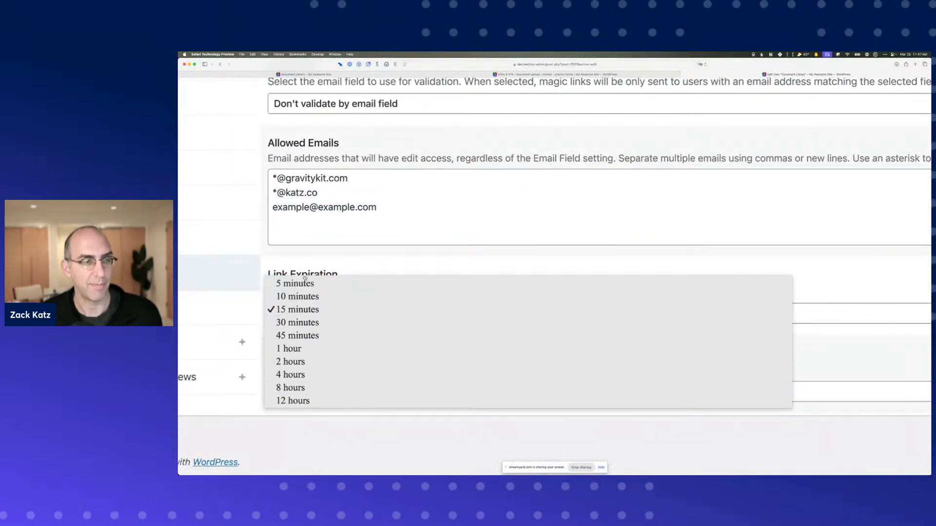
{"action": "left_click", "coordinate": [331, 224]}
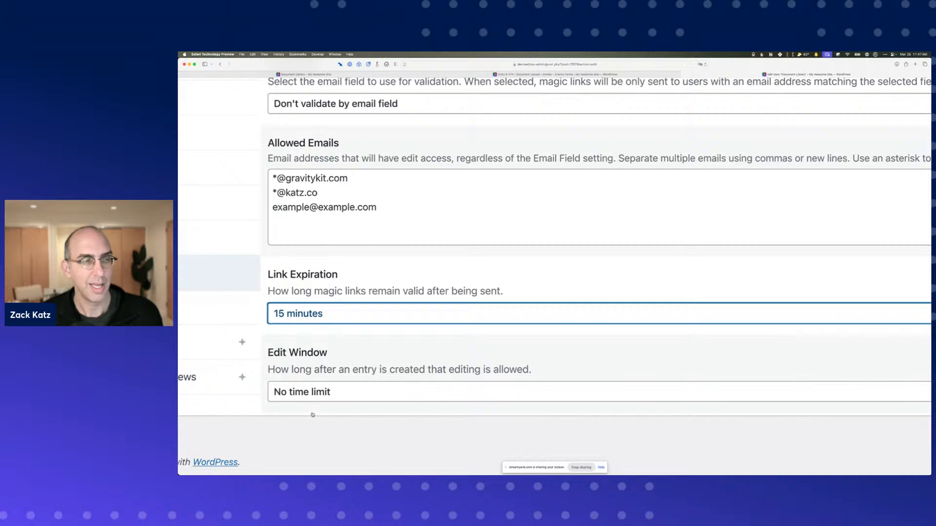
- Set the Edit Window, the period after entry creation in which editing is allowed, to 1 year
{"action": "left_click", "coordinate": [339, 395]}
{"action": "left_click", "coordinate": [326, 365]}
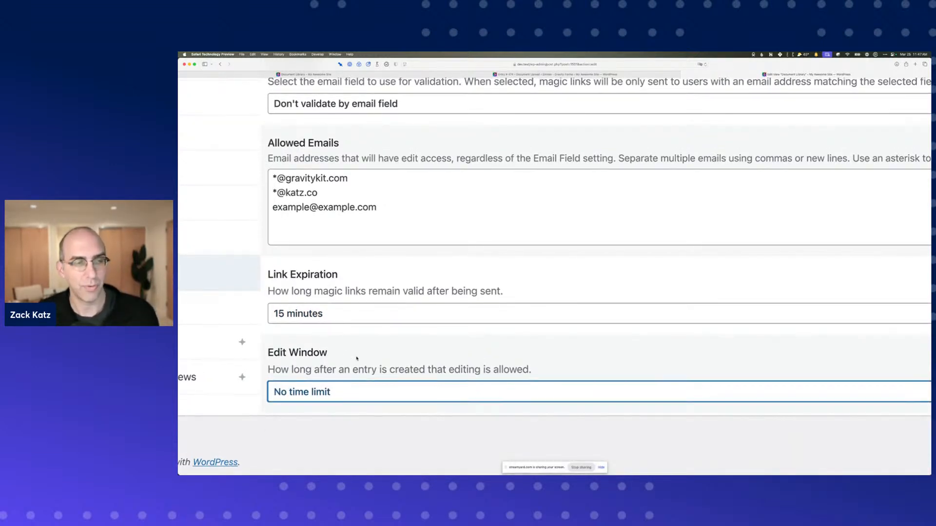
{"action": "left_click", "coordinate": [301, 397]}
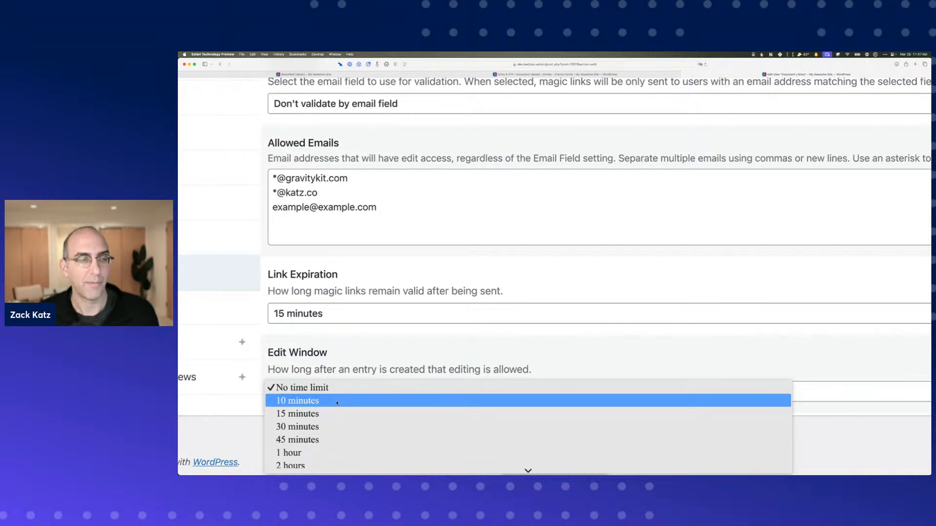
{"action": "scroll", "coordinate": [321, 424], "scroll_direction": "down", "scroll_amount": 3}
{"action": "left_click", "coordinate": [314, 454]}
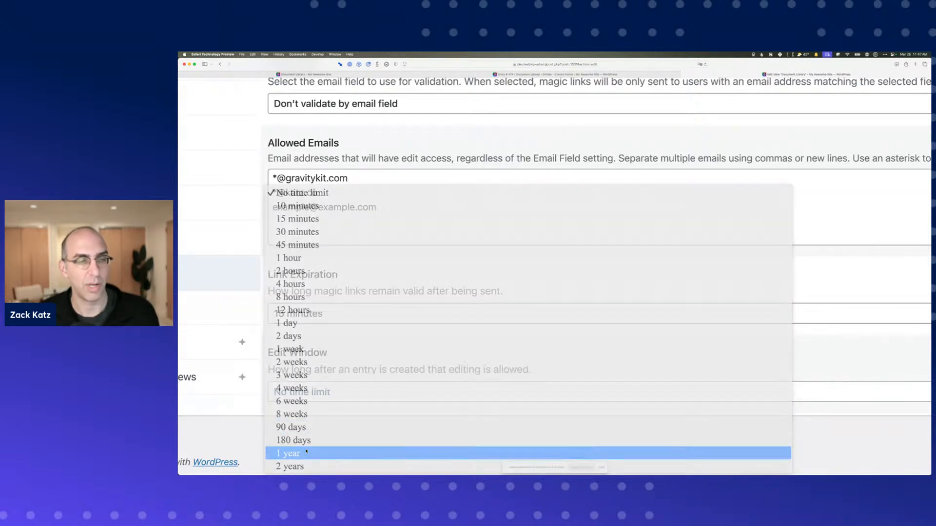
- Set the magic links' Edit Window to No time limit
{"action": "left_click", "coordinate": [316, 392]}
{"action": "left_click", "coordinate": [317, 392]}
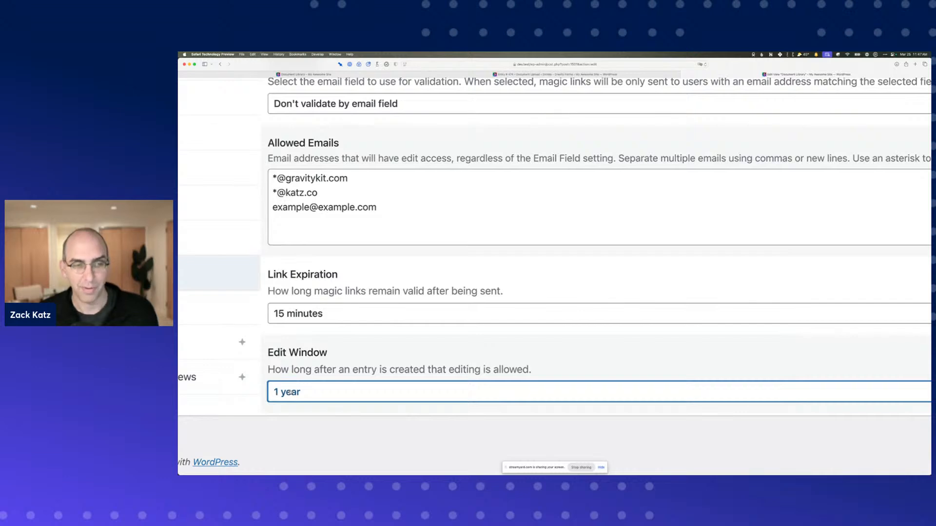
{"action": "left_click", "coordinate": [321, 393]}
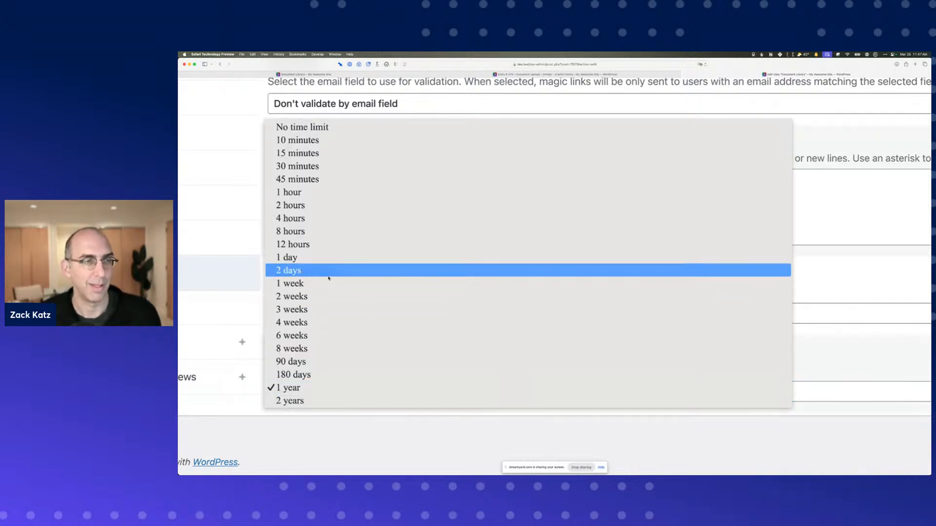
{"action": "left_click", "coordinate": [375, 127]}
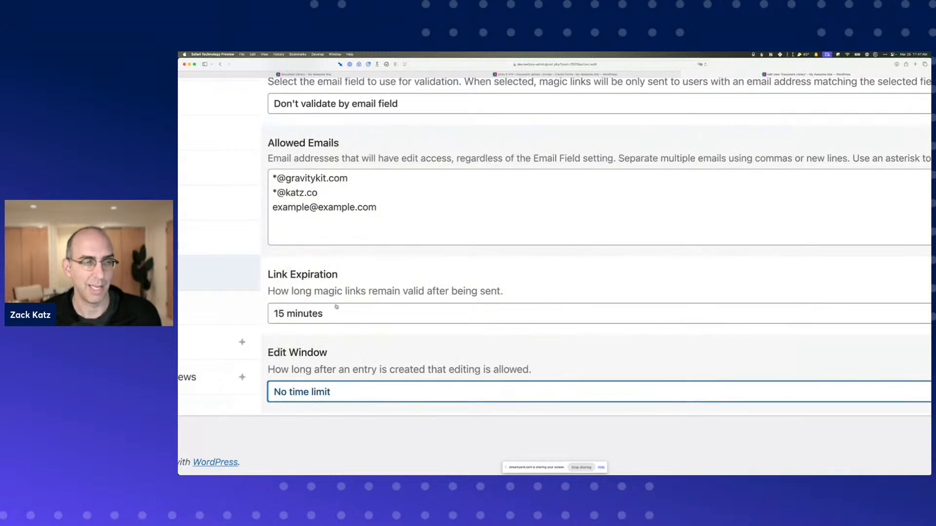
{"action": "scroll", "coordinate": [292, 369], "scroll_direction": "down", "scroll_amount": 5}
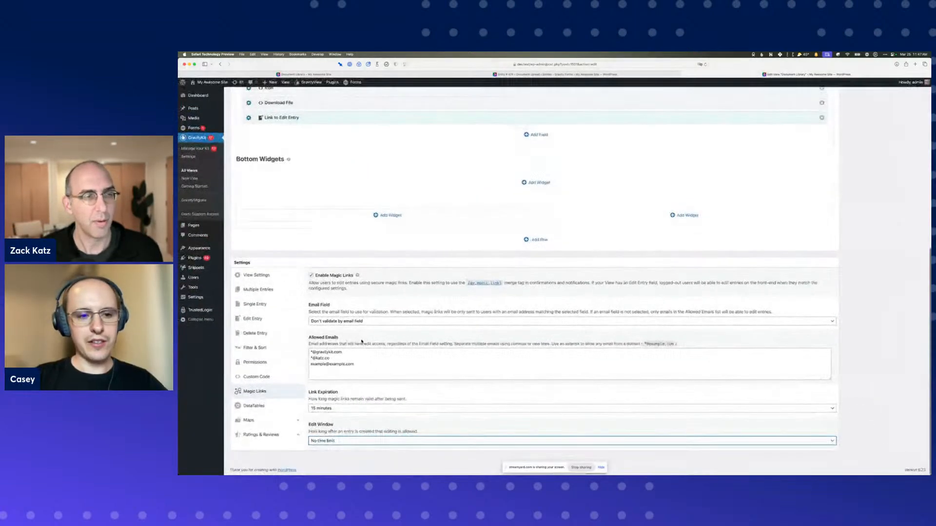
- Go over the Allowed Emails entries and save the Document Library View
{"action": "left_click", "coordinate": [368, 360]}
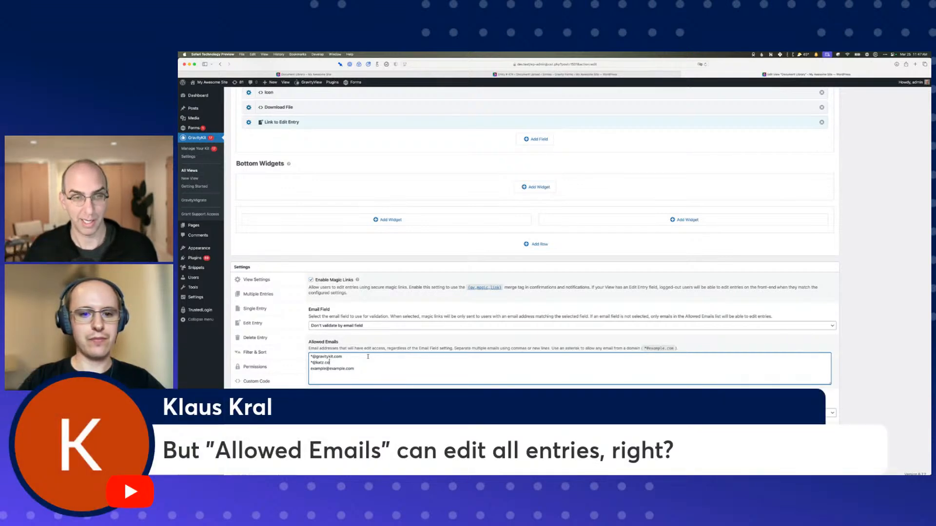
{"action": "key", "text": "super+equal"}
{"action": "key", "text": "super+equal"}
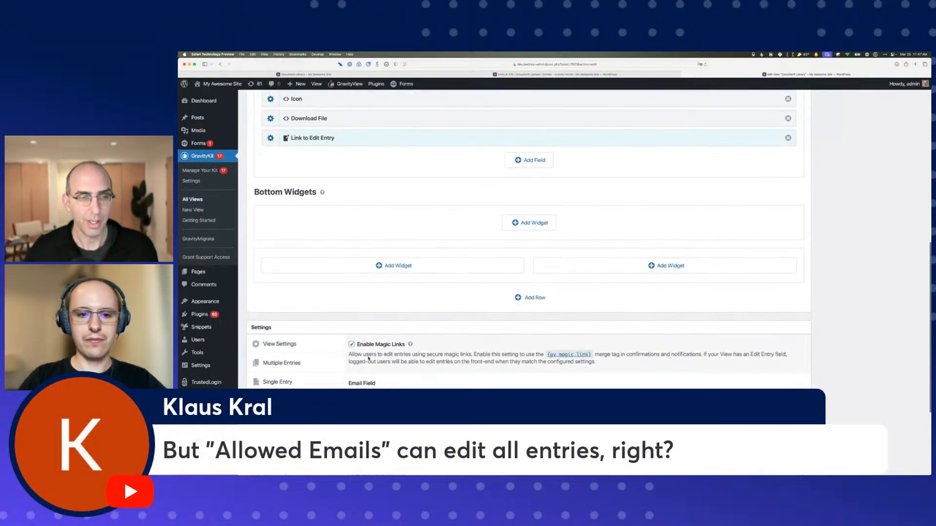
{"action": "scroll", "coordinate": [369, 359], "scroll_direction": "down", "scroll_amount": 5}
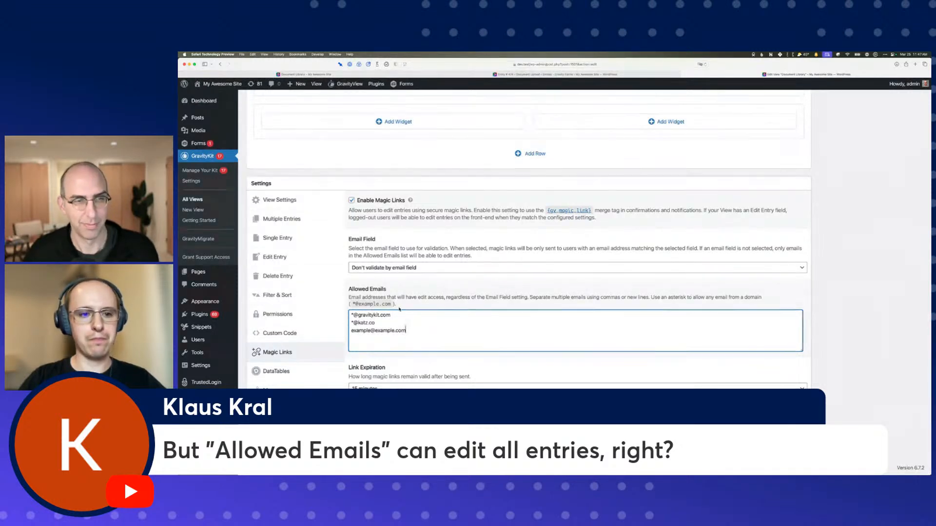
{"action": "key", "text": "Tab"}
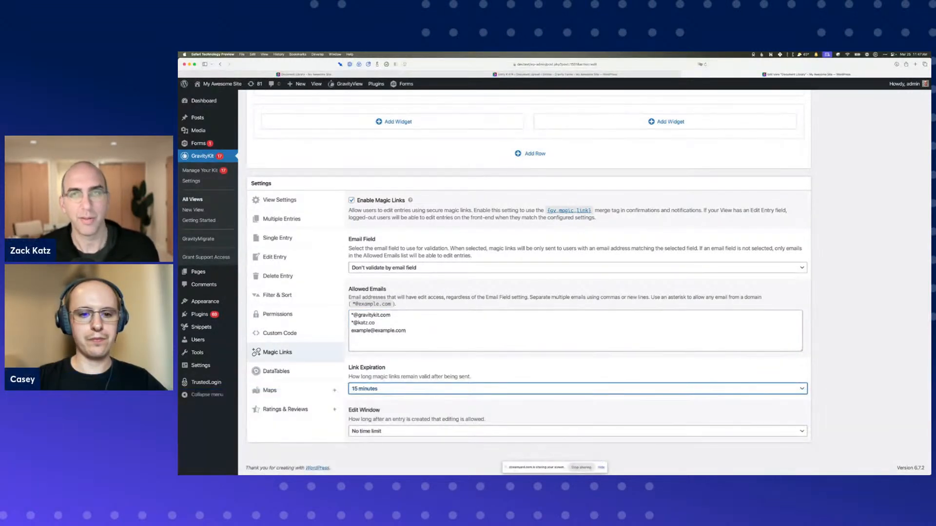
{"action": "key", "text": "Return"}
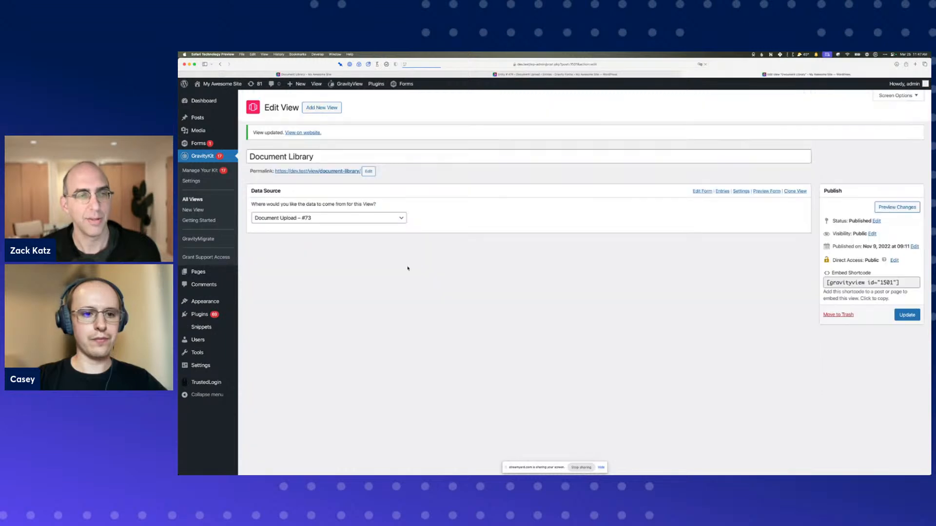
{"action": "scroll", "coordinate": [356, 274], "scroll_direction": "down", "scroll_amount": 15}
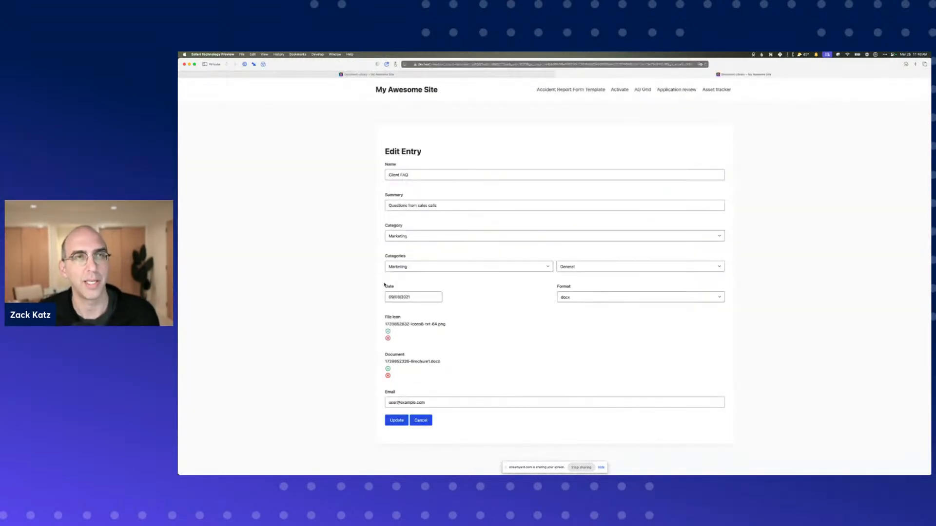
- Close the Edit Entry page opened by the earlier magic link and copy the e-mail address from the Request Edit Access form
{"action": "key", "text": "super+w"}
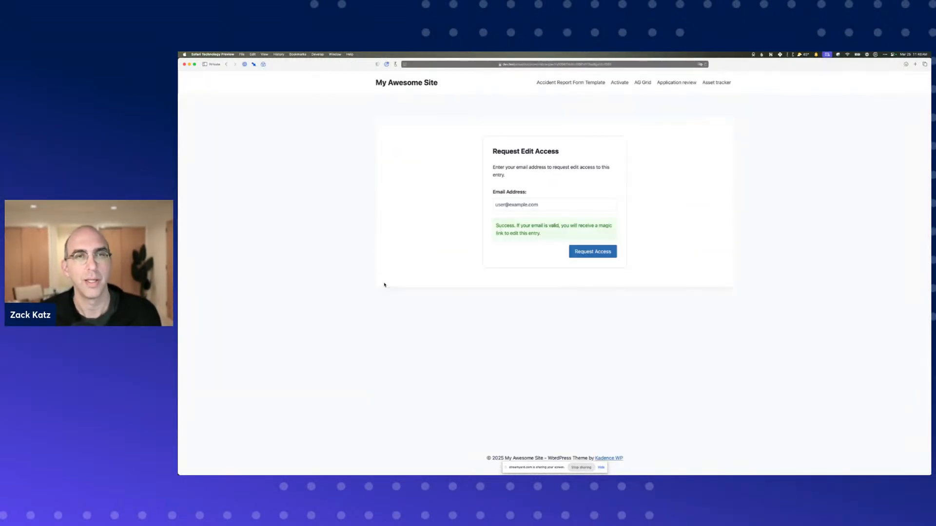
{"action": "triple_click", "coordinate": [526, 206]}
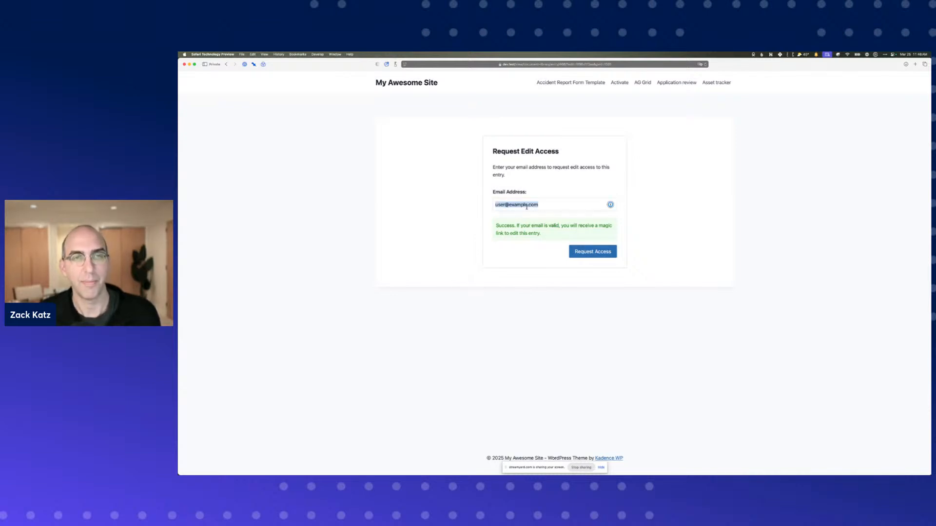
{"action": "key", "text": "super+c"}
{"action": "scroll", "coordinate": [544, 204], "scroll_direction": "up", "scroll_amount": 5}
{"action": "left_click", "coordinate": [534, 205]}
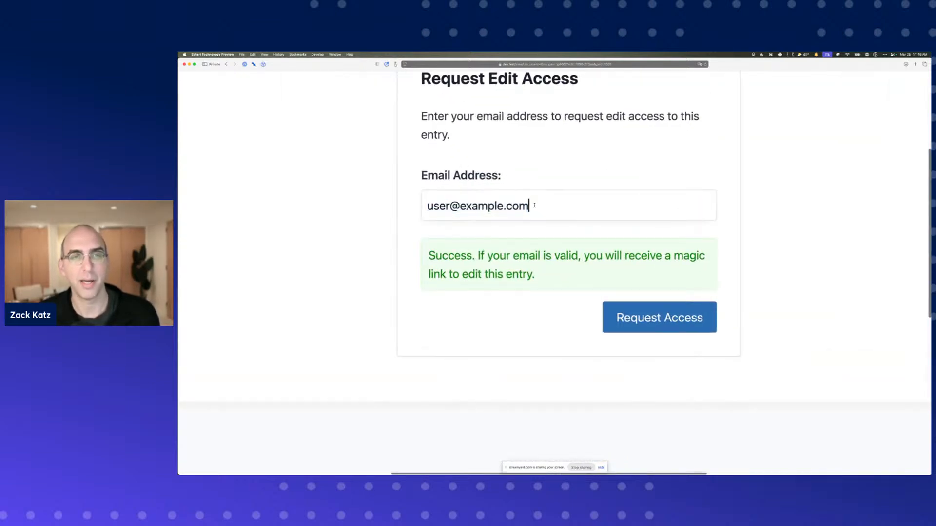
- Return to the View's Magic Links settings, check the Email Field choices and highlight the single-address entry in Allowed Emails
{"action": "key", "text": "super+grave"}
{"action": "scroll", "coordinate": [444, 348], "scroll_direction": "down", "scroll_amount": 10}
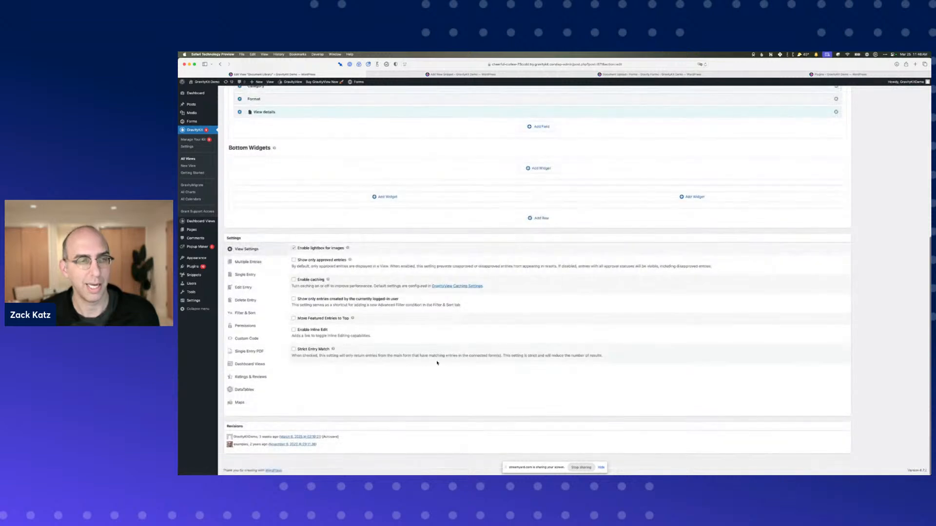
{"action": "key", "text": "super+grave"}
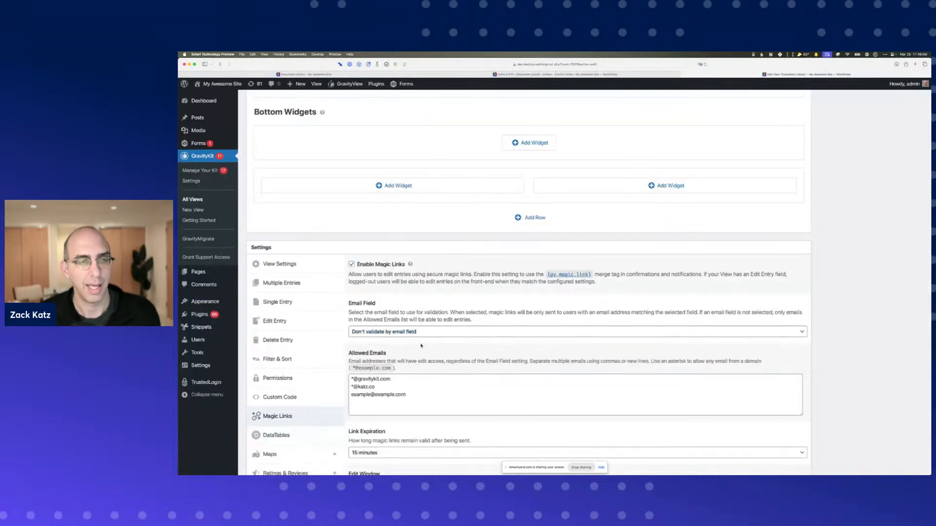
{"action": "scroll", "coordinate": [413, 324], "scroll_direction": "down", "scroll_amount": 3}
{"action": "left_click", "coordinate": [395, 264]}
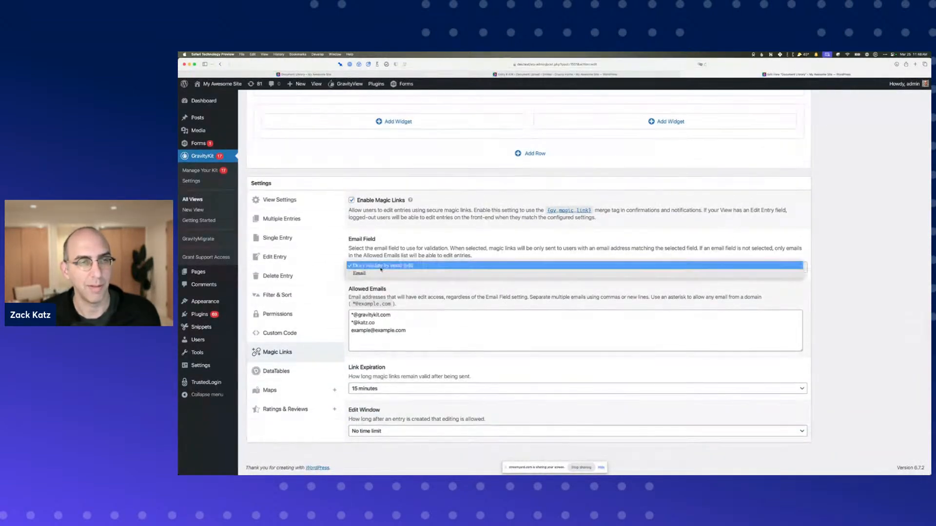
{"action": "left_click", "coordinate": [396, 255]}
{"action": "left_click_drag", "start_coordinate": [405, 331], "coordinate": [349, 331]}
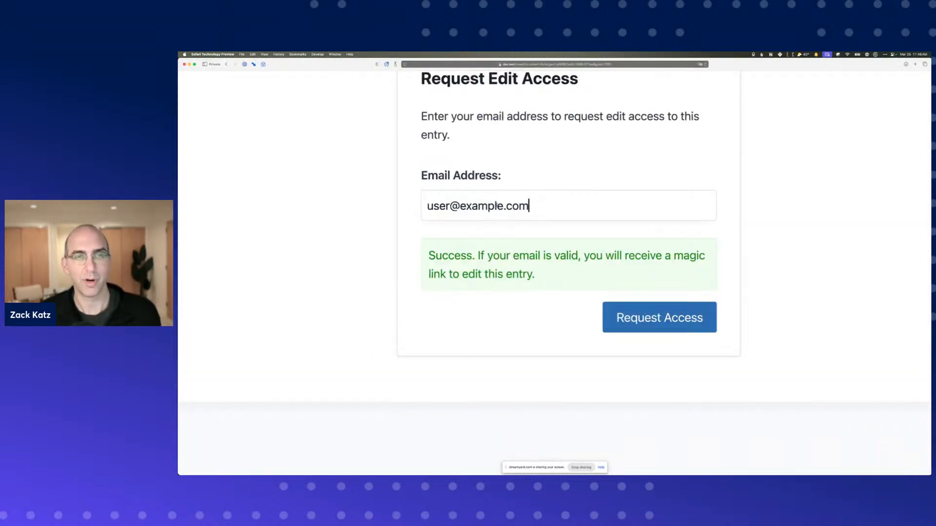
- Switch to Herd's mail viewer and delete the WordPress mailbox with its messages
{"action": "key", "text": "super+a"}
{"action": "left_click", "coordinate": [609, 309]}
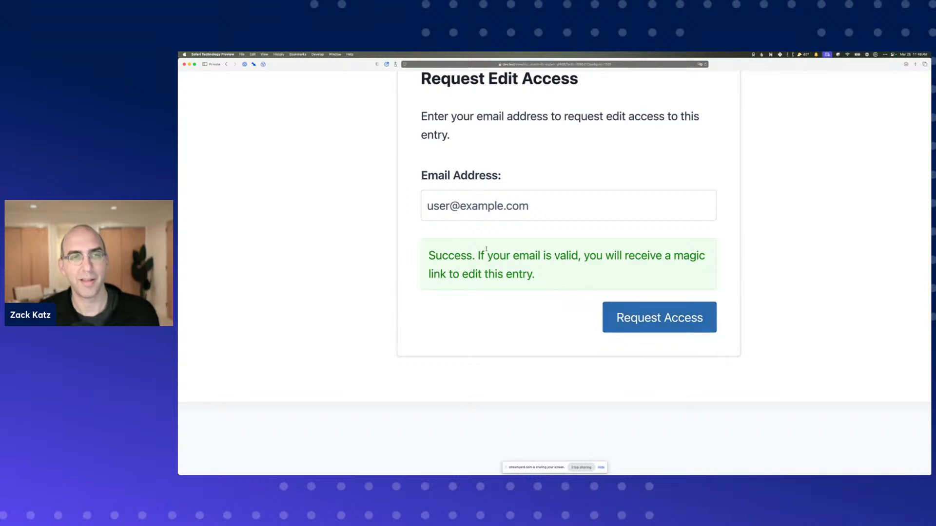
{"action": "key", "text": "super+Tab"}
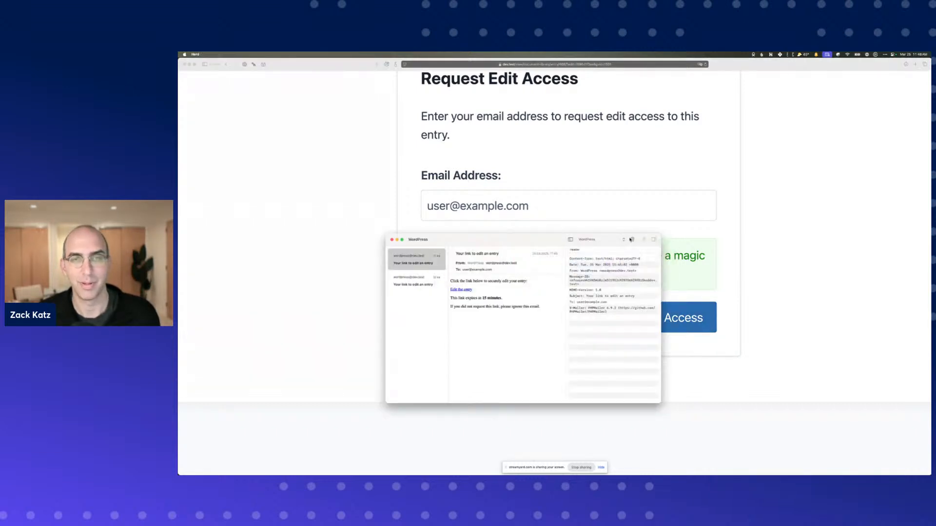
{"action": "left_click", "coordinate": [655, 239]}
{"action": "left_click", "coordinate": [632, 240]}
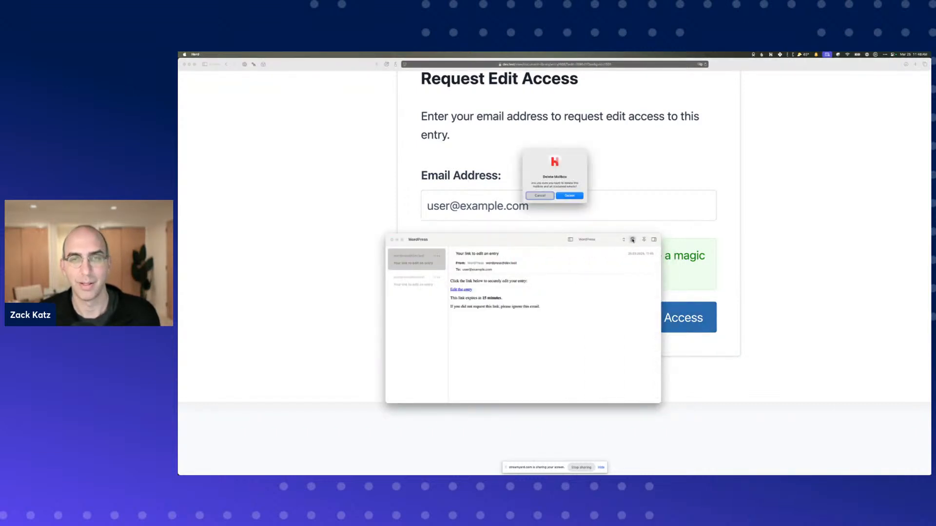
{"action": "left_click", "coordinate": [570, 195]}
- Back in the browser, change the Request Edit Access e-mail to the single address from Allowed Emails and request access
{"action": "key", "text": "super+Tab"}
{"action": "left_click", "coordinate": [641, 318]}
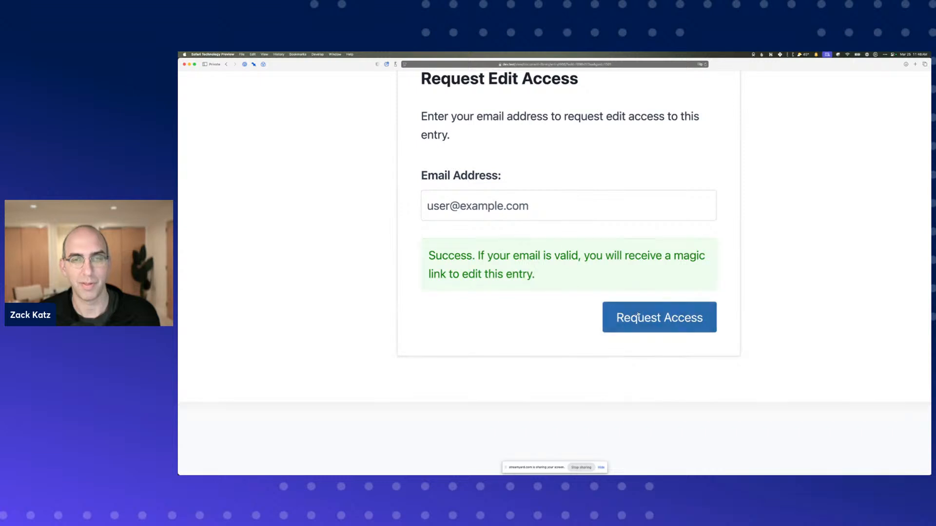
{"action": "key", "text": "super+Tab"}
{"action": "key", "text": "super+Tab"}
{"action": "double_click", "coordinate": [441, 206]}
{"action": "type", "text": "example"}
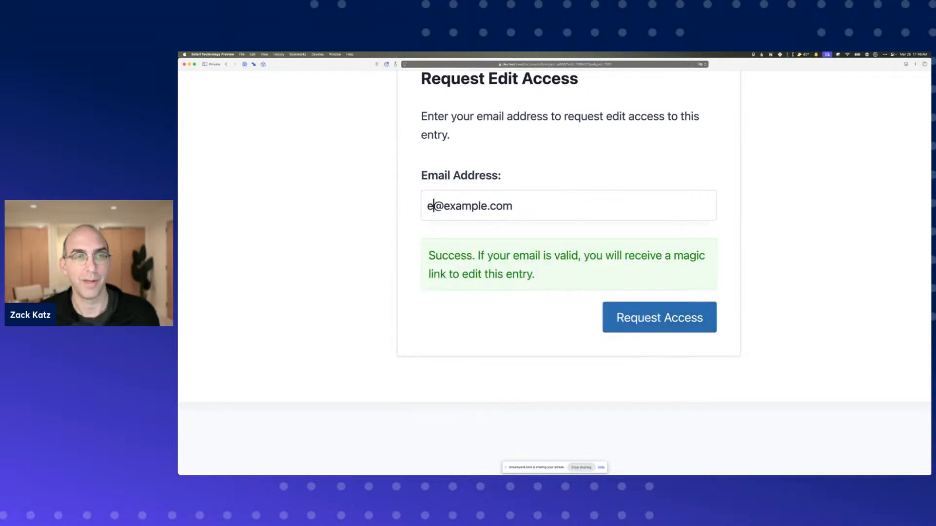
{"action": "left_click", "coordinate": [630, 318]}
- Open the entry's edit link from the e-mail in Herd, look through the Edit Entry form, and return to the access request page
{"action": "key", "text": "super+Tab"}
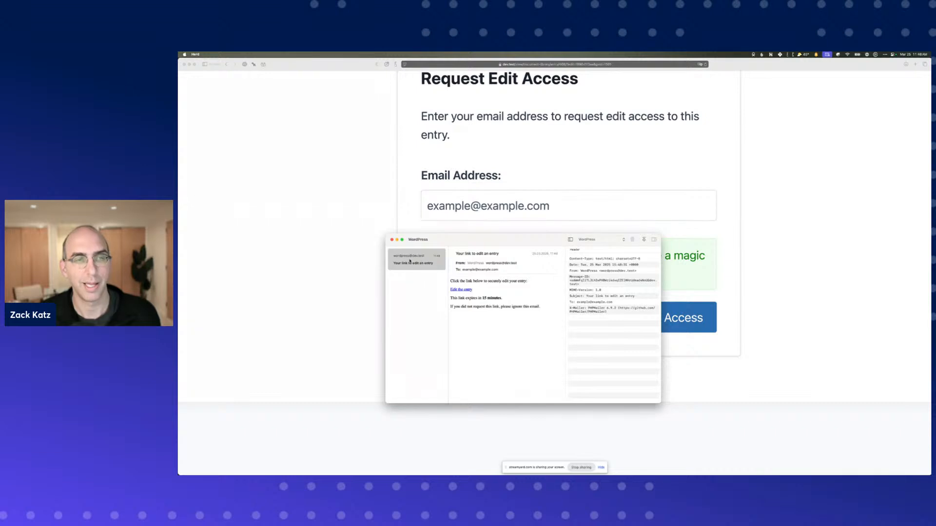
{"action": "left_click", "coordinate": [456, 291]}
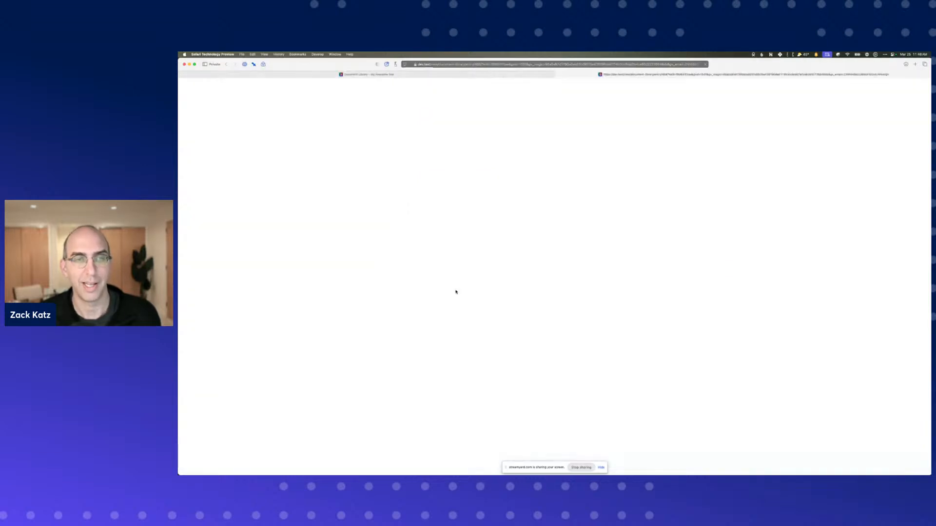
{"action": "scroll", "coordinate": [456, 291], "scroll_direction": "down", "scroll_amount": 3}
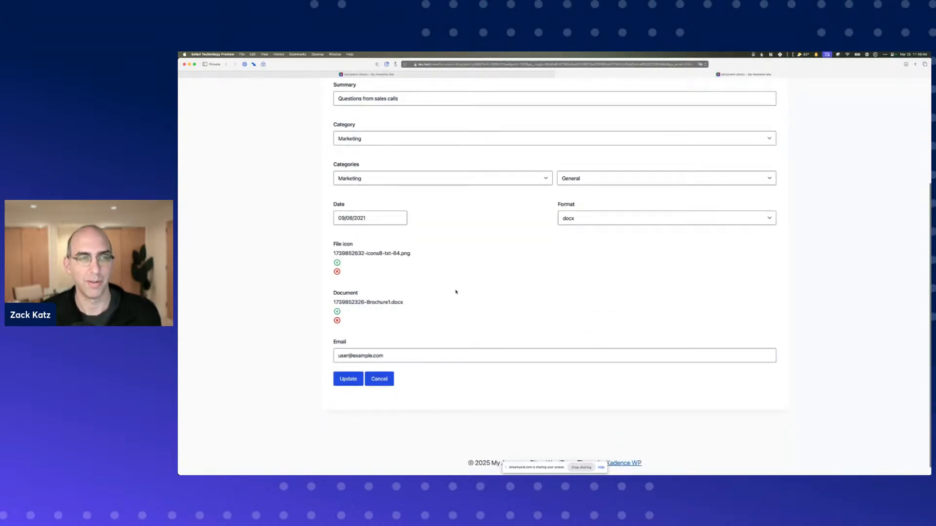
{"action": "scroll", "coordinate": [455, 291], "scroll_direction": "up", "scroll_amount": 3}
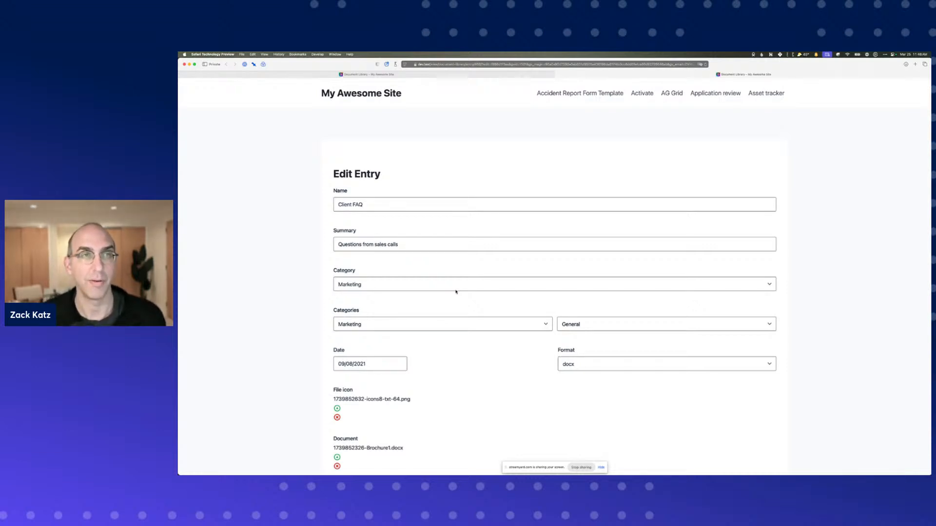
{"action": "left_click", "coordinate": [416, 76]}
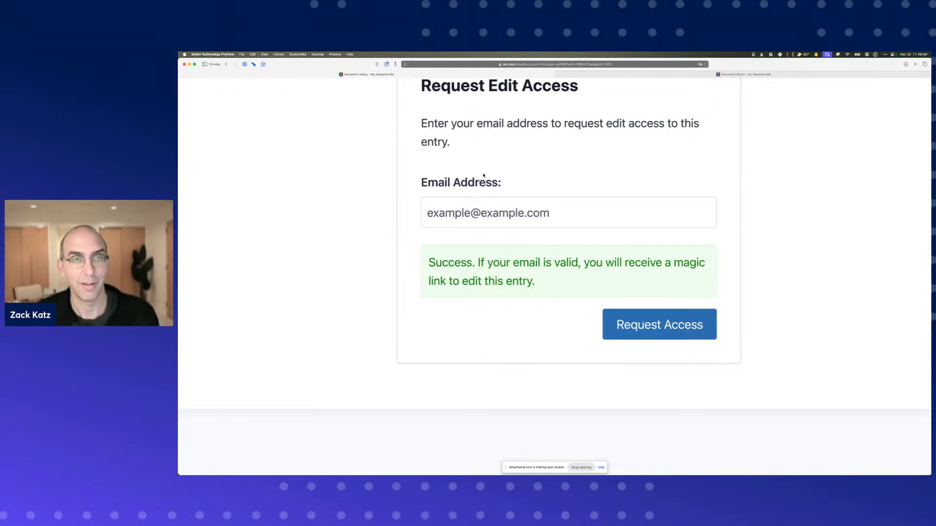
- Return to the Document Library View editor and open its Document Upload source form for editing
{"action": "key", "text": "super+grave"}
{"action": "key", "text": "super+minus"}
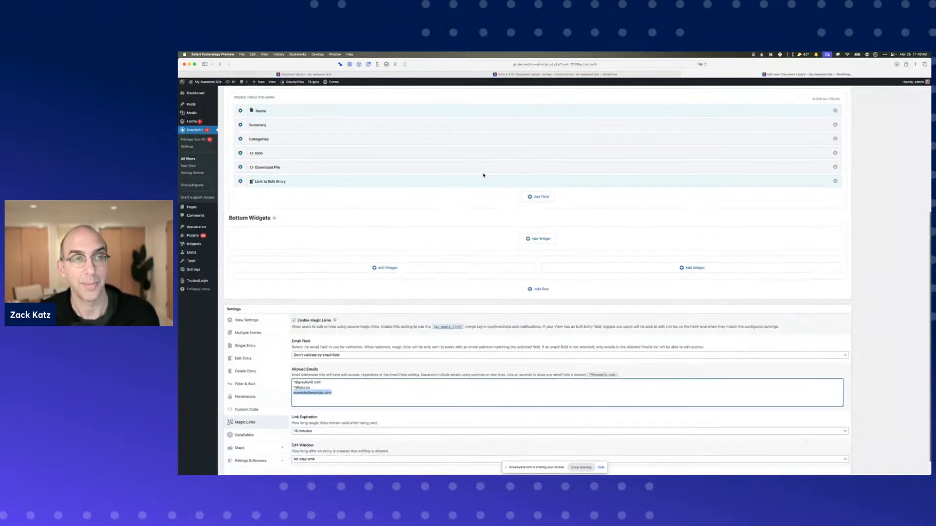
{"action": "scroll", "coordinate": [483, 175], "scroll_direction": "up", "scroll_amount": 5}
{"action": "scroll", "coordinate": [483, 176], "scroll_direction": "up", "scroll_amount": 3}
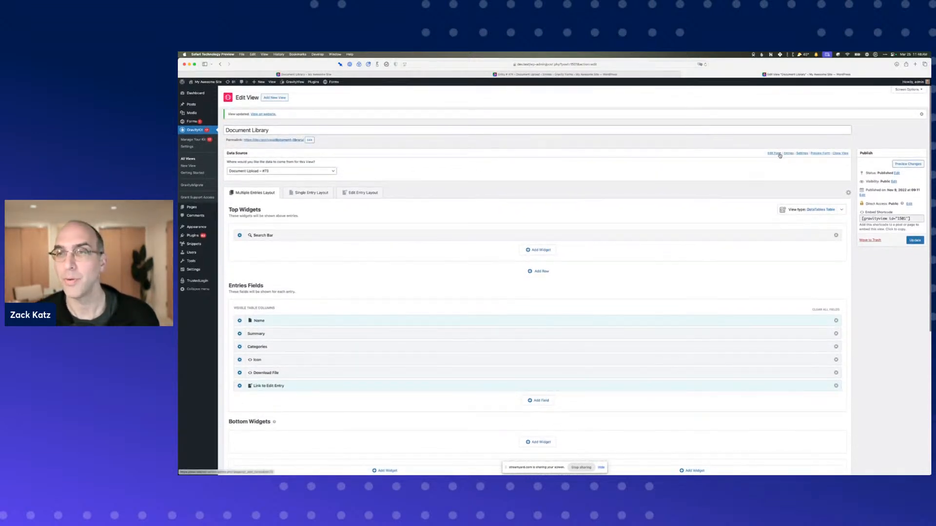
{"action": "left_click", "coordinate": [774, 153]}
- Add a new notification named "New Entry Confirmation" to the Document Upload form
{"action": "mouse_move", "coordinate": [294, 95]}
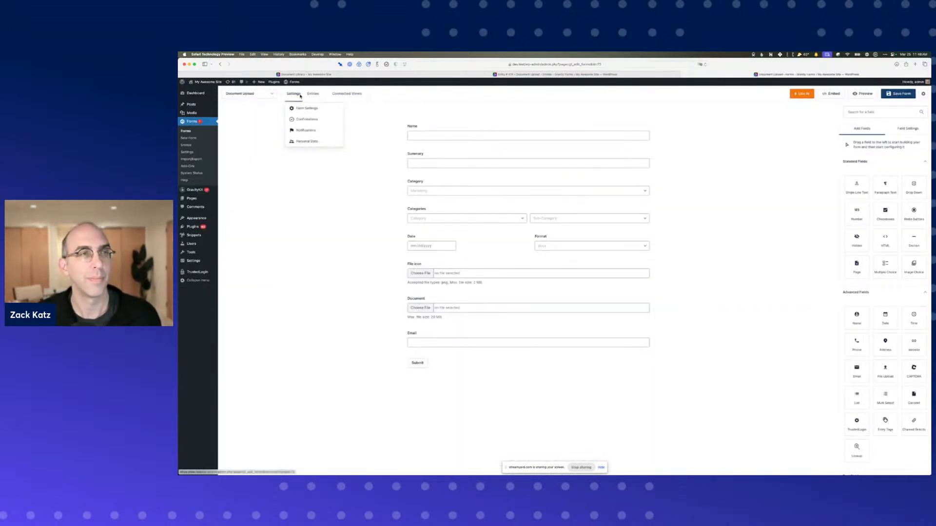
{"action": "left_click", "coordinate": [300, 118]}
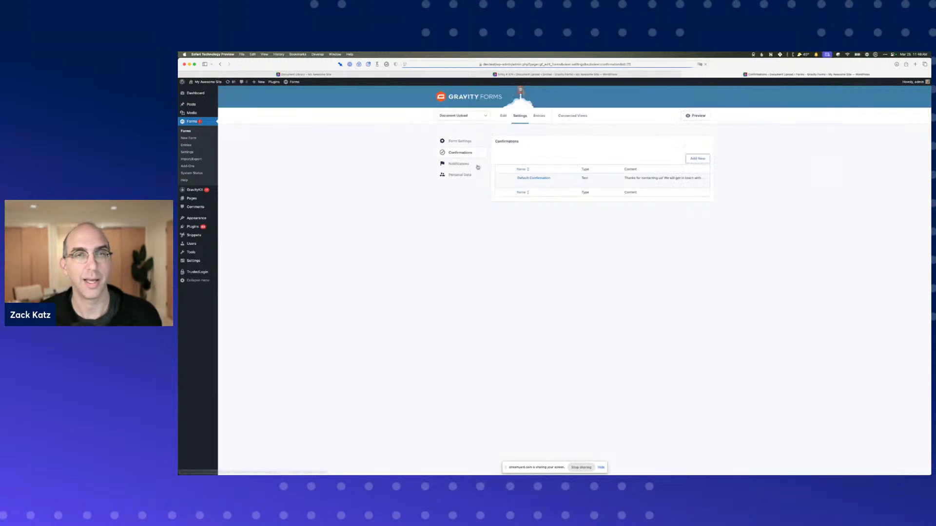
{"action": "left_click", "coordinate": [480, 164]}
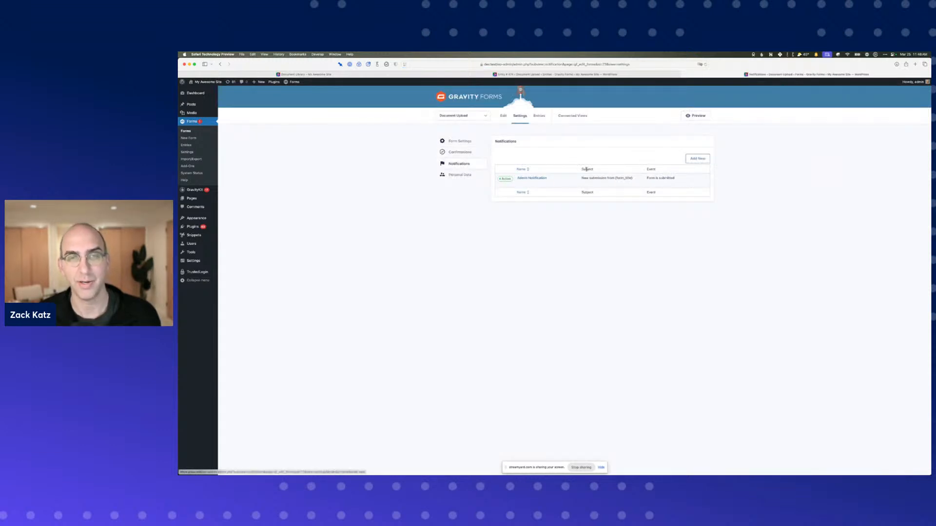
{"action": "left_click", "coordinate": [698, 160]}
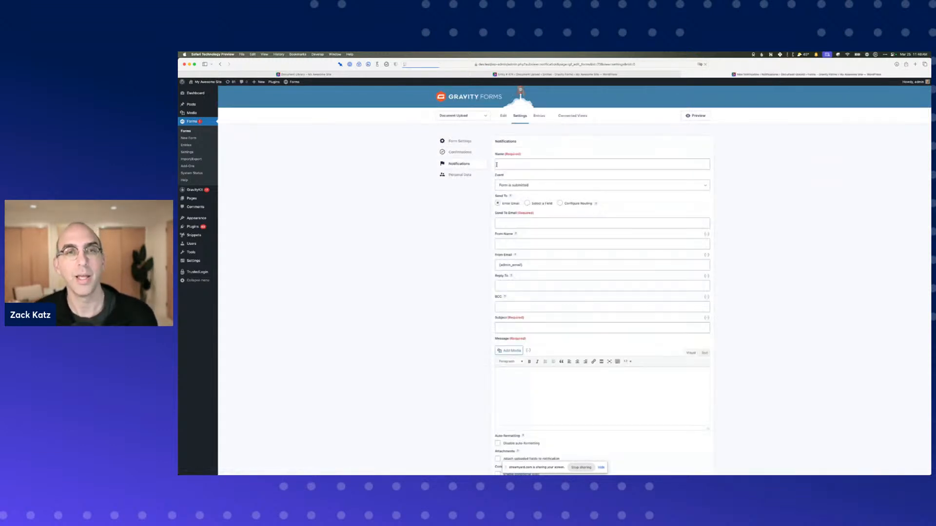
{"action": "left_click", "coordinate": [533, 165]}
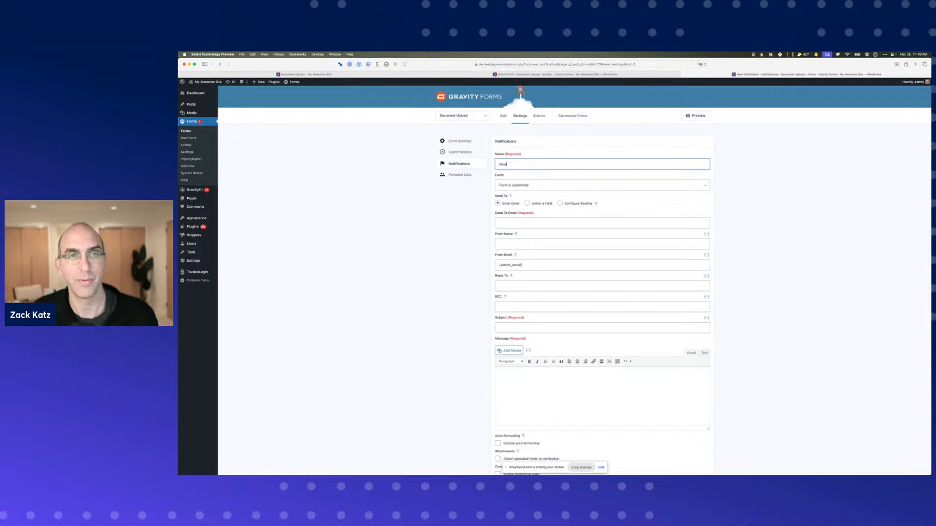
{"action": "type", "text": "New Entry Confirmatio"}
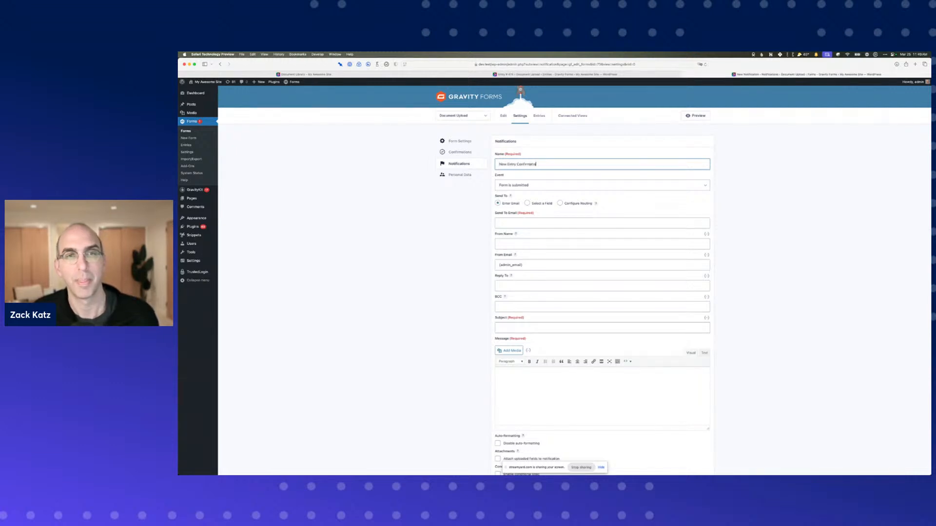
{"action": "type", "text": "n"}
{"action": "key", "text": "Tab"}
- Set the notification's Send To Email to the form's Email merge tag, {Email:9}, leaving From Name empty
{"action": "key", "text": "super+equal"}
{"action": "key", "text": "super+equal"}
{"action": "key", "text": "super+equal"}
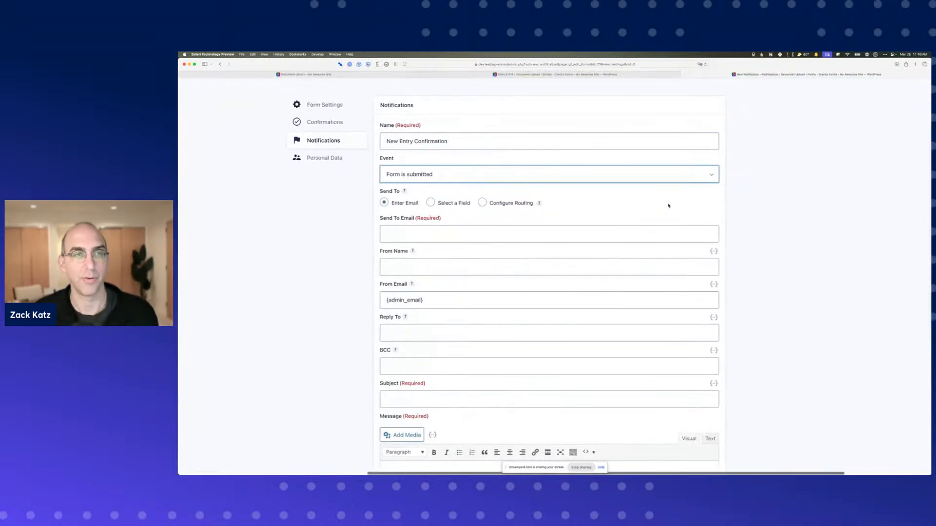
{"action": "scroll", "coordinate": [477, 200], "scroll_direction": "down", "scroll_amount": 1}
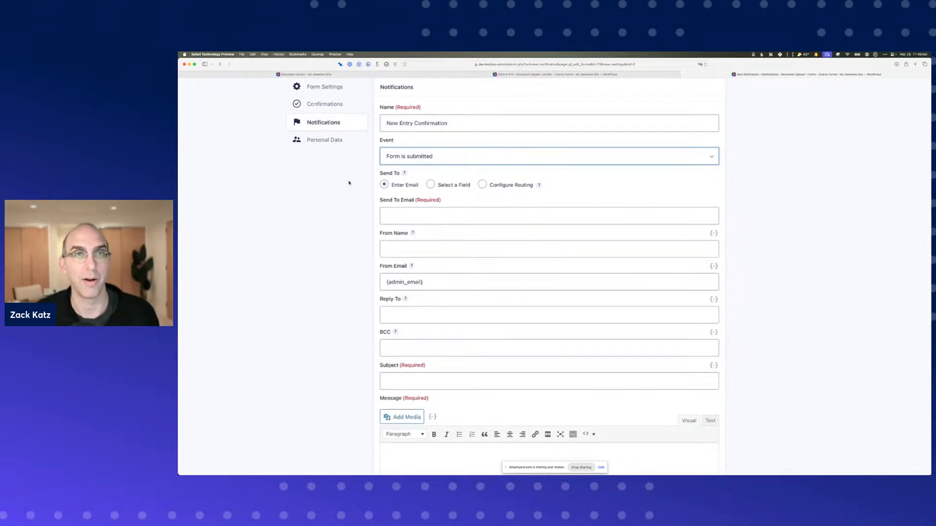
{"action": "key", "text": "ctrl+shift+Tab"}
{"action": "key", "text": "ctrl+shift+Tab"}
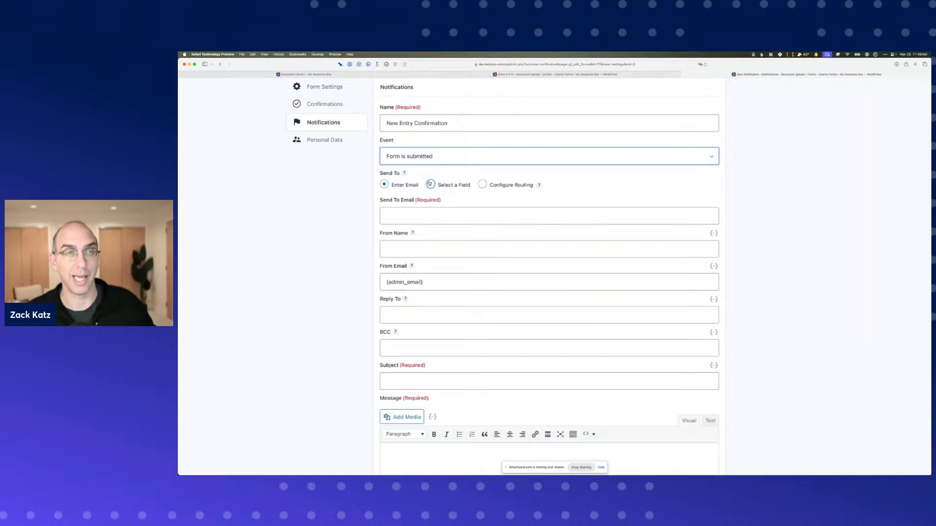
{"action": "left_click", "coordinate": [409, 209]}
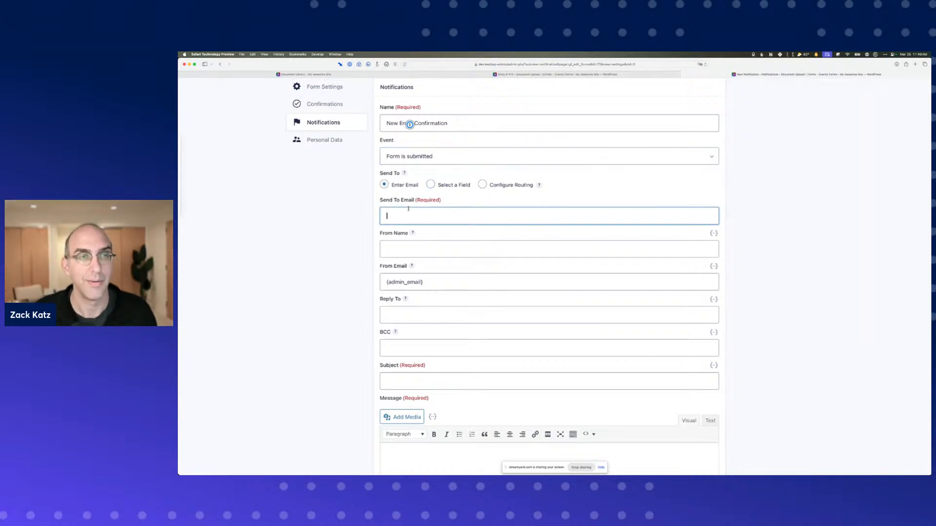
{"action": "left_click", "coordinate": [714, 233]}
{"action": "scroll", "coordinate": [629, 312], "scroll_direction": "down", "scroll_amount": 3}
{"action": "scroll", "coordinate": [629, 314], "scroll_direction": "up", "scroll_amount": 2}
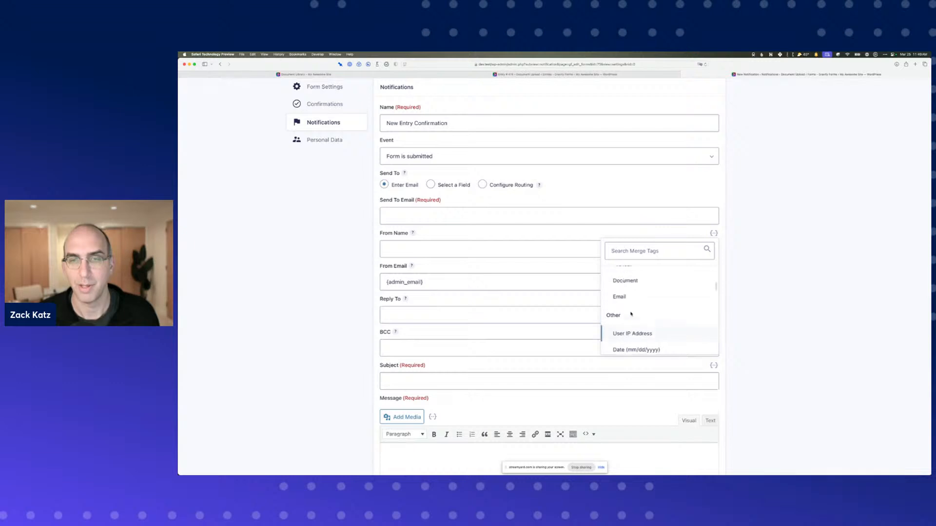
{"action": "left_click", "coordinate": [621, 311]}
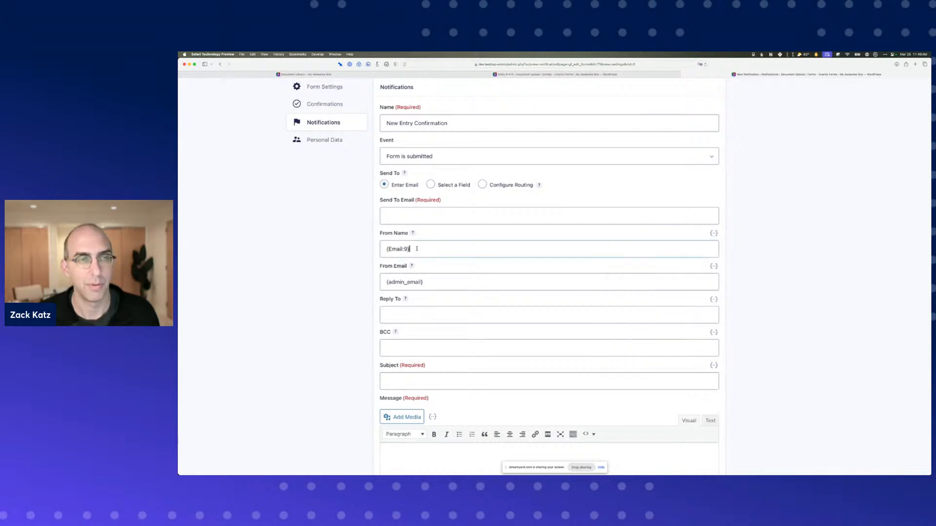
{"action": "key", "text": "super+a"}
{"action": "key", "text": "super+x"}
{"action": "left_click", "coordinate": [418, 216]}
{"action": "key", "text": "super+v"}
- Set the notification's From Name to "GravityKit Demo"
{"action": "left_click", "coordinate": [448, 248]}
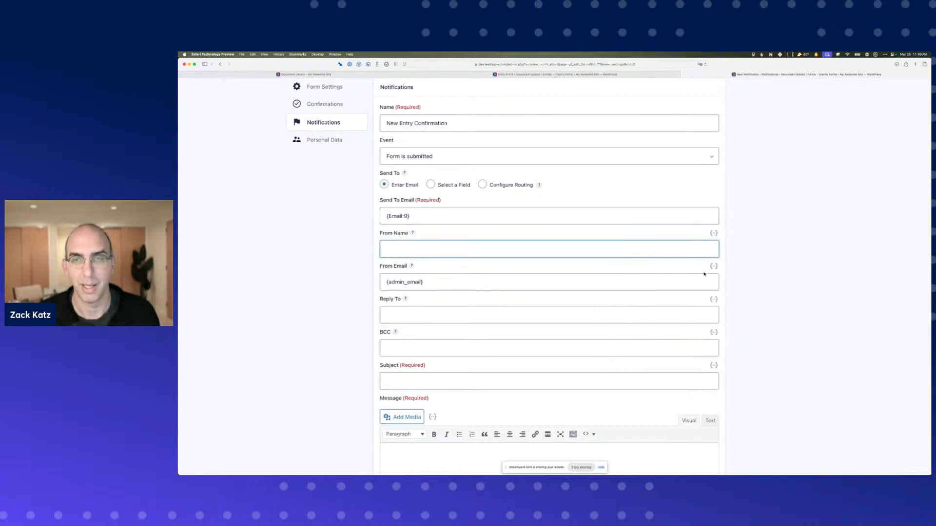
{"action": "key", "text": "super+minus"}
{"action": "key", "text": "super+minus"}
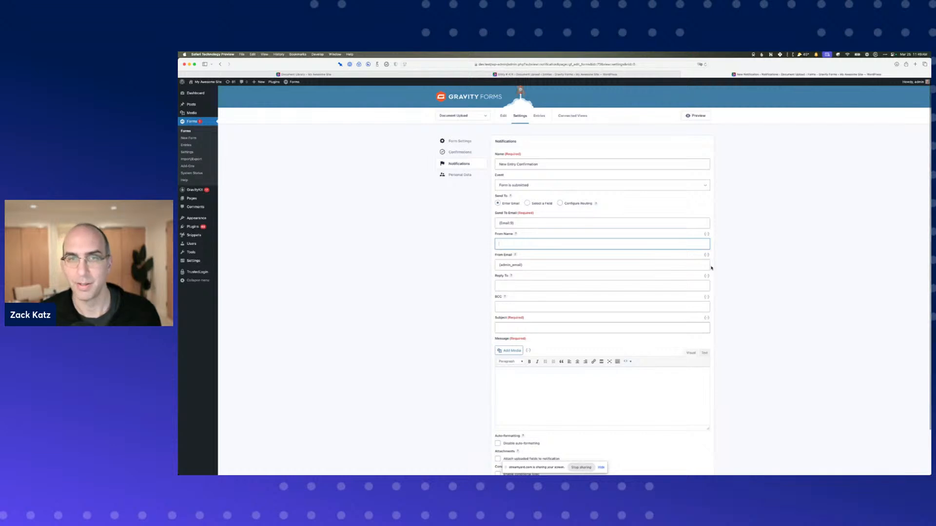
{"action": "left_click", "coordinate": [707, 254]}
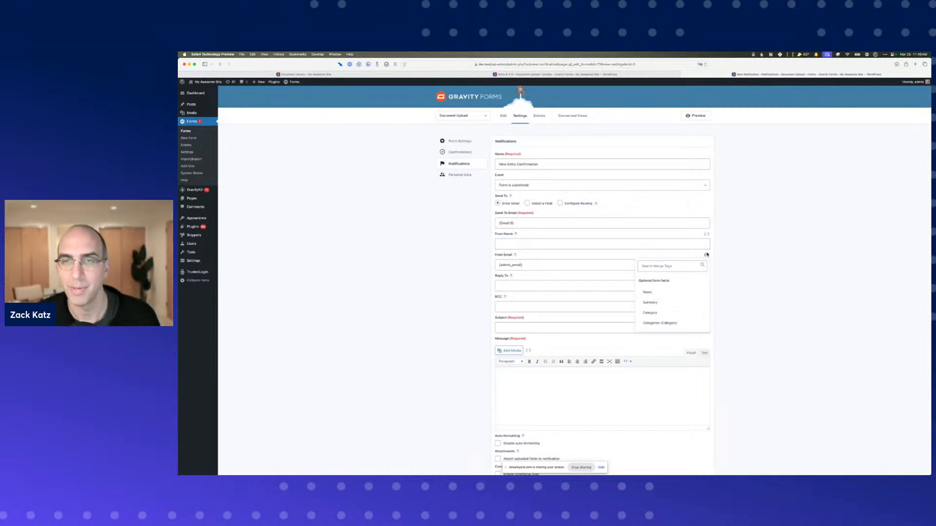
{"action": "left_click", "coordinate": [659, 292]}
{"action": "left_click", "coordinate": [541, 243]}
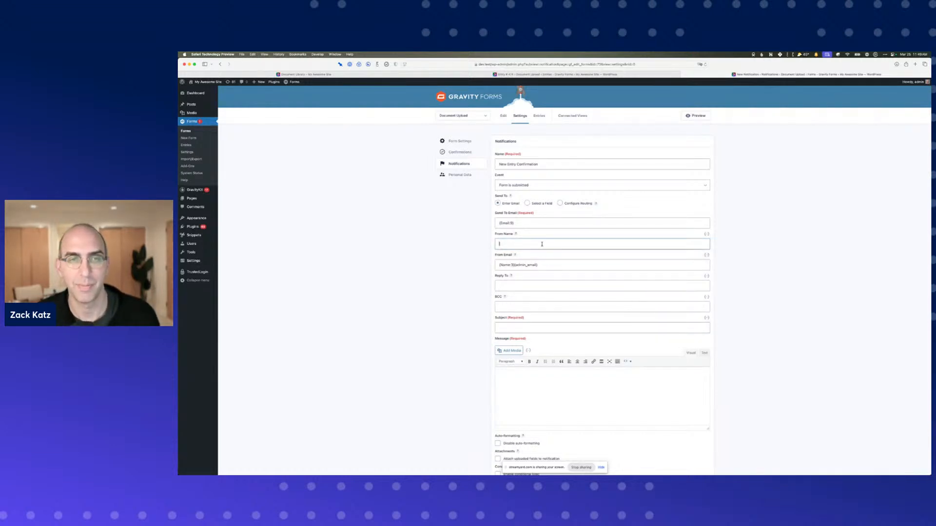
{"action": "type", "text": "GravityKit Demo"}
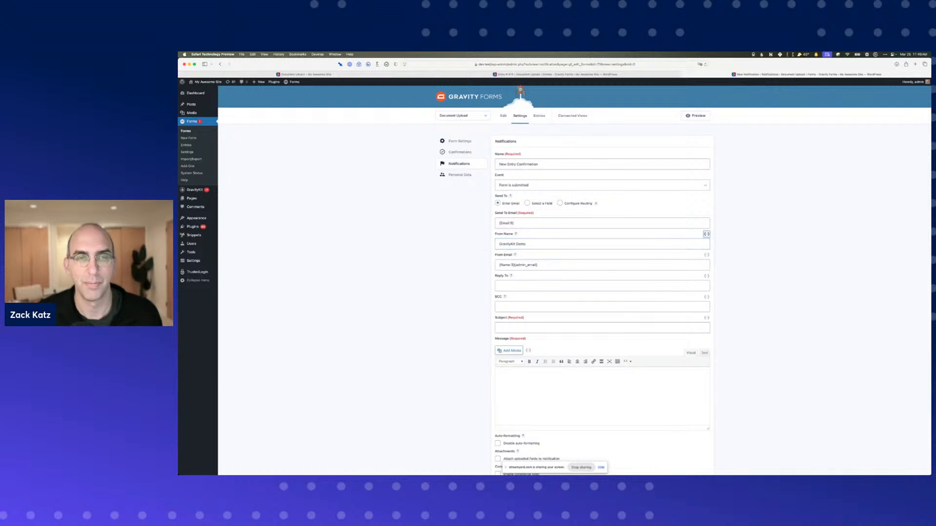
- Replace the notification's From Email with the sample sender e-mail address
{"action": "key", "text": "Tab"}
{"action": "type", "text": "exam"}
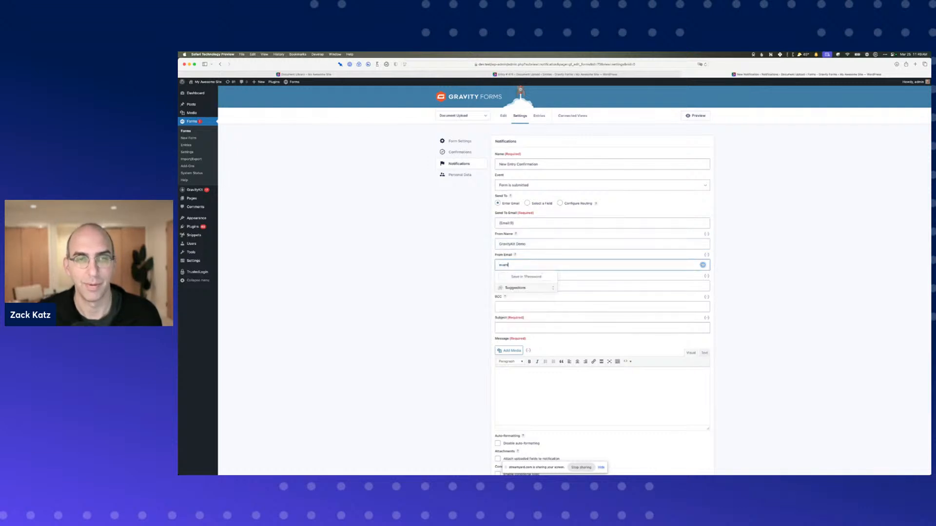
{"action": "type", "text": "ple@example.co"}
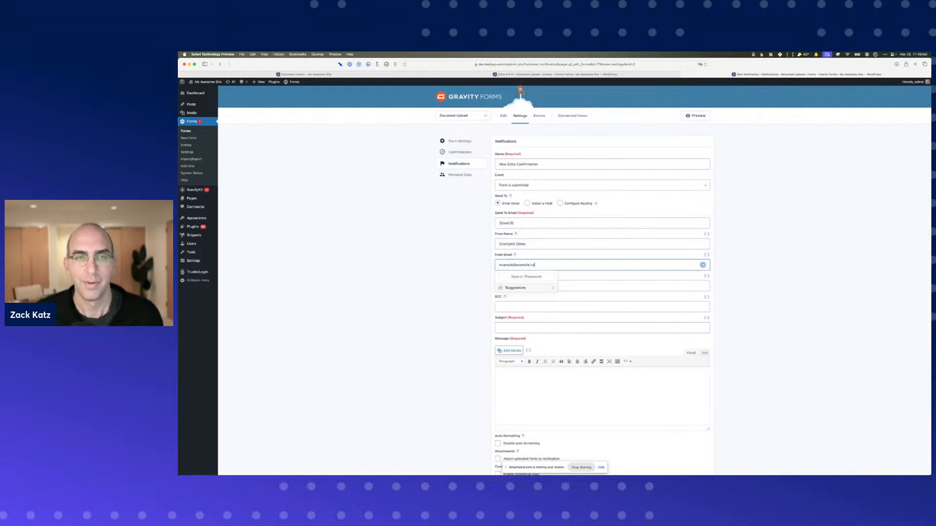
{"action": "type", "text": "m"}
- Set the notification's subject to "Your entry was submitted"
{"action": "key", "text": "Tab"}
{"action": "key", "text": "Tab"}
{"action": "left_click", "coordinate": [523, 330]}
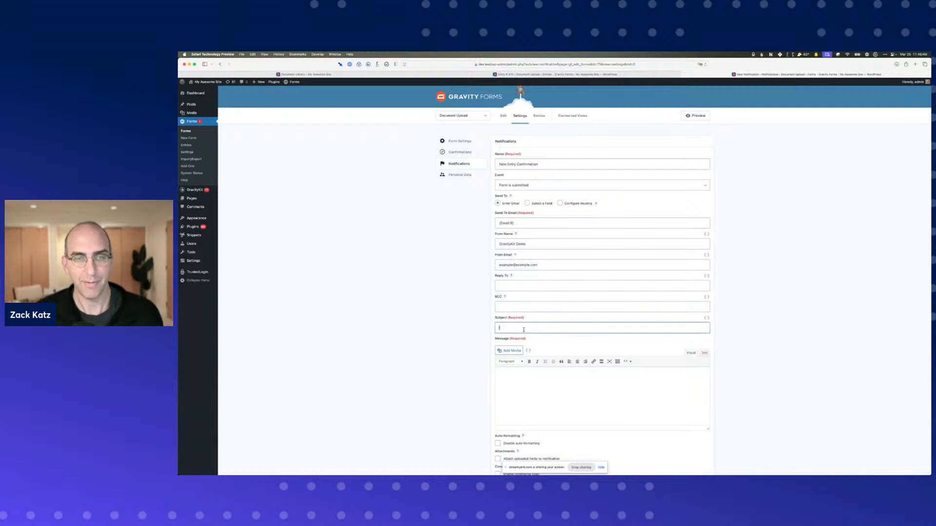
{"action": "type", "text": "Your entry was submitted"}
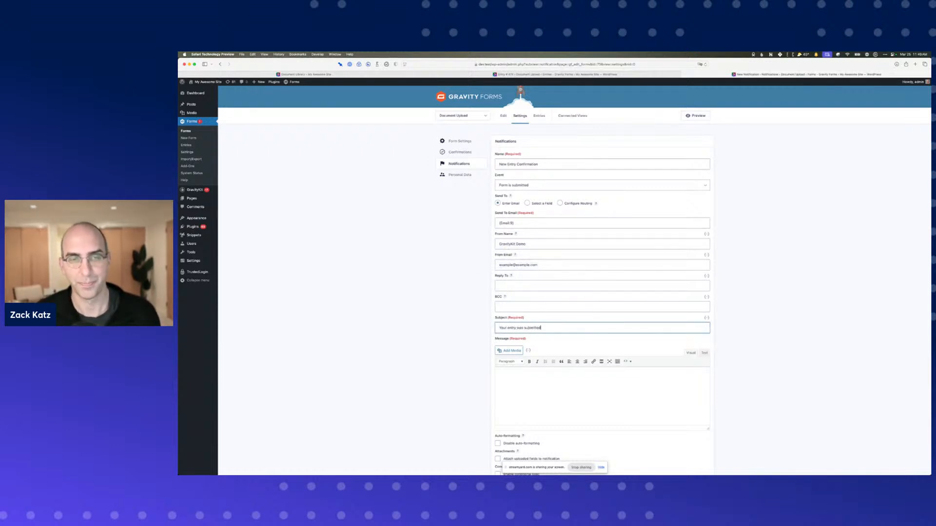
- Start a magic link merge tag in the notification's message body with "{gv_magic_link view_"
{"action": "left_click", "coordinate": [544, 385]}
{"action": "scroll", "coordinate": [543, 383], "scroll_direction": "down", "scroll_amount": 2}
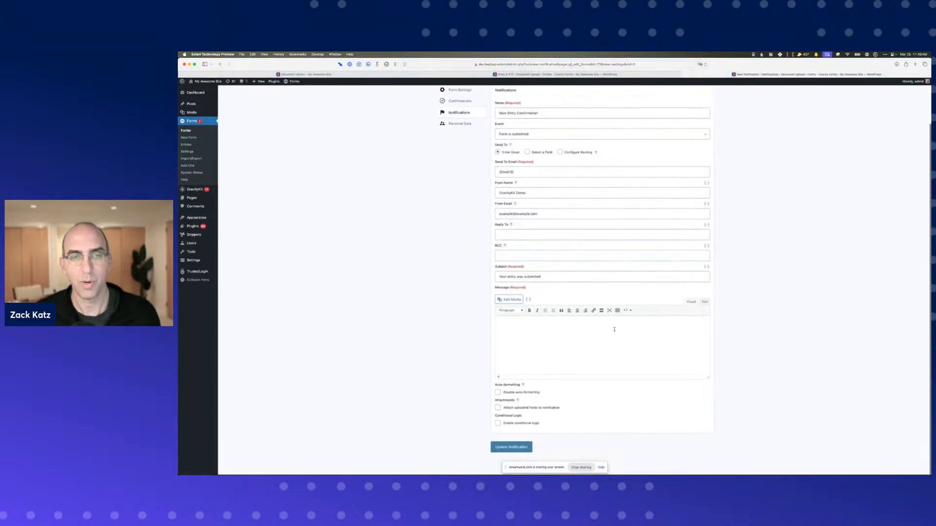
{"action": "key", "text": "super+equal"}
{"action": "scroll", "coordinate": [614, 326], "scroll_direction": "down", "scroll_amount": 4}
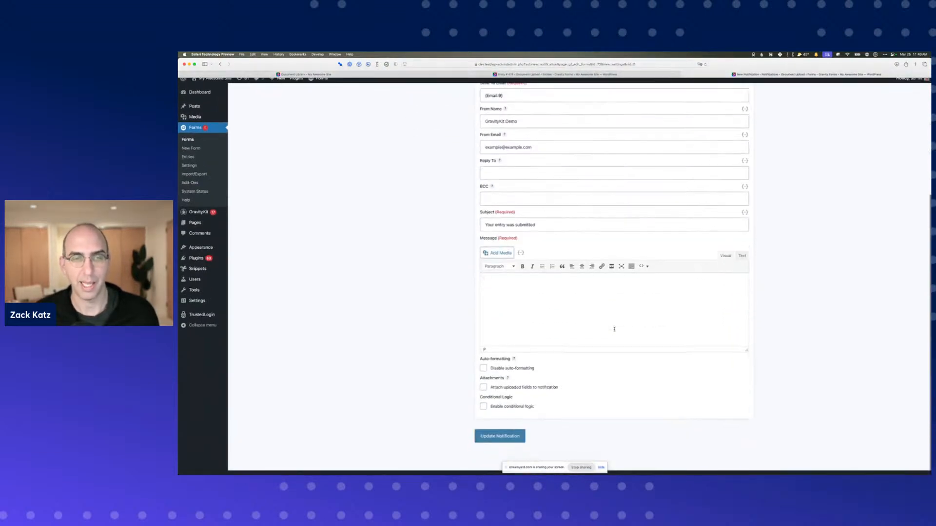
{"action": "type", "text": "{gv"}
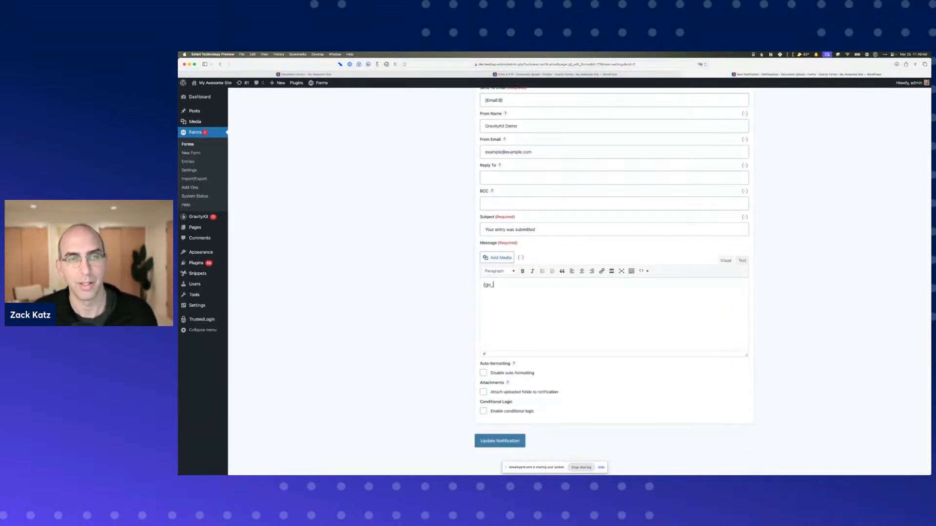
{"action": "type", "text": "_magic_link"}
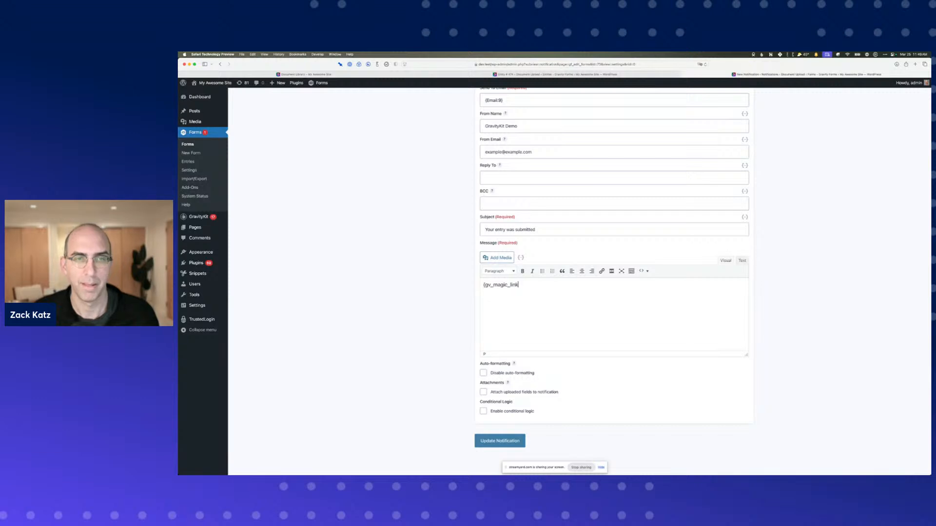
{"action": "type", "text": " view_+"}
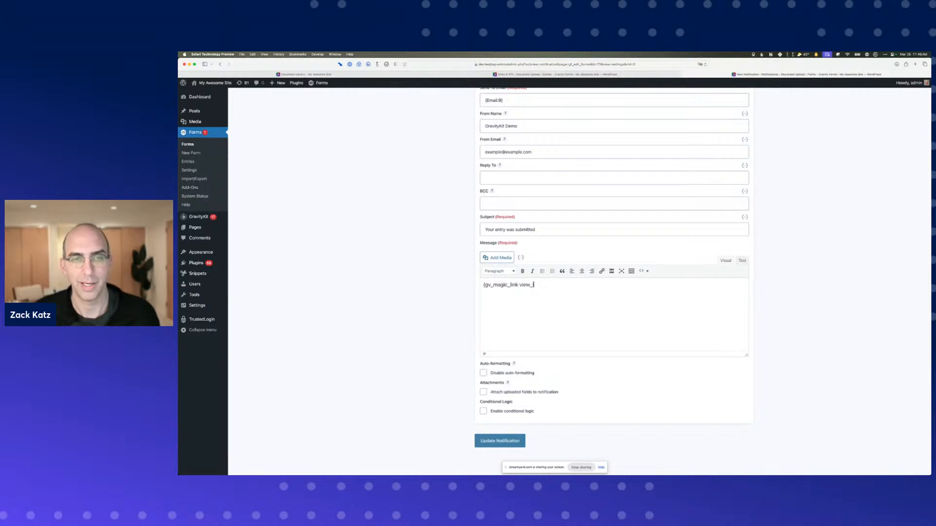
- Get the Document Library View's ID from its embed shortcode and complete the message's merge tag as {gv_magic_link view_id=1501}
{"action": "key", "text": "ctrl+shift+Tab"}
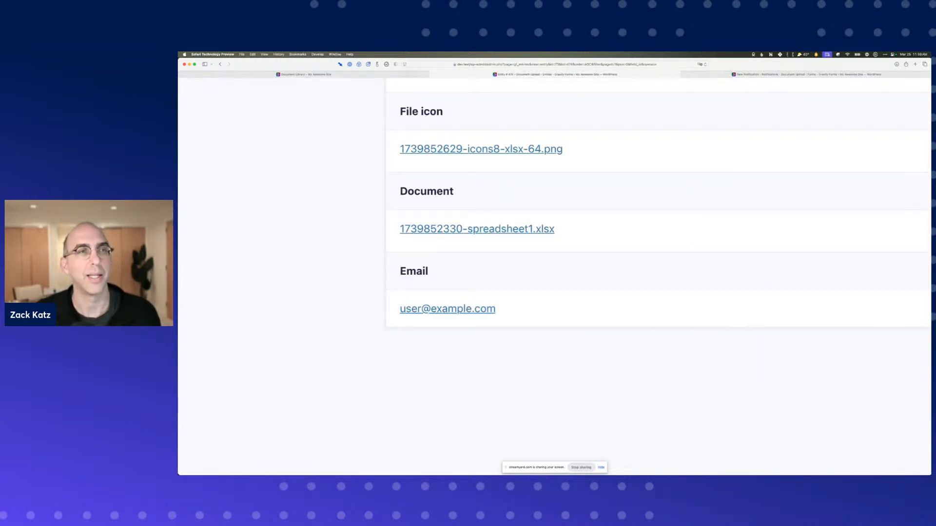
{"action": "key", "text": "ctrl+shift+Tab"}
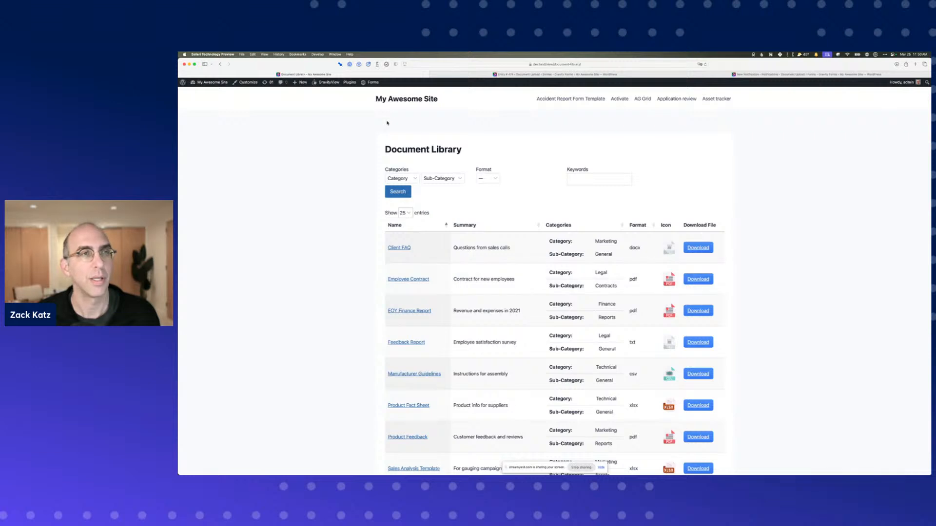
{"action": "left_click", "coordinate": [320, 93]}
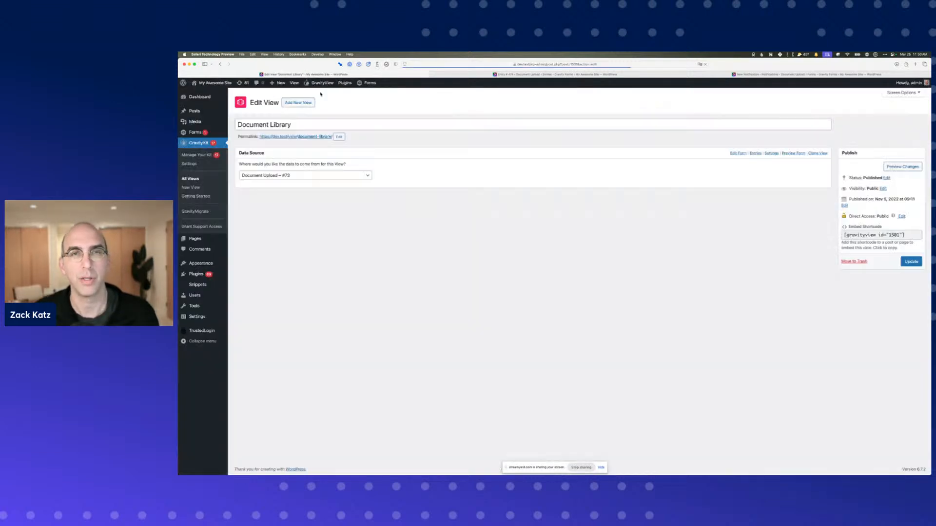
{"action": "left_click", "coordinate": [889, 237]}
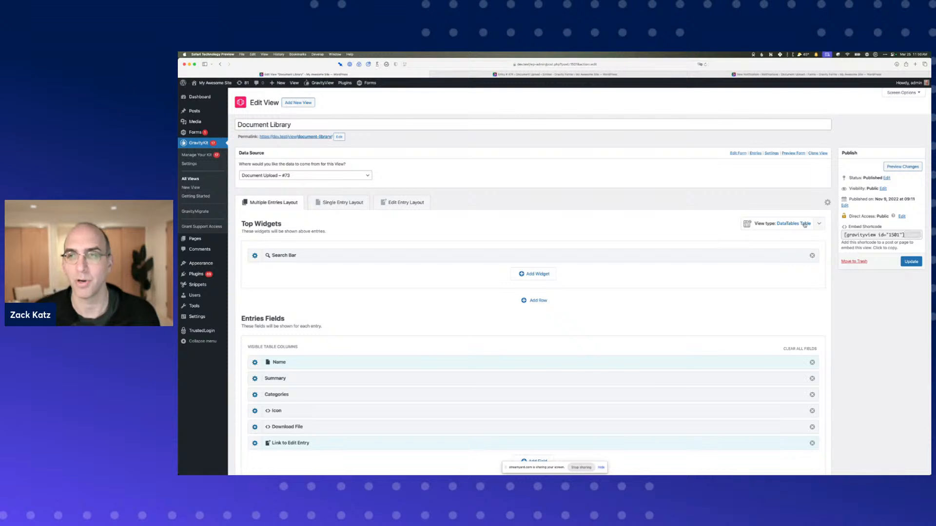
{"action": "key", "text": "ctrl+Tab"}
{"action": "key", "text": "ctrl+Tab"}
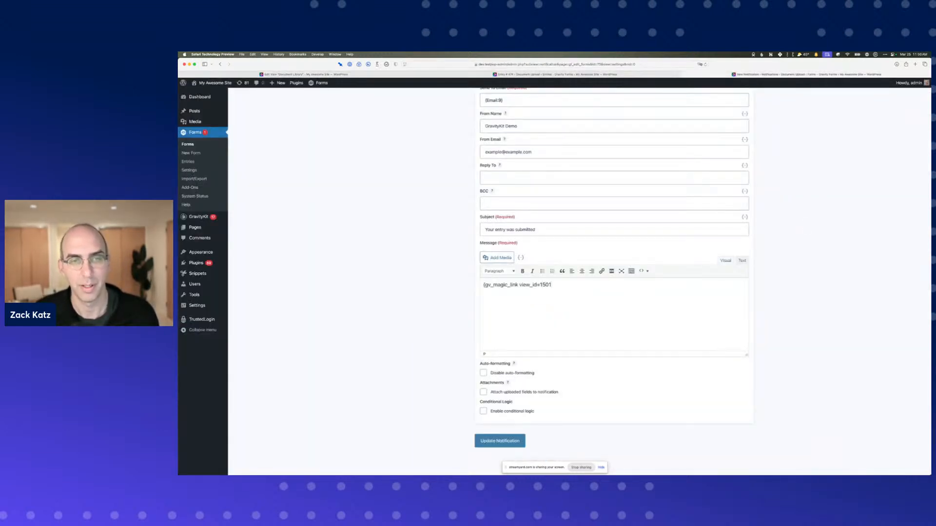
- Insert the text "You have submitted your entry! Click here to edit:" before the merge tag in the message
{"action": "type", "text": "You have submitte"}
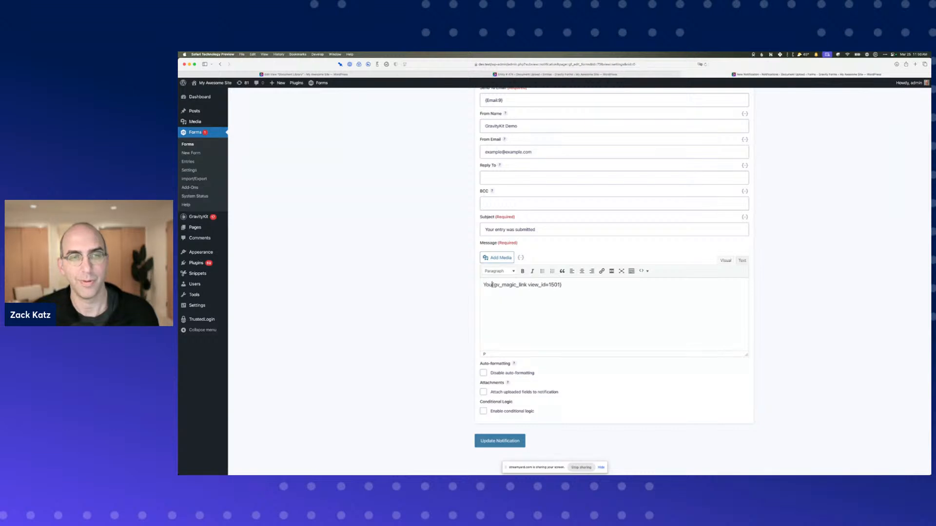
{"action": "type", "text": "d your"}
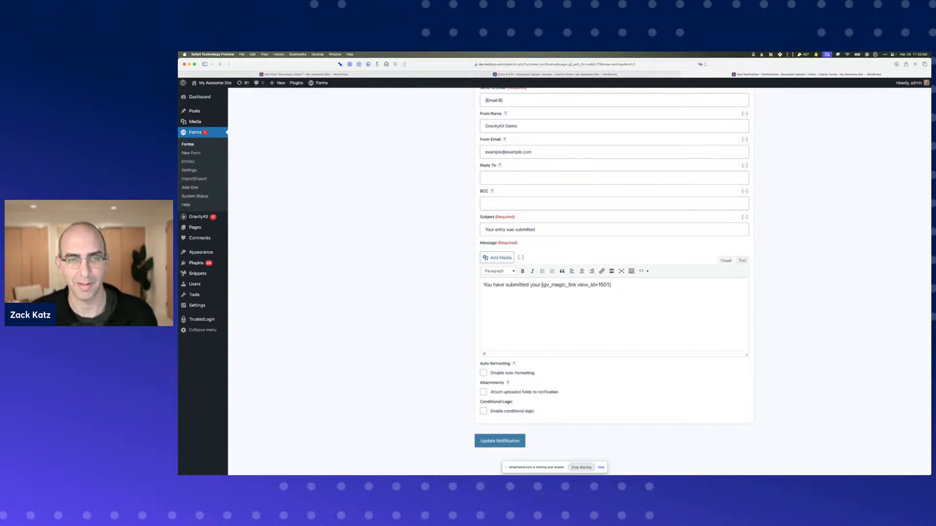
{"action": "type", "text": " entry! Click"}
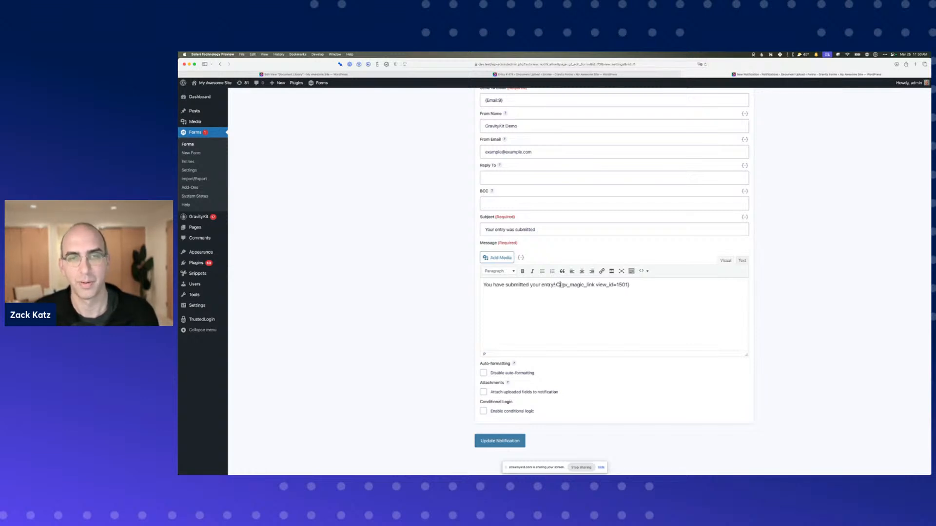
{"action": "type", "text": " here to edit:"}
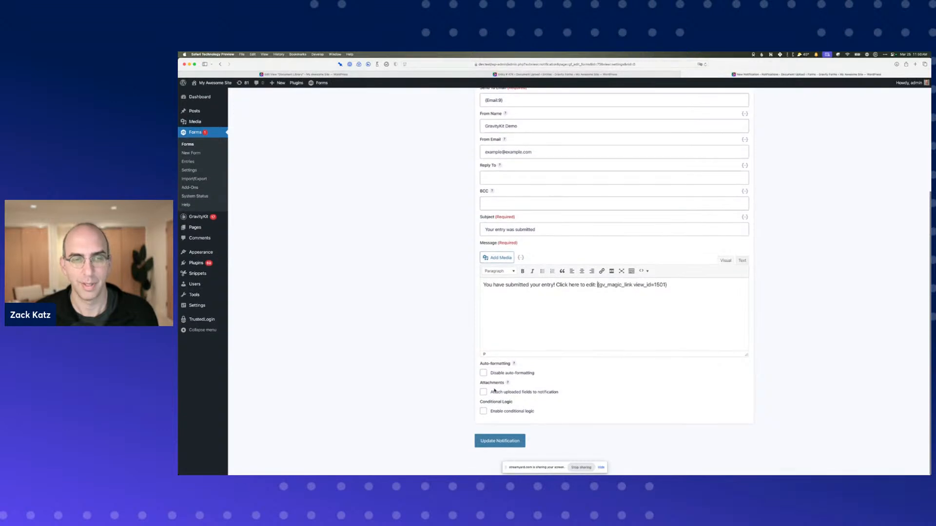
- Save the new notification and open a preview of the Document Upload form
{"action": "left_click", "coordinate": [493, 444]}
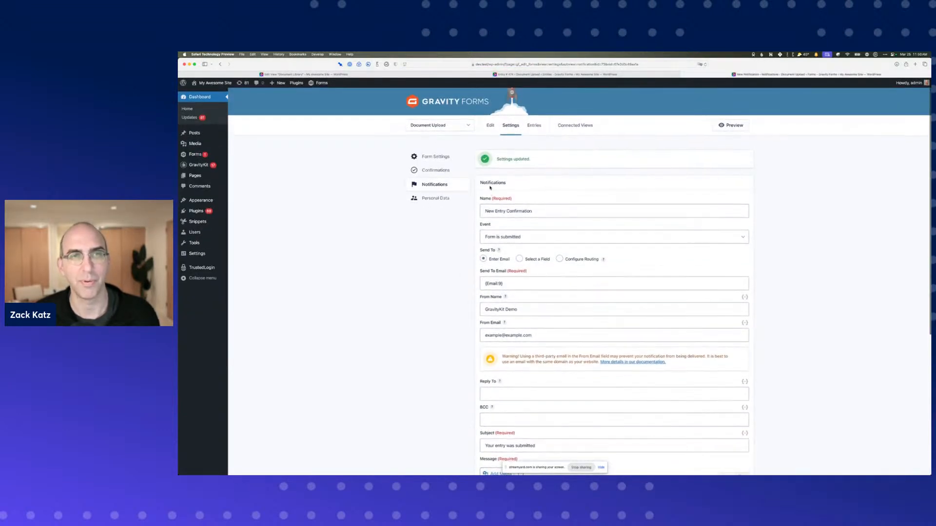
{"action": "left_click", "coordinate": [731, 125]}
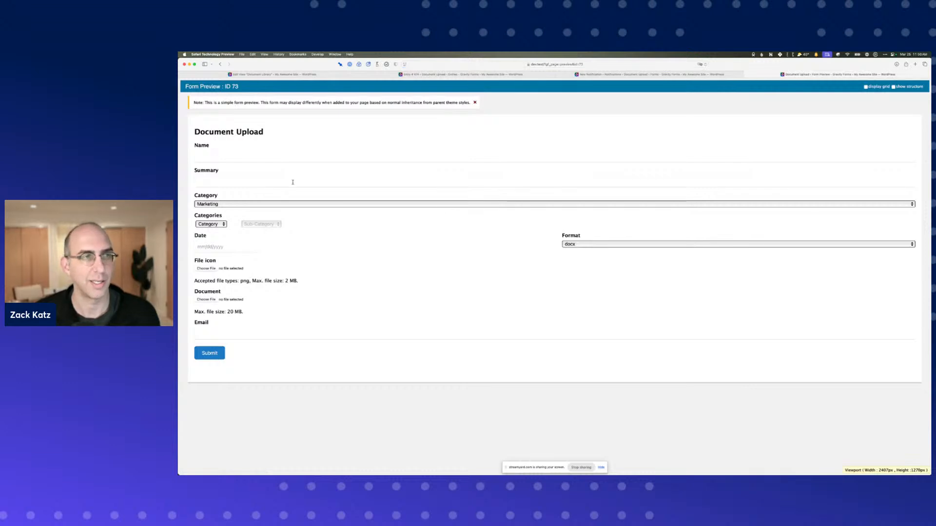
- Submit a test entry in the previewed form with the Name "Example" and a test e-mail address
{"action": "left_click", "coordinate": [239, 156]}
{"action": "type", "text": "Example"}
{"action": "key", "text": "Tab"}
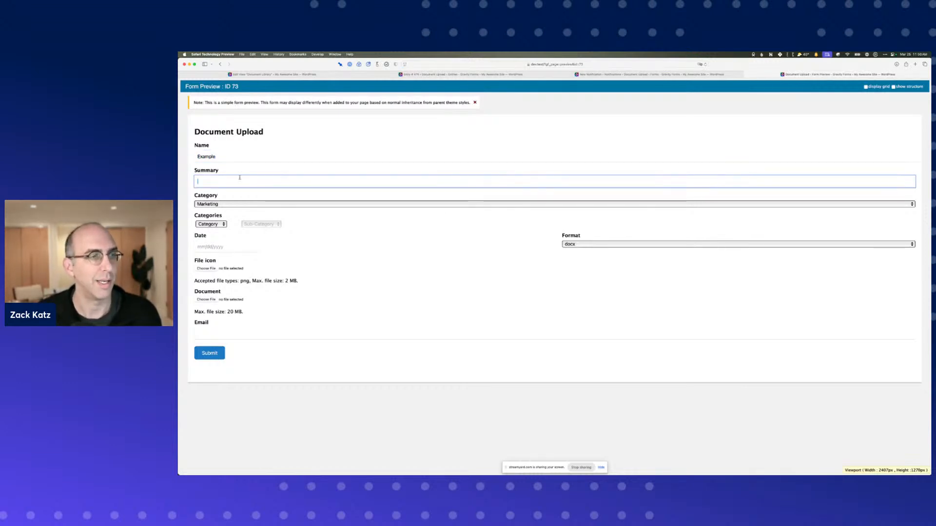
{"action": "left_click", "coordinate": [214, 337]}
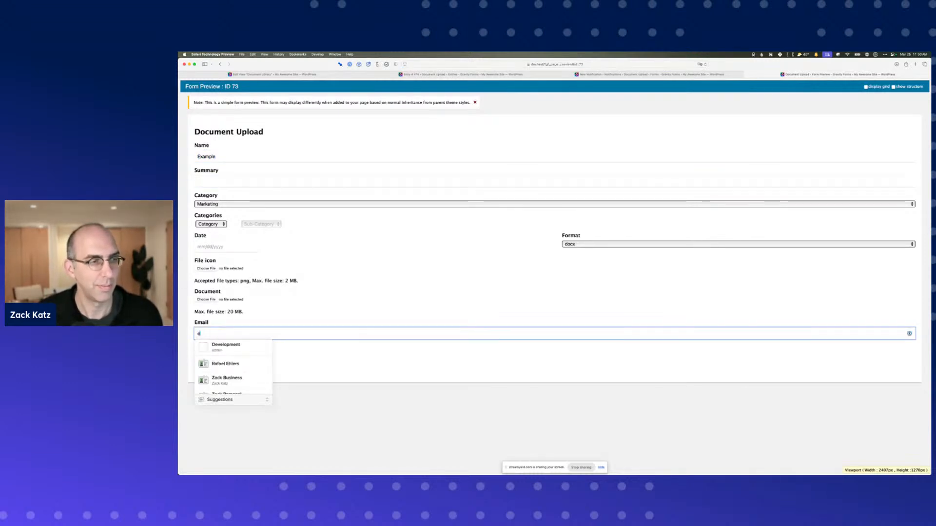
{"action": "type", "text": "exampl"}
{"action": "key", "text": "super+a"}
{"action": "type", "text": "tes"}
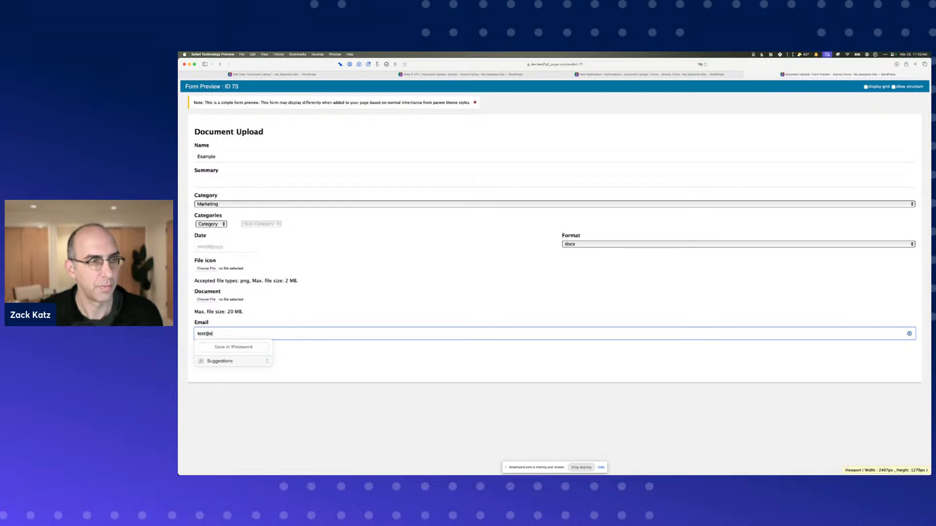
{"action": "type", "text": "t@me.com"}
{"action": "key", "text": "Tab"}
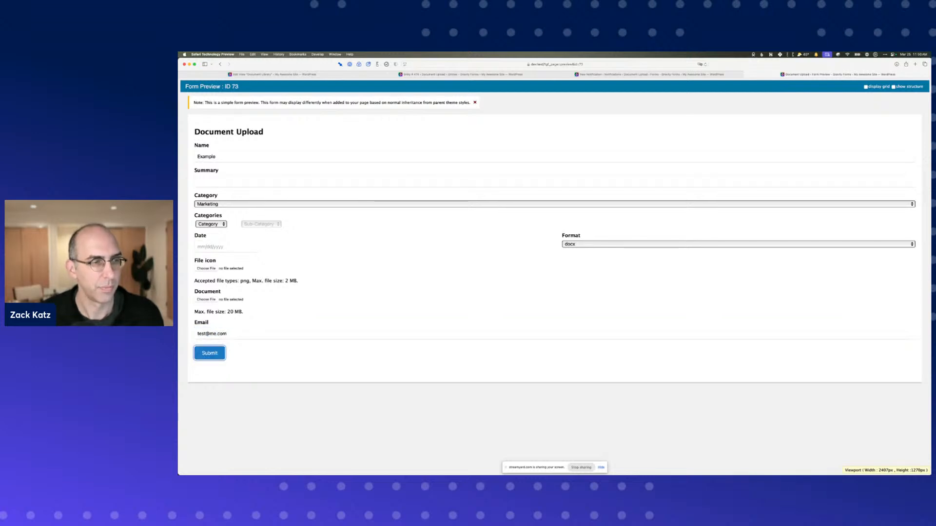
{"action": "key", "text": "Return"}
- Switch to the Herd mail viewer and check the "Your entry was submitted" e-mail for the magic link
{"action": "key", "text": "super+Tab"}
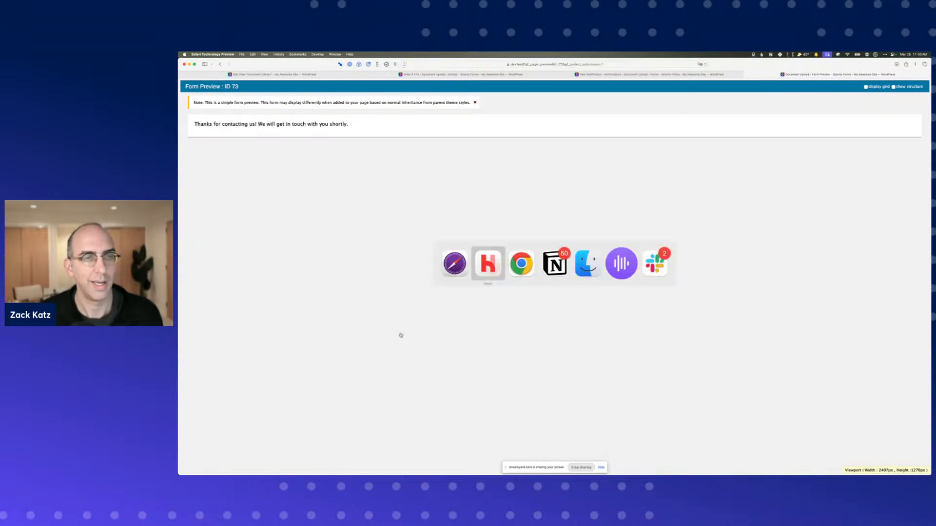
{"action": "left_click", "coordinate": [412, 259]}
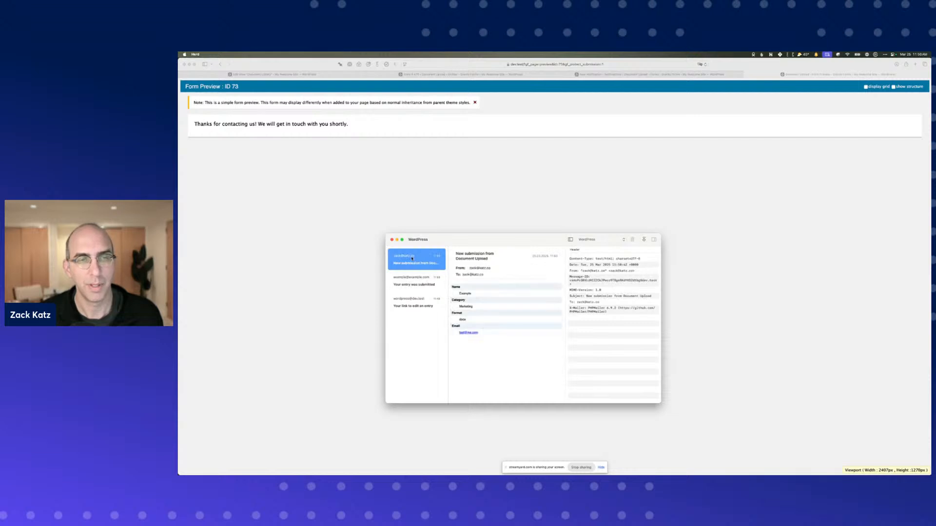
{"action": "left_click", "coordinate": [412, 284]}
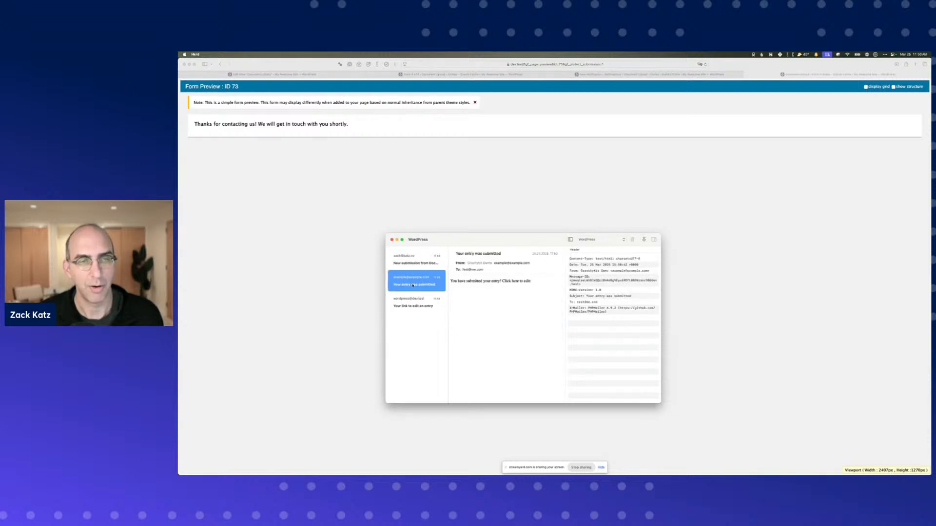
{"action": "left_click", "coordinate": [550, 287]}
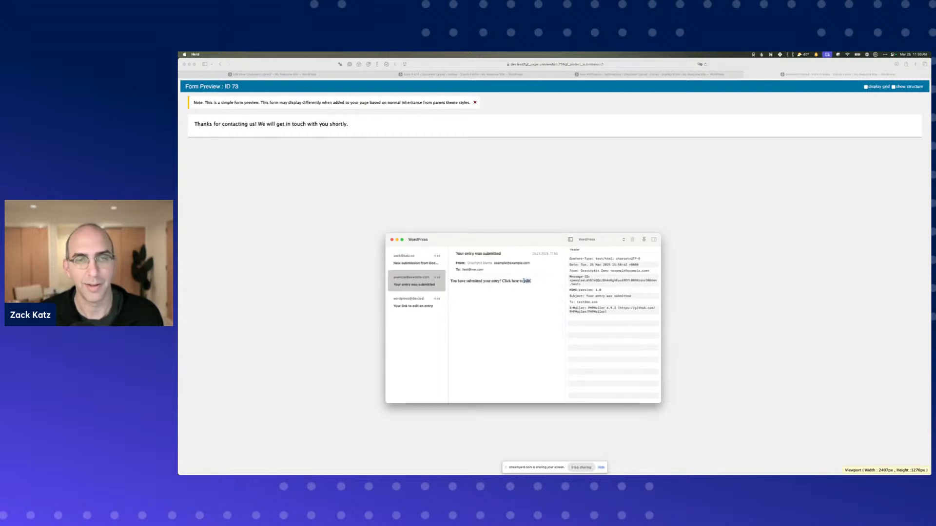
- Return to the browser and open the GravityKit help site at docs.gravitykit.com
{"action": "left_click", "coordinate": [521, 158]}
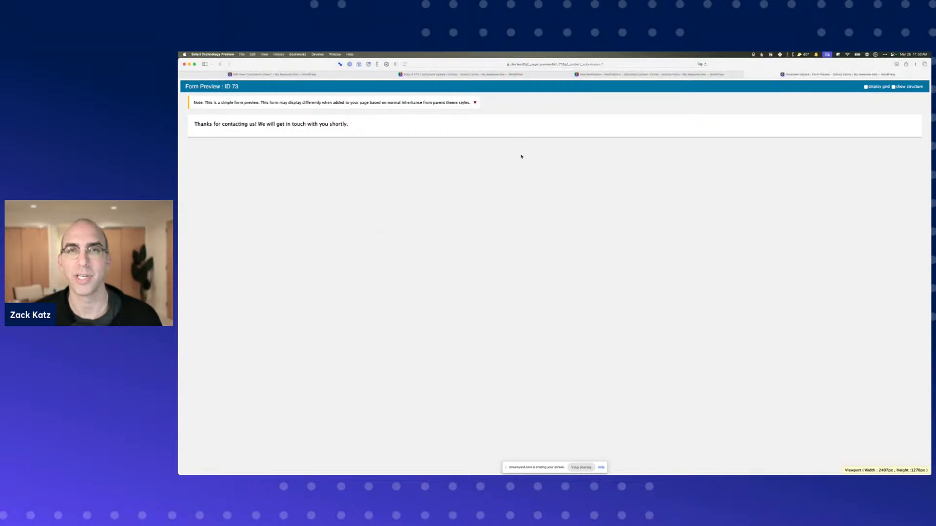
{"action": "key", "text": "ctrl+shift+Tab"}
{"action": "key", "text": "ctrl+shift+Tab"}
{"action": "key", "text": "super+l"}
{"action": "type", "text": "docs.gravity"}
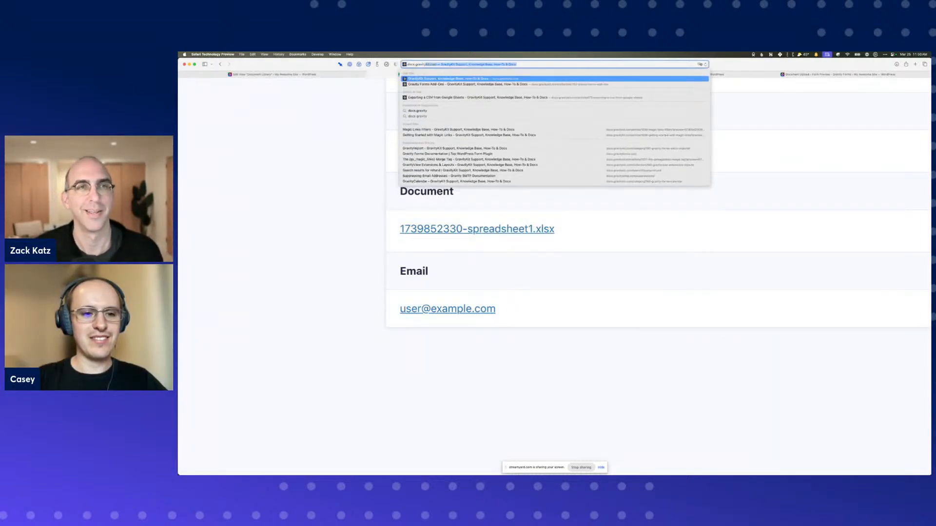
{"action": "key", "text": "Return"}
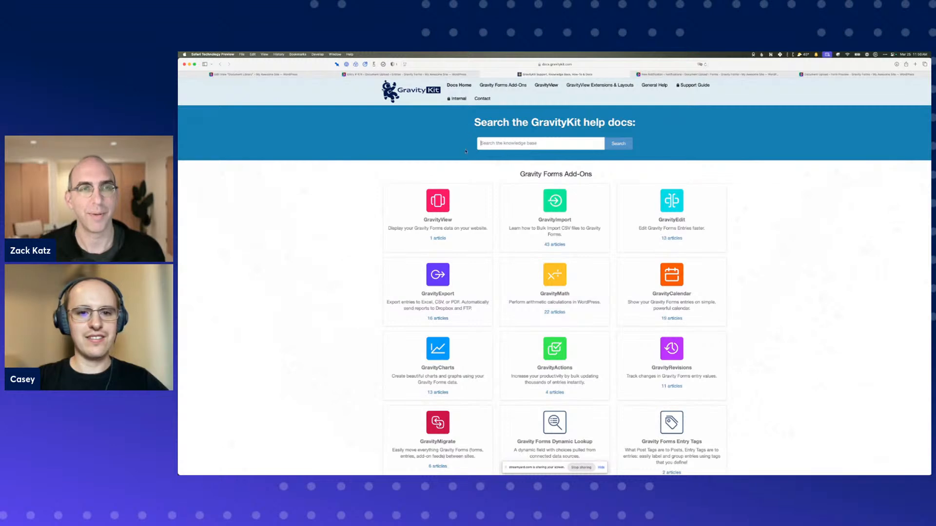
- Compare the "Your entry was submitted" e-mail with the "Your link to edit an entry" e-mail in Herd, checking for an edit link
{"action": "key", "text": "ctrl+shift+Tab"}
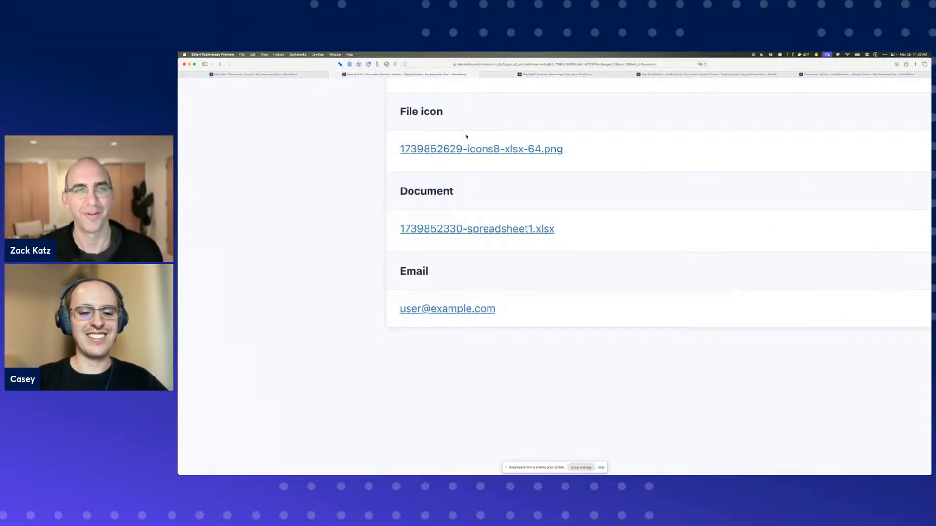
{"action": "scroll", "coordinate": [466, 137], "scroll_direction": "down", "scroll_amount": 5}
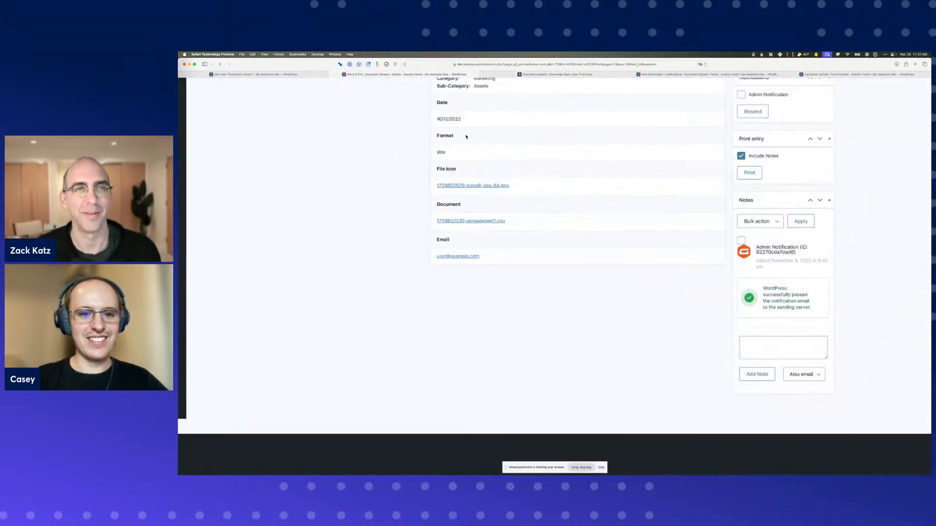
{"action": "key", "text": "super+Tab"}
{"action": "left_click", "coordinate": [412, 267]}
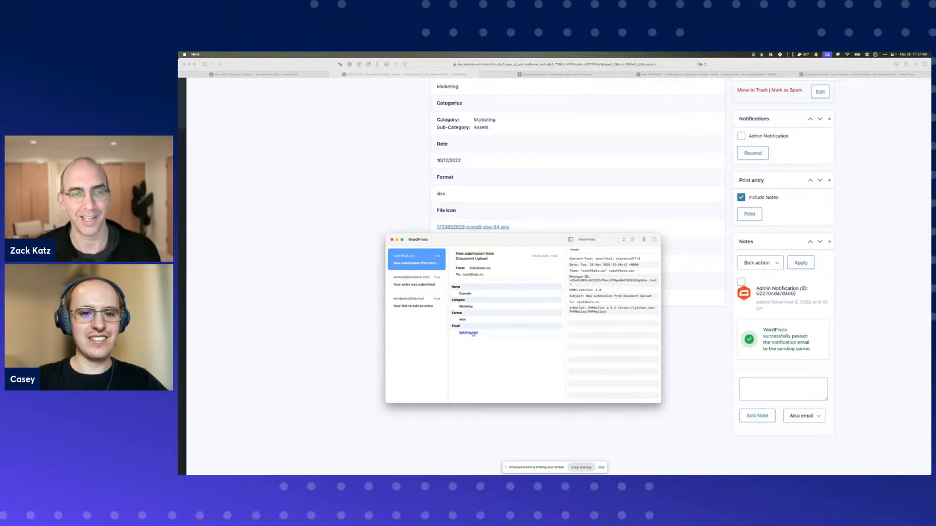
{"action": "left_click", "coordinate": [433, 299]}
{"action": "left_click", "coordinate": [479, 293]}
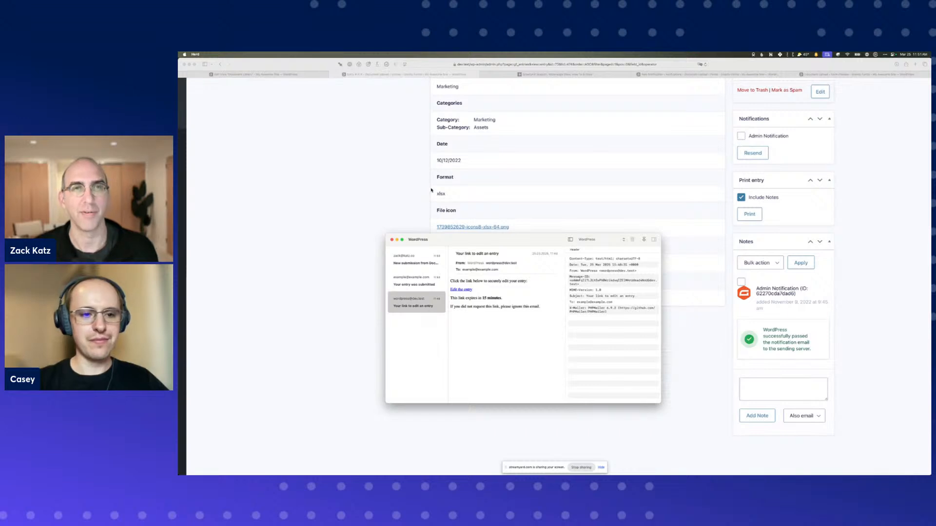
{"action": "left_click", "coordinate": [417, 281]}
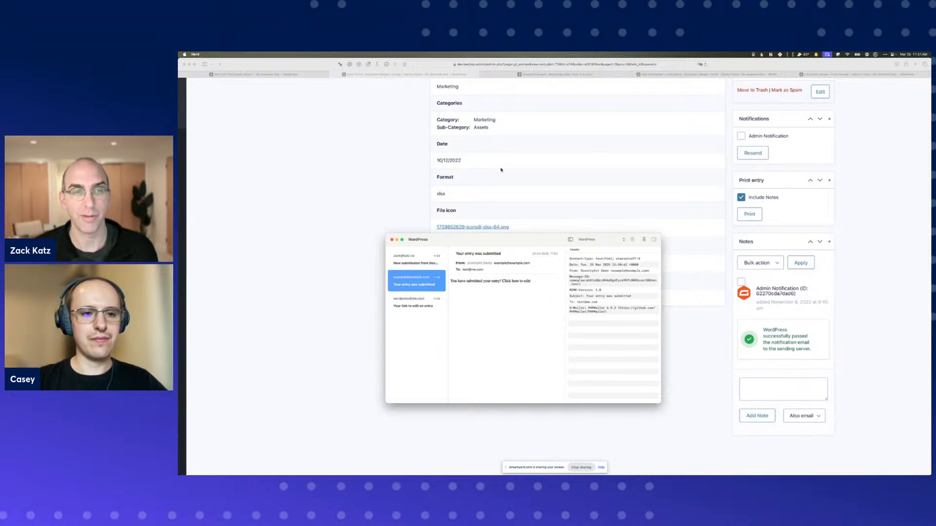
{"action": "left_click", "coordinate": [538, 286]}
{"action": "left_click", "coordinate": [431, 301]}
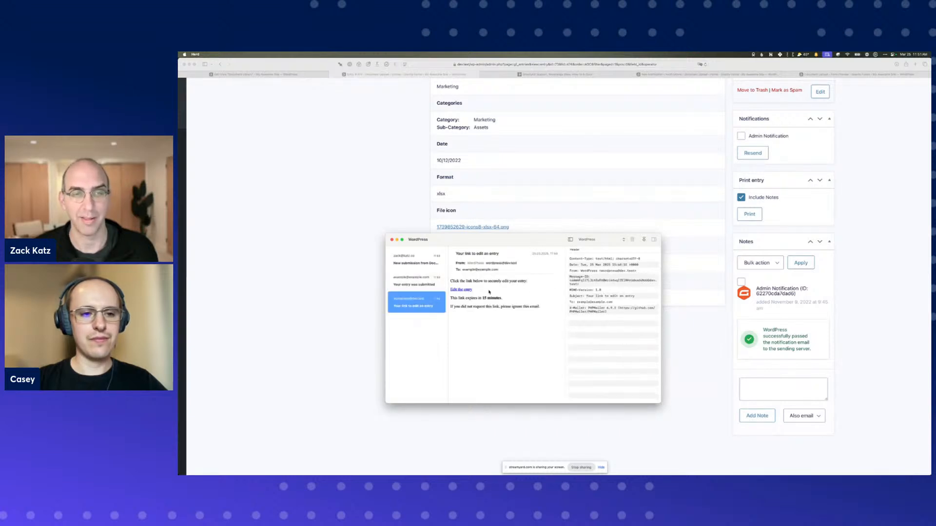
{"action": "left_click_drag", "start_coordinate": [473, 291], "coordinate": [451, 291]}
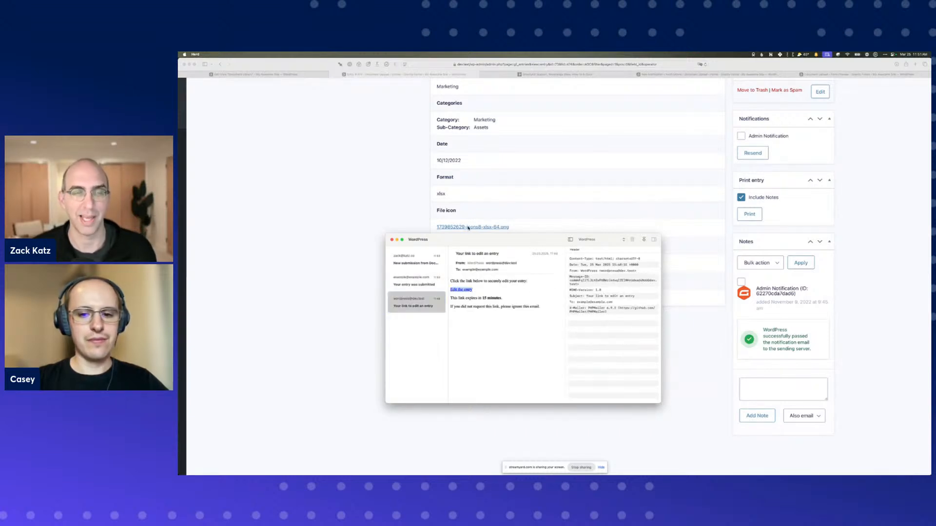
- Go back to the Document Library View in the browser and review its Magic Links settings
{"action": "left_click", "coordinate": [501, 183]}
{"action": "key", "text": "ctrl+shift+Tab"}
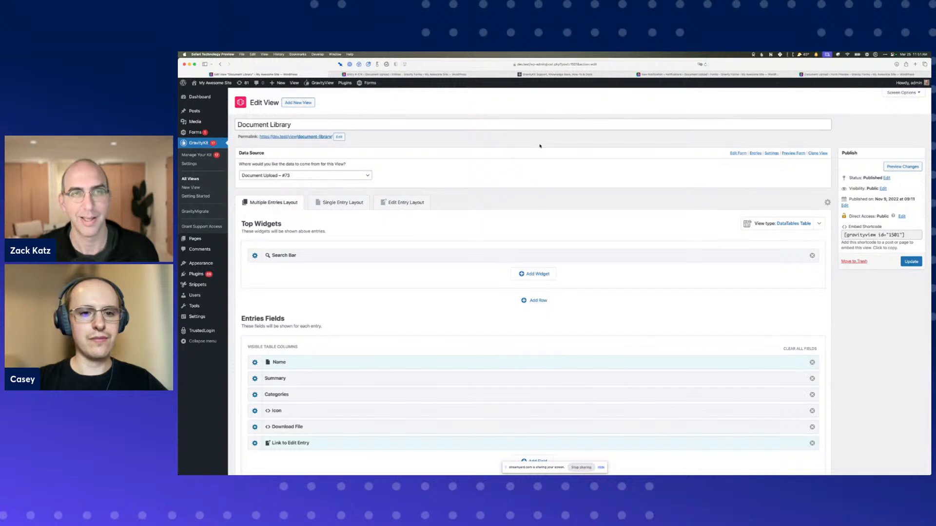
{"action": "scroll", "coordinate": [476, 196], "scroll_direction": "down", "scroll_amount": 15}
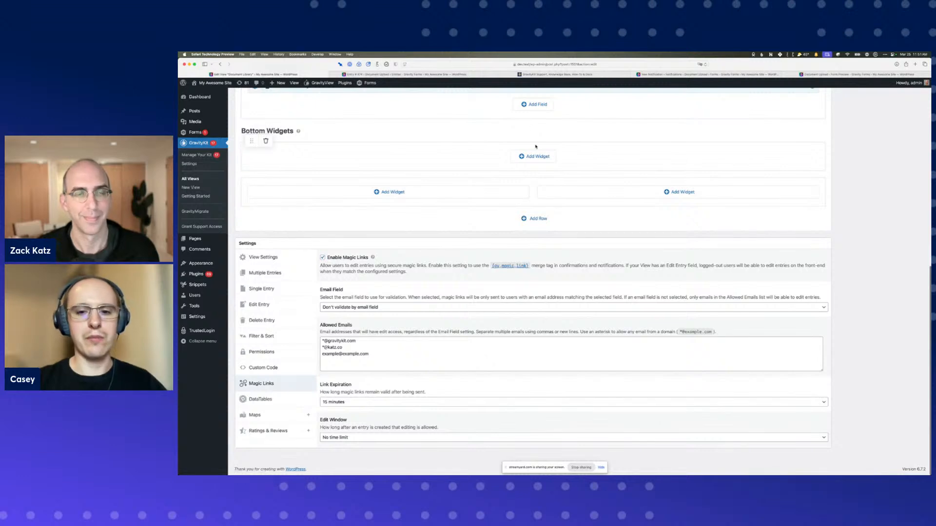
{"action": "key", "text": "super+Tab"}
{"action": "key", "text": "Escape"}
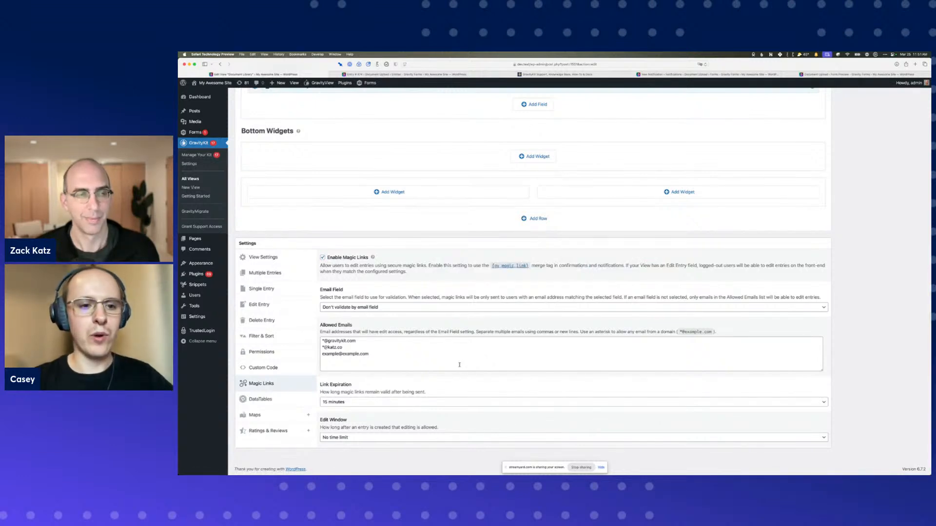
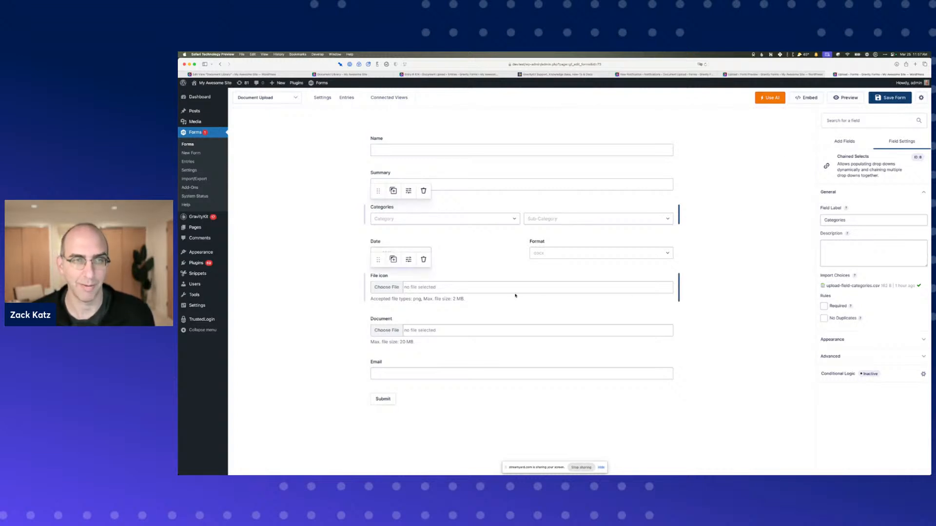
- Save the Document Upload form, check its test entry "Example" and move that entry to the trash
{"action": "left_click", "coordinate": [890, 98]}
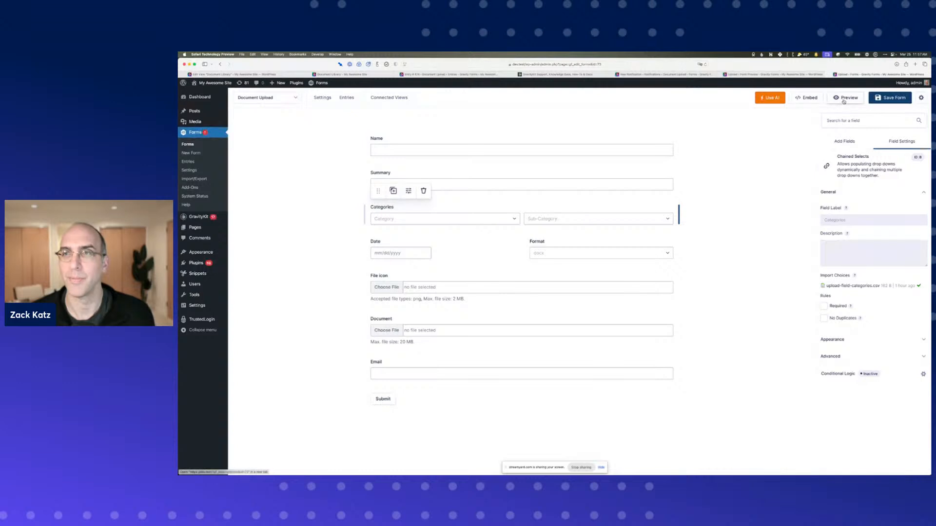
{"action": "left_click", "coordinate": [346, 98]}
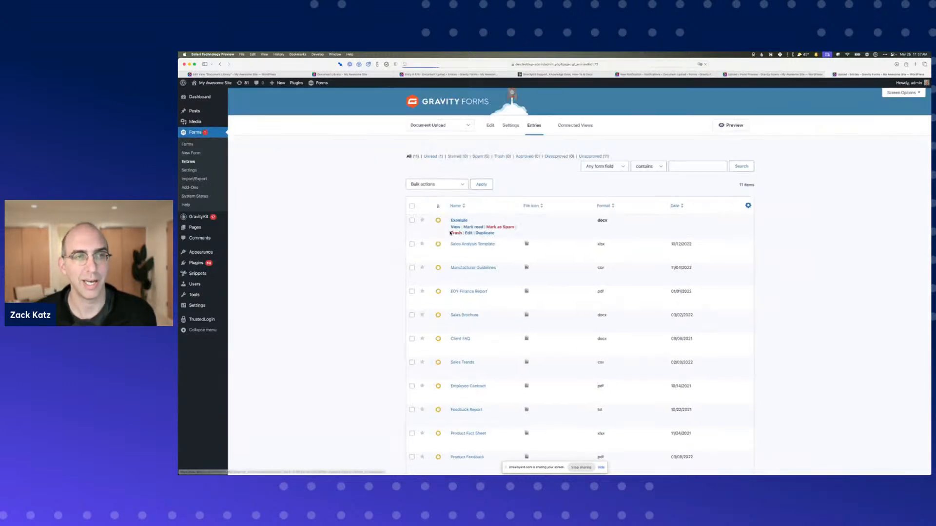
{"action": "left_click", "coordinate": [455, 227]}
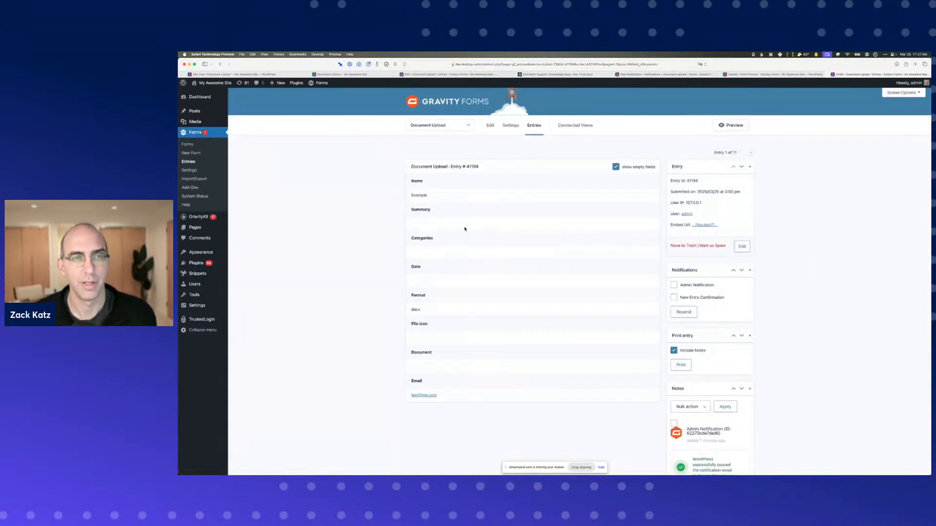
{"action": "key", "text": "super+bracketleft"}
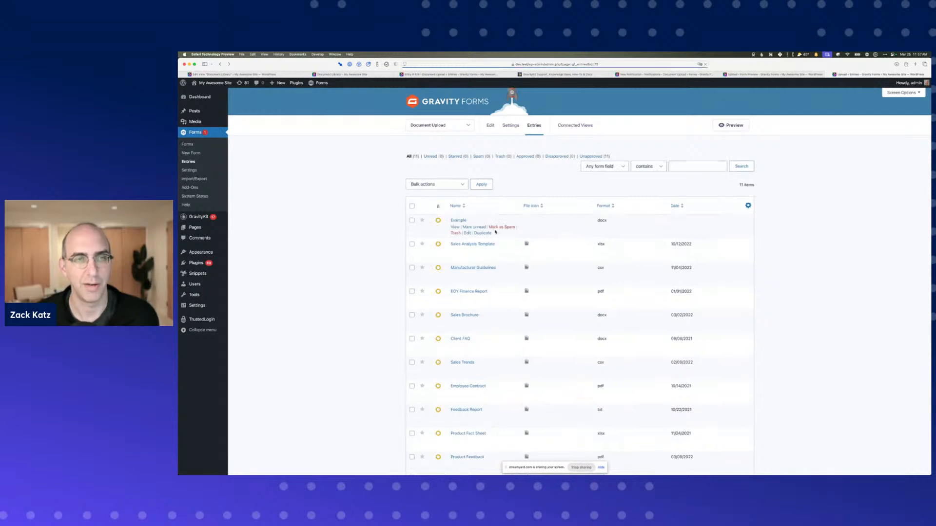
{"action": "left_click", "coordinate": [456, 233]}
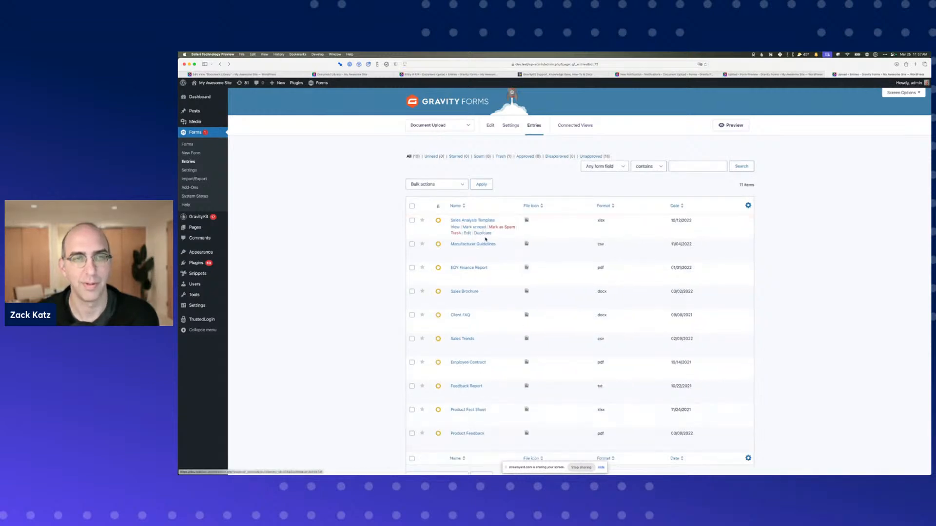
- Open the Sales Analysis Template entry and examine its Category and Sub-Category values in the Categories field
{"action": "left_click", "coordinate": [455, 227]}
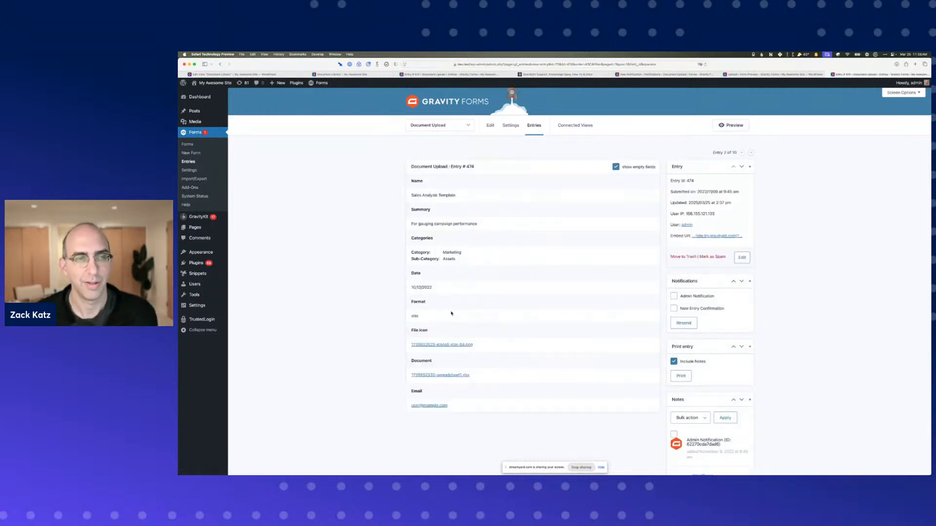
{"action": "scroll", "coordinate": [439, 268], "scroll_direction": "up", "scroll_amount": 5}
{"action": "scroll", "coordinate": [439, 268], "scroll_direction": "up", "scroll_amount": 1}
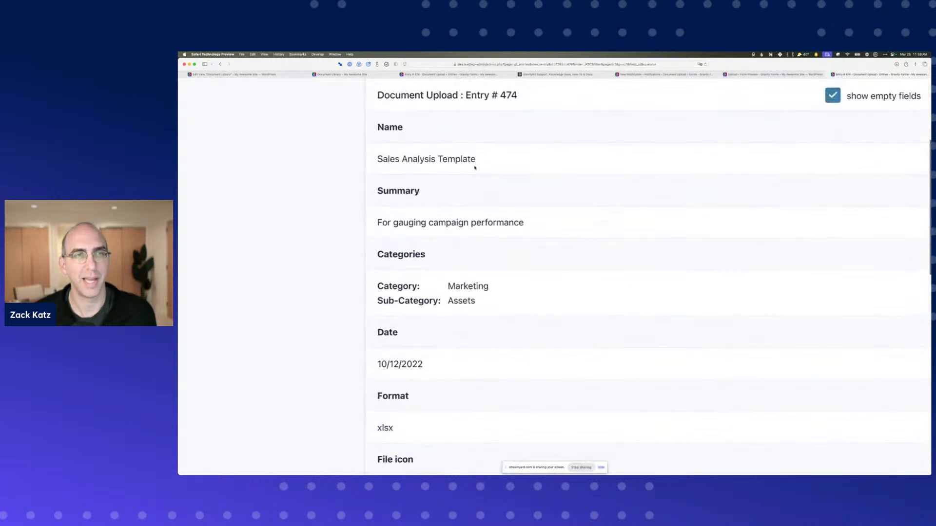
{"action": "left_click_drag", "start_coordinate": [475, 163], "coordinate": [470, 148]}
{"action": "left_click", "coordinate": [471, 150]}
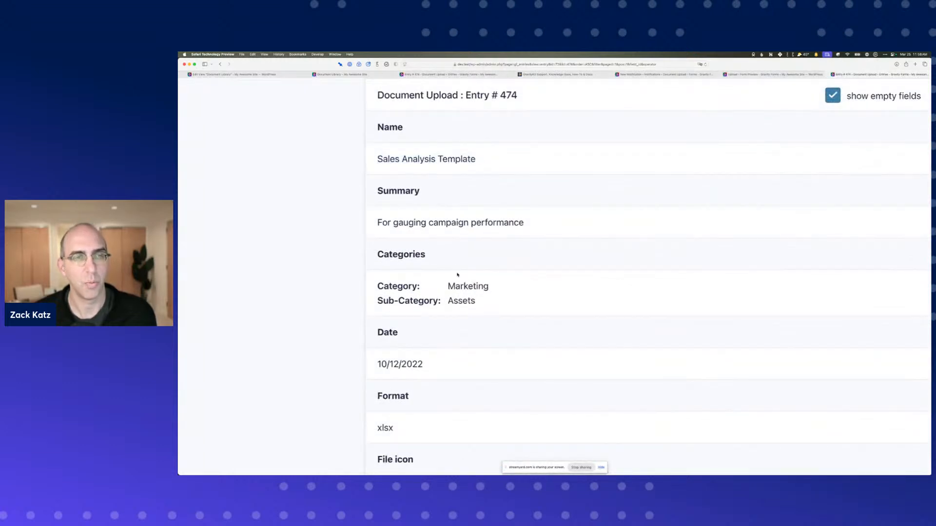
{"action": "left_click_drag", "start_coordinate": [489, 304], "coordinate": [438, 284]}
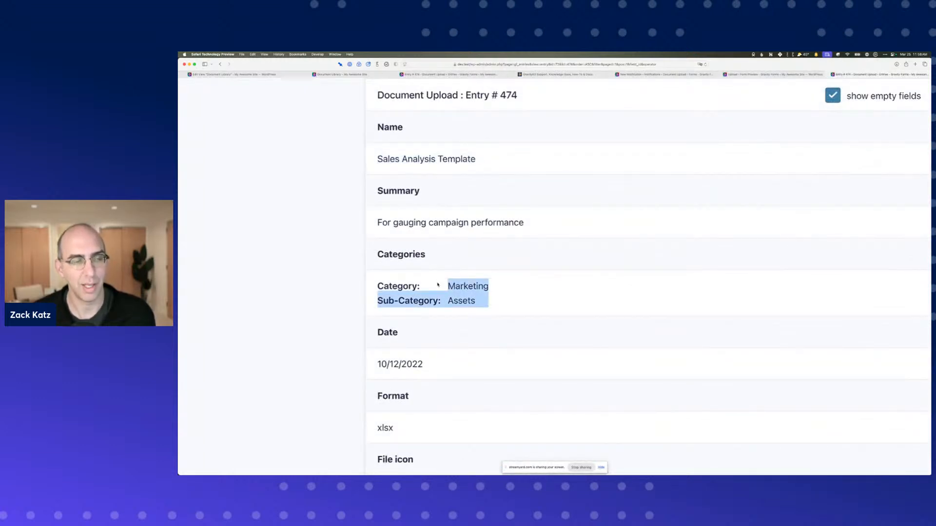
{"action": "left_click", "coordinate": [424, 282]}
{"action": "double_click", "coordinate": [378, 286]}
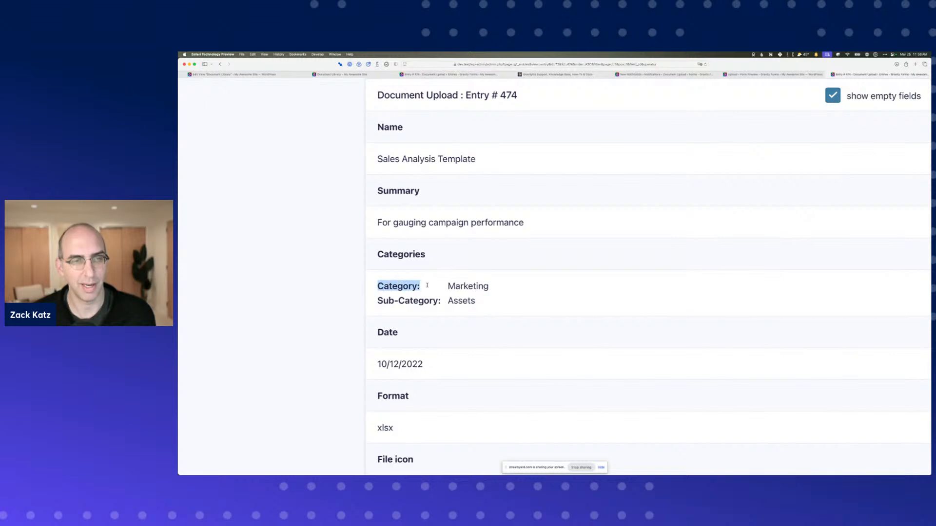
{"action": "double_click", "coordinate": [467, 287]}
{"action": "double_click", "coordinate": [460, 301]}
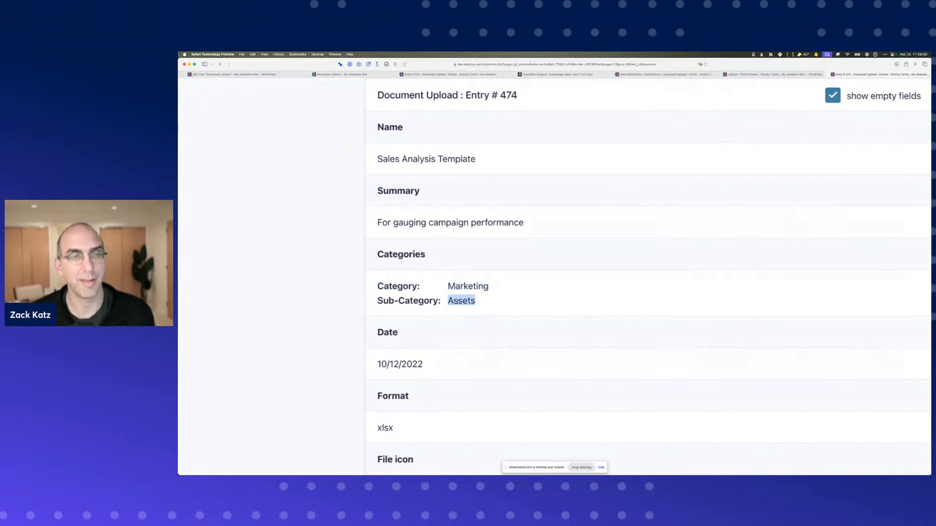
- Examine the Assets sub-category and the entry name on the Sales Analysis Template entry's detail page
{"action": "double_click", "coordinate": [479, 307]}
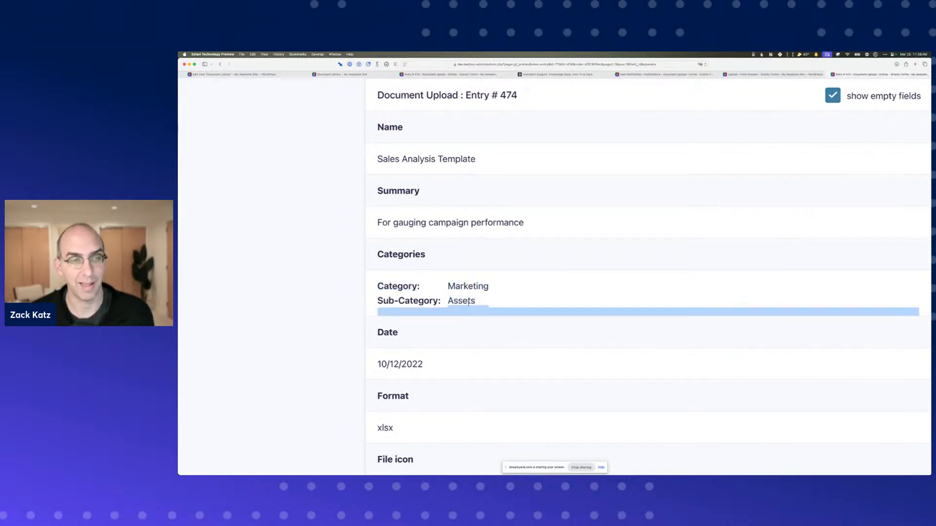
{"action": "double_click", "coordinate": [469, 303]}
{"action": "scroll", "coordinate": [469, 305], "scroll_direction": "down", "scroll_amount": 2}
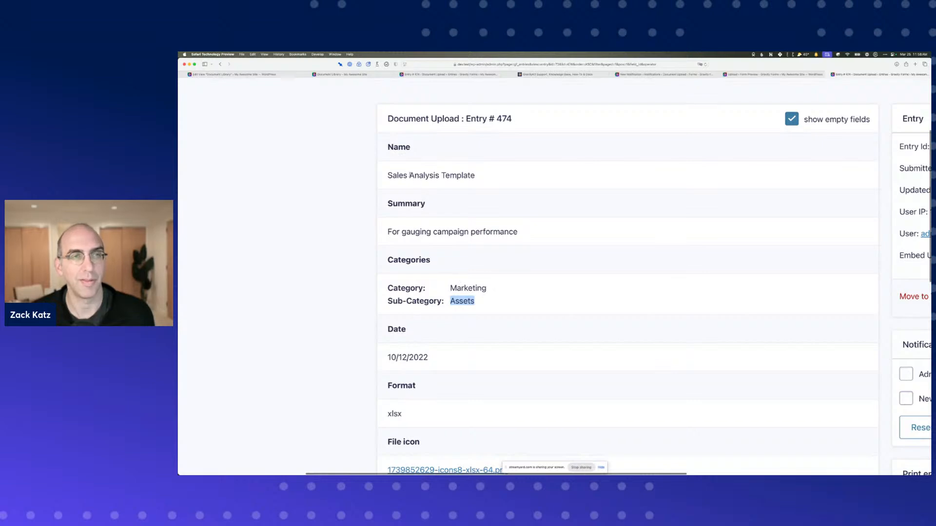
{"action": "left_click_drag", "start_coordinate": [388, 174], "coordinate": [482, 175]}
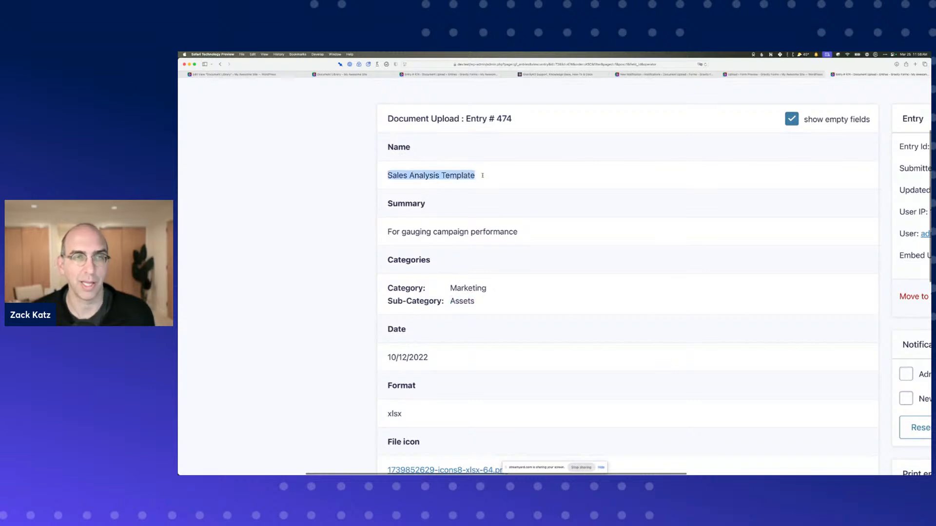
{"action": "left_click", "coordinate": [462, 312]}
{"action": "double_click", "coordinate": [462, 302]}
{"action": "scroll", "coordinate": [462, 303], "scroll_direction": "down", "scroll_amount": 2}
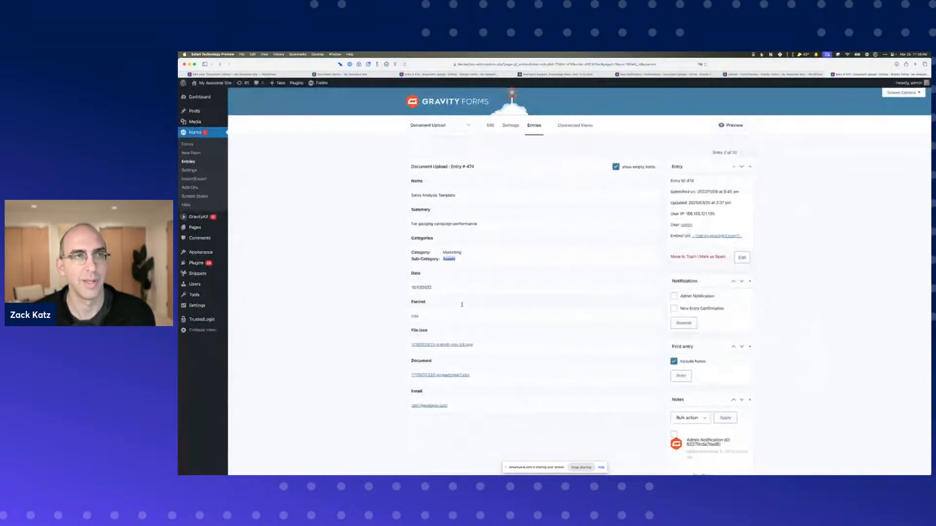
- Search the front-end Document Library for entries with category Marketing and sub-category Assets
{"action": "left_click", "coordinate": [271, 74]}
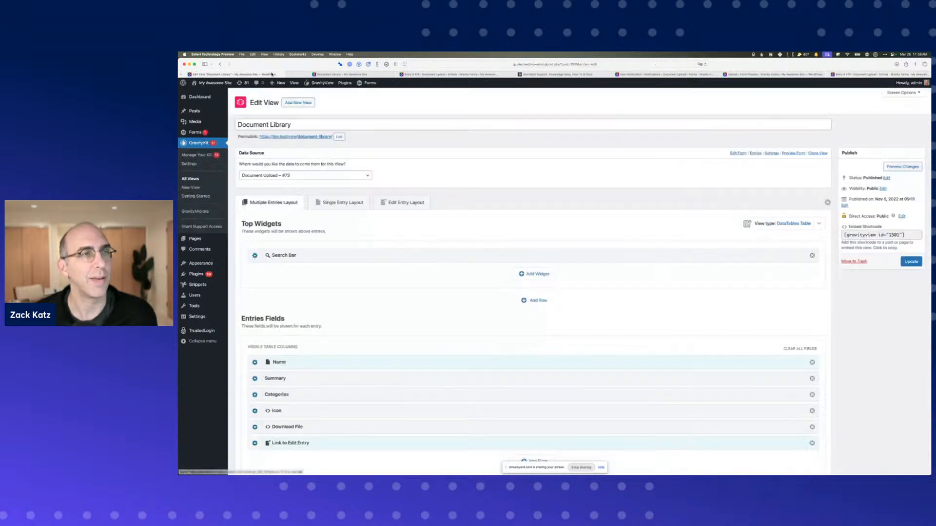
{"action": "left_click", "coordinate": [340, 74]}
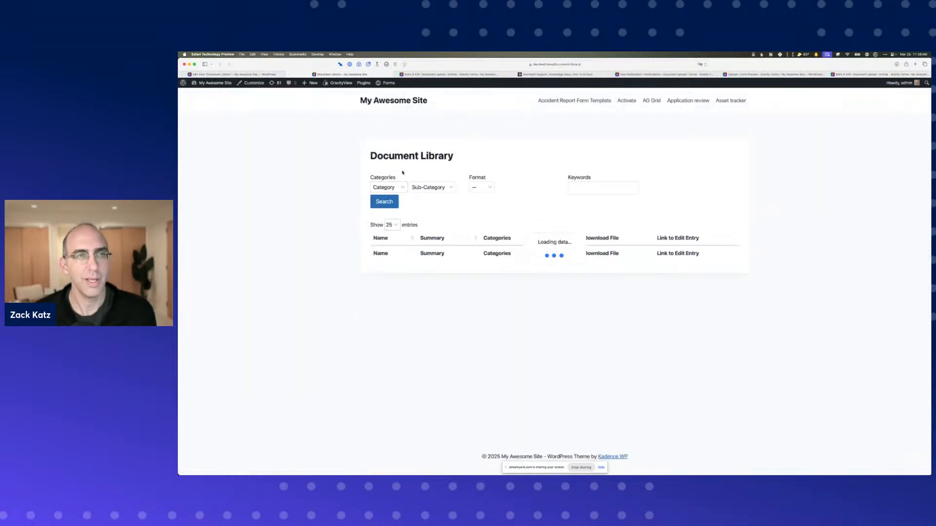
{"action": "left_click", "coordinate": [388, 187]}
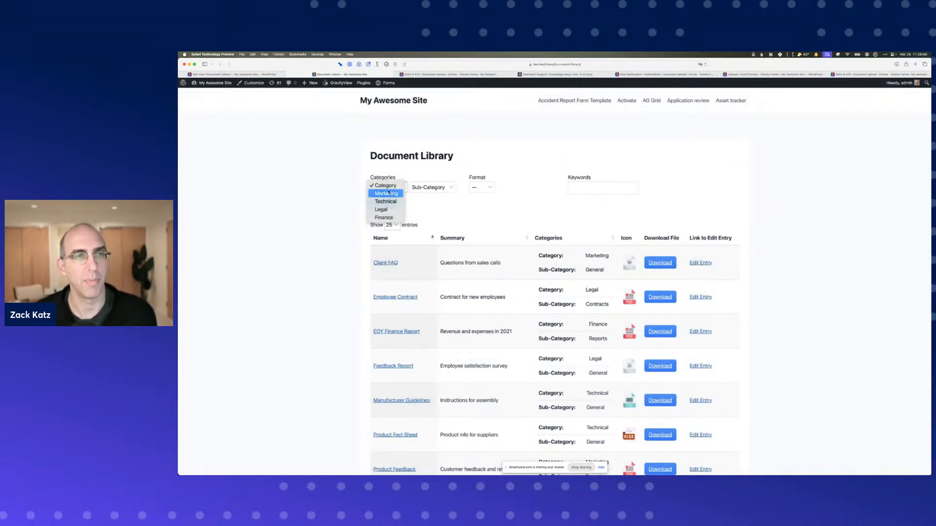
{"action": "left_click", "coordinate": [389, 193]}
{"action": "left_click", "coordinate": [424, 189]}
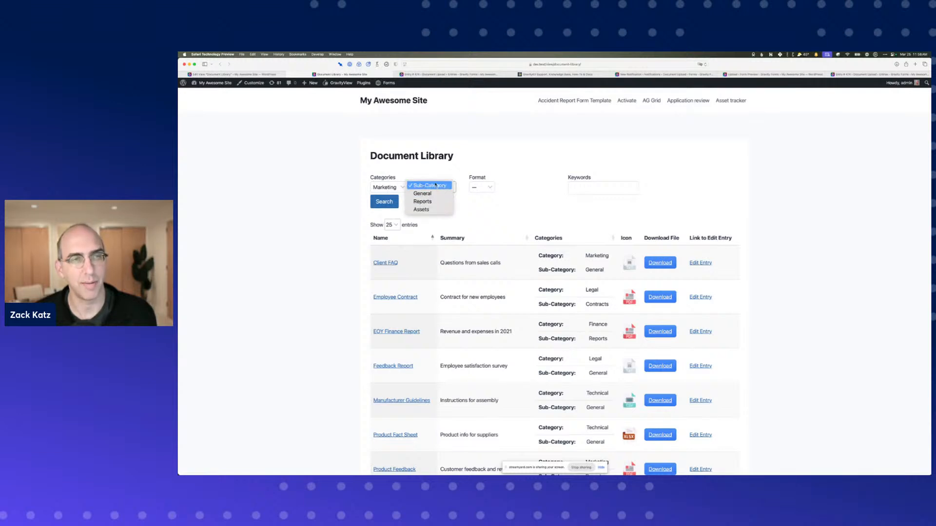
{"action": "left_click", "coordinate": [434, 212]}
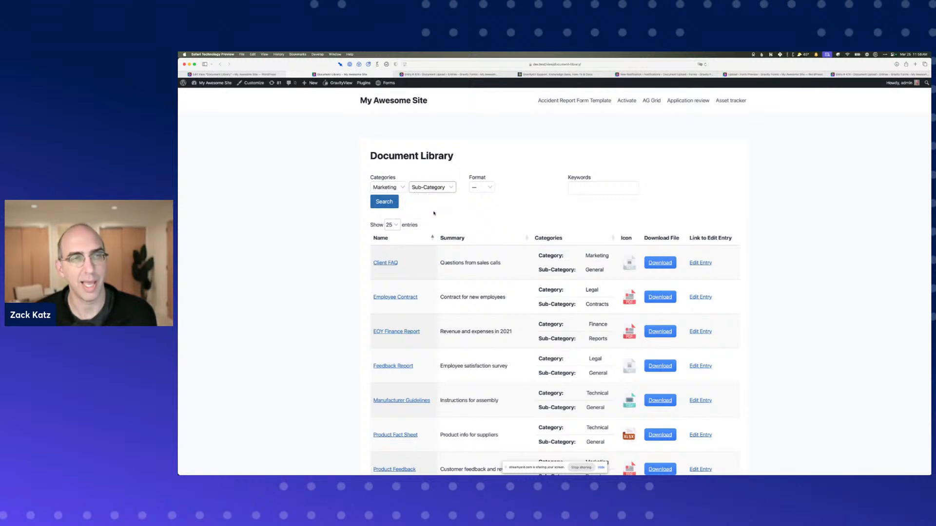
{"action": "left_click", "coordinate": [388, 203]}
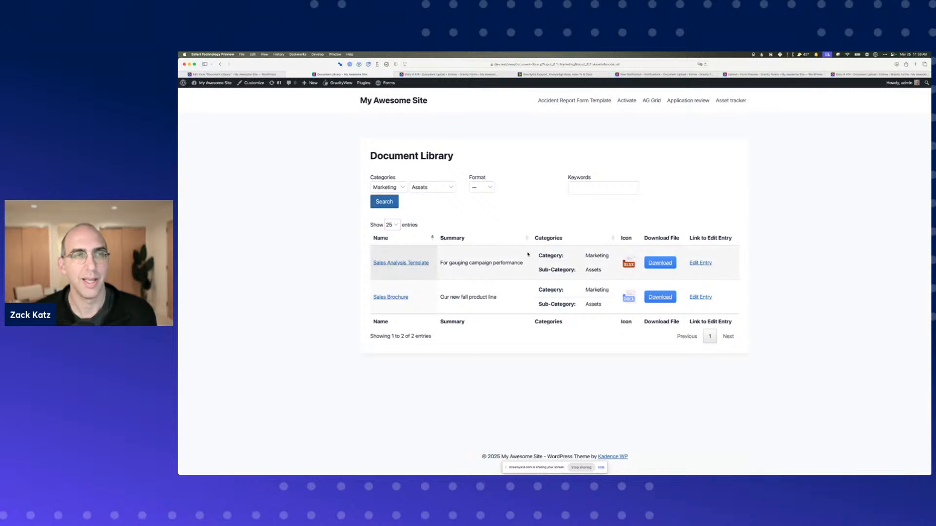
- Compare the Category and Sub-Category values of the Sales Analysis Template and Sales Brochure results
{"action": "scroll", "coordinate": [567, 233], "scroll_direction": "up", "scroll_amount": 3}
{"action": "scroll", "coordinate": [566, 233], "scroll_direction": "up", "scroll_amount": 3}
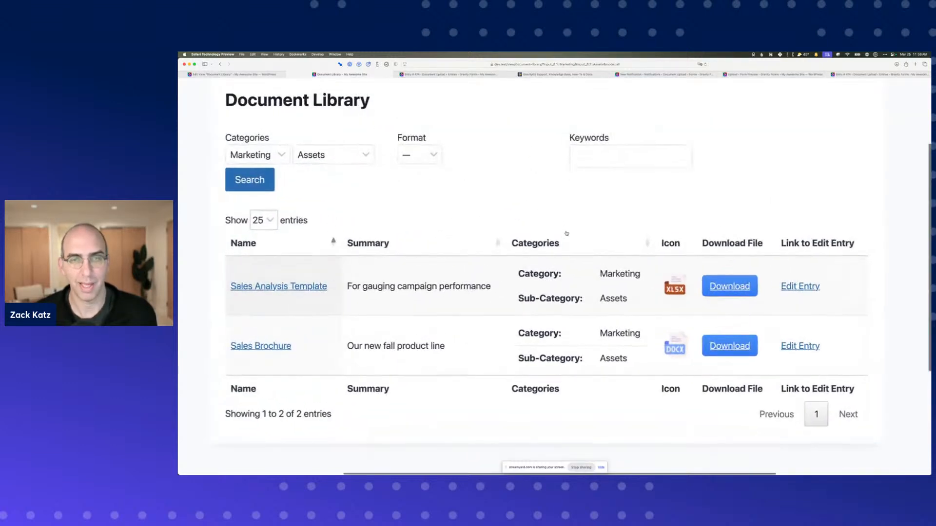
{"action": "left_click_drag", "start_coordinate": [599, 273], "coordinate": [624, 299]}
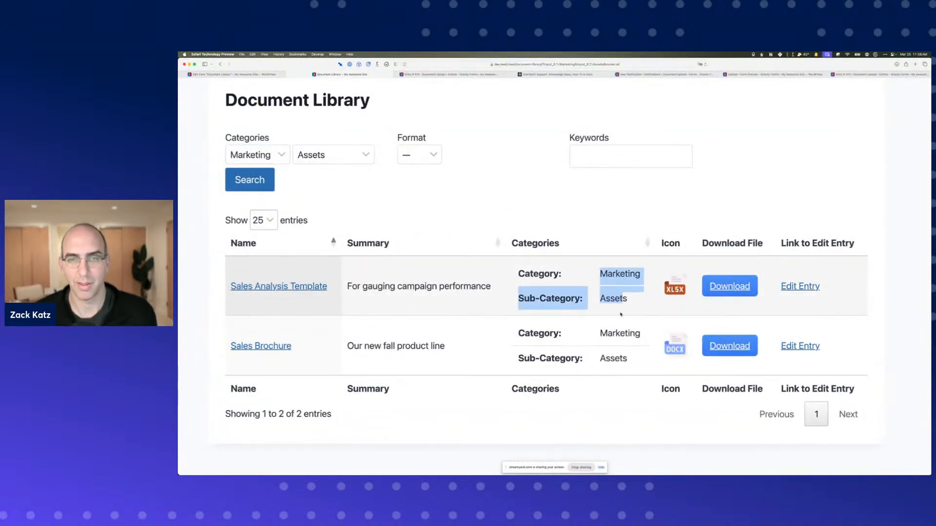
{"action": "left_click_drag", "start_coordinate": [599, 333], "coordinate": [624, 359]}
{"action": "left_click", "coordinate": [622, 334]}
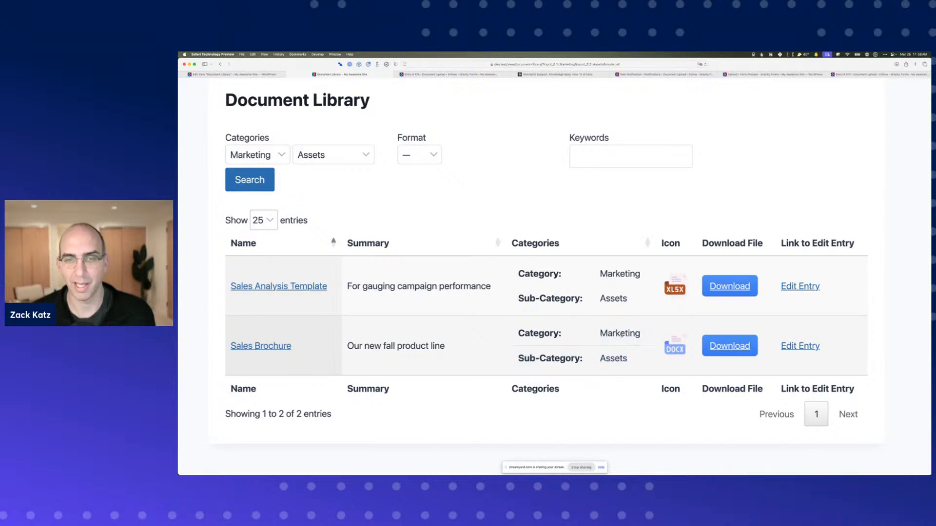
{"action": "double_click", "coordinate": [622, 334]}
{"action": "double_click", "coordinate": [613, 358]}
{"action": "left_click", "coordinate": [617, 341]}
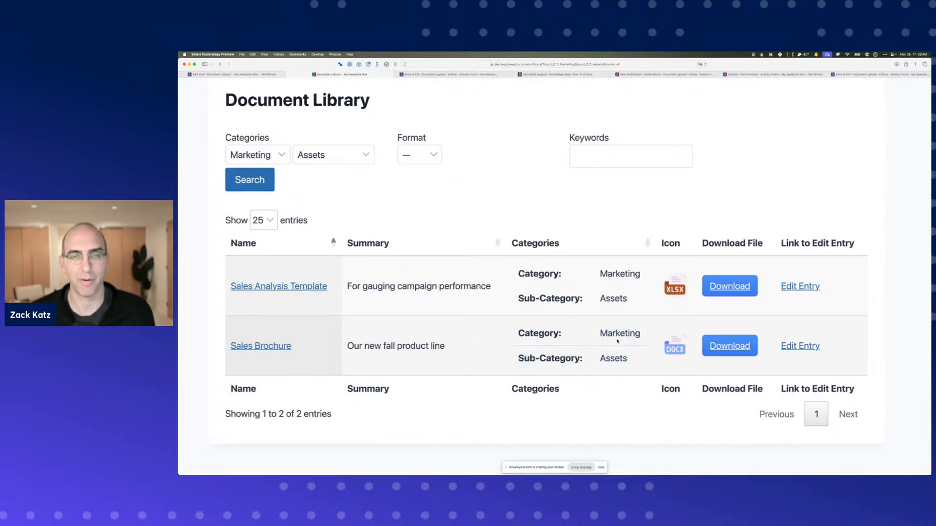
- Remove the sub-category filter, search by Marketing only and review the listed documents' sub-categories
{"action": "left_click", "coordinate": [342, 157]}
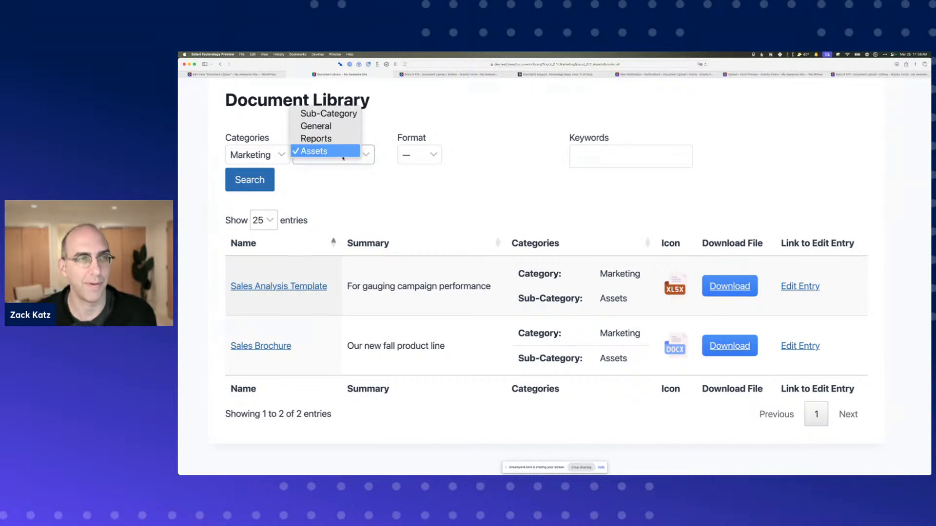
{"action": "left_click", "coordinate": [332, 113]}
{"action": "left_click", "coordinate": [332, 153]}
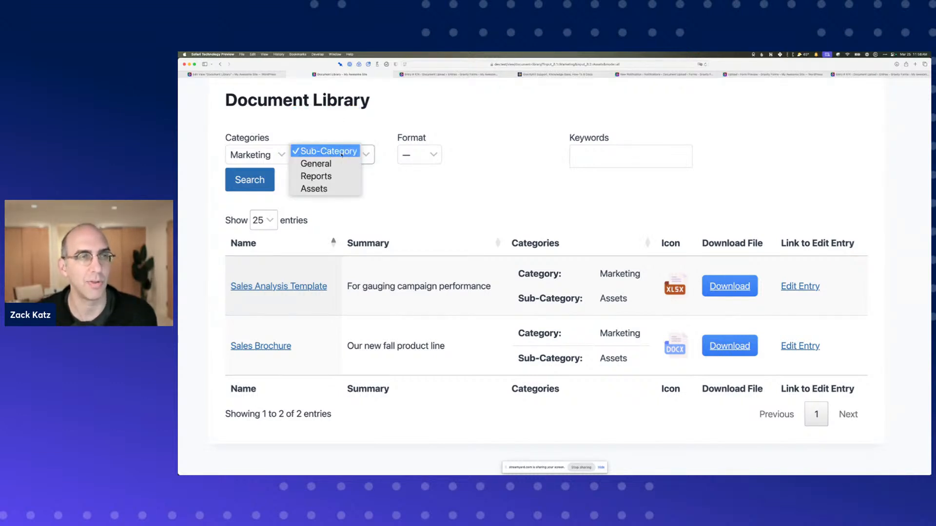
{"action": "left_click", "coordinate": [341, 151]}
{"action": "left_click", "coordinate": [250, 180]}
{"action": "scroll", "coordinate": [509, 210], "scroll_direction": "down", "scroll_amount": 2}
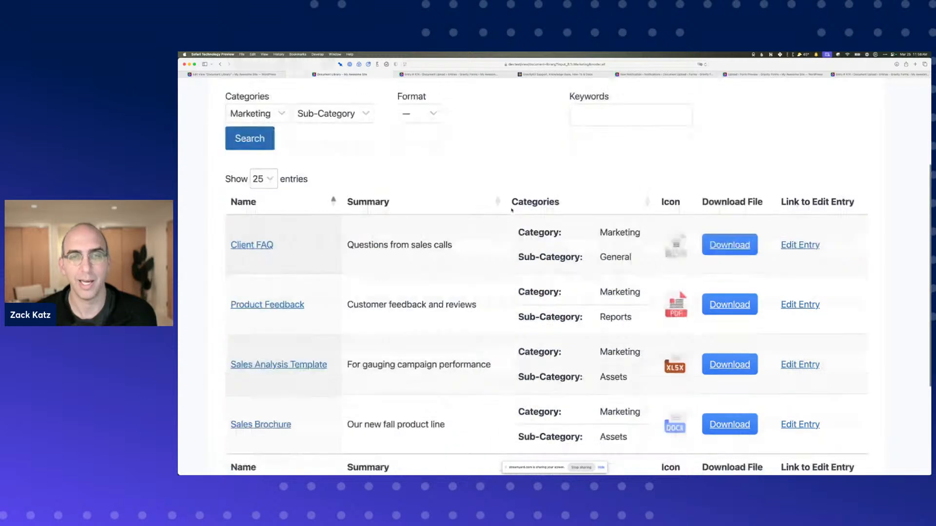
{"action": "scroll", "coordinate": [511, 210], "scroll_direction": "down", "scroll_amount": 3}
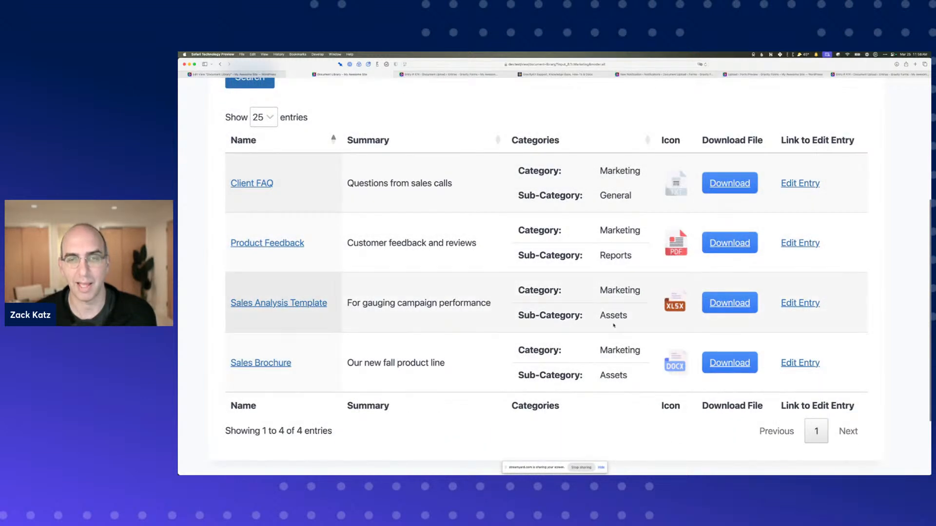
{"action": "scroll", "coordinate": [614, 326], "scroll_direction": "up", "scroll_amount": 2}
- Search the Marketing documents for the Reports sub-category, then reset the sub-category selection
{"action": "left_click", "coordinate": [329, 96]}
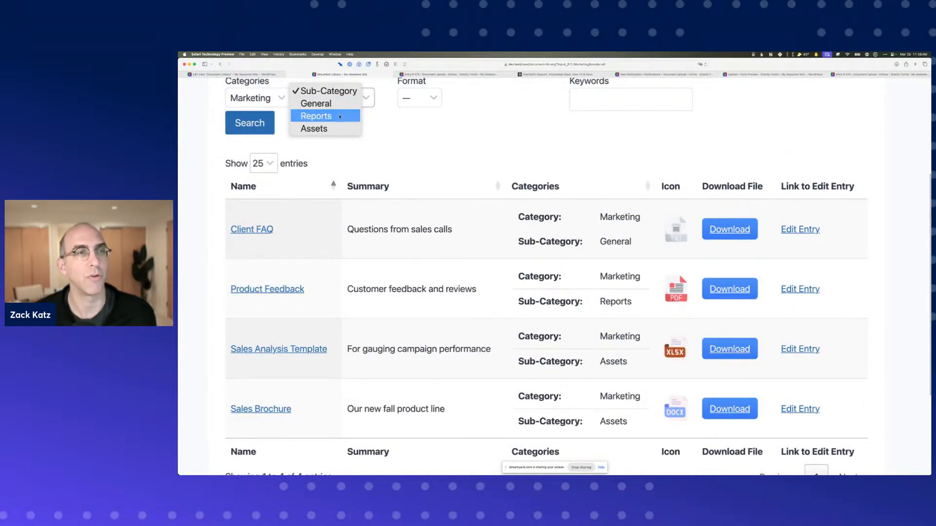
{"action": "left_click", "coordinate": [340, 117]}
{"action": "left_click", "coordinate": [258, 121]}
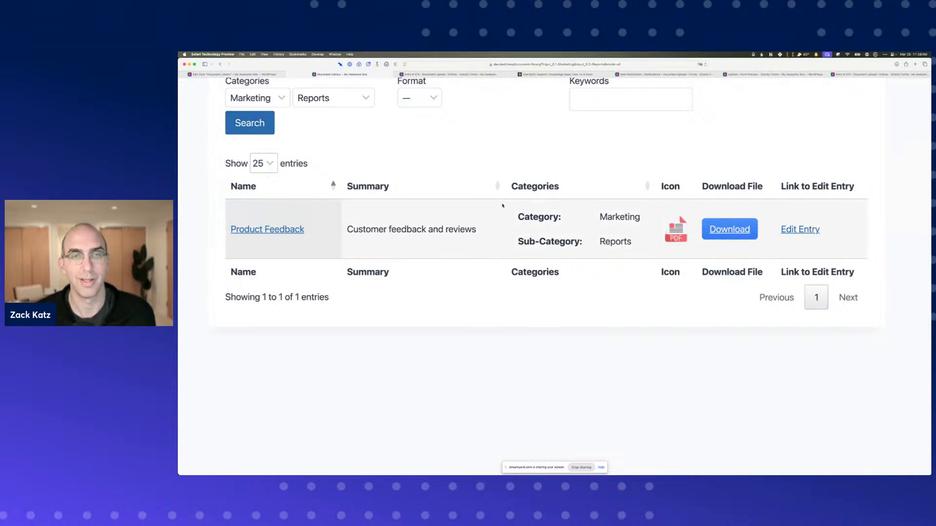
{"action": "scroll", "coordinate": [503, 205], "scroll_direction": "up", "scroll_amount": 2}
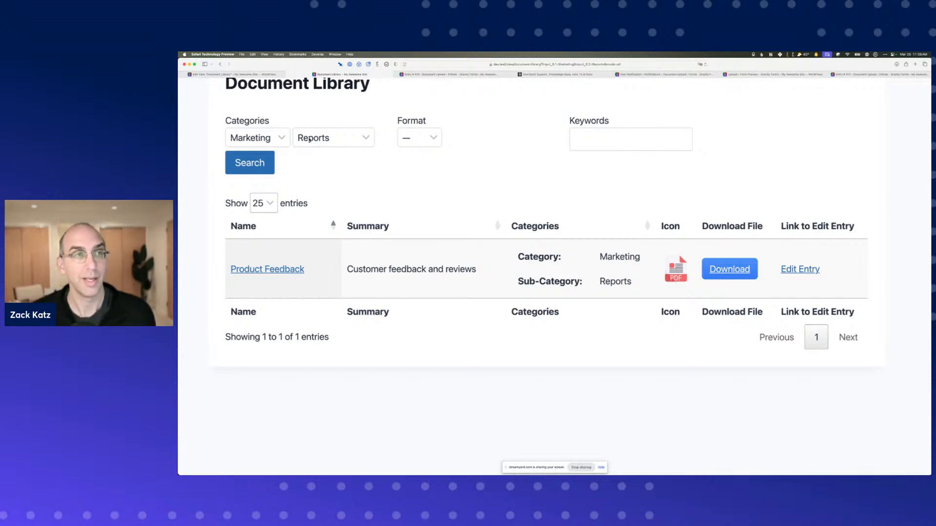
{"action": "left_click", "coordinate": [330, 139]}
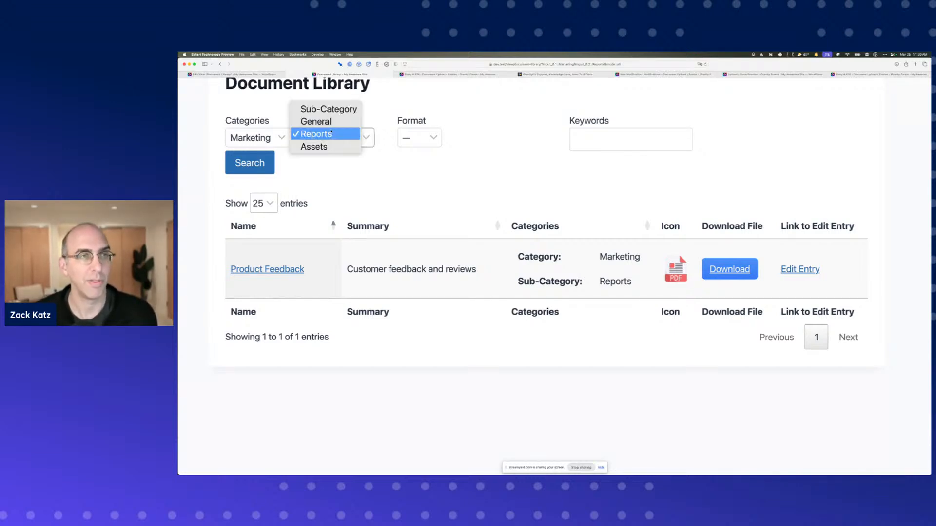
{"action": "left_click", "coordinate": [324, 107]}
- Enable RowGroup tables in the Document Library View's DataTables settings, group rows by Categories and save the View
{"action": "key", "text": "ctrl+Tab"}
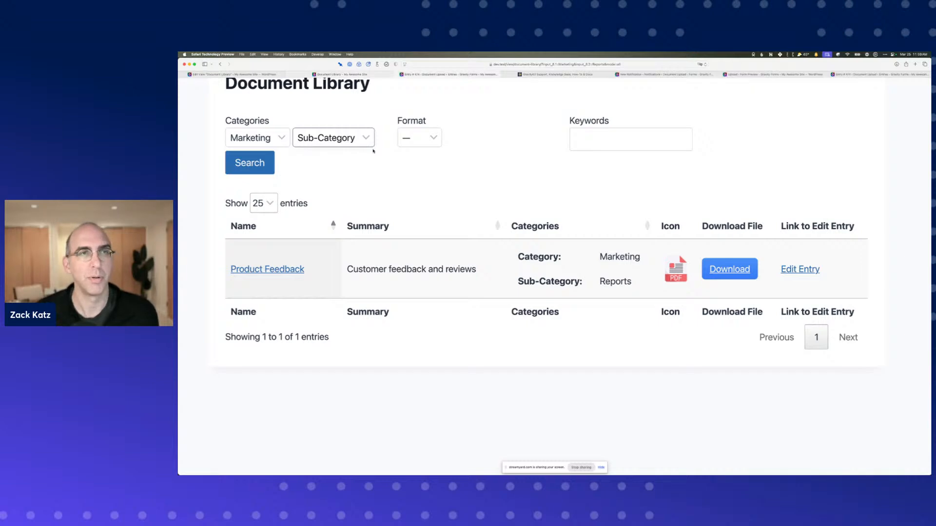
{"action": "key", "text": "ctrl+shift+Tab"}
{"action": "key", "text": "ctrl+shift+Tab"}
{"action": "scroll", "coordinate": [373, 150], "scroll_direction": "down", "scroll_amount": 10}
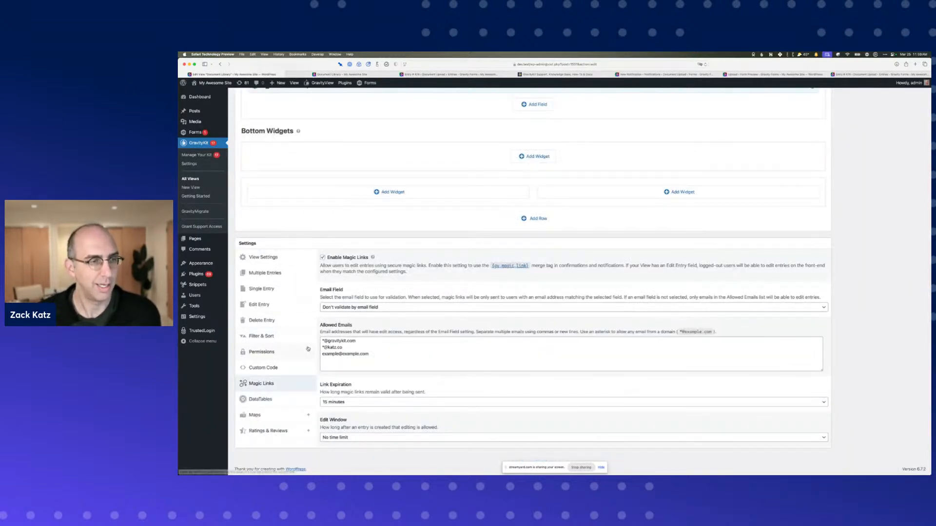
{"action": "left_click", "coordinate": [258, 399]}
{"action": "scroll", "coordinate": [381, 357], "scroll_direction": "down", "scroll_amount": 5}
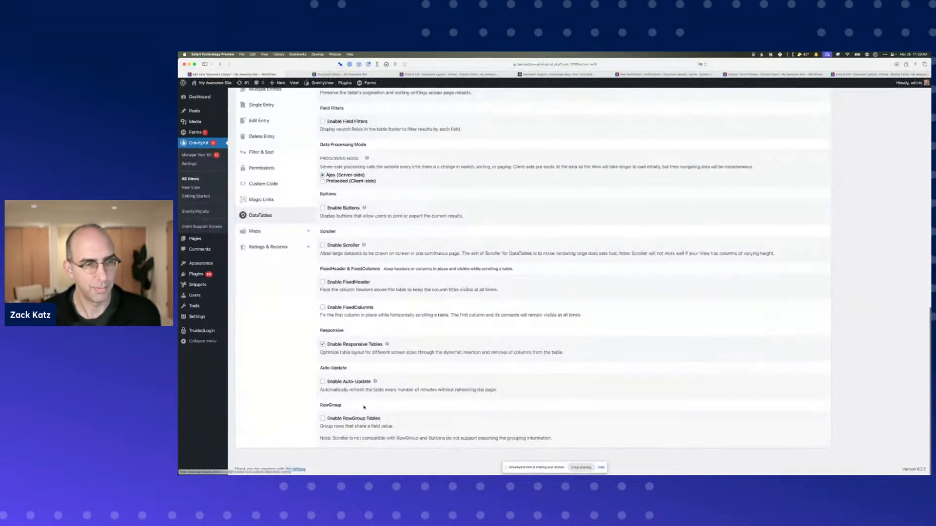
{"action": "left_click", "coordinate": [352, 418]}
{"action": "scroll", "coordinate": [382, 388], "scroll_direction": "down", "scroll_amount": 2}
{"action": "left_click", "coordinate": [381, 374]}
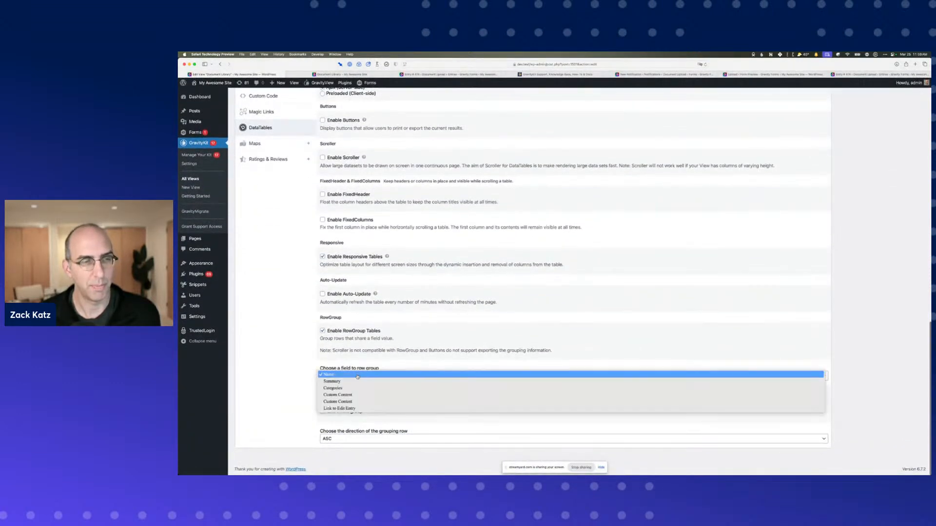
{"action": "left_click", "coordinate": [359, 389]}
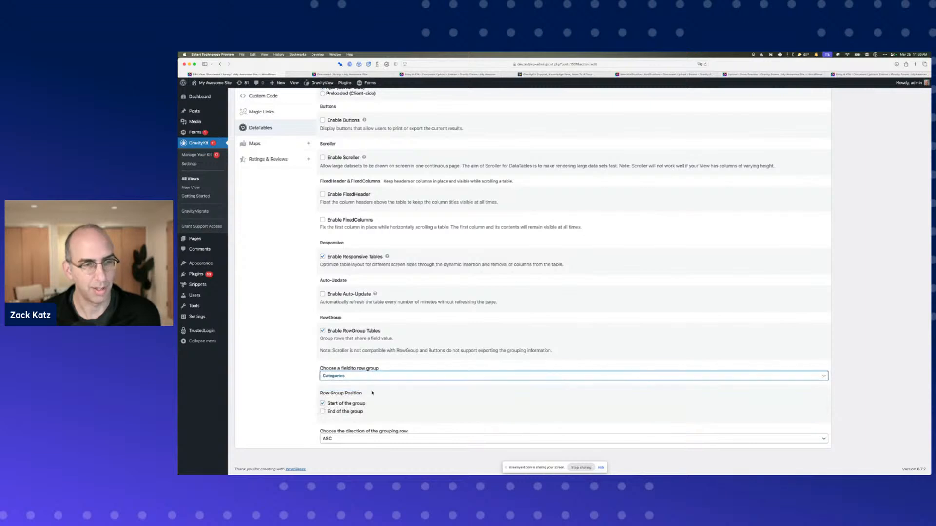
{"action": "key", "text": "super+s"}
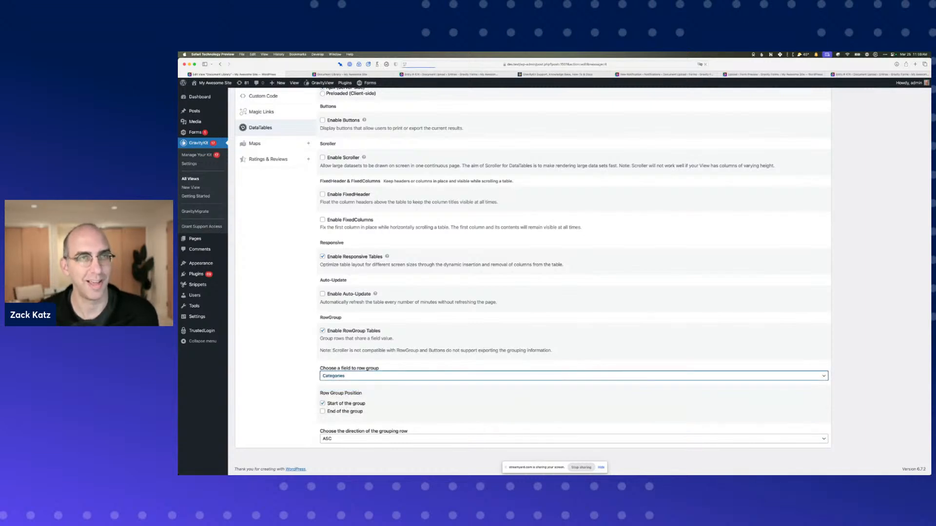
- Reload the front-end Document Library and clear its category filters to list all entries with row grouping
{"action": "key", "text": "ctrl+Tab"}
{"action": "key", "text": "super+r"}
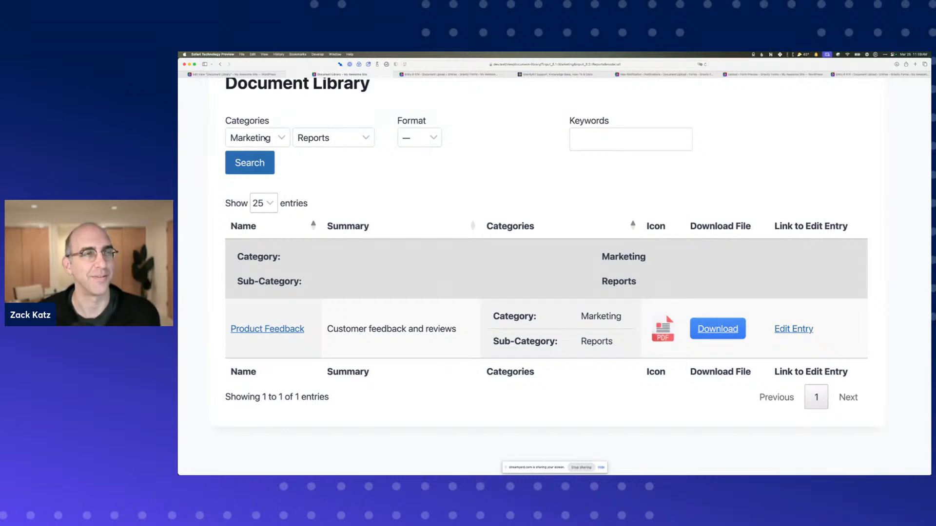
{"action": "left_click", "coordinate": [264, 137]}
{"action": "left_click", "coordinate": [262, 122]}
{"action": "key", "text": "shift+Tab"}
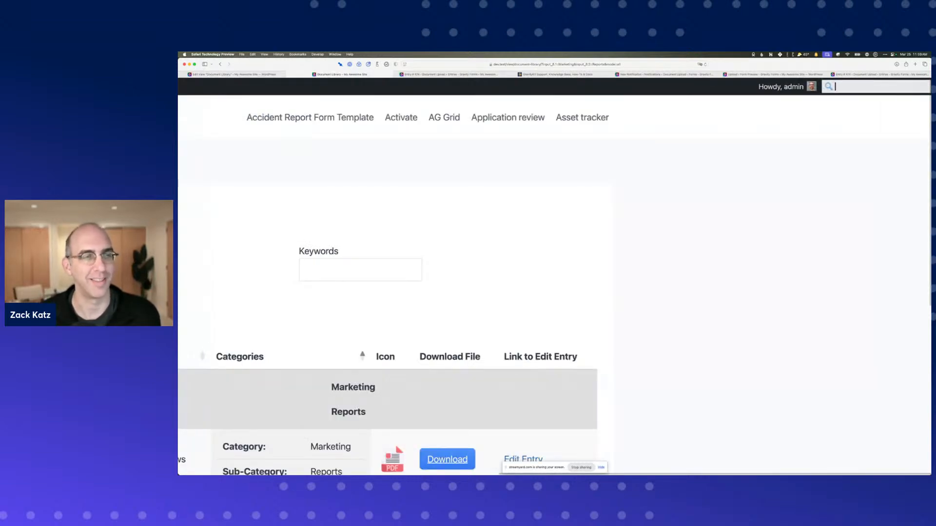
{"action": "left_click", "coordinate": [304, 176]}
{"action": "scroll", "coordinate": [303, 176], "scroll_direction": "down", "scroll_amount": 5}
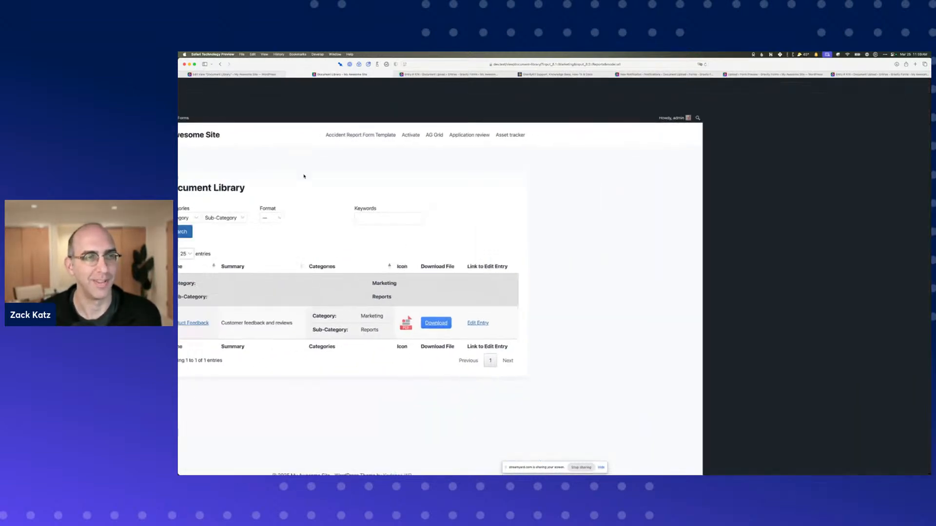
{"action": "left_click", "coordinate": [384, 202]}
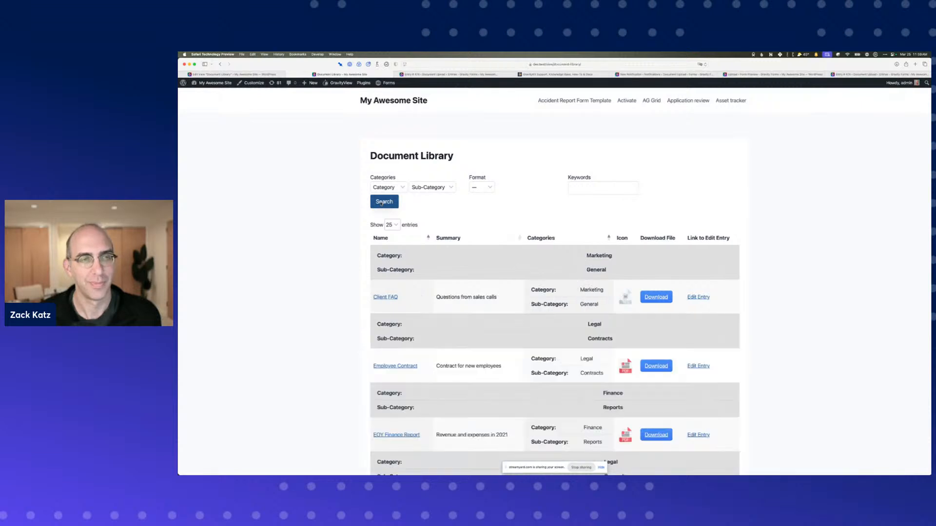
- Examine how the Document Library entries are grouped by Category and Sub-Category throughout the table
{"action": "scroll", "coordinate": [479, 279], "scroll_direction": "down", "scroll_amount": 10}
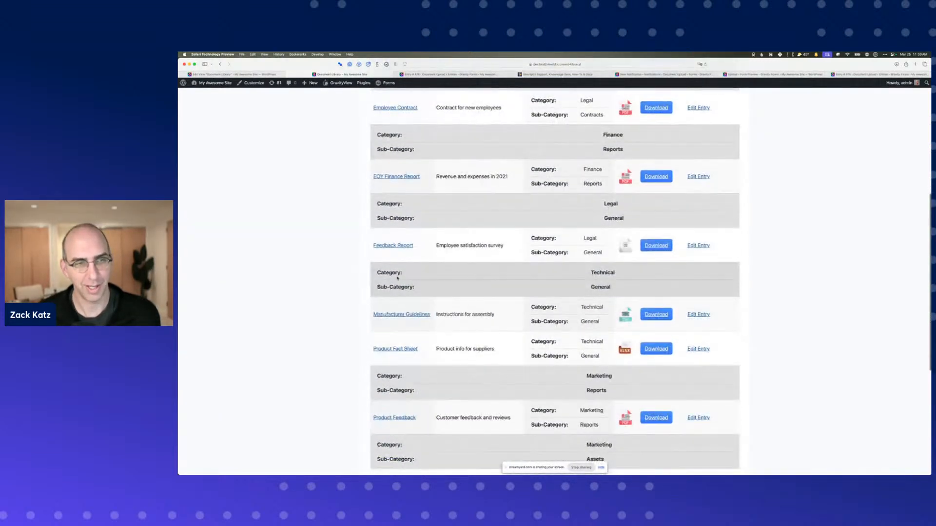
{"action": "left_click_drag", "start_coordinate": [378, 273], "coordinate": [582, 288]}
{"action": "left_click", "coordinate": [571, 288]}
{"action": "scroll", "coordinate": [572, 289], "scroll_direction": "down", "scroll_amount": 4}
{"action": "left_click", "coordinate": [582, 288]}
{"action": "scroll", "coordinate": [582, 288], "scroll_direction": "down", "scroll_amount": 4}
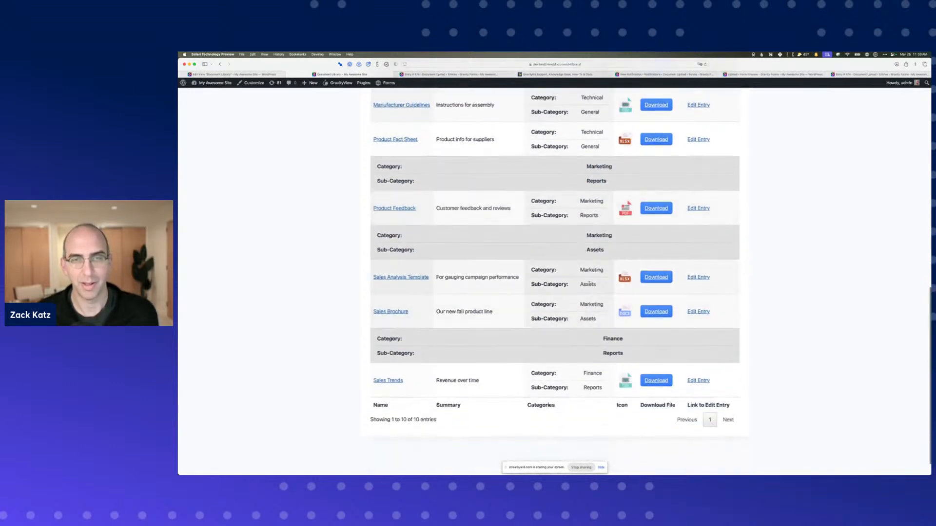
{"action": "left_click_drag", "start_coordinate": [586, 236], "coordinate": [605, 250]}
{"action": "left_click", "coordinate": [606, 252]}
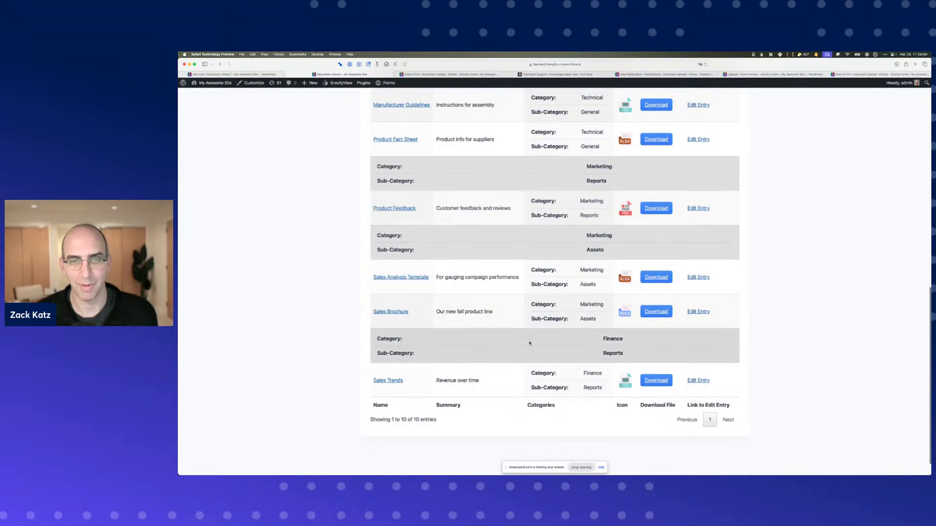
{"action": "scroll", "coordinate": [487, 288], "scroll_direction": "up", "scroll_amount": 10}
{"action": "scroll", "coordinate": [487, 297], "scroll_direction": "up", "scroll_amount": 4}
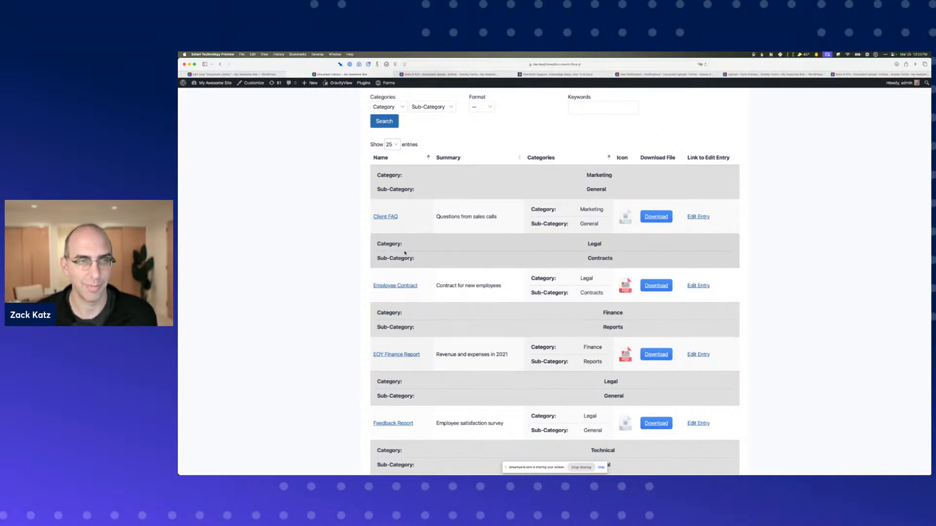
{"action": "scroll", "coordinate": [371, 243], "scroll_direction": "up", "scroll_amount": 1}
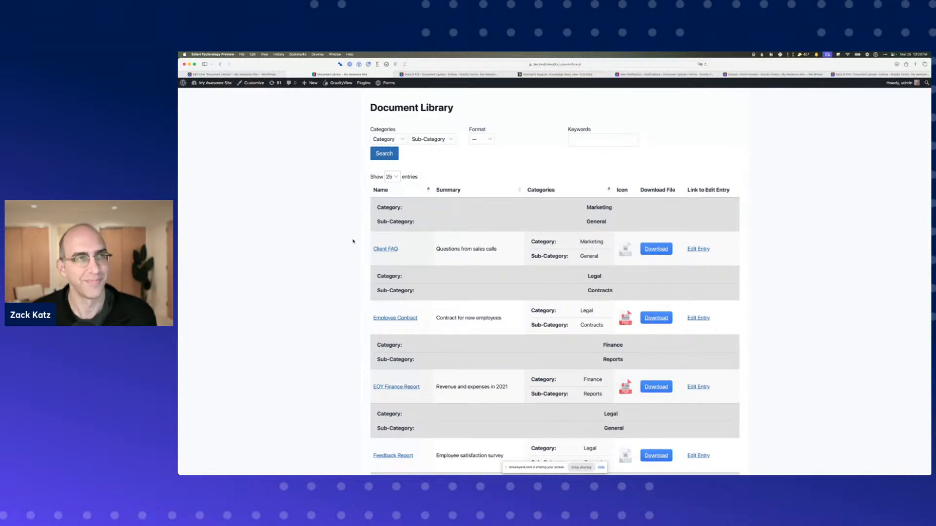
- Return to the Document Library View editor, review its entries fields and switch to Google Chrome
{"action": "key", "text": "ctrl+shift+Tab"}
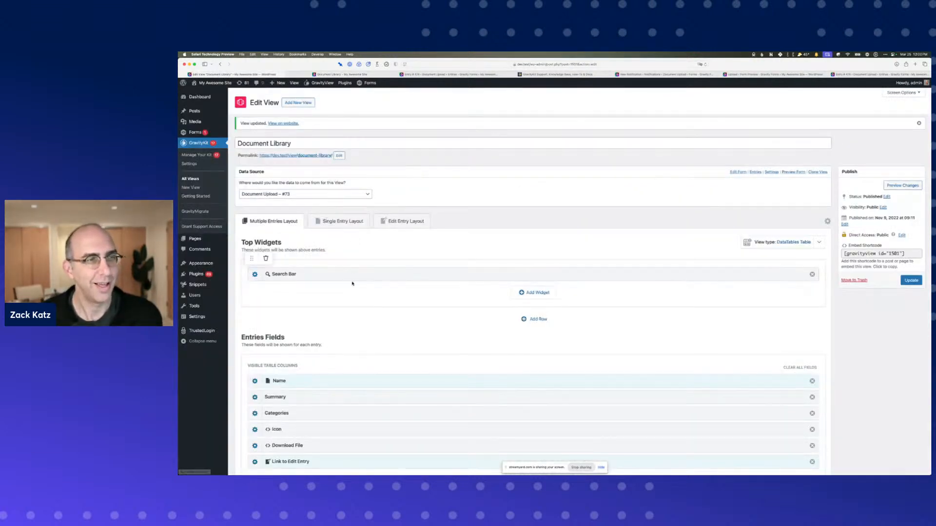
{"action": "scroll", "coordinate": [351, 282], "scroll_direction": "down", "scroll_amount": 1}
{"action": "scroll", "coordinate": [354, 287], "scroll_direction": "down", "scroll_amount": 4}
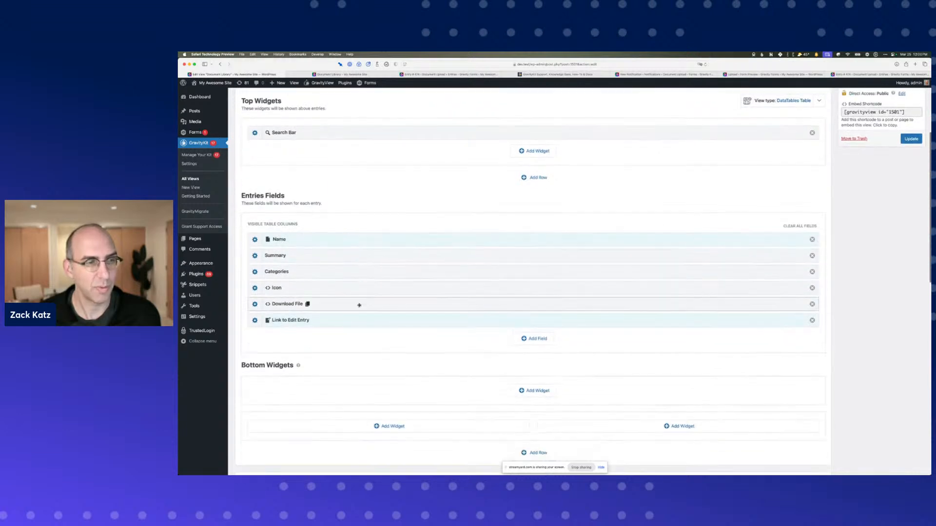
{"action": "key", "text": "super+Tab"}
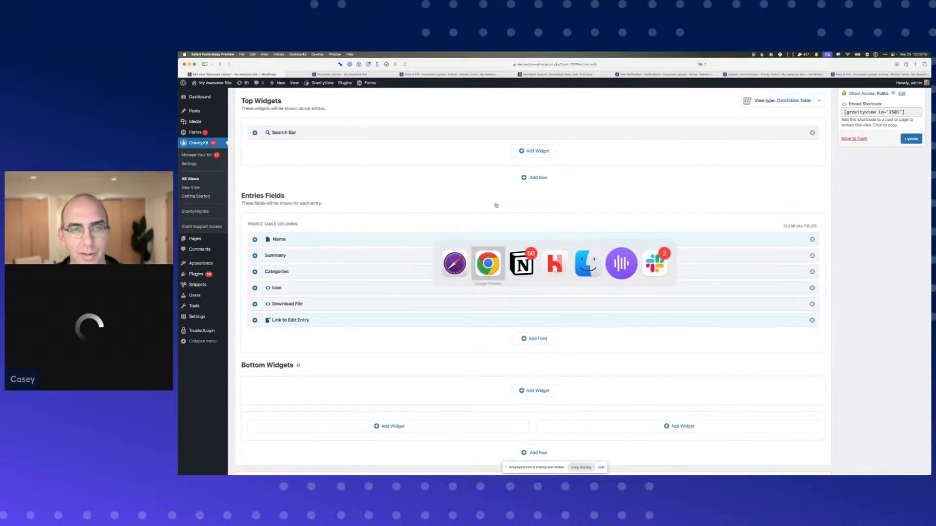